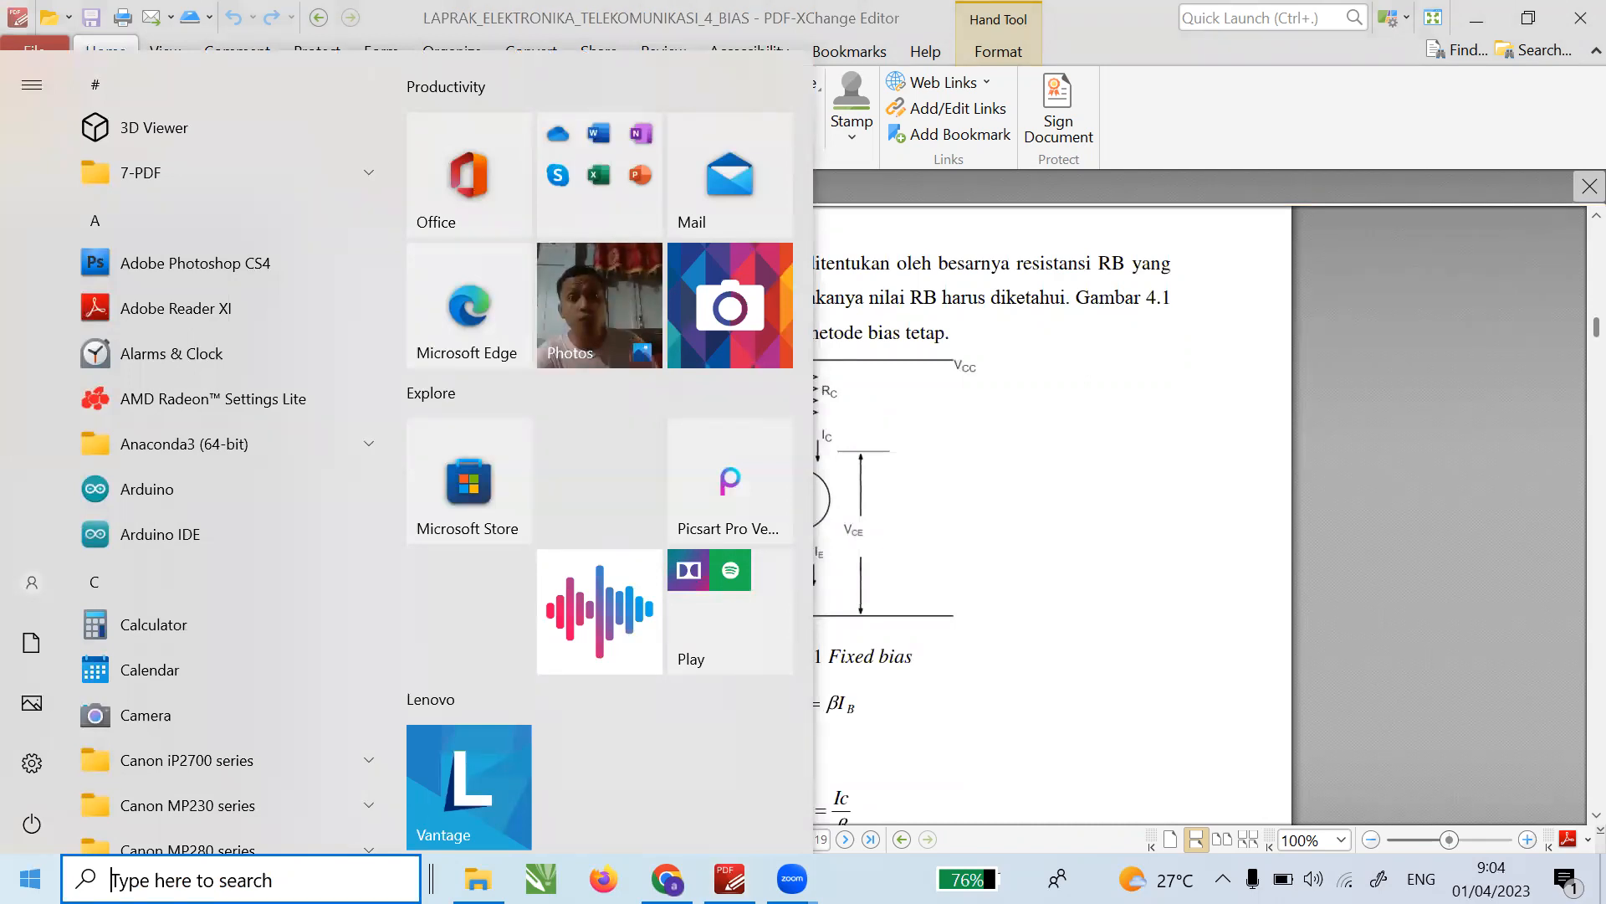
# - Find and launch Circuit Wizard, and maximize its window
pyautogui.write('cir')
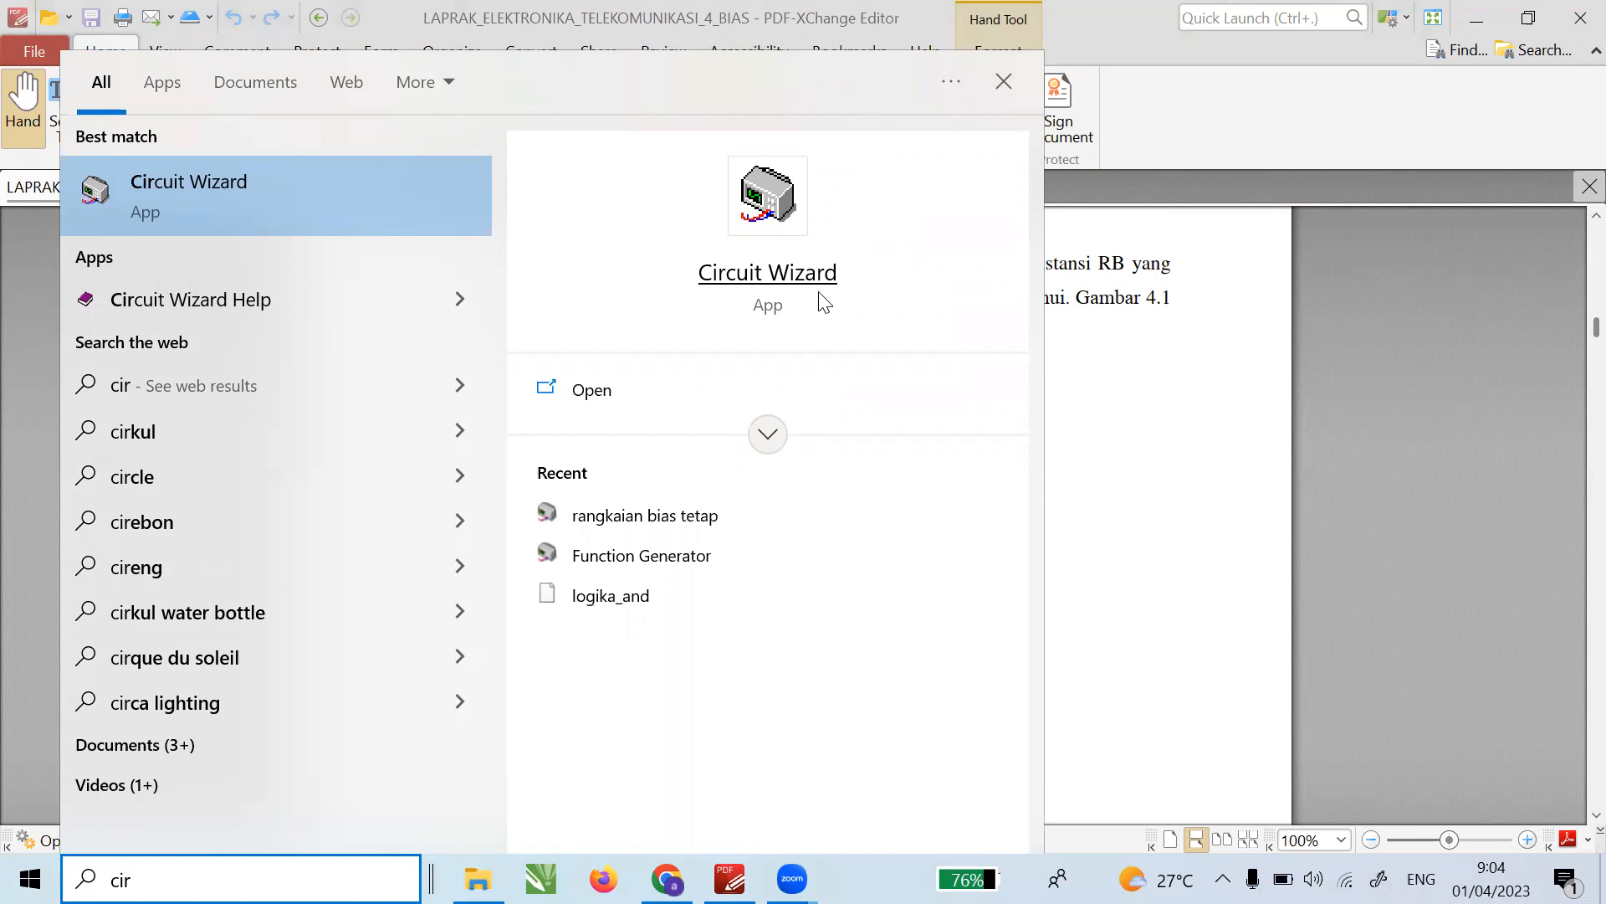
pyautogui.click(740, 280)
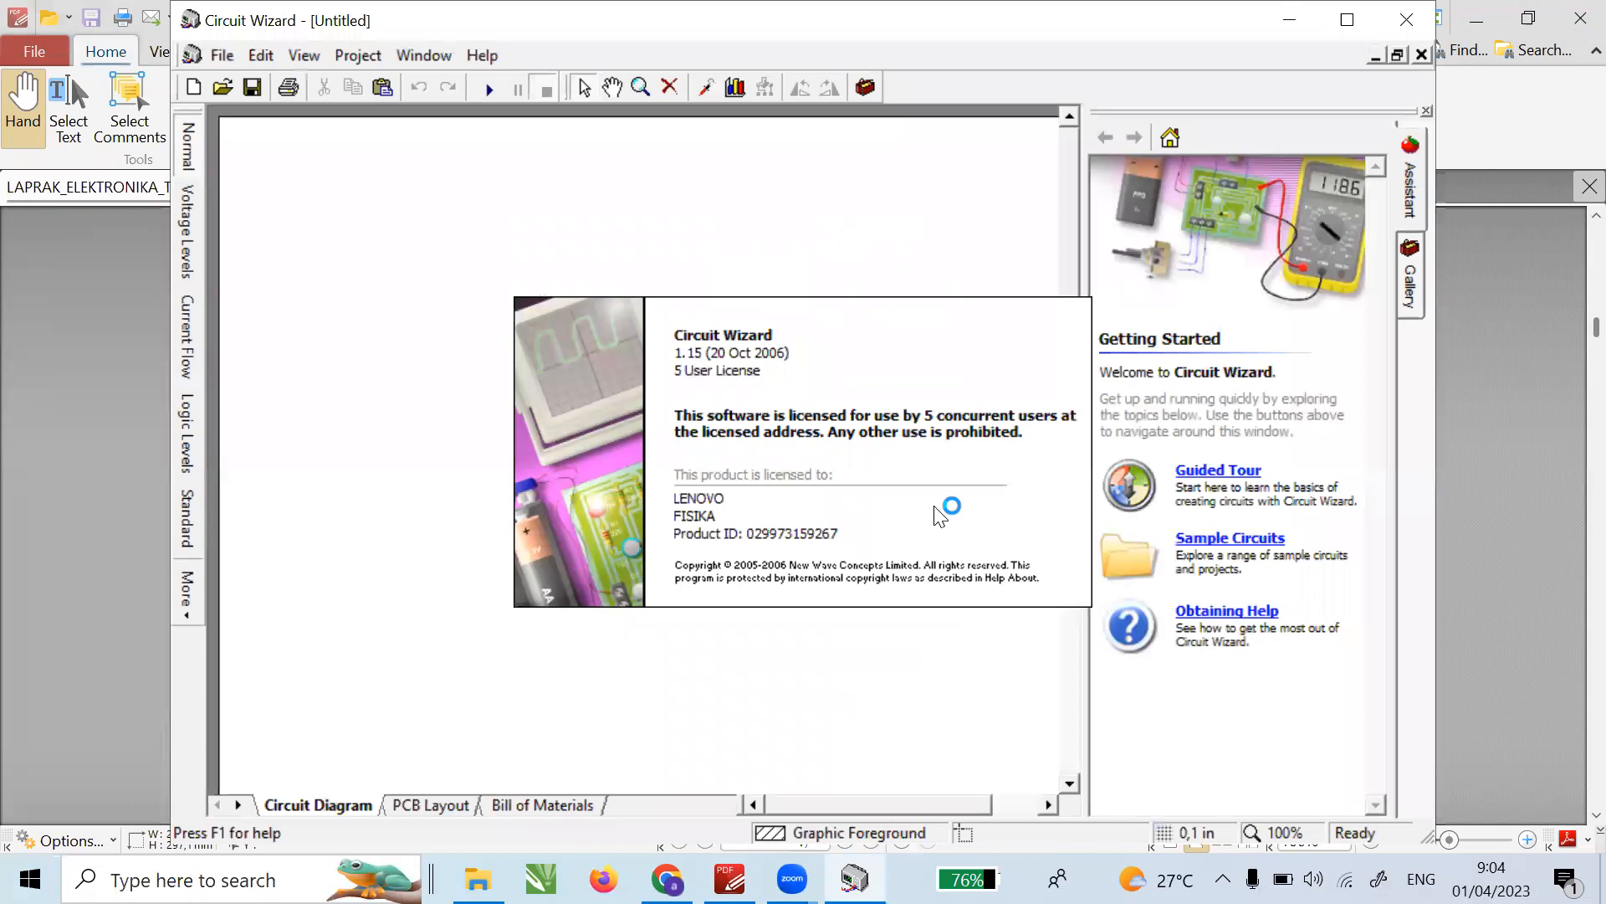
pyautogui.click(1348, 23)
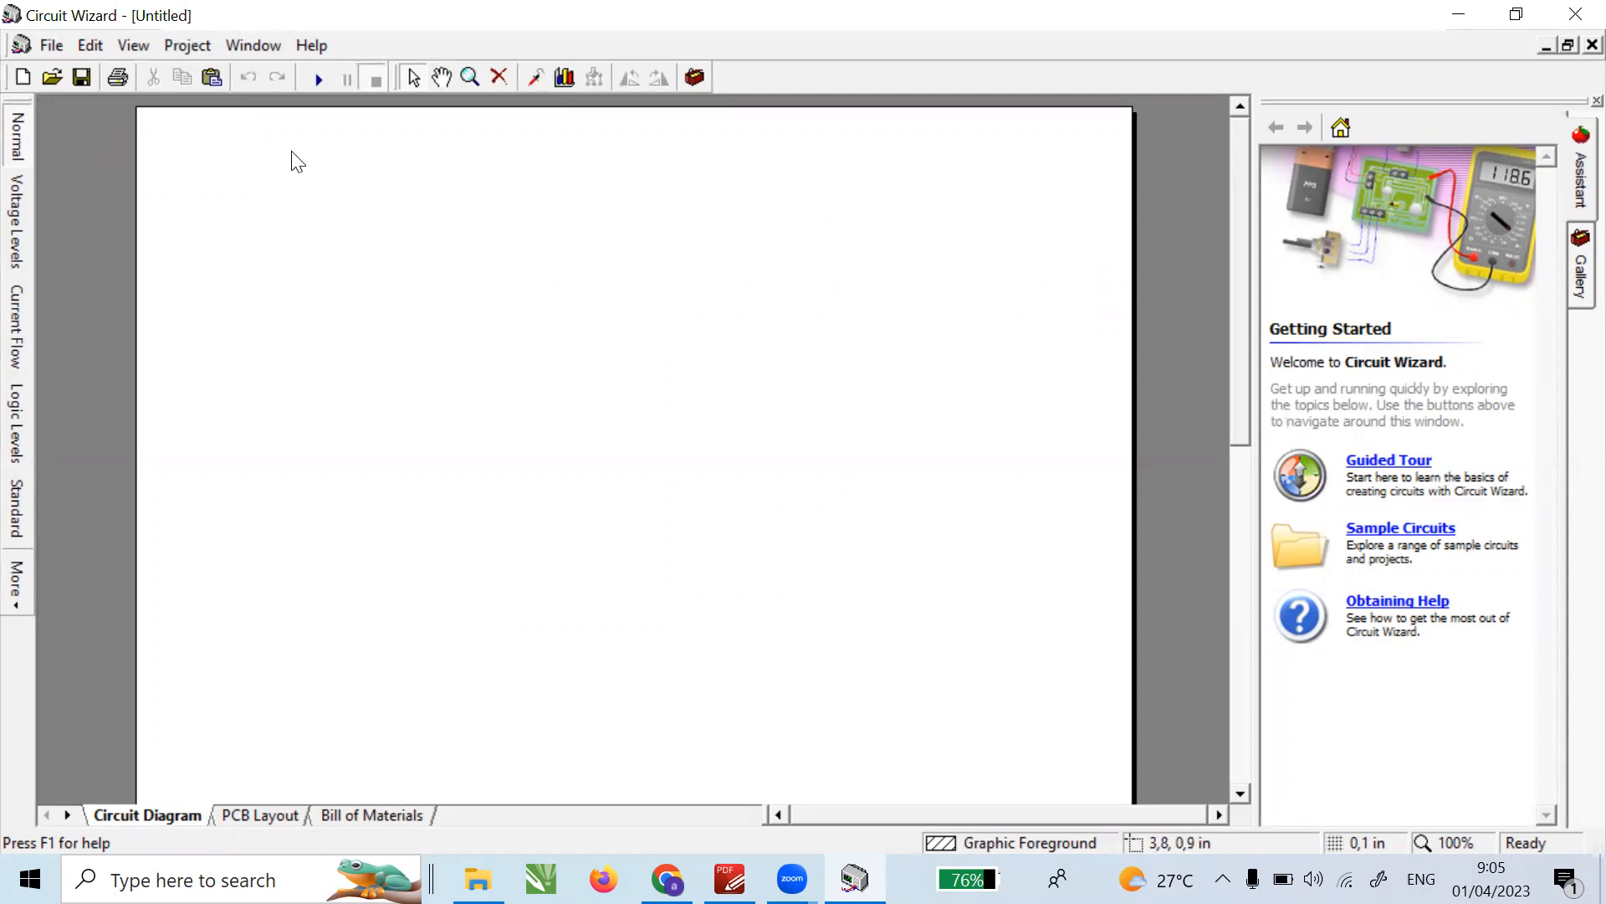
# - Create a new blank project based on the Electronics Project template
pyautogui.click(52, 46)
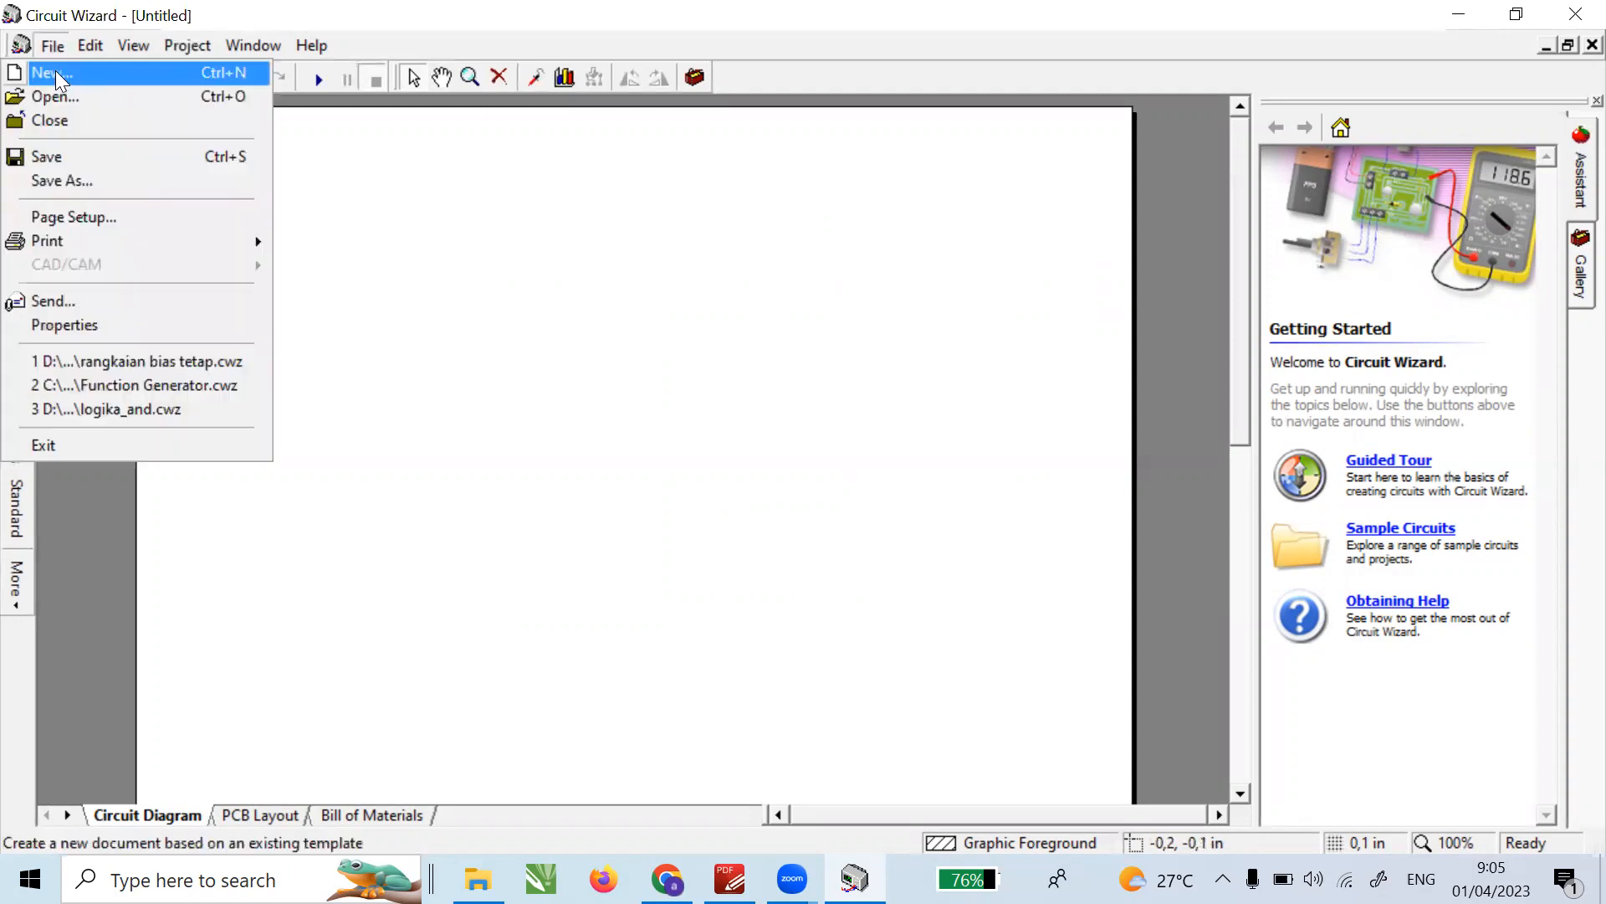
pyautogui.click(55, 72)
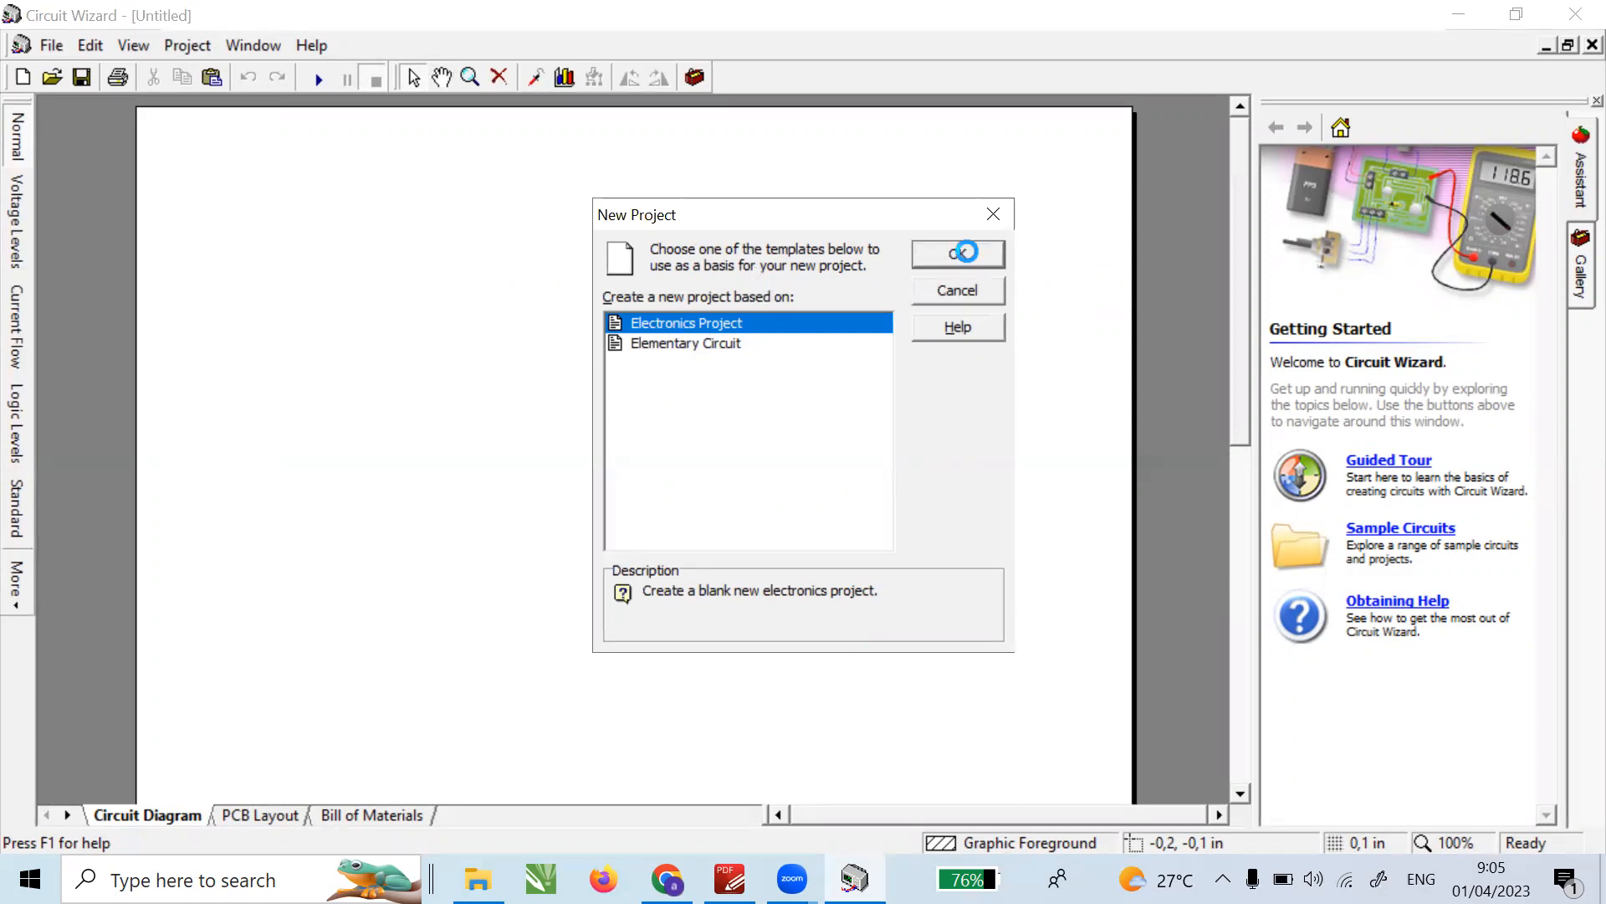
pyautogui.click(968, 254)
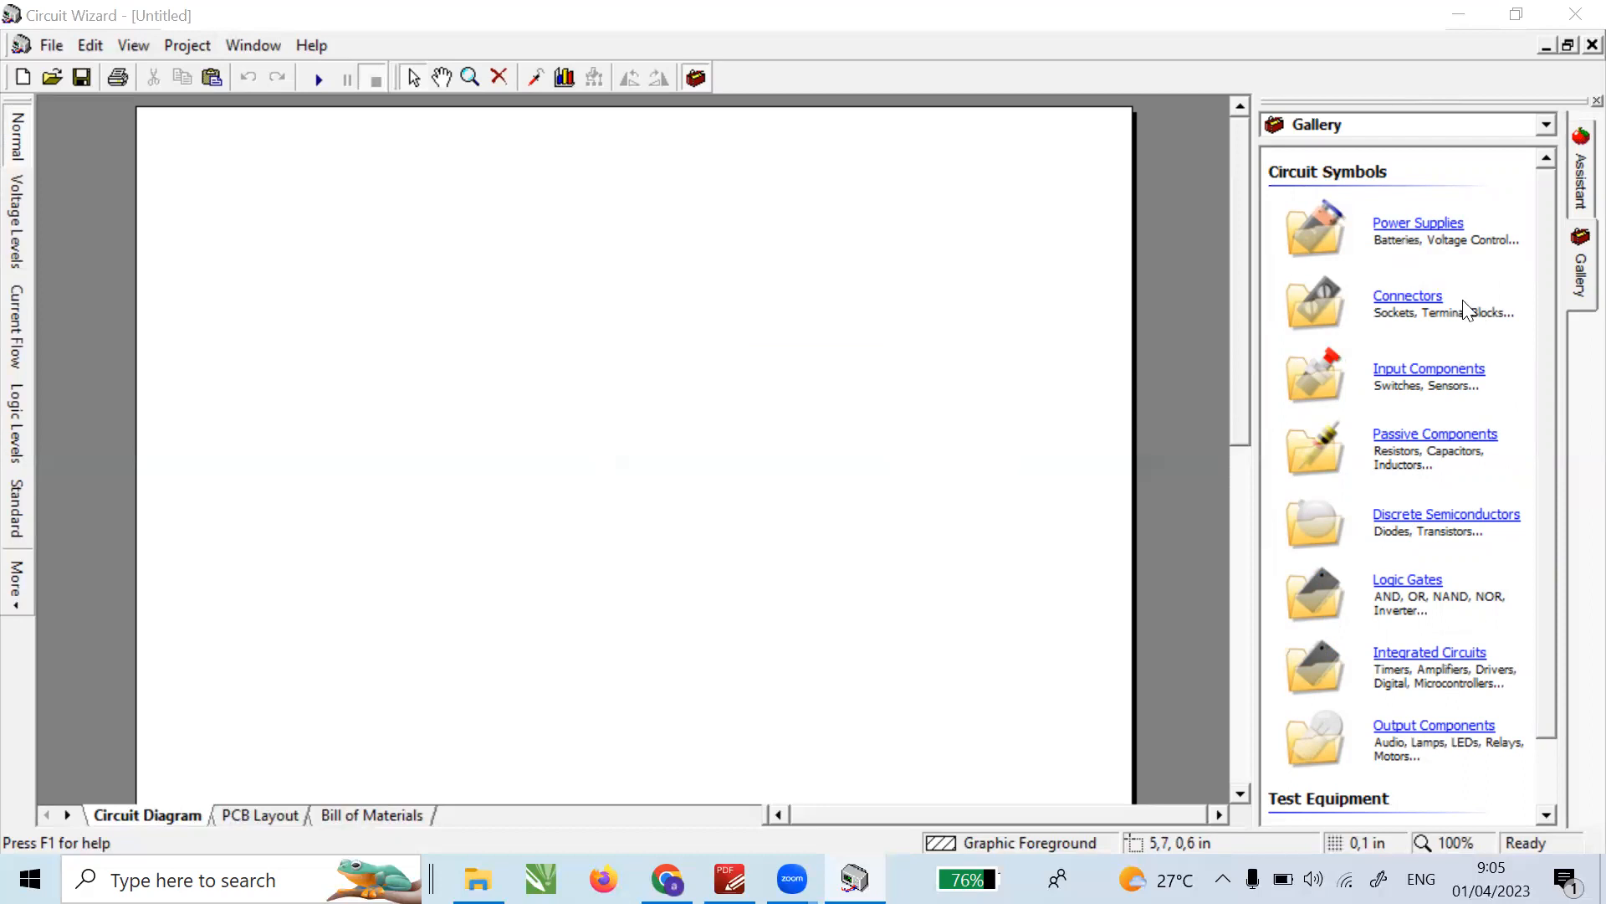
# - Browse the Power Supplies and Connectors categories and the list of component categories in the gallery
pyautogui.click(1408, 227)
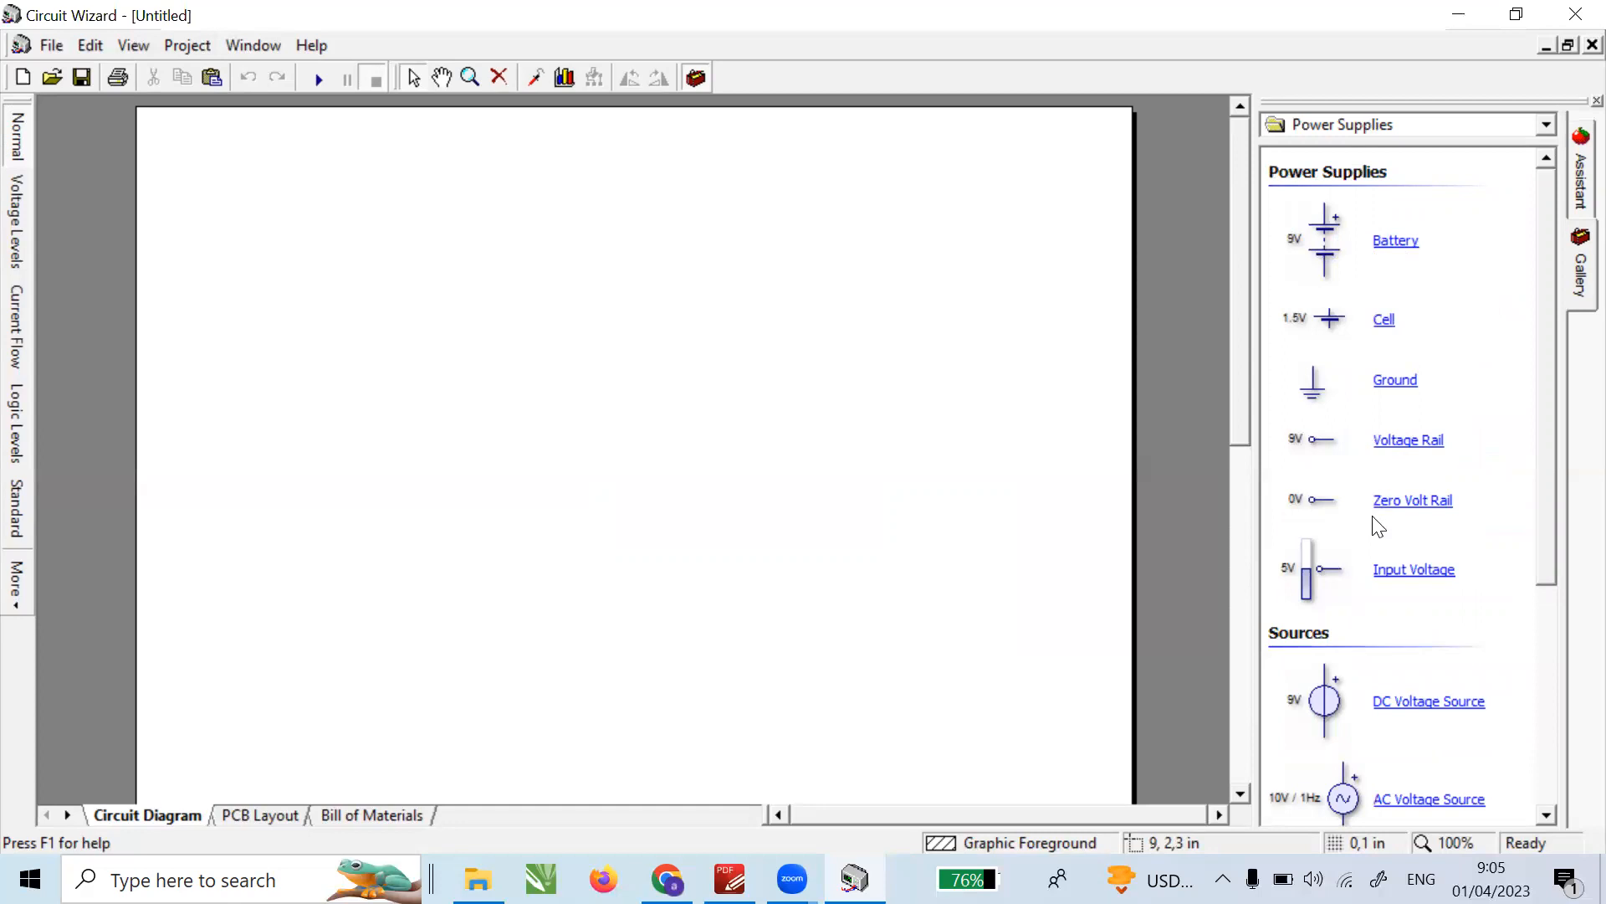
pyautogui.scroll(-3, 1376, 525)
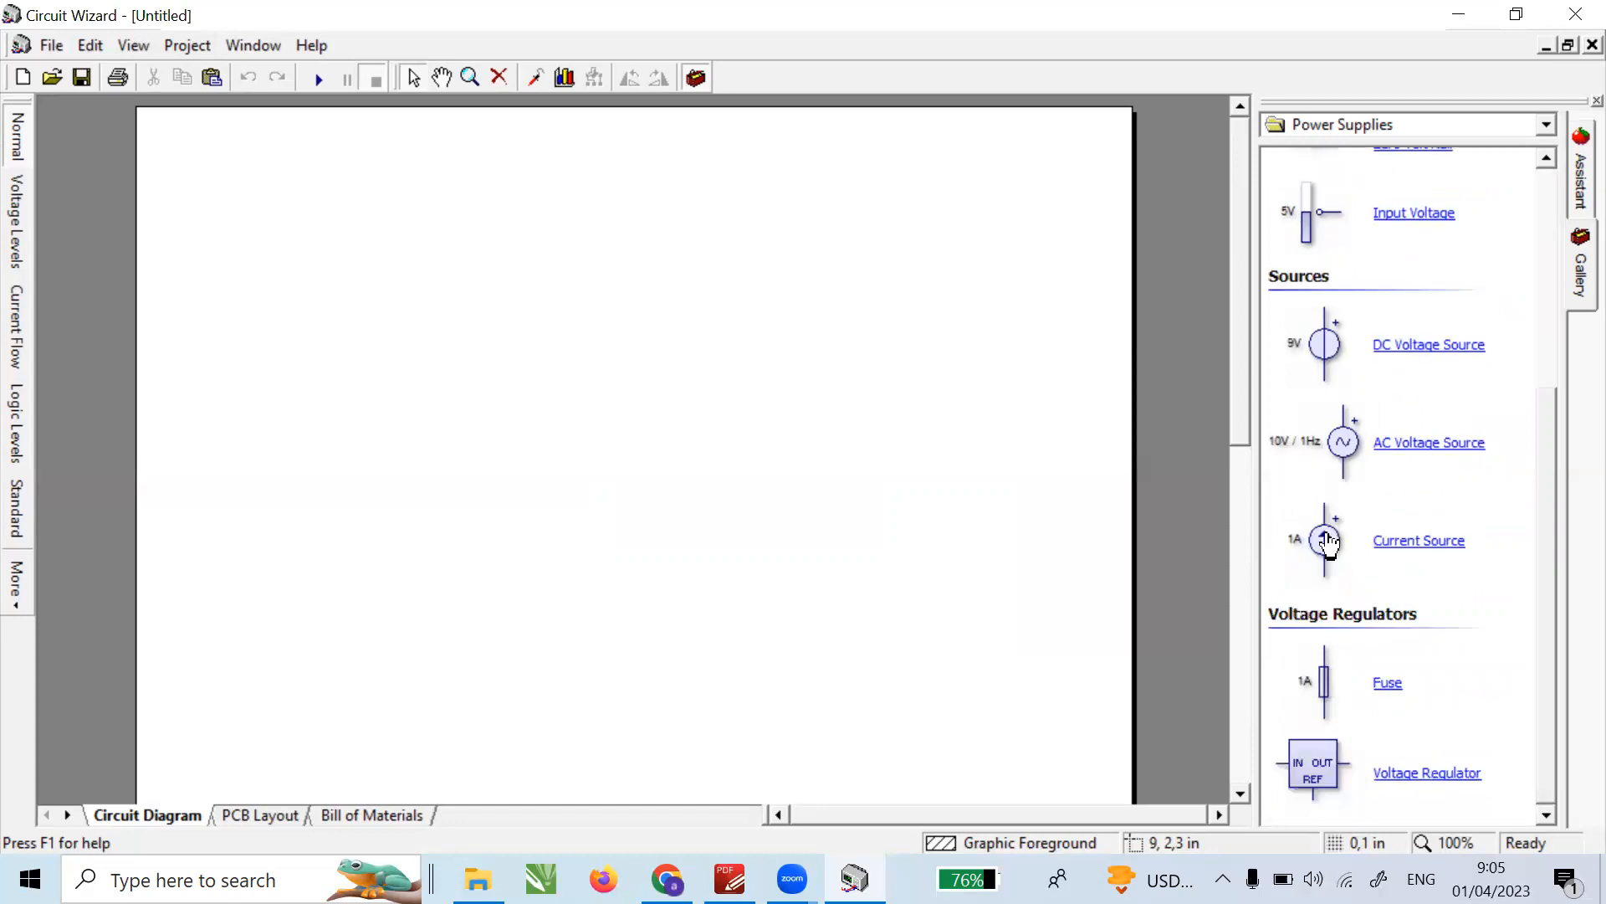
pyautogui.scroll(3, 1328, 542)
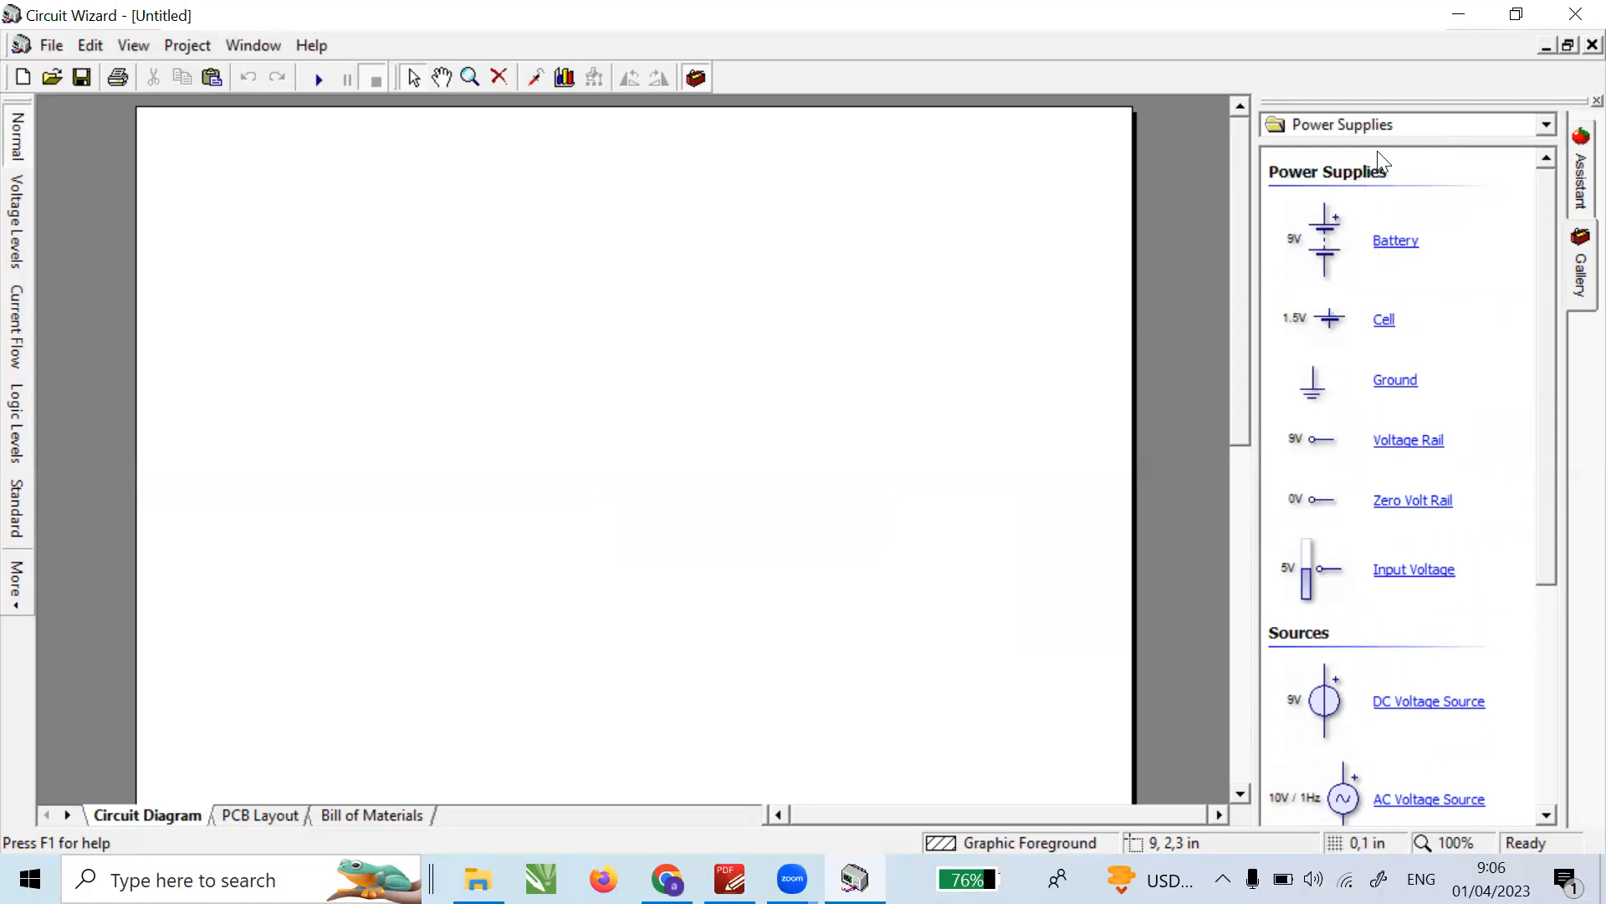
pyautogui.click(1369, 126)
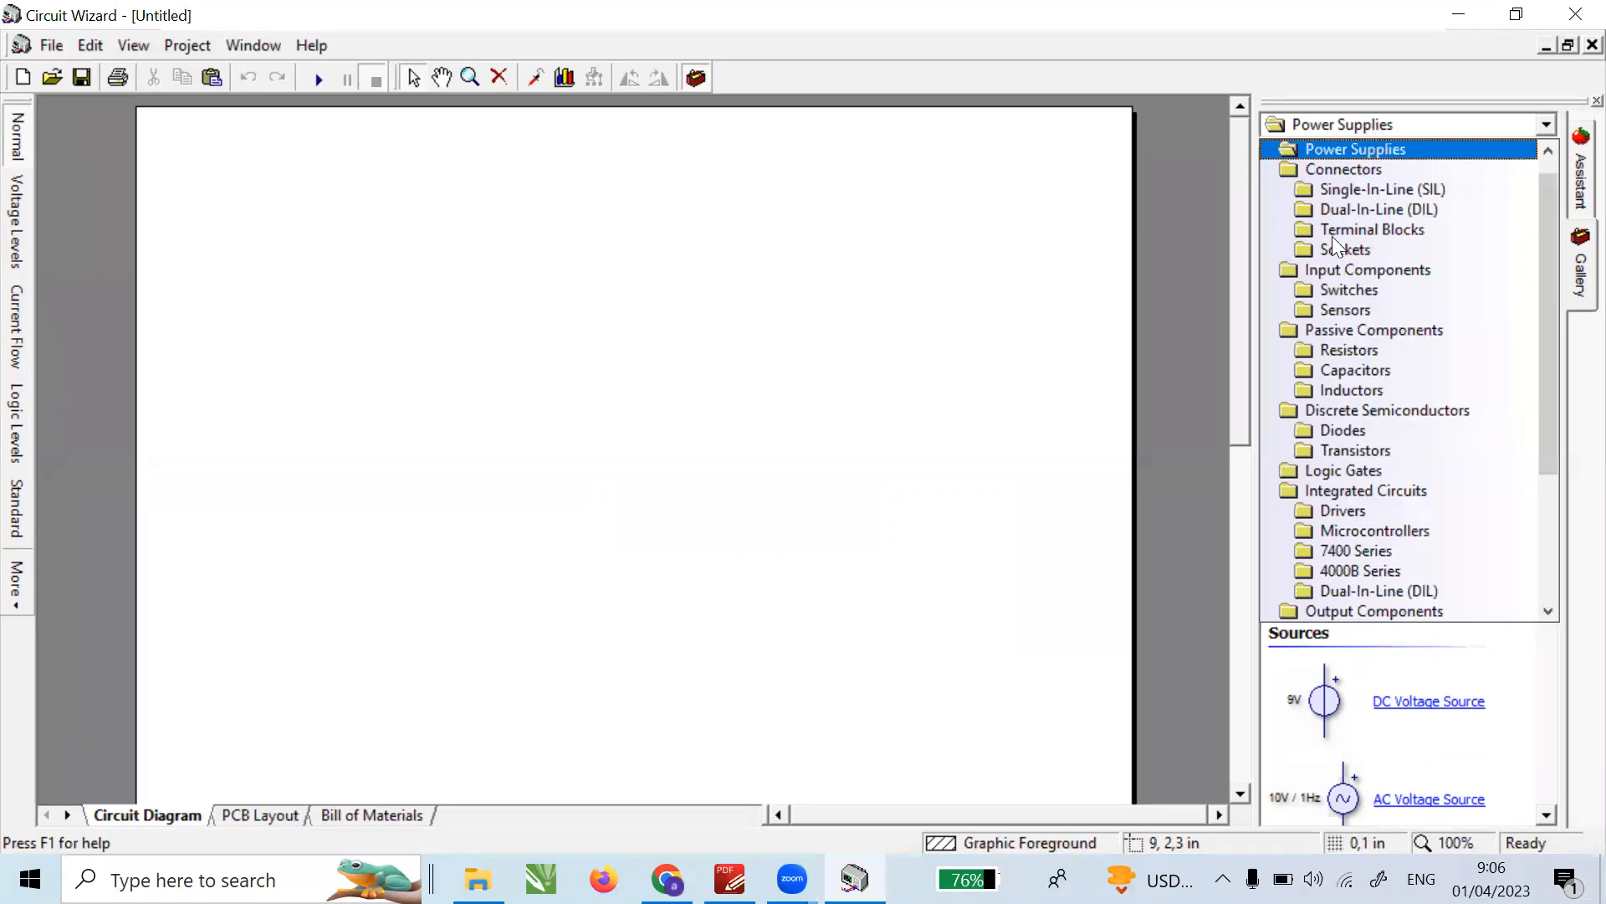
pyautogui.click(1357, 169)
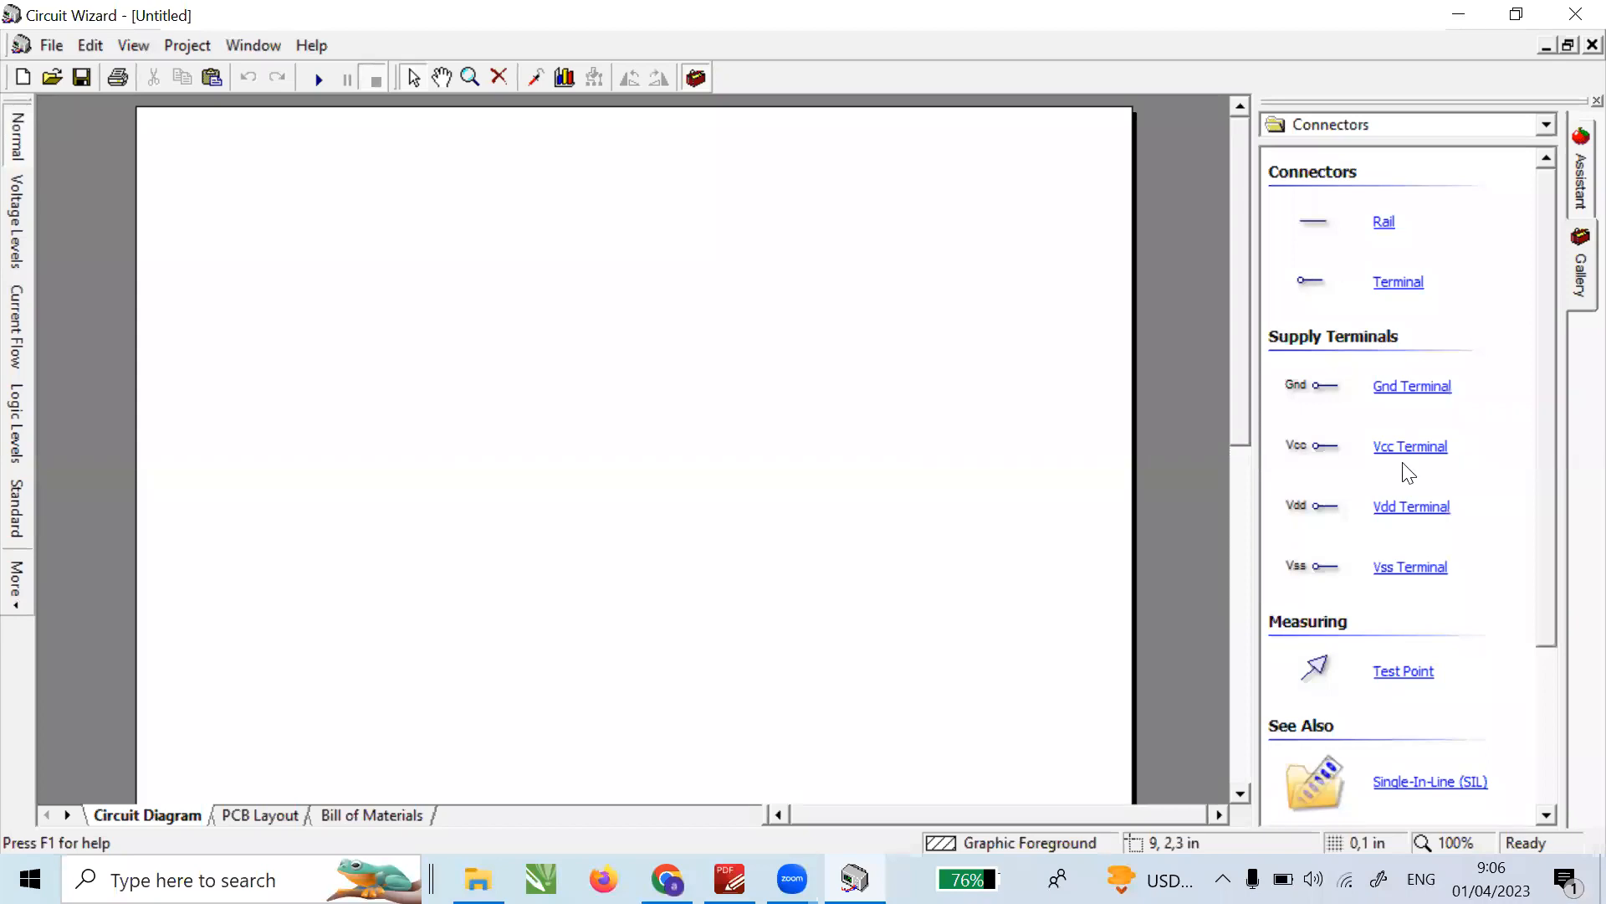
pyautogui.click(1322, 124)
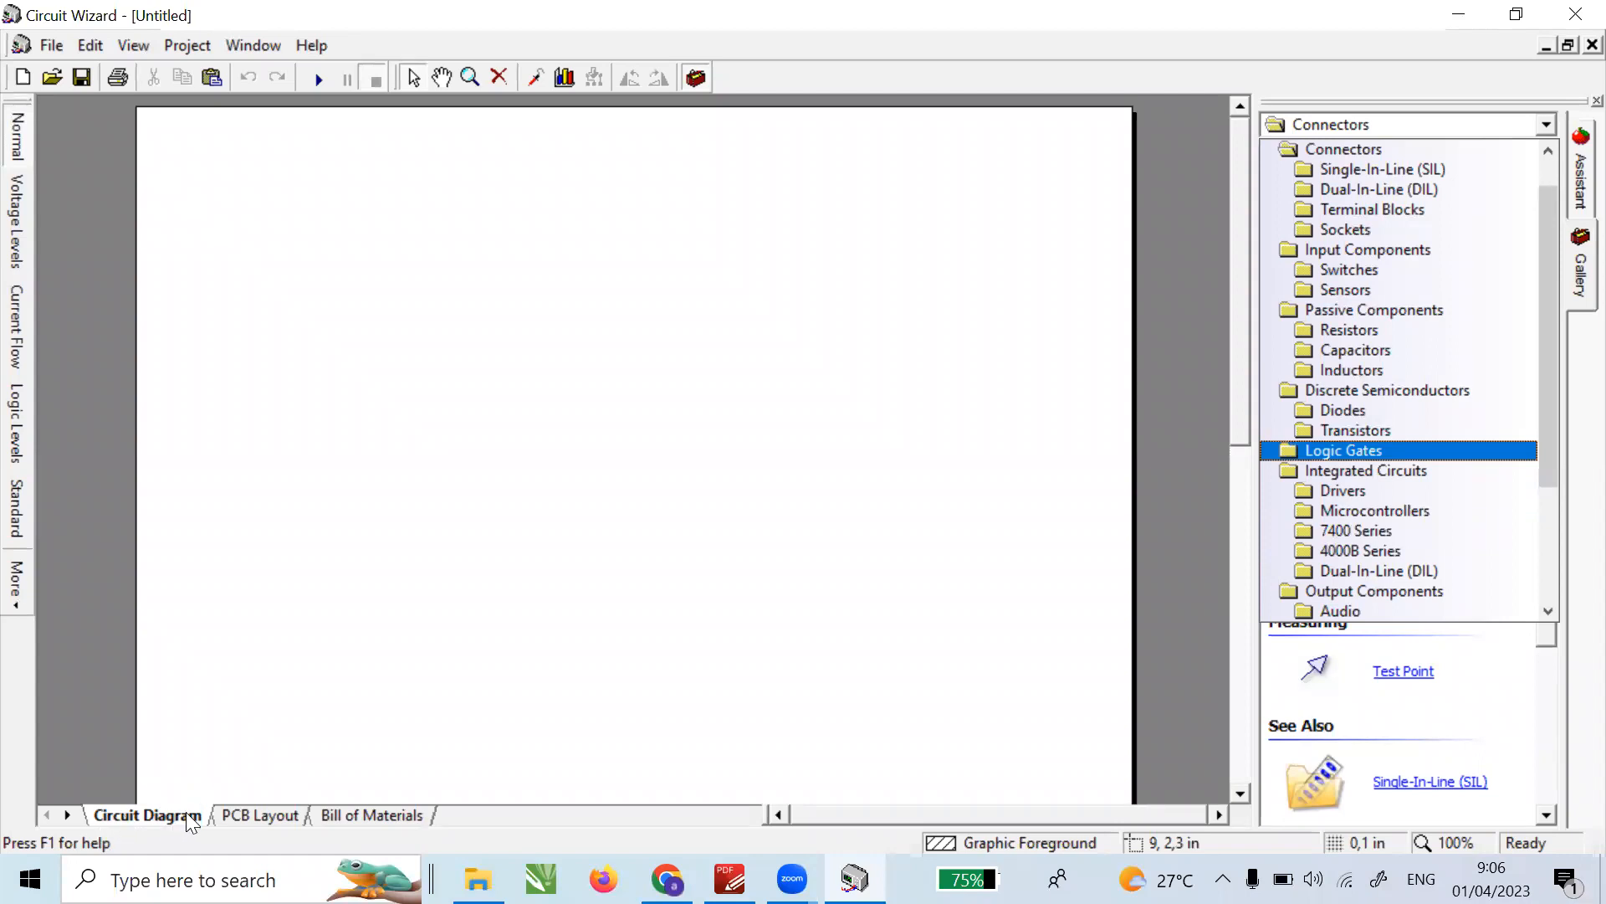
pyautogui.press('Escape')
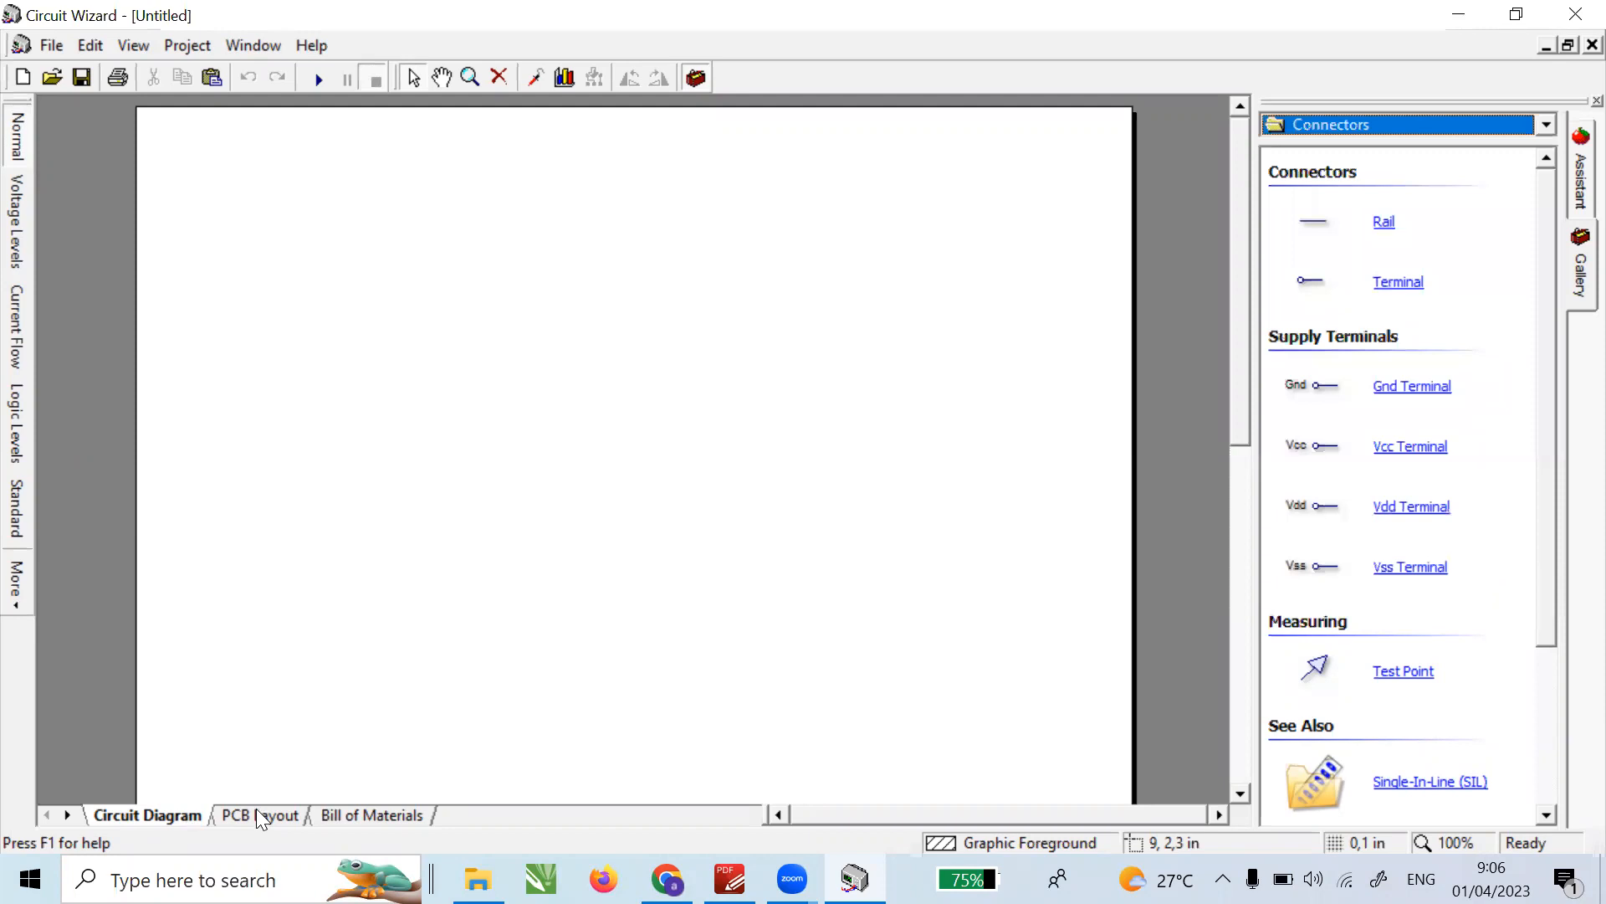
# - View the PCB Layout page, try to view the Bill of Materials, and return to the Circuit Diagram
pyautogui.click(256, 814)
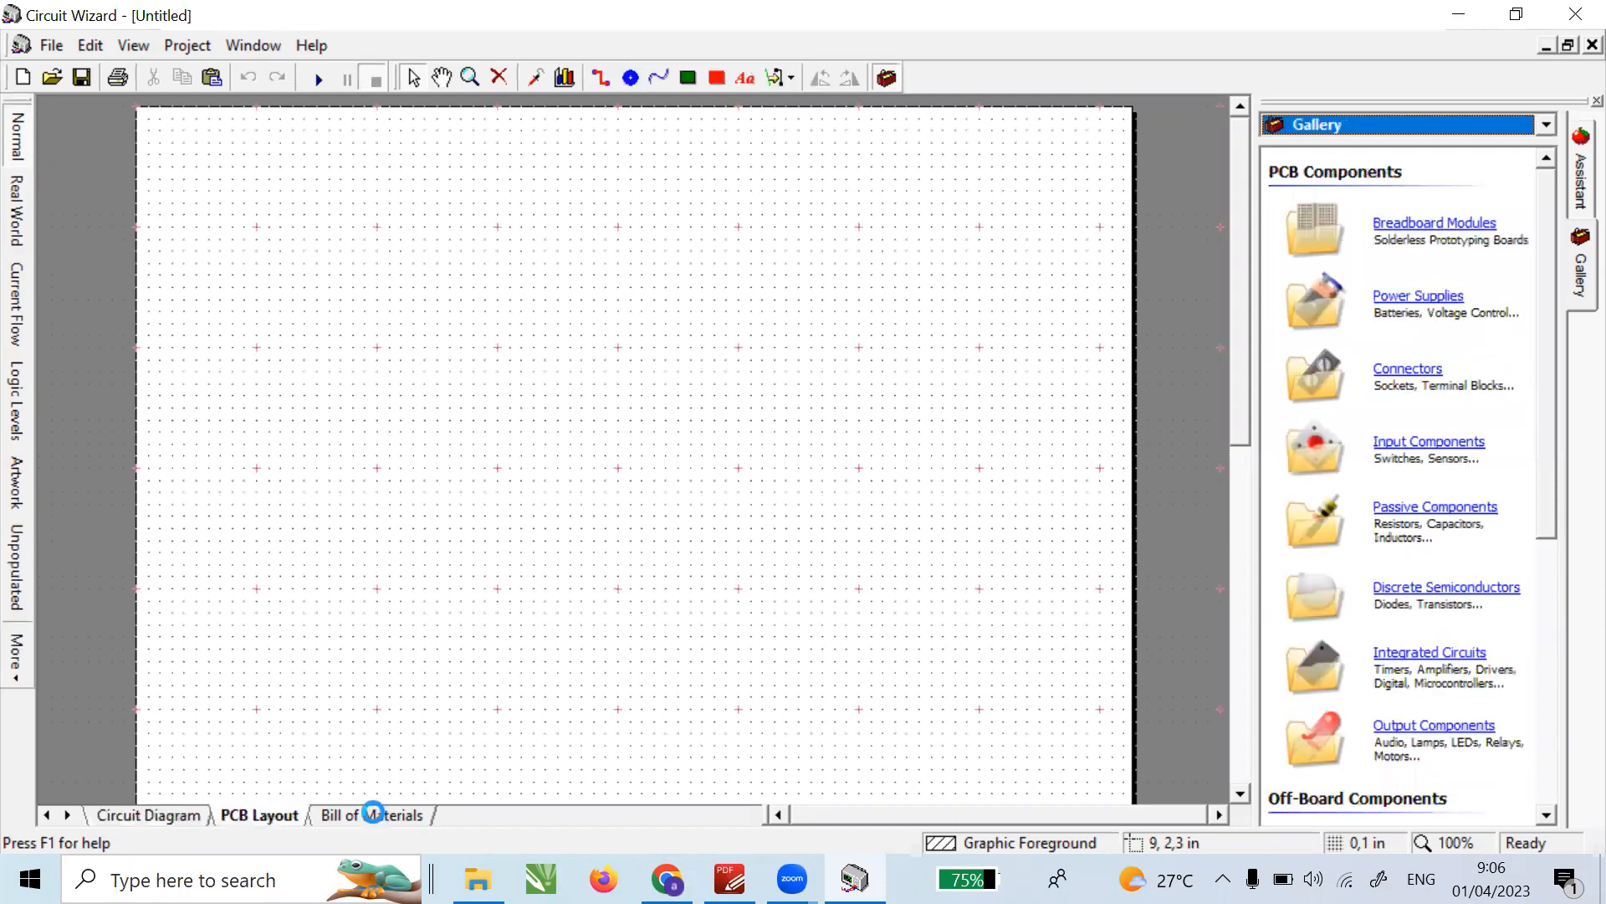
pyautogui.click(375, 815)
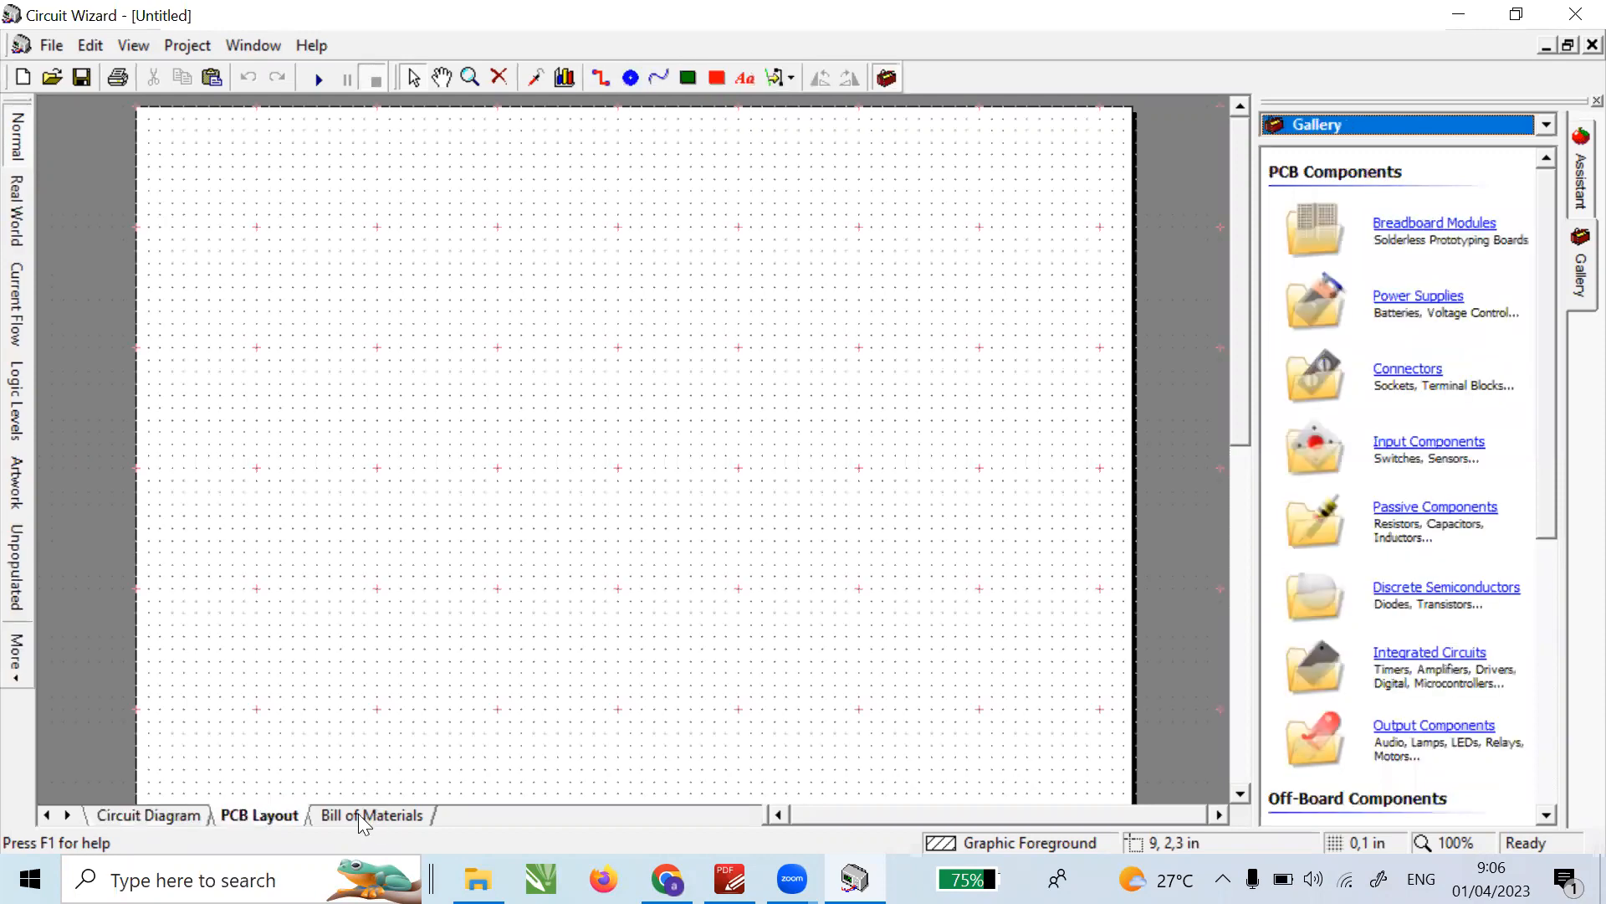
pyautogui.click(167, 824)
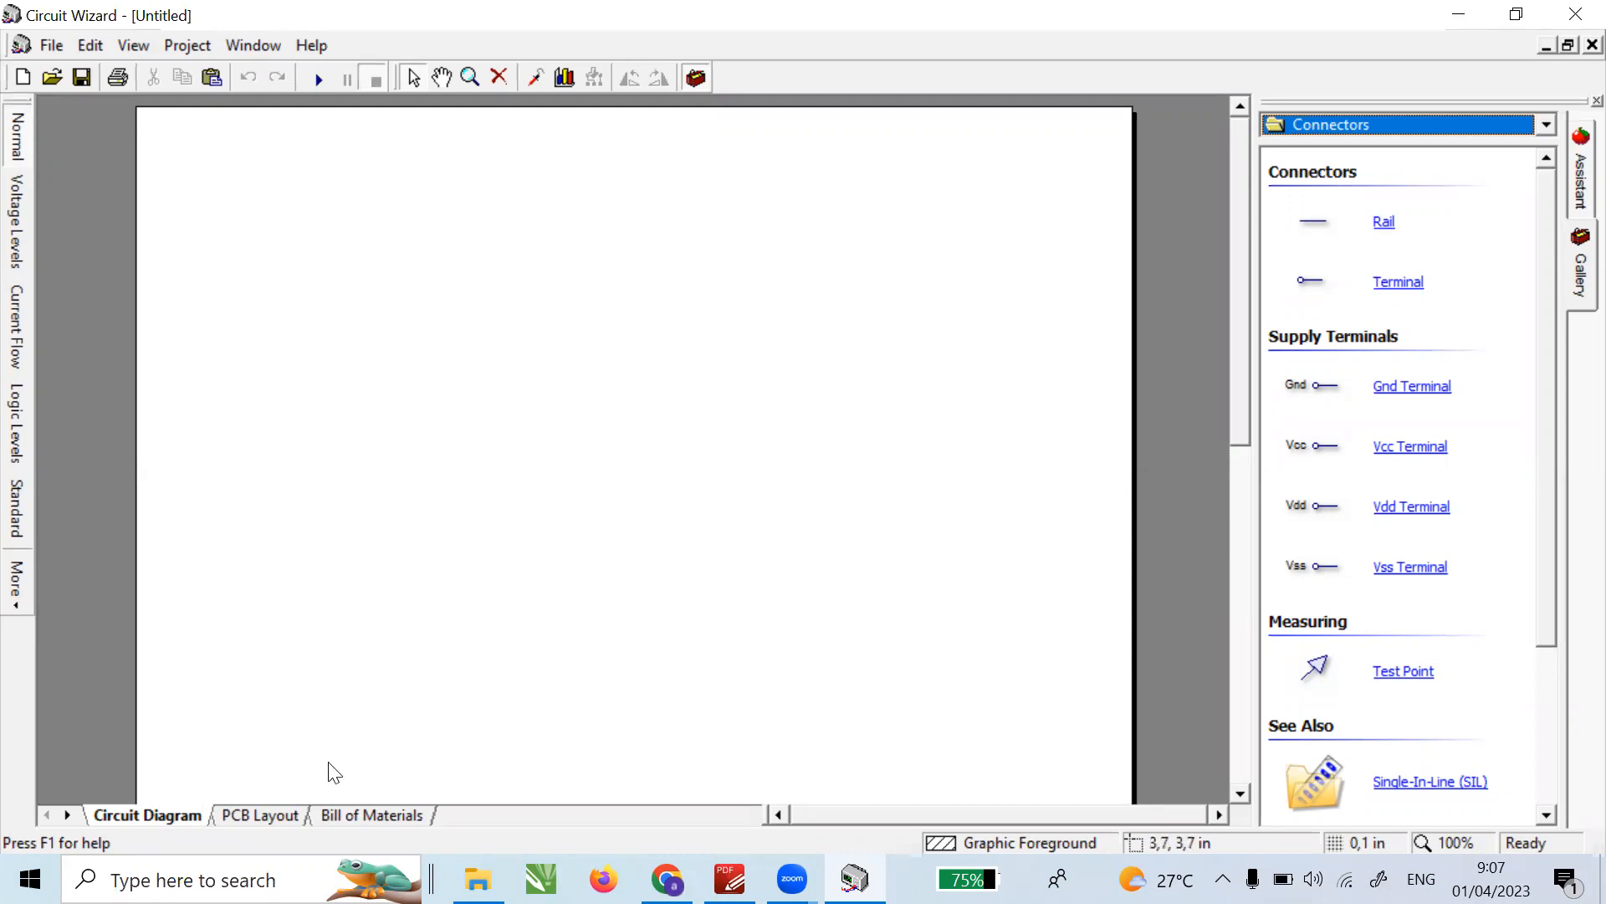
# - Hide the grid on the PCB Layout page
pyautogui.click(240, 814)
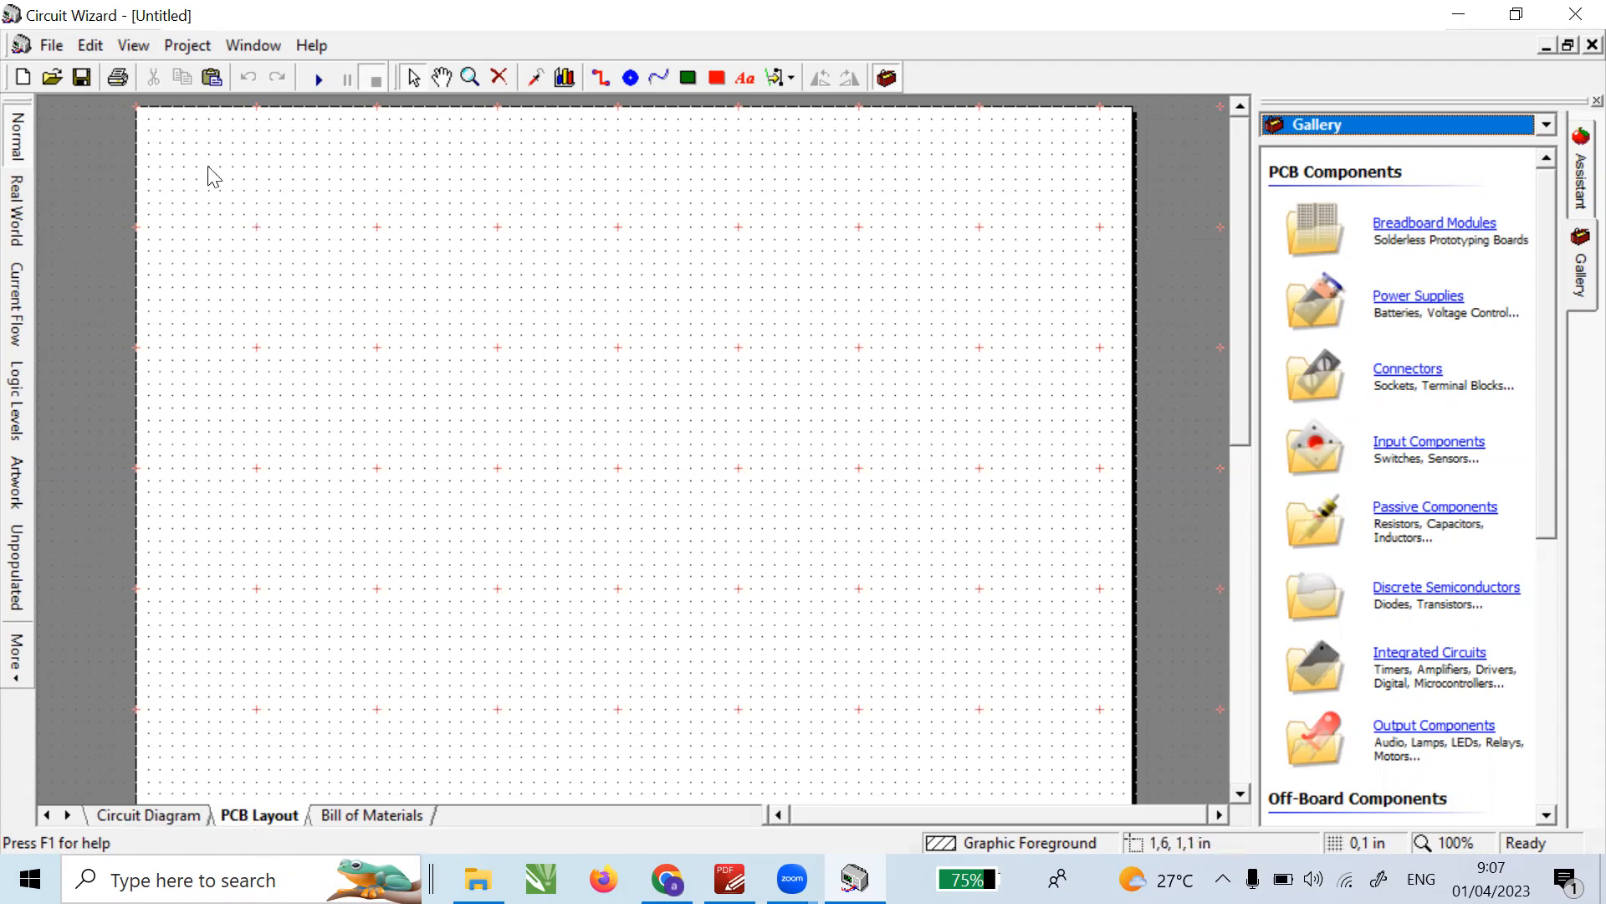
pyautogui.click(134, 46)
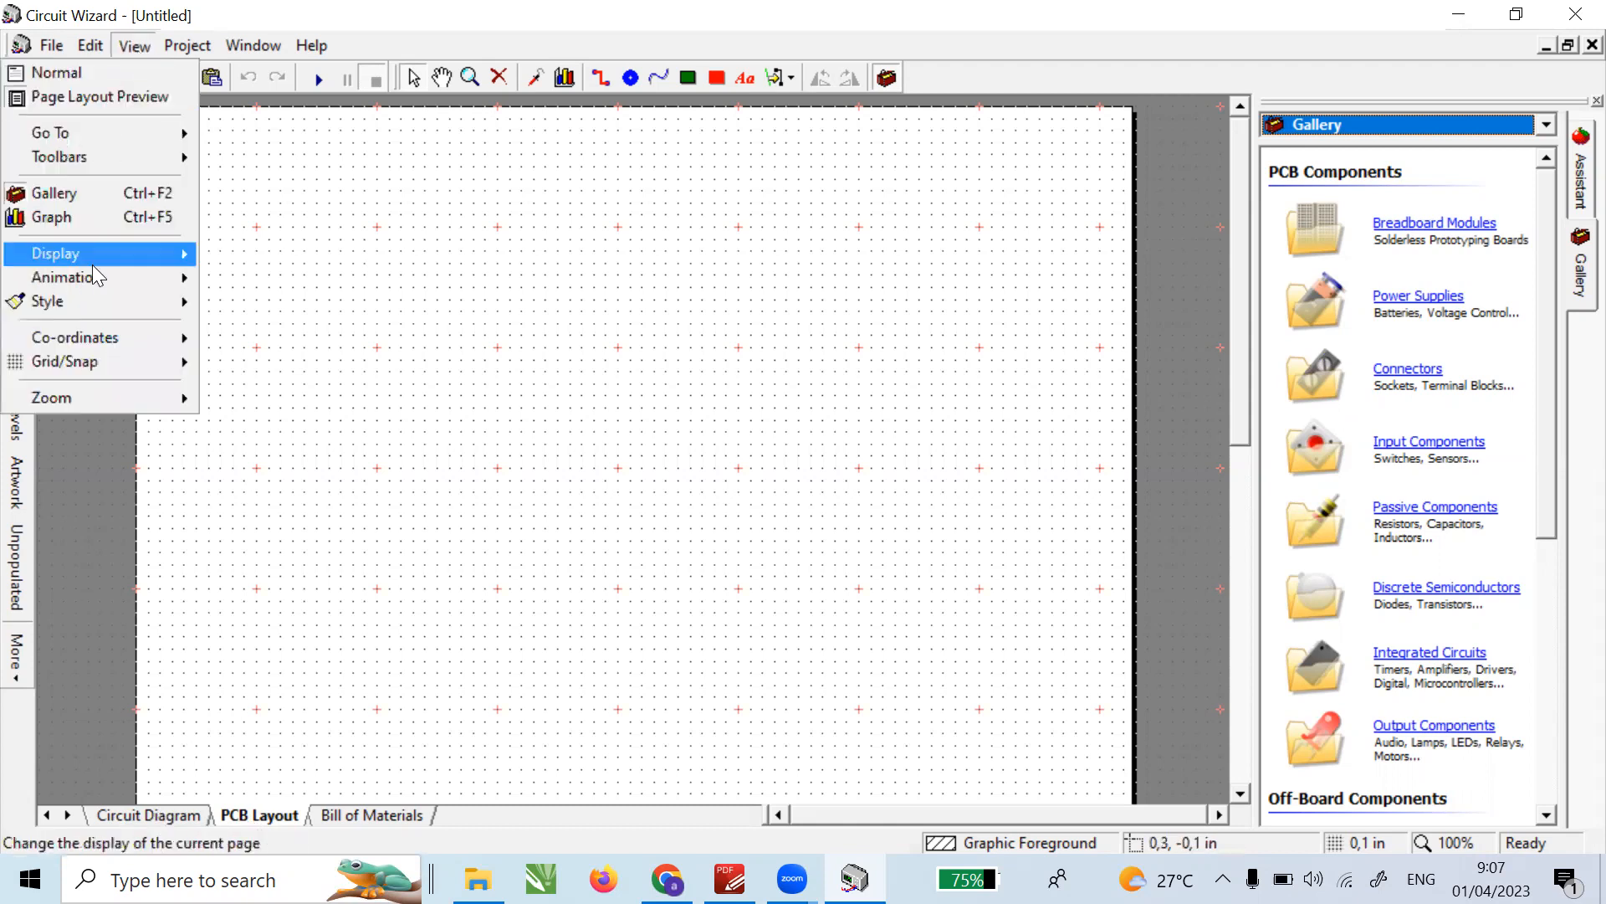
pyautogui.moveTo(83, 362)
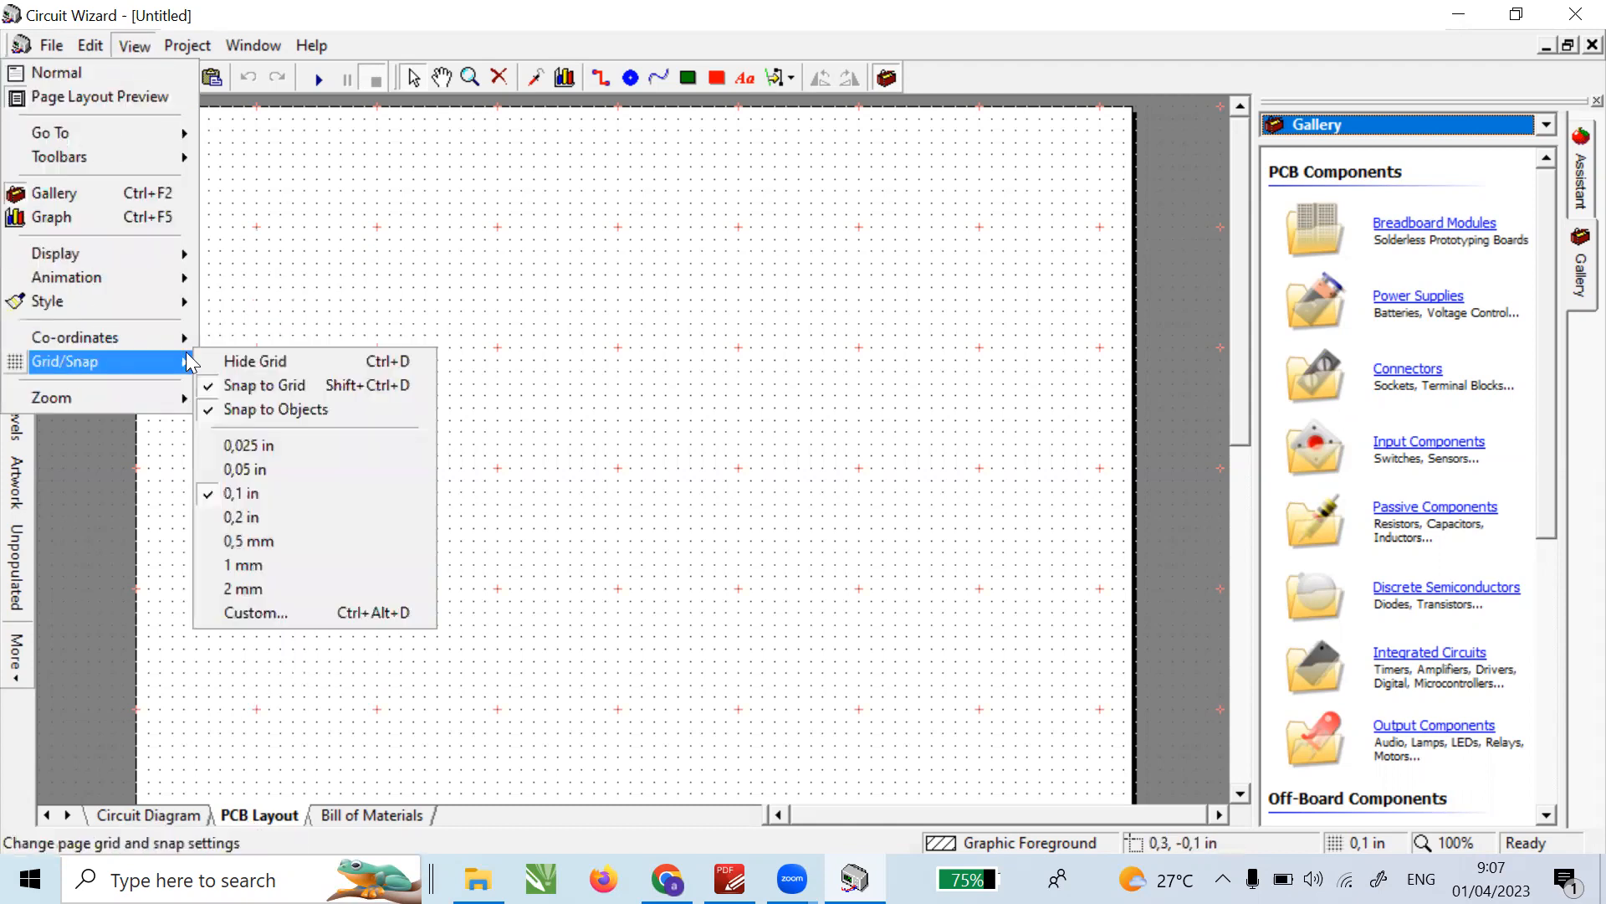
pyautogui.click(241, 363)
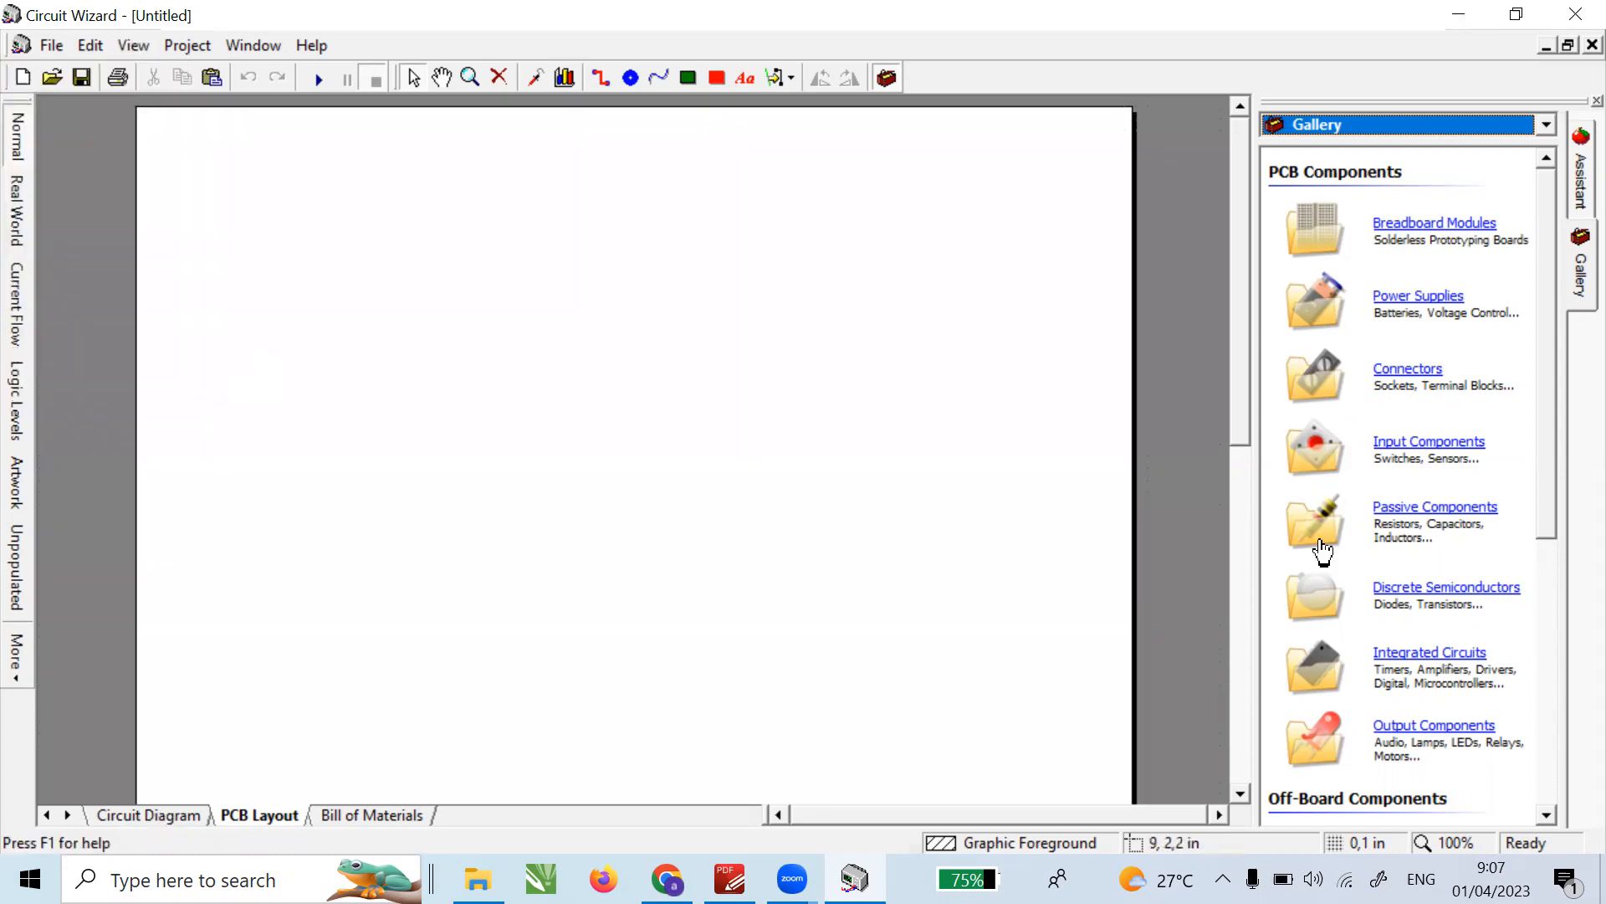
# - Look over the PCB component categories, and switch to PDF-XChange Editor to review the fixed bias schematic and formulas
pyautogui.scroll(-5, 1323, 552)
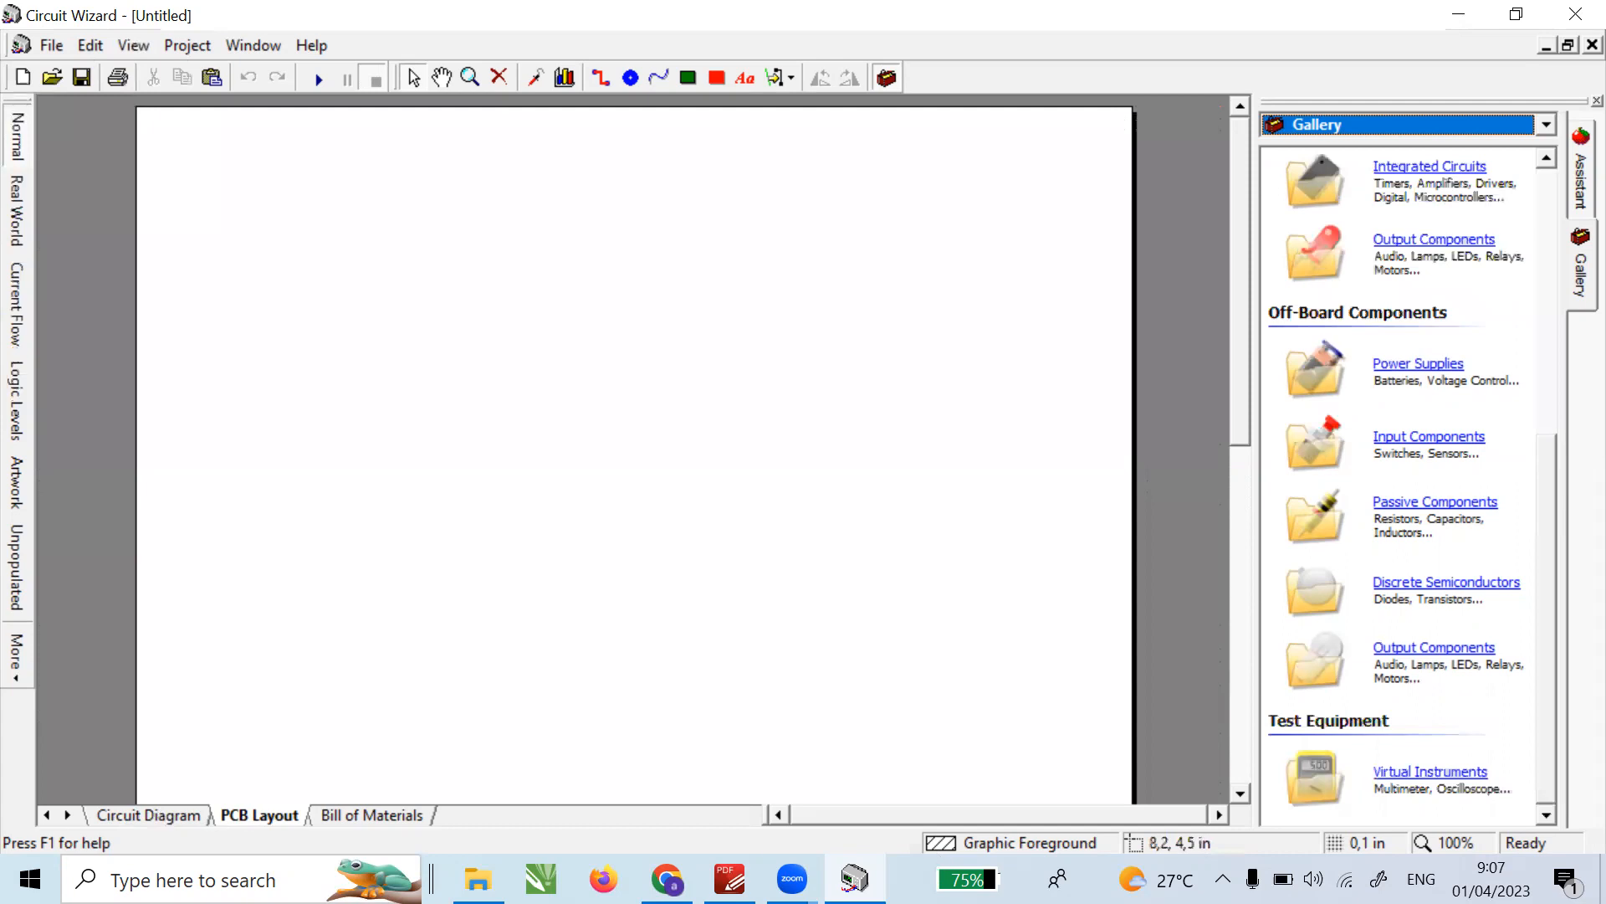
pyautogui.hotkey('alt', 'Tab')
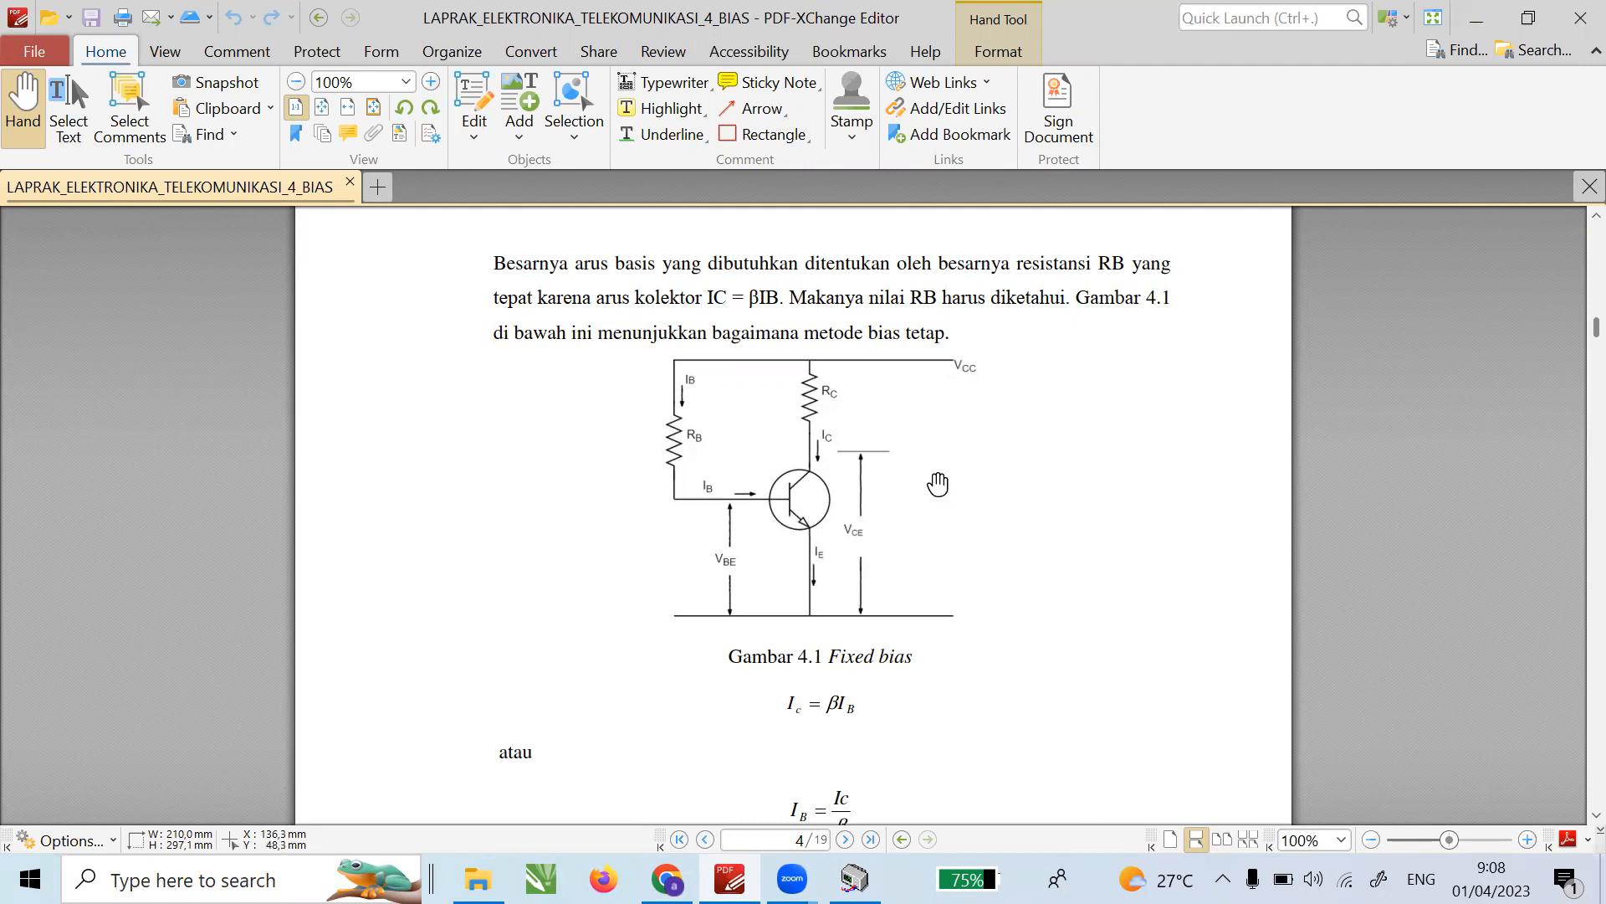
pyautogui.scroll(-1, 881, 609)
pyautogui.scroll(-15, 880, 608)
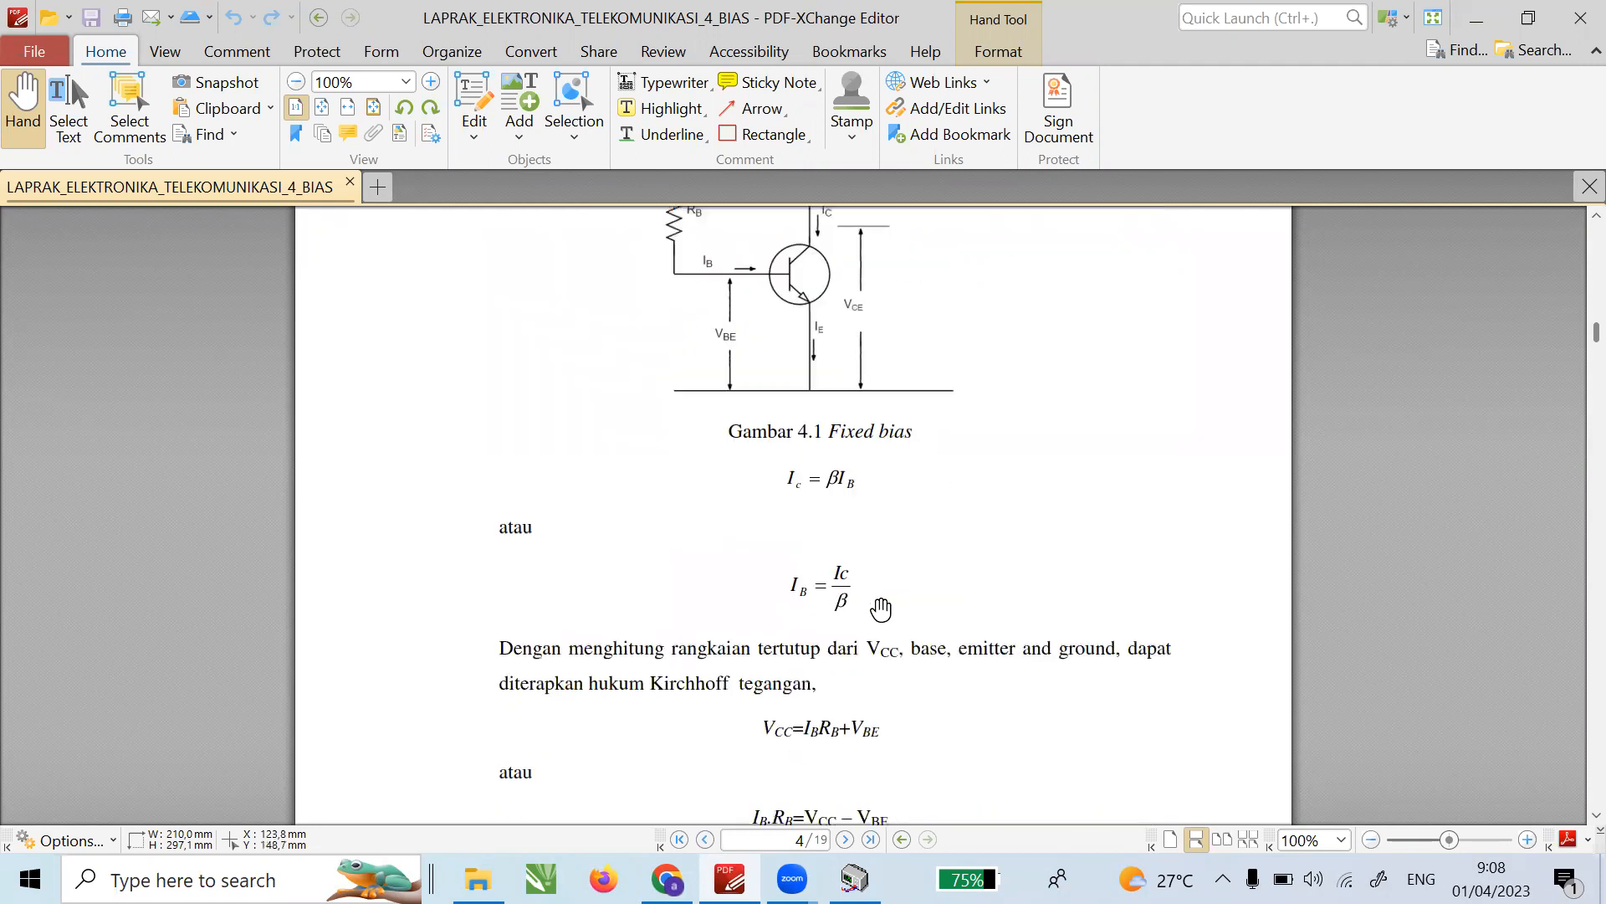
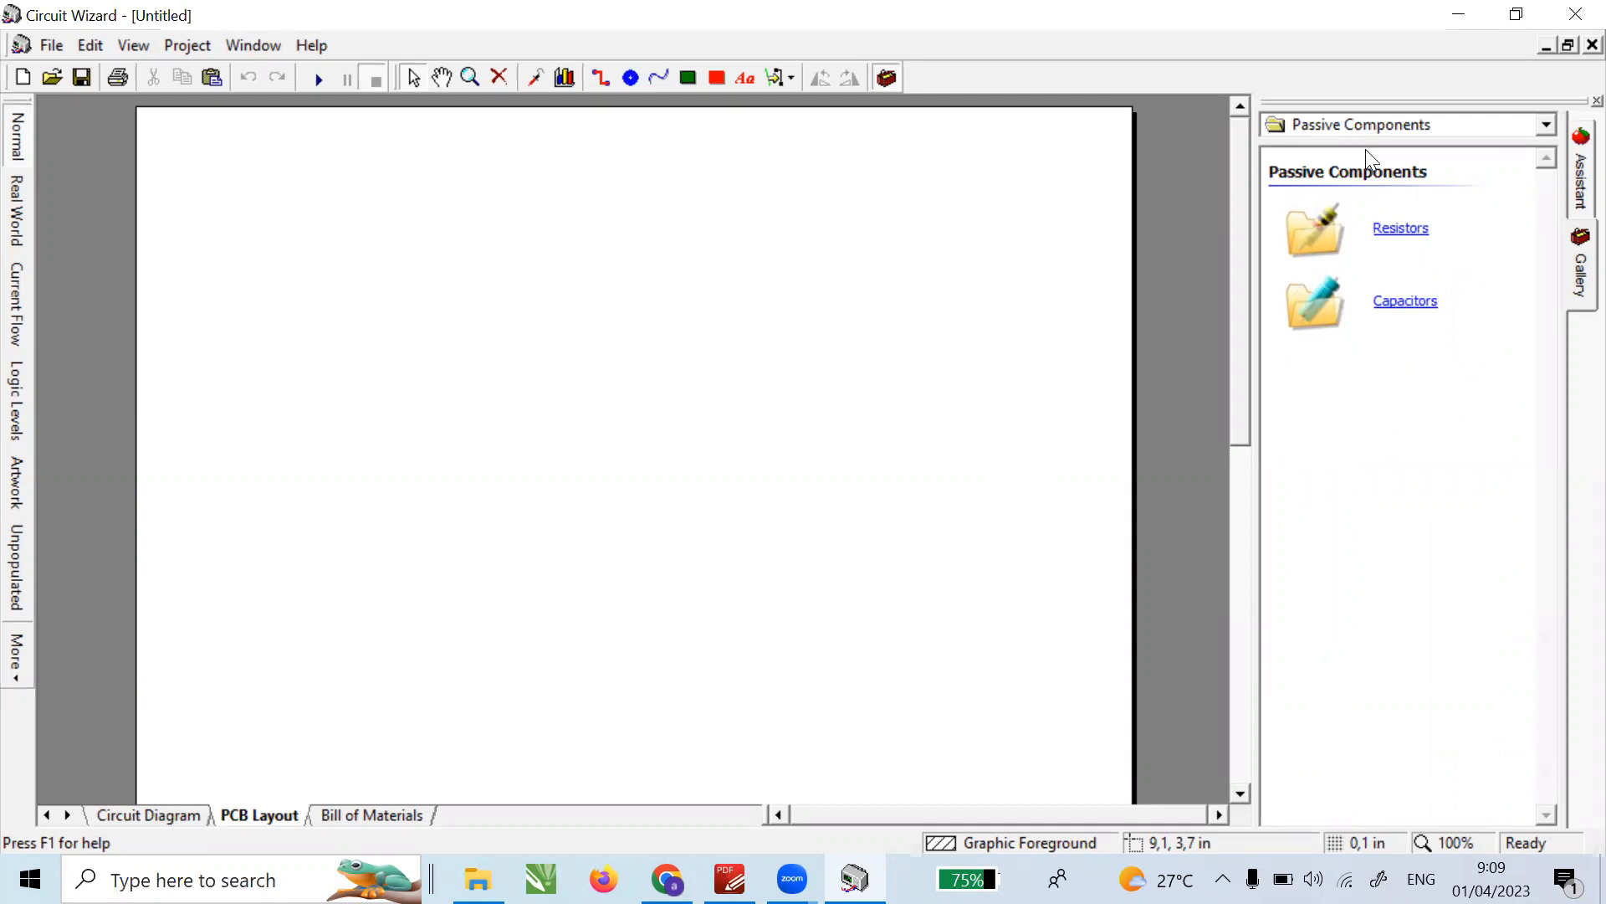
# - Place two fixed resistors of 0.5 in (12.7 mm) size side by side on the upper part of the PCB layout
pyautogui.click(1406, 228)
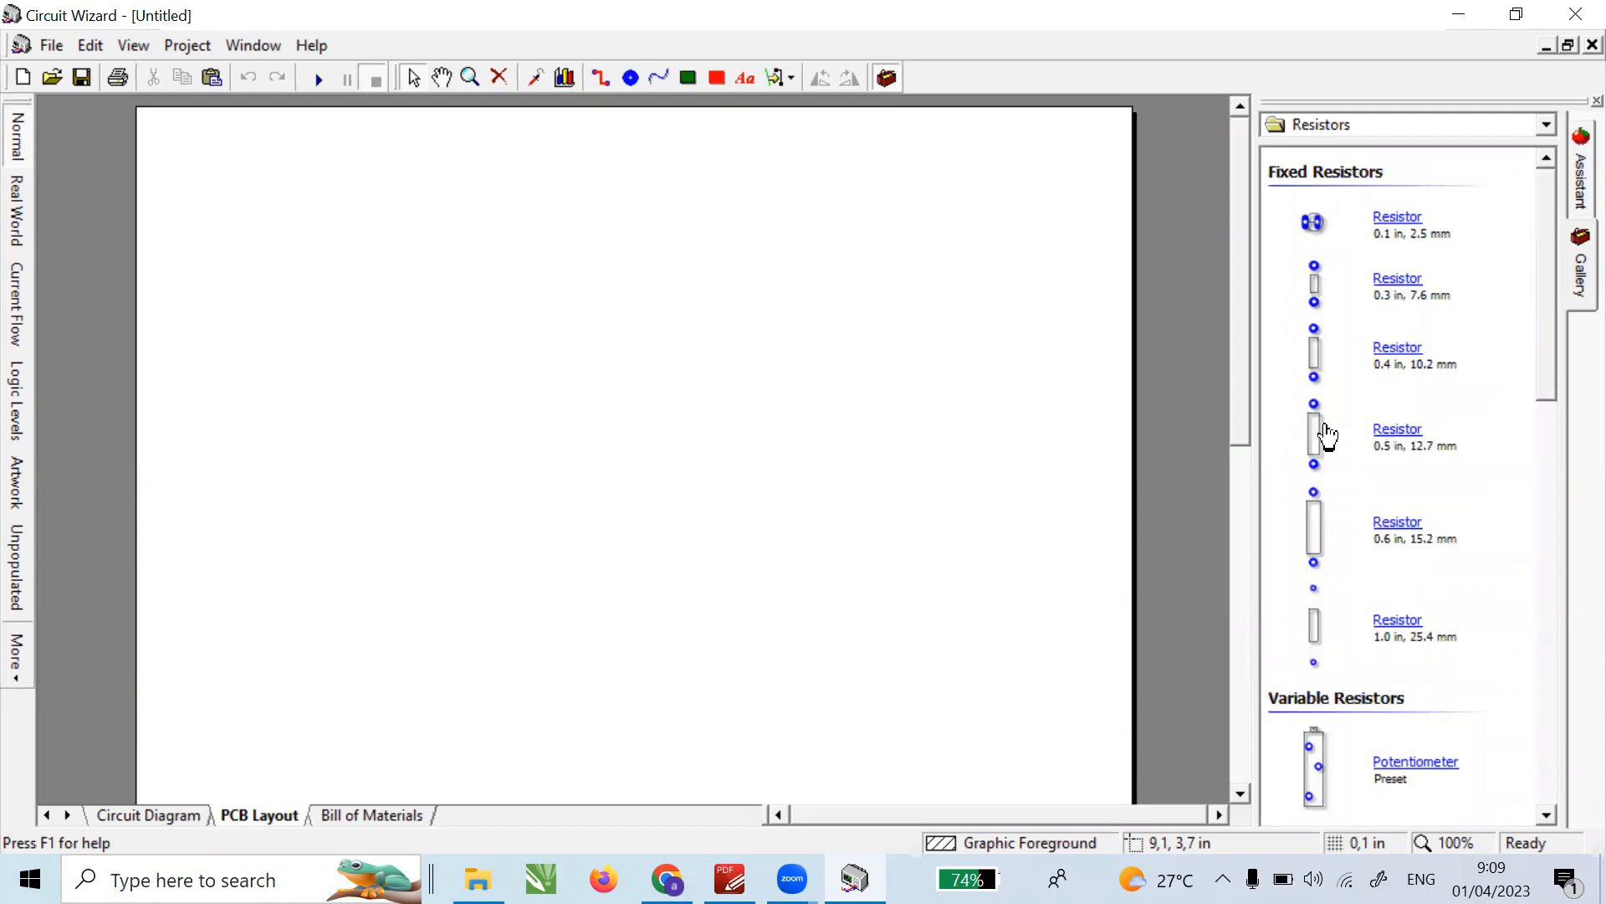
pyautogui.moveTo(1385, 434); pyautogui.dragTo(619, 310)
pyautogui.moveTo(1395, 445); pyautogui.dragTo(751, 318)
pyautogui.click(867, 358)
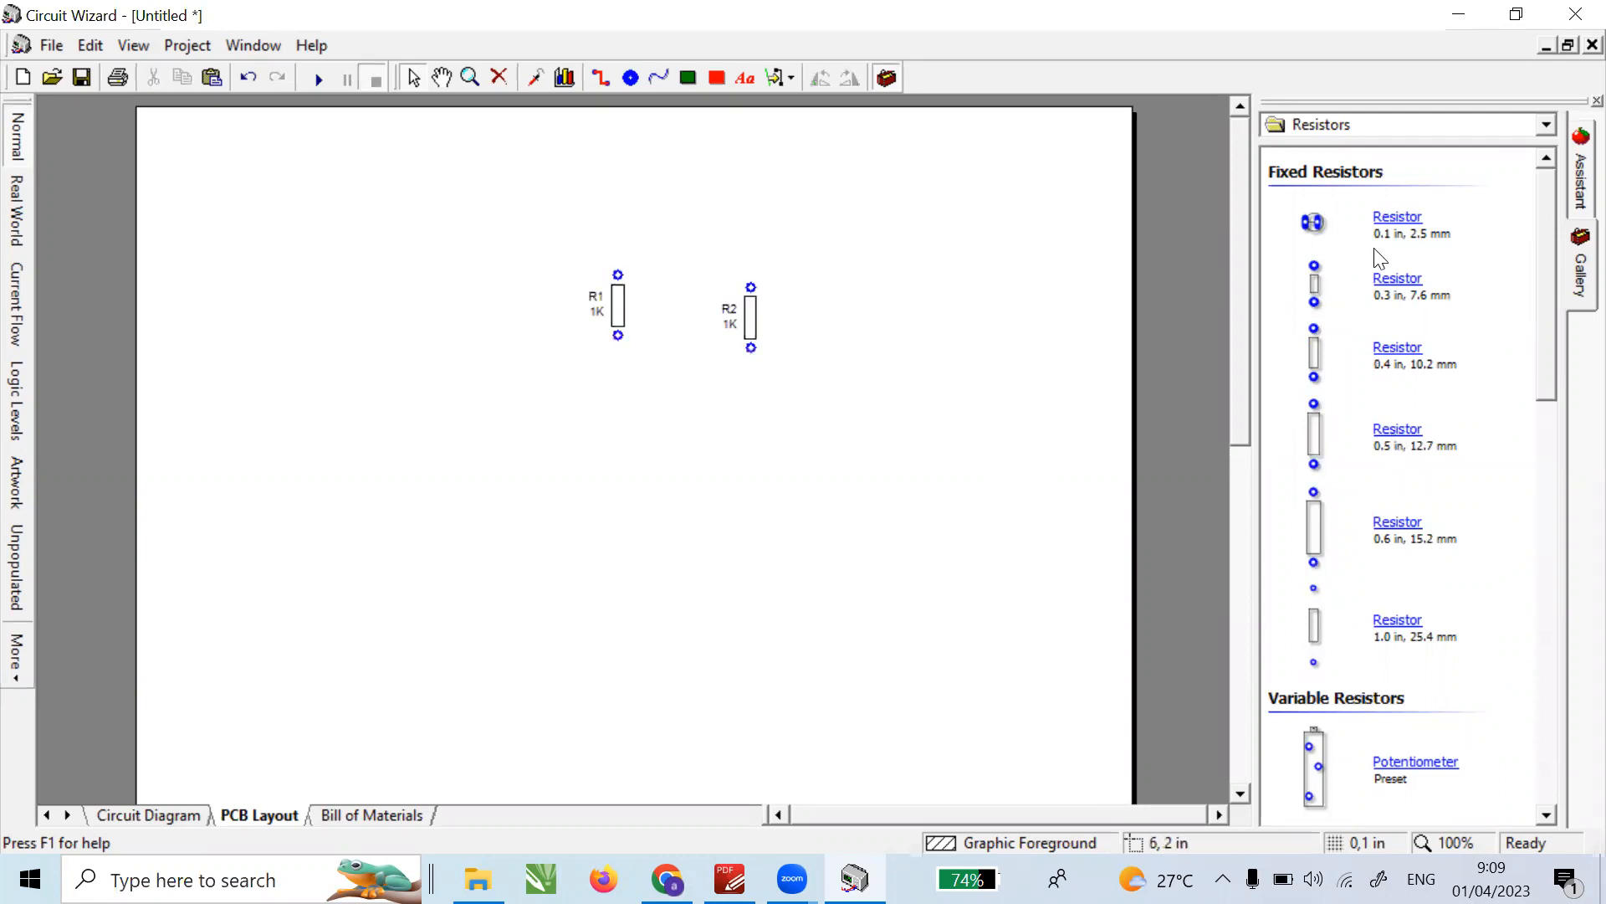
# - Open the NPN Transistors category, and switch to PDF-XChange Editor to check the required parts in section 4.3 of the report
pyautogui.click(1329, 127)
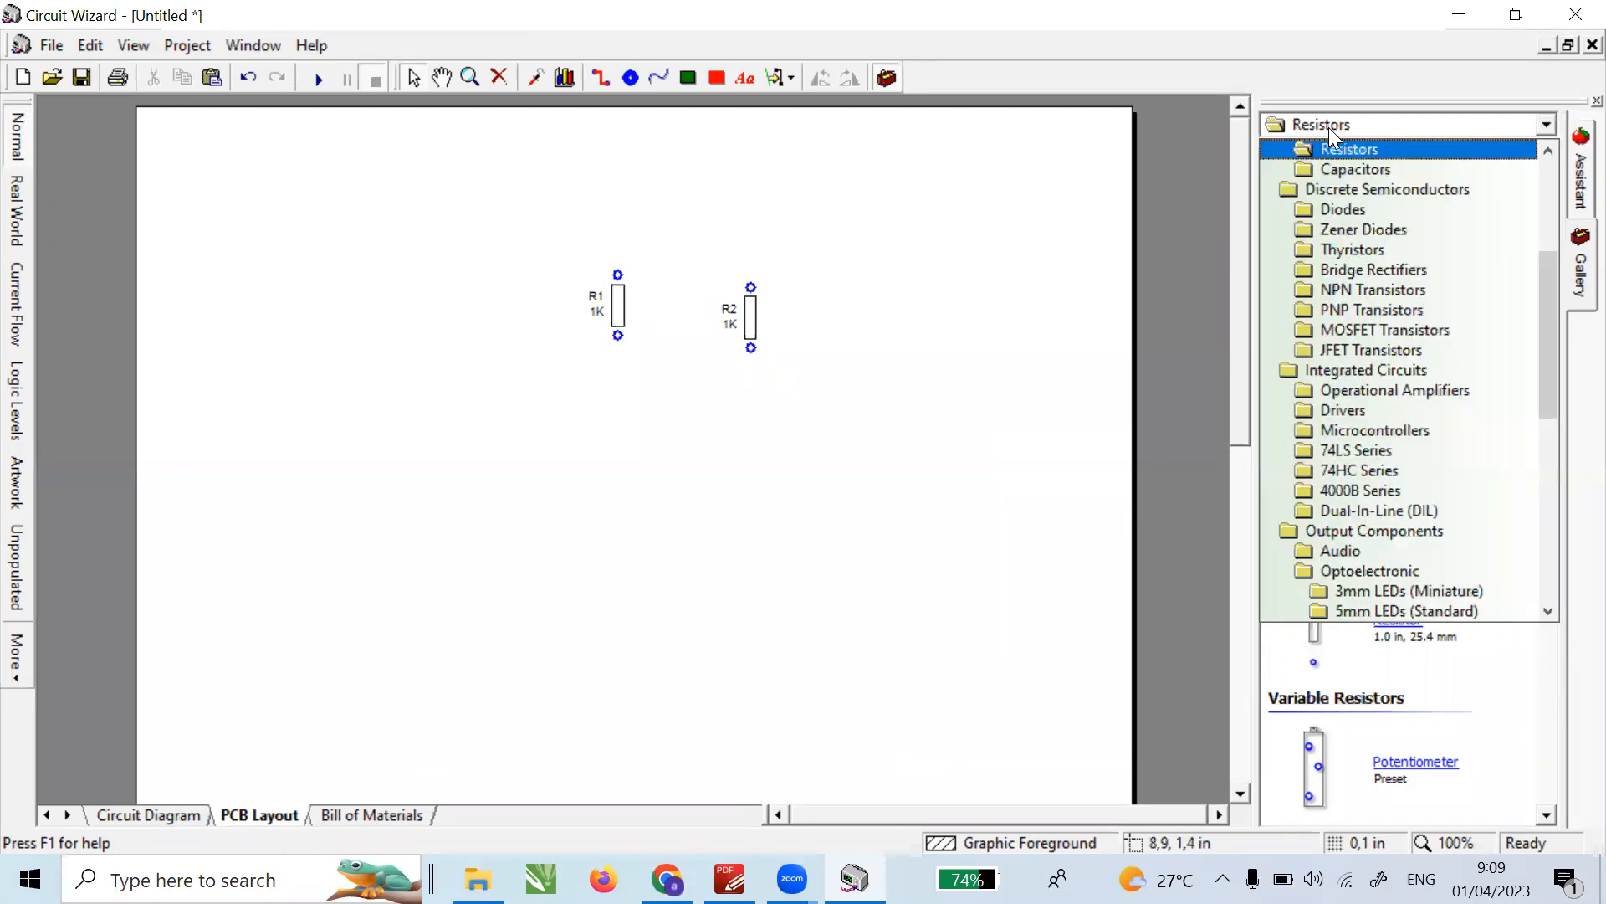
pyautogui.click(1379, 287)
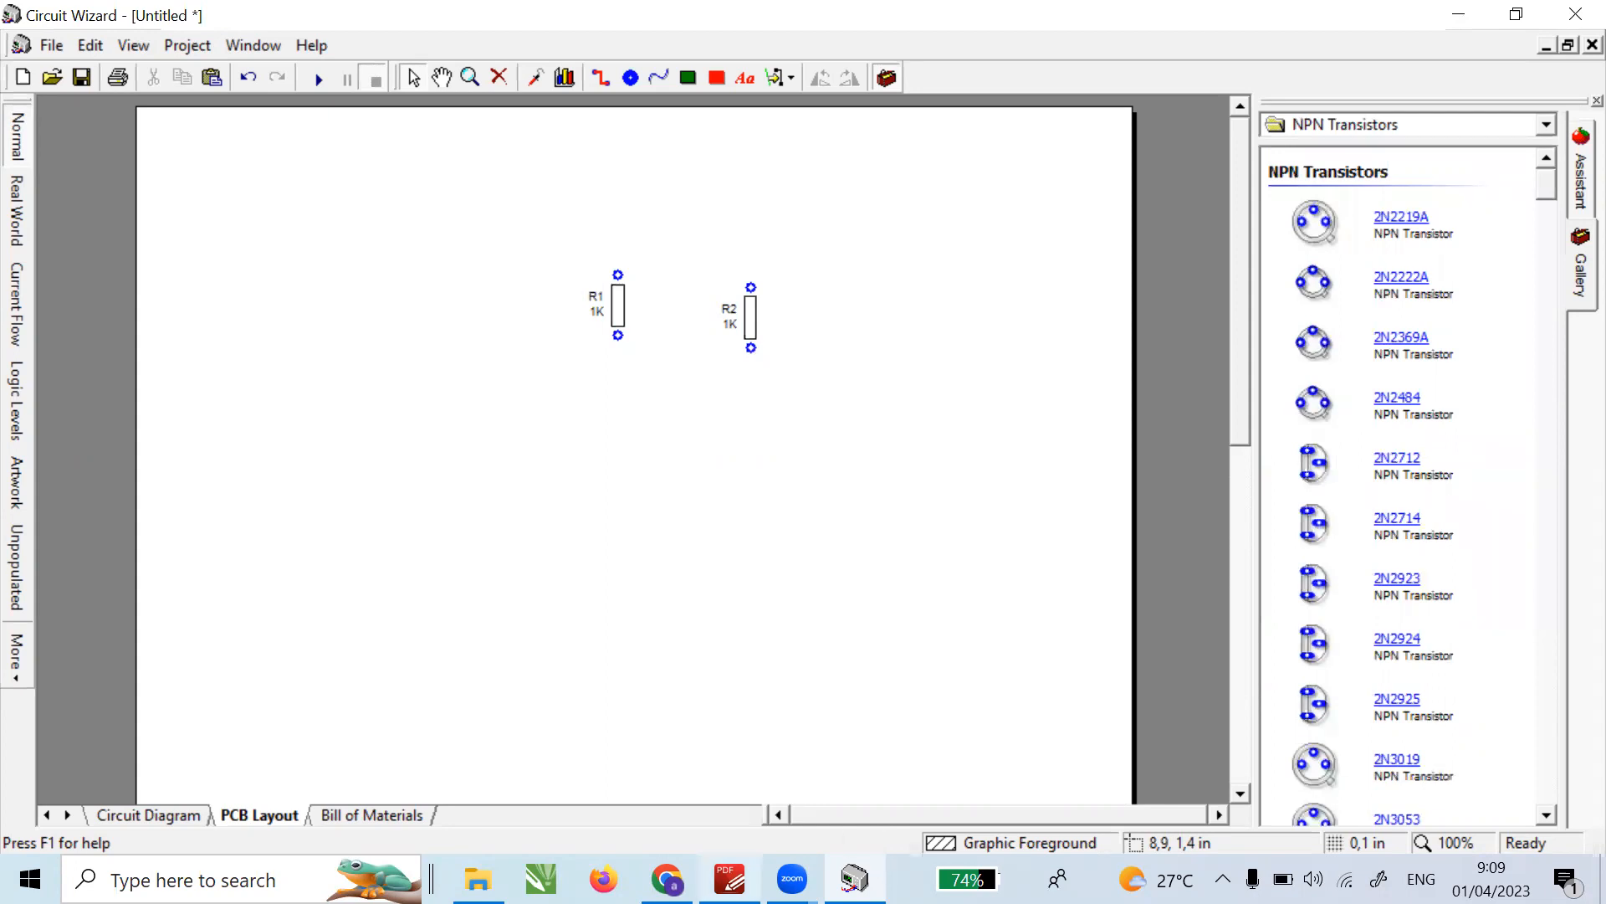
pyautogui.click(729, 878)
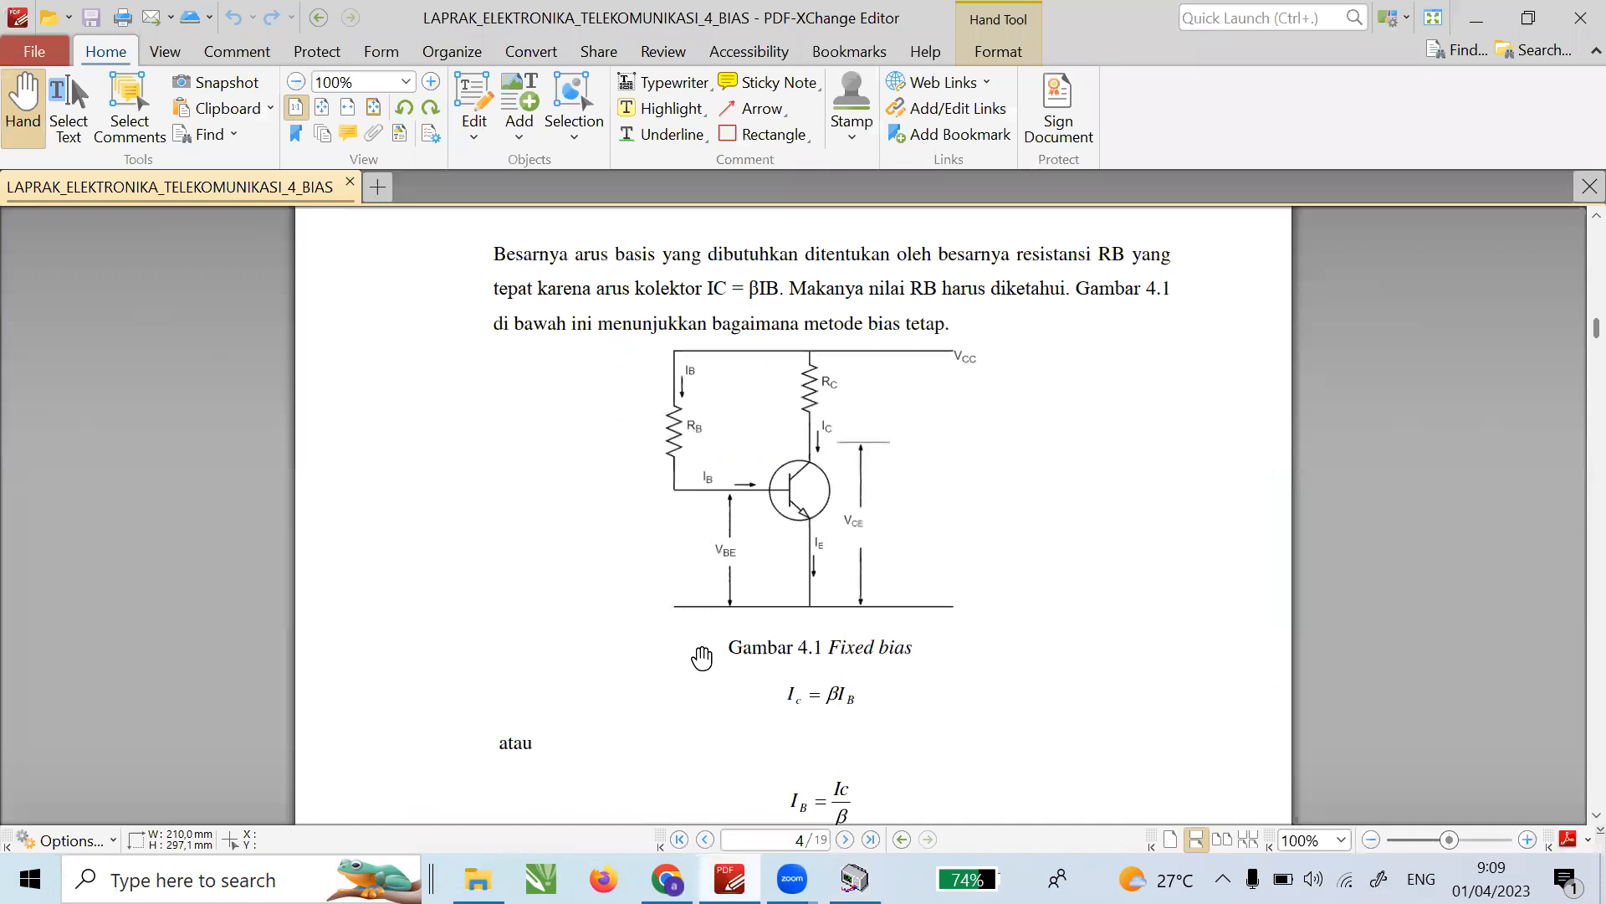
pyautogui.scroll(-20, 701, 657)
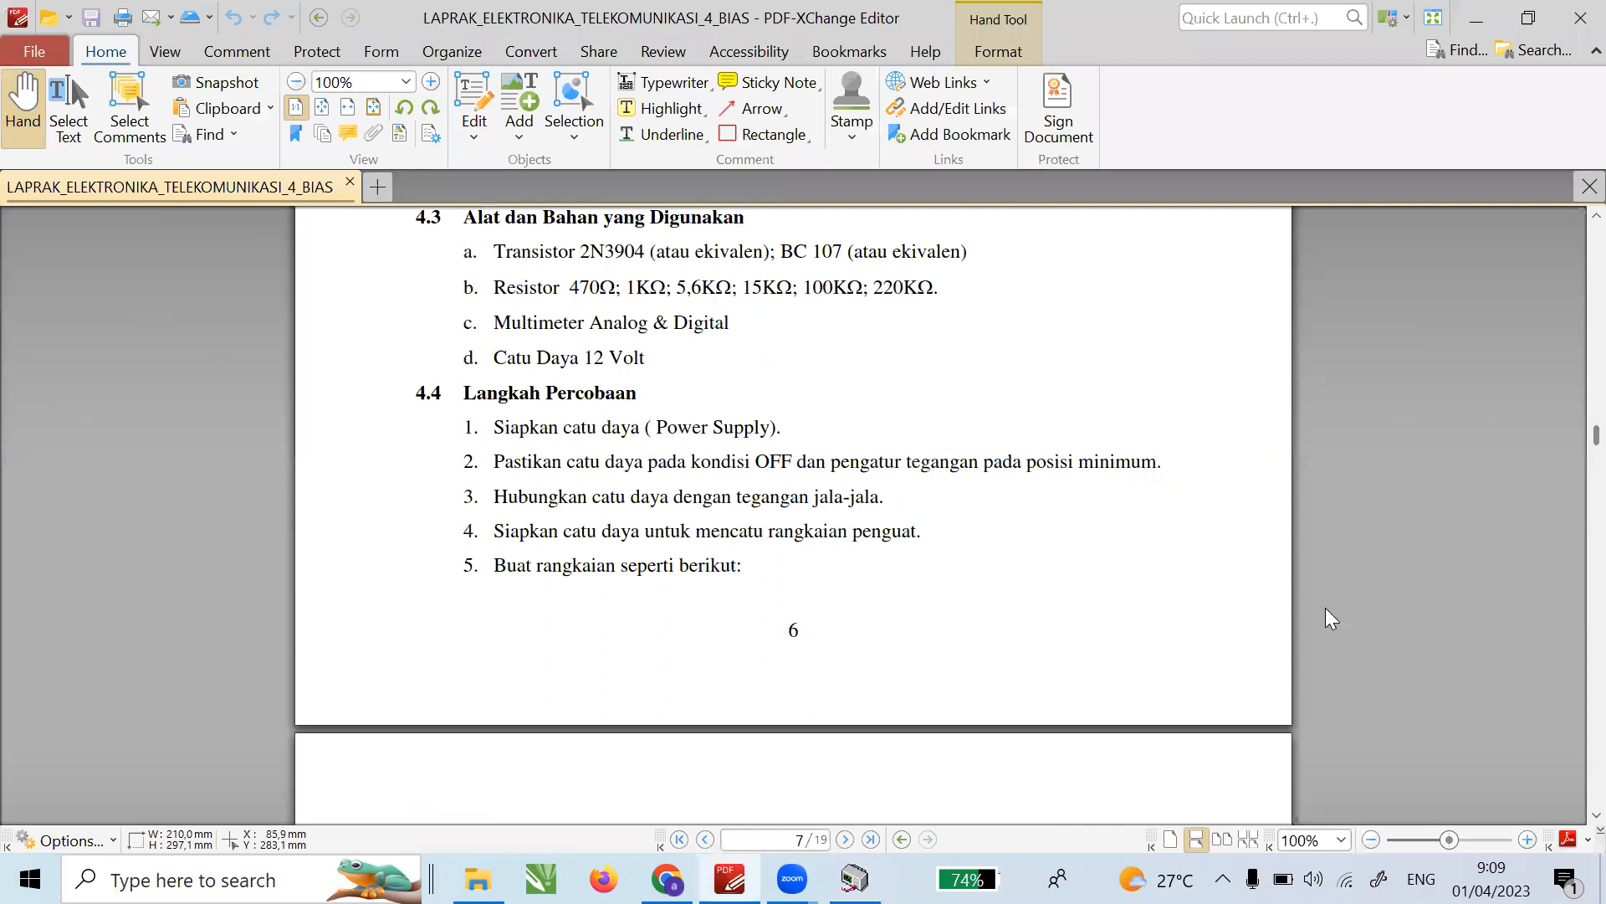
# - Switch back to Circuit Wizard and place a 2N3904 NPN transistor on the PCB layout below resistor R1
pyautogui.hotkey('alt', 'Tab')
pyautogui.scroll(-3, 1417, 588)
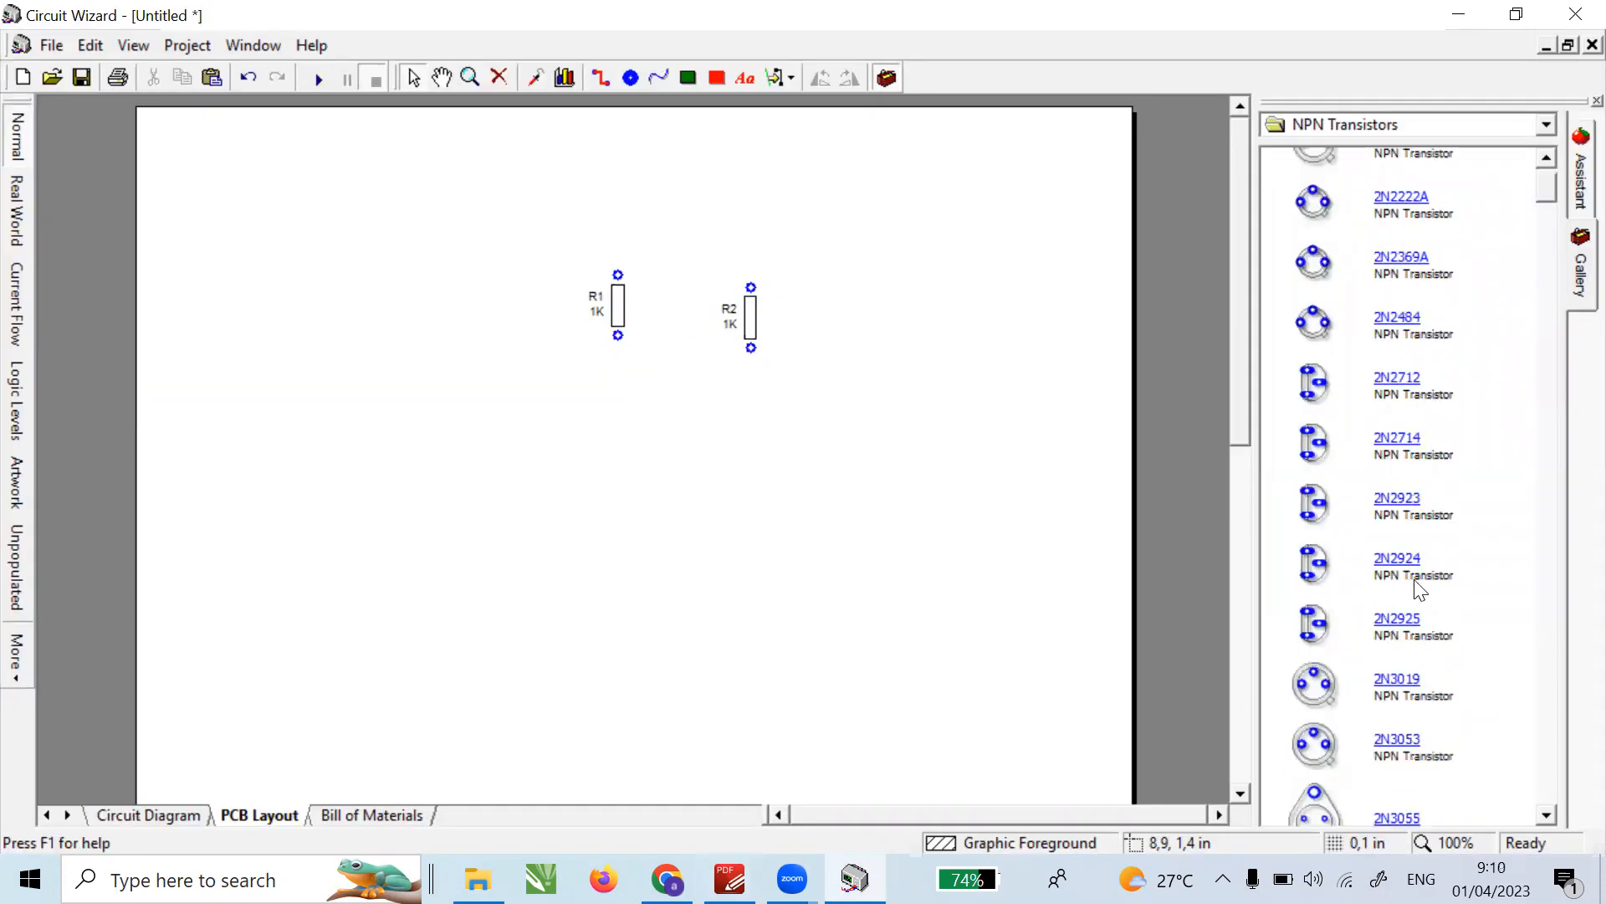
pyautogui.scroll(-1, 1420, 590)
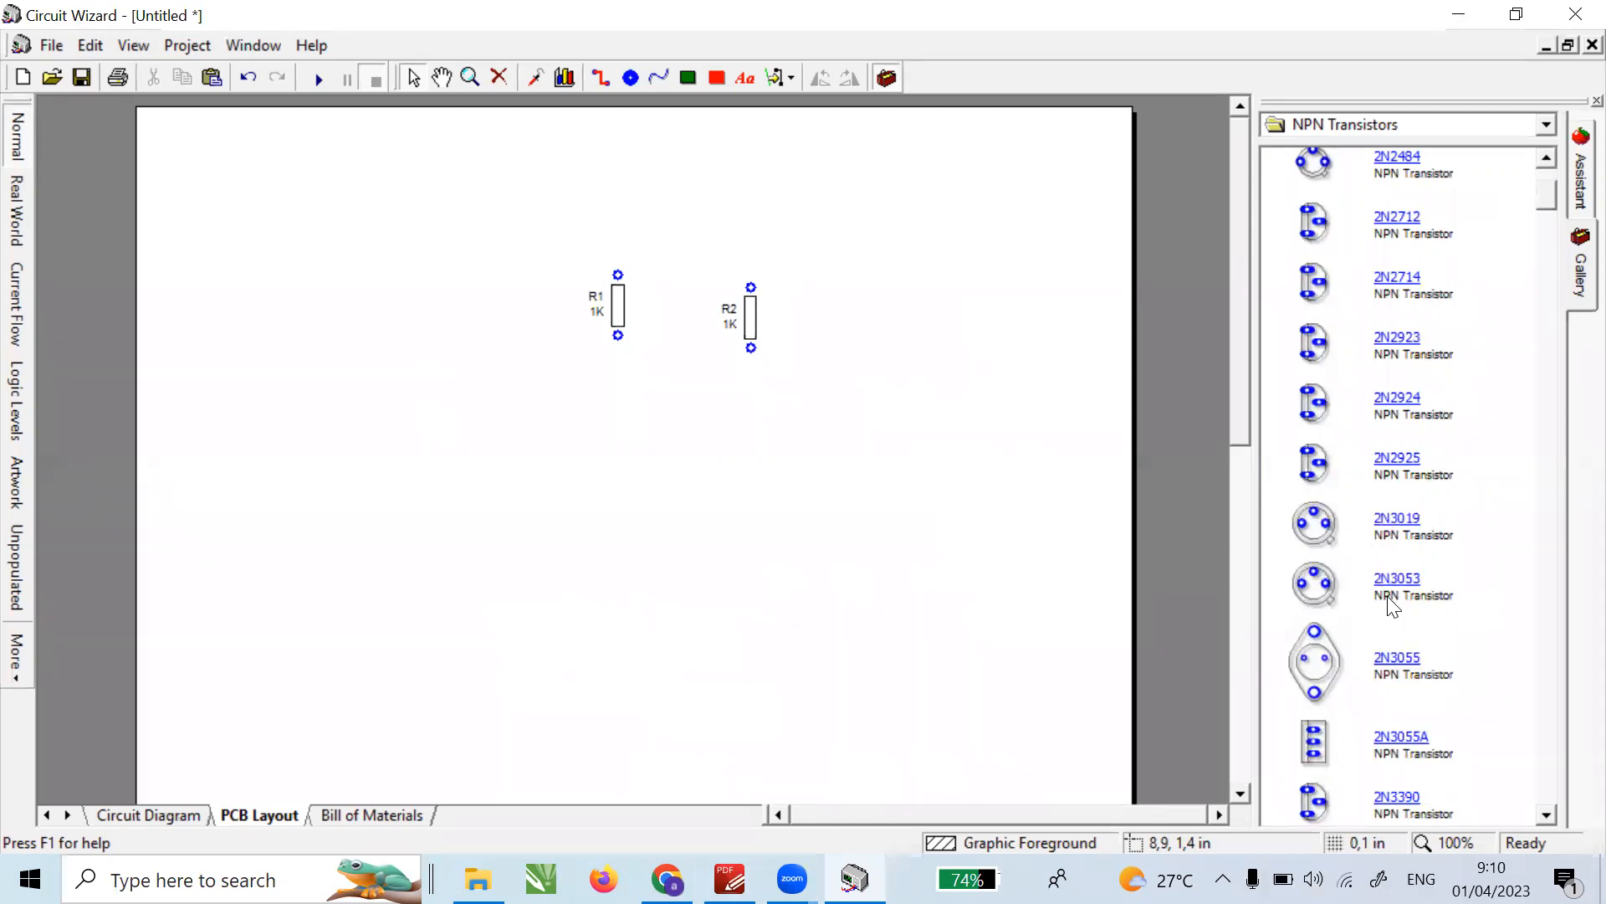
pyautogui.scroll(-3, 1387, 599)
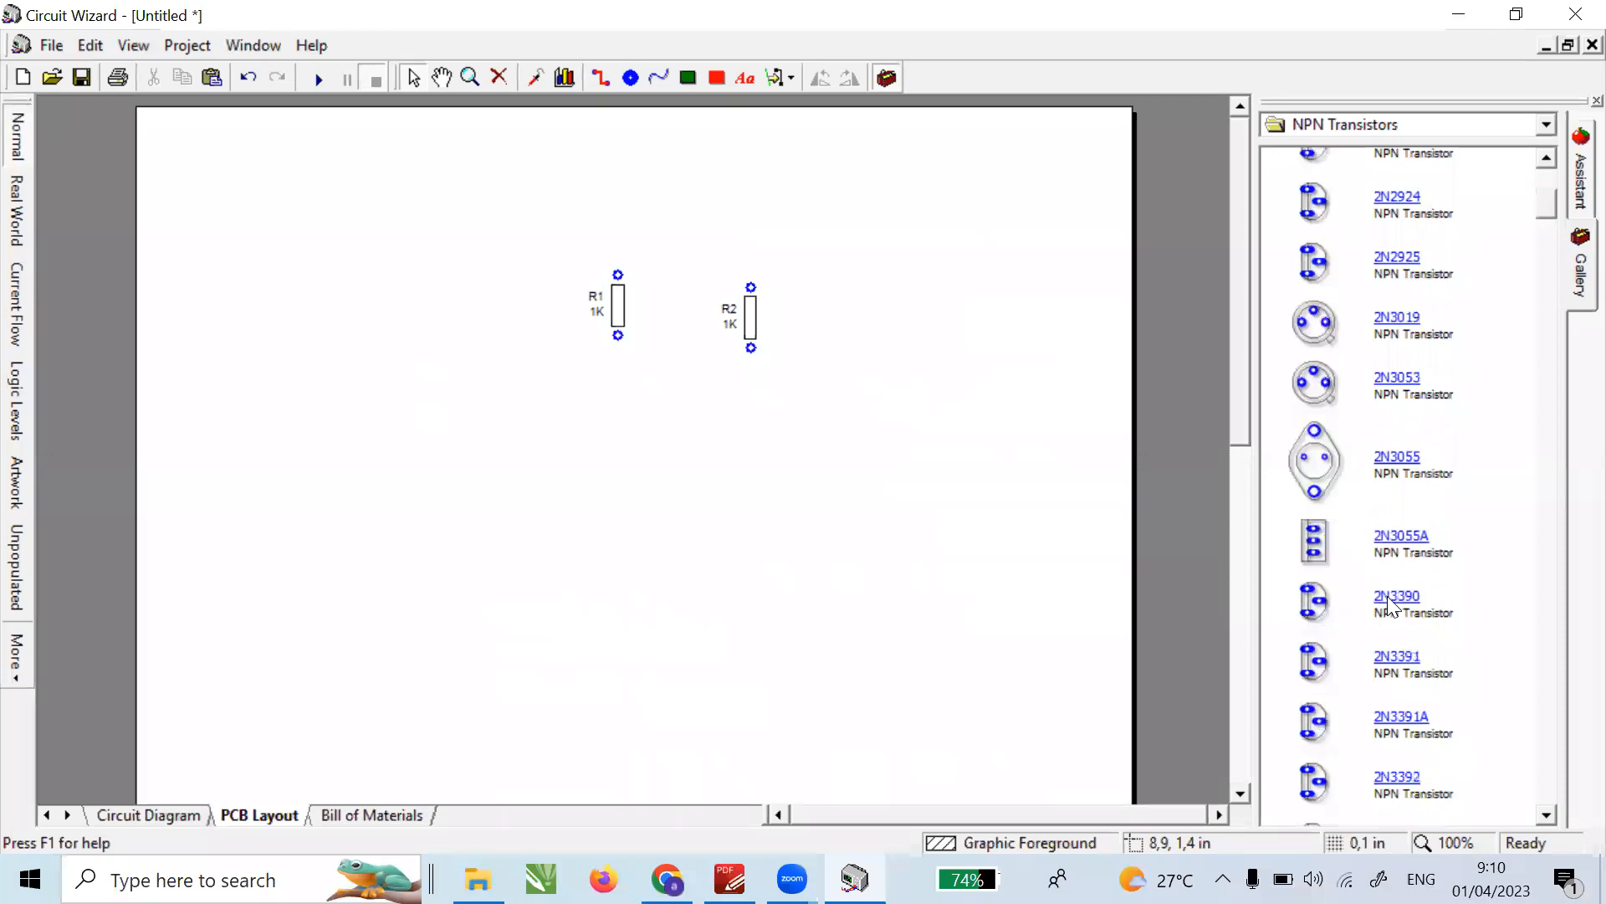
pyautogui.scroll(-5, 1387, 596)
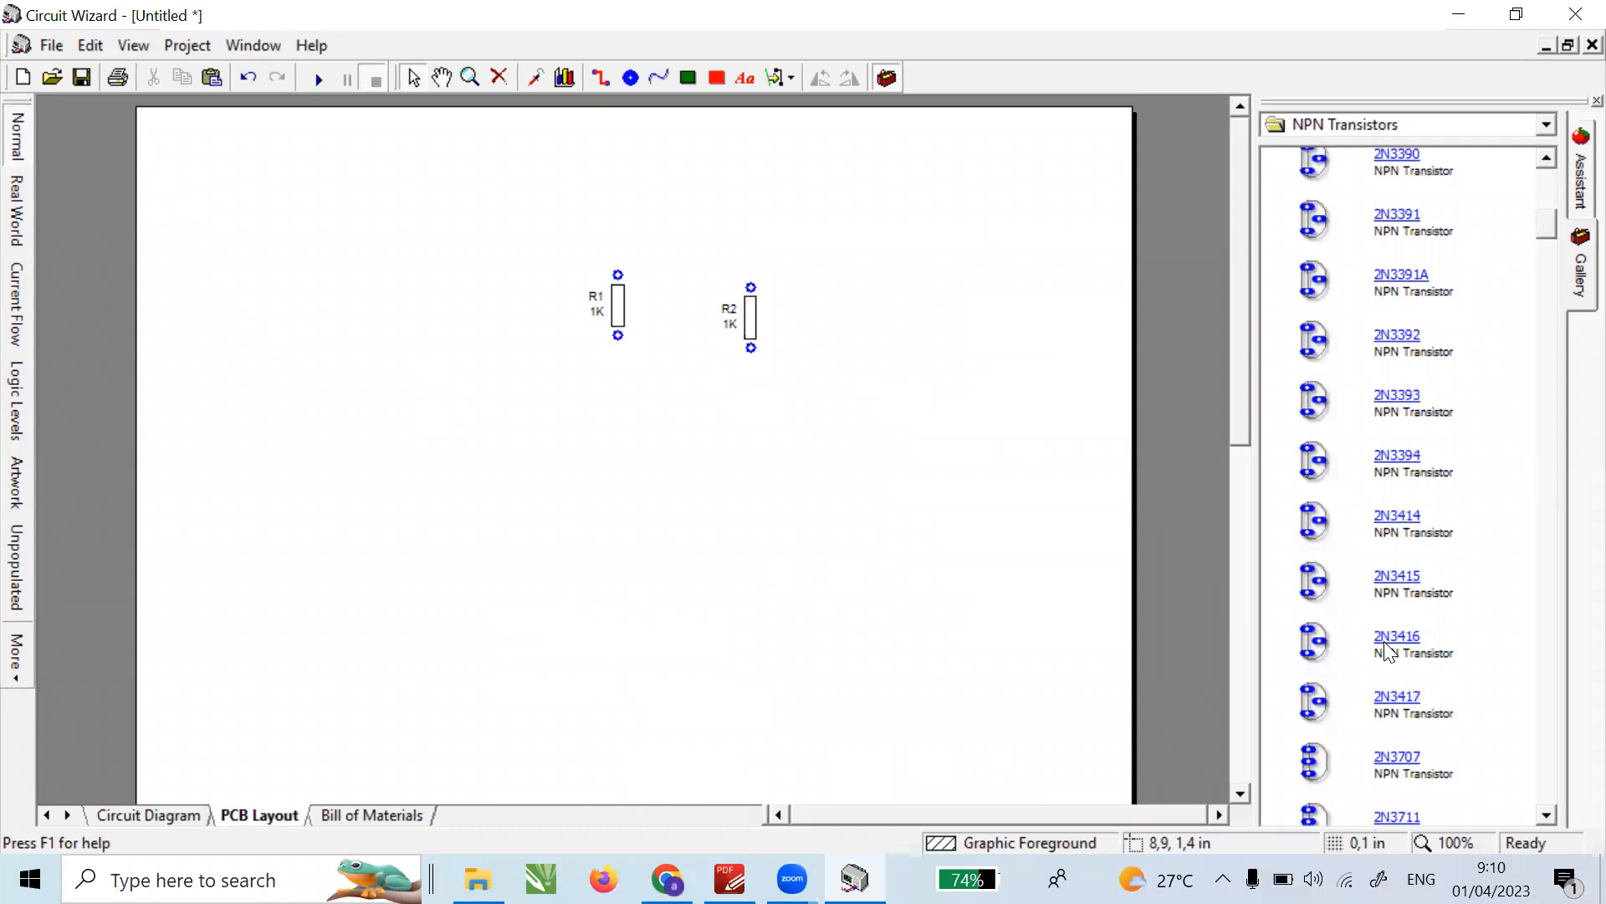
pyautogui.scroll(-1, 1387, 650)
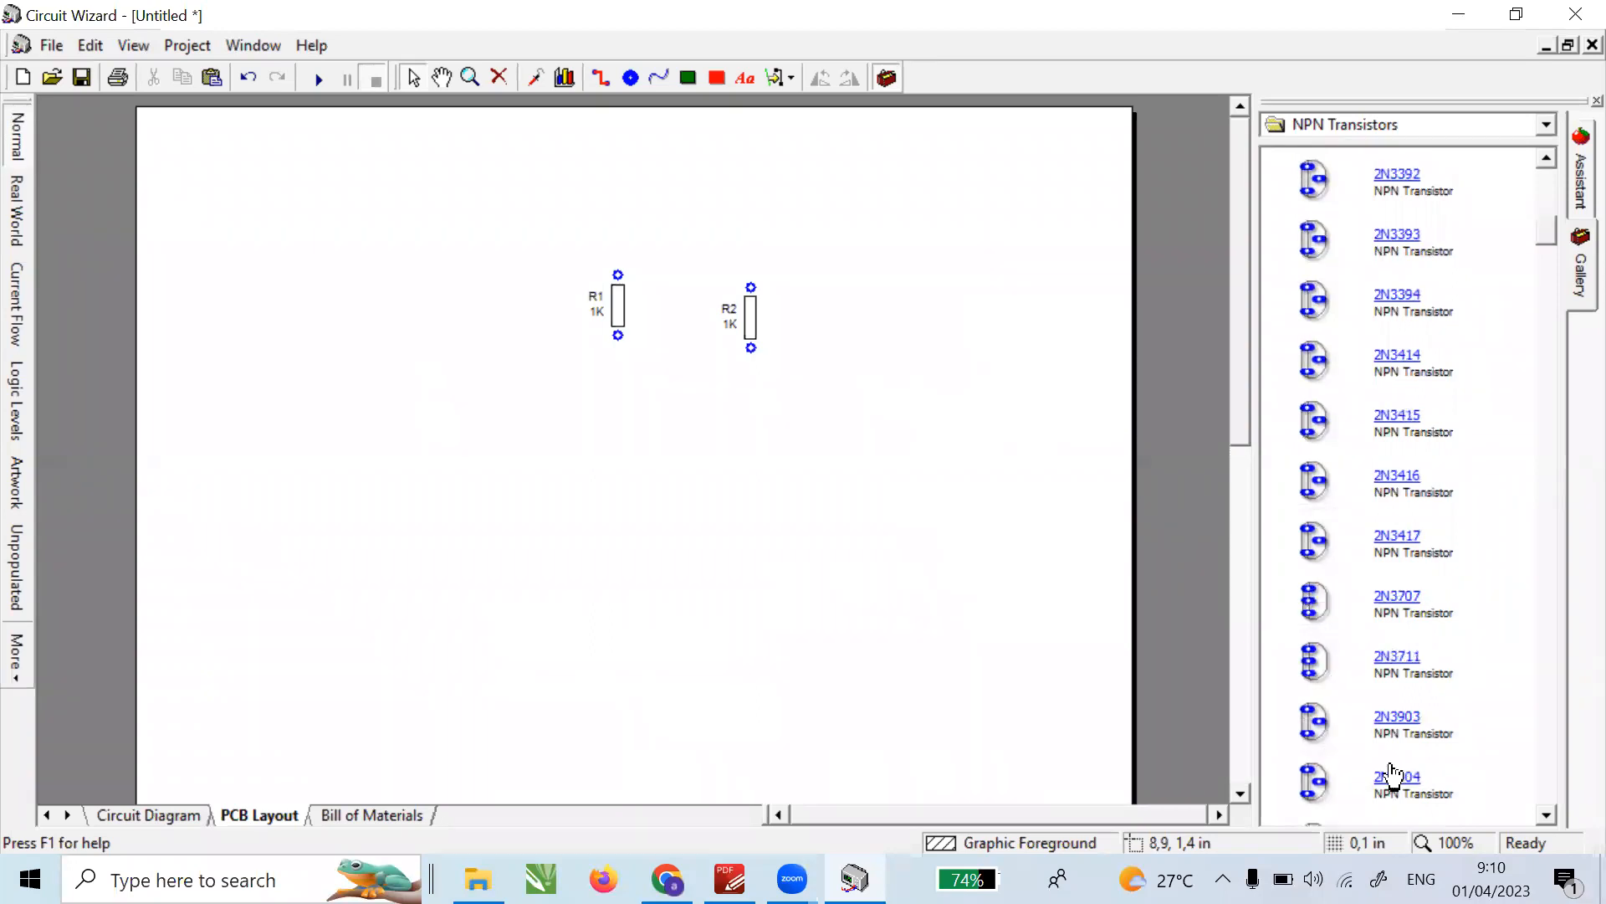
pyautogui.scroll(-3, 1386, 770)
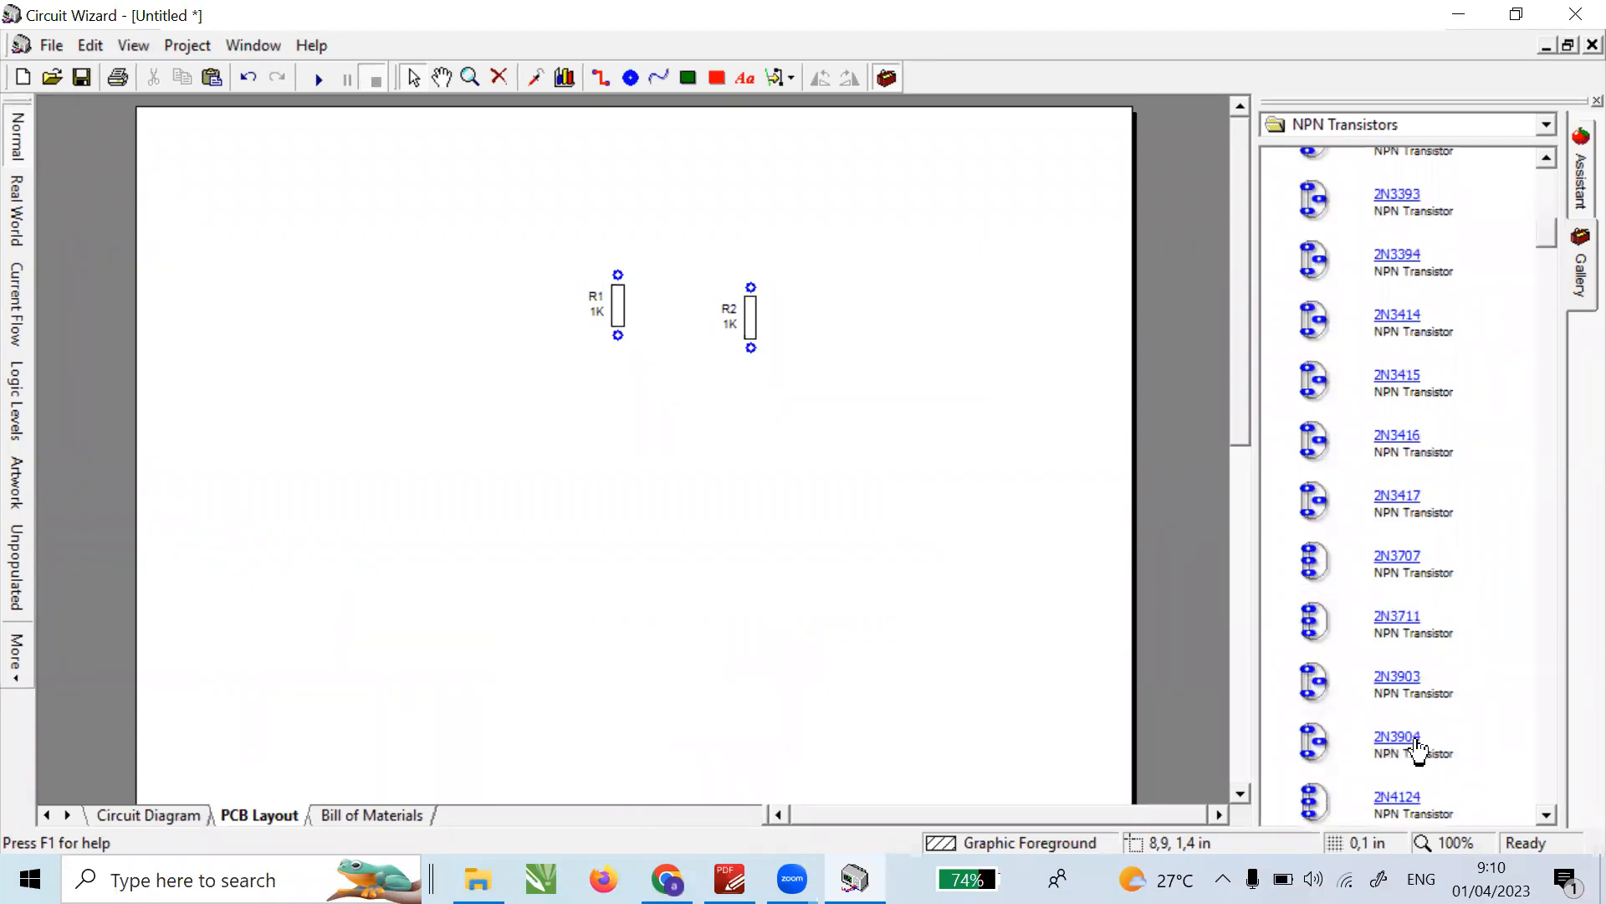
pyautogui.moveTo(1405, 749); pyautogui.dragTo(616, 434)
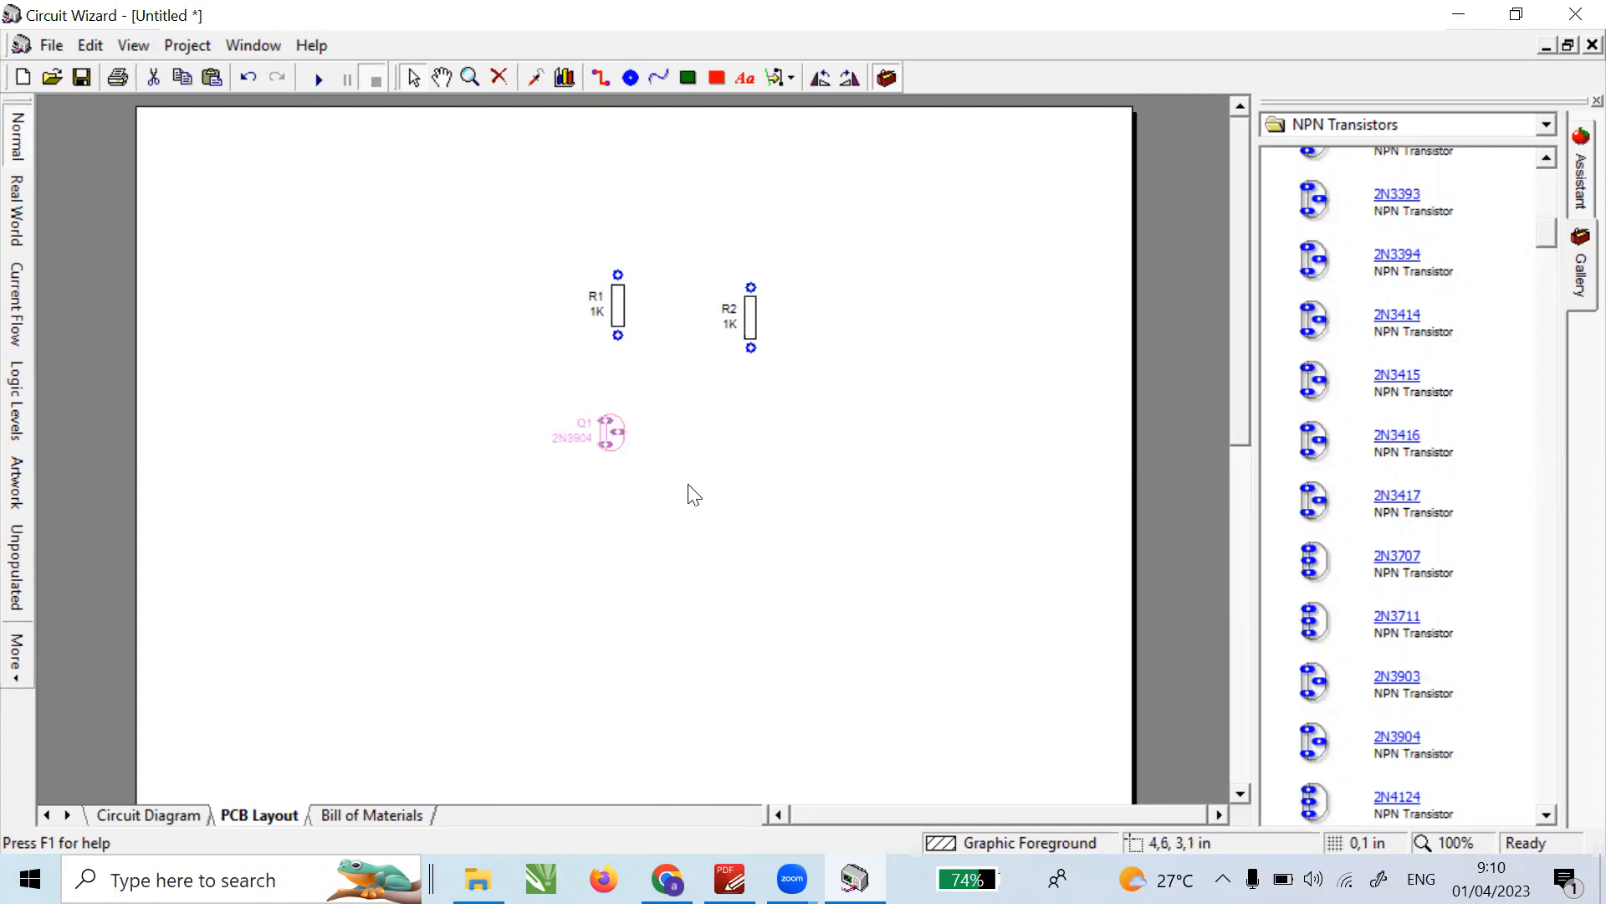
pyautogui.click(693, 495)
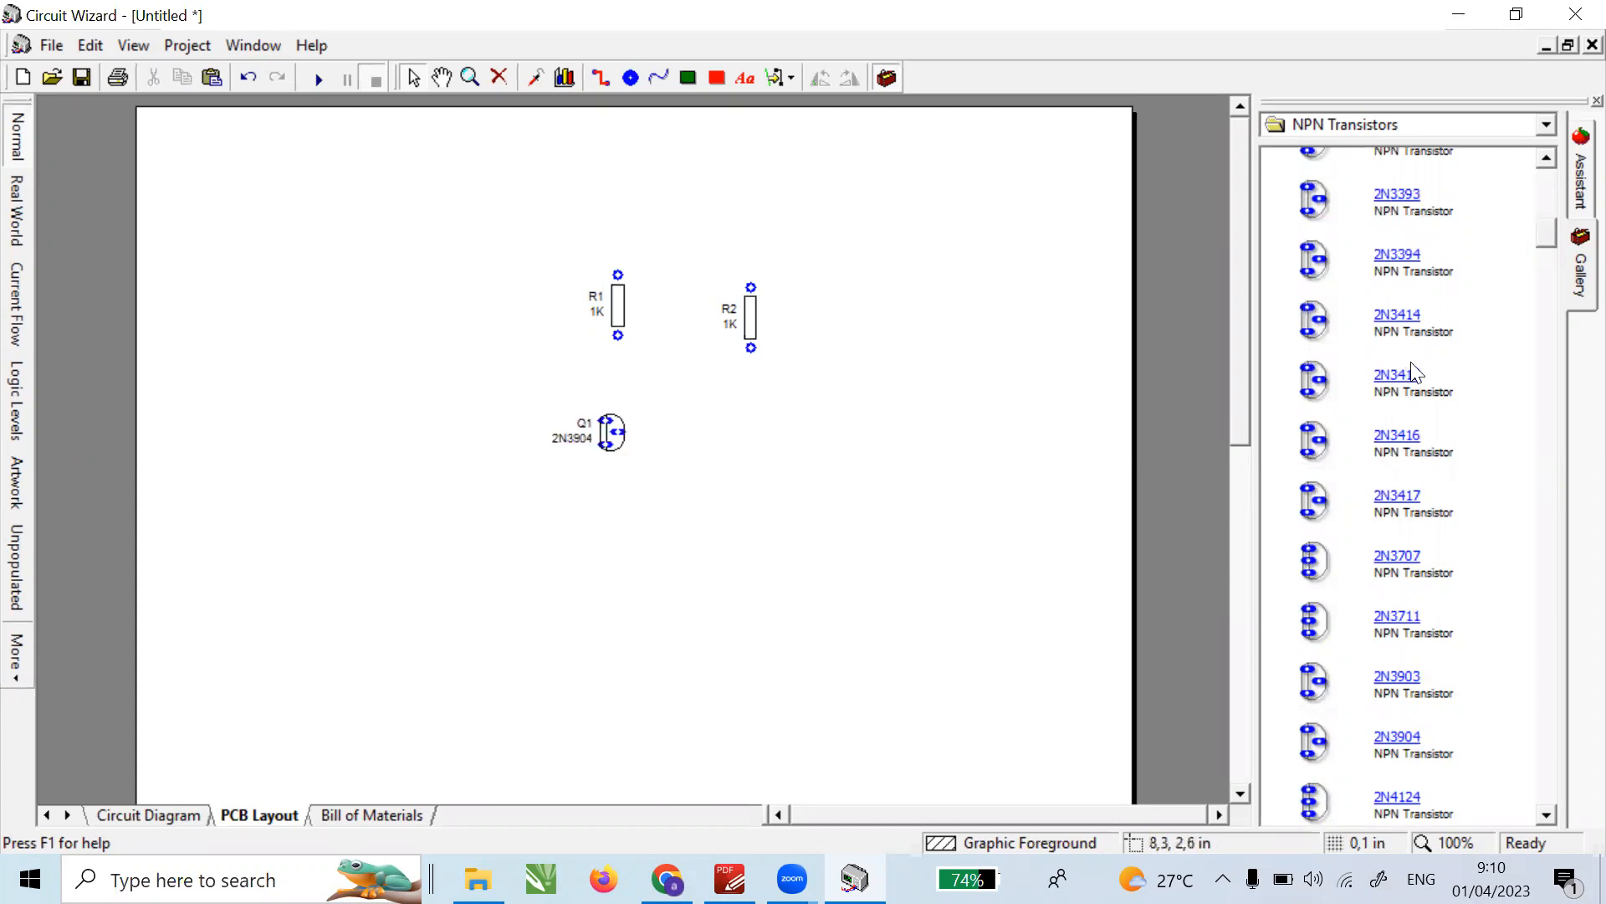
# - Look through the Breadboard Modules category and place a 390 pin Breadboard on the PCB layout
pyautogui.click(1342, 128)
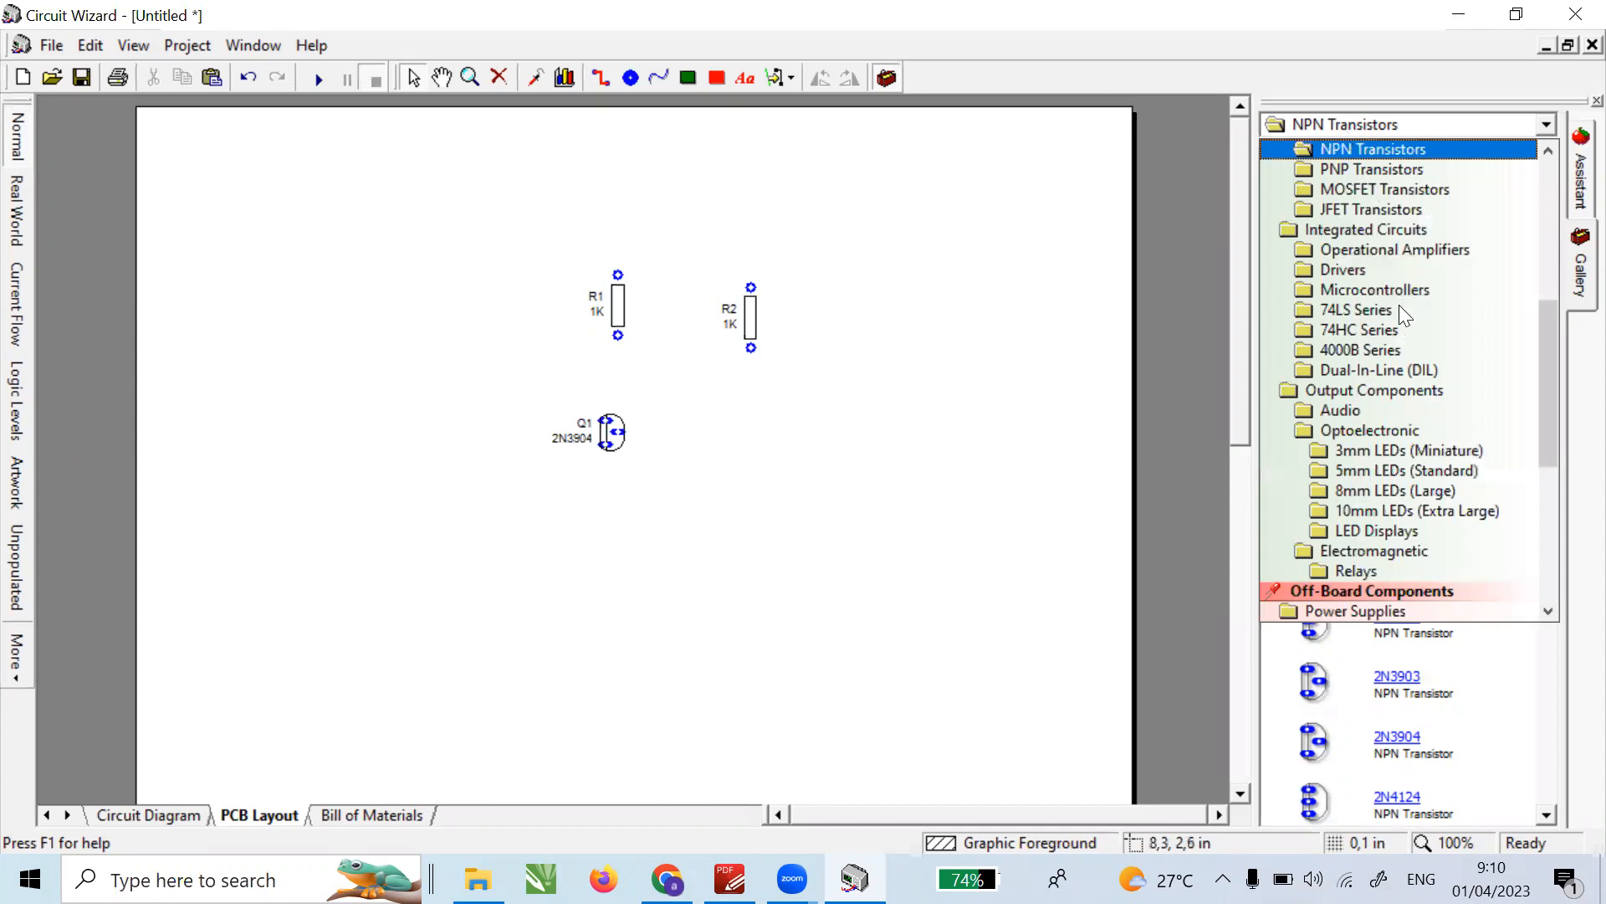
pyautogui.scroll(7, 1400, 307)
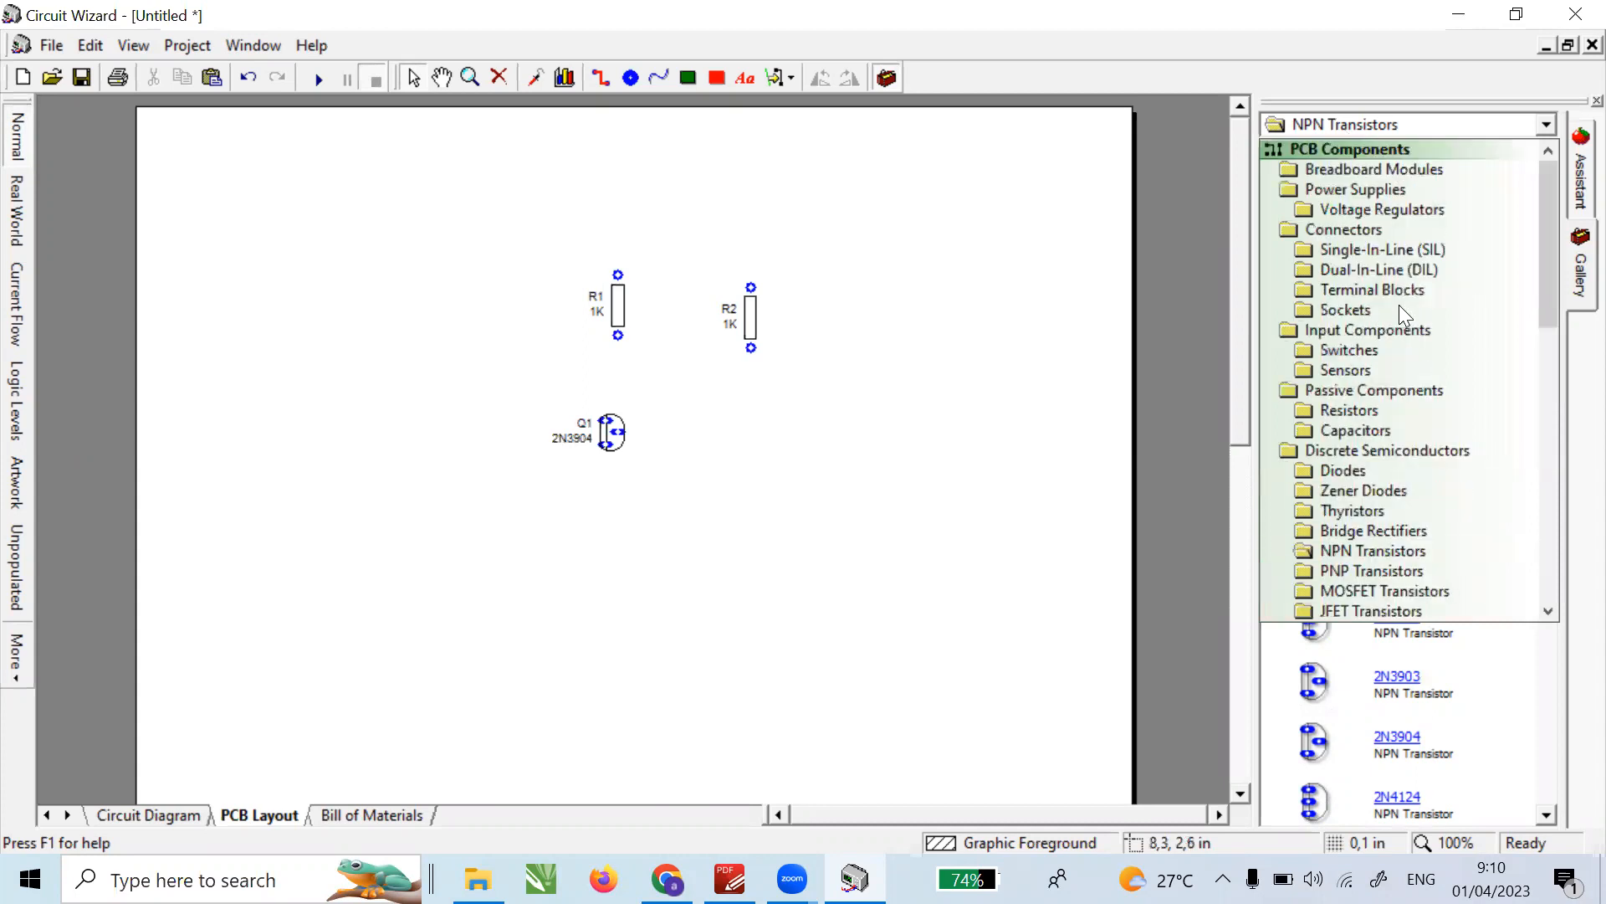
pyautogui.click(1356, 175)
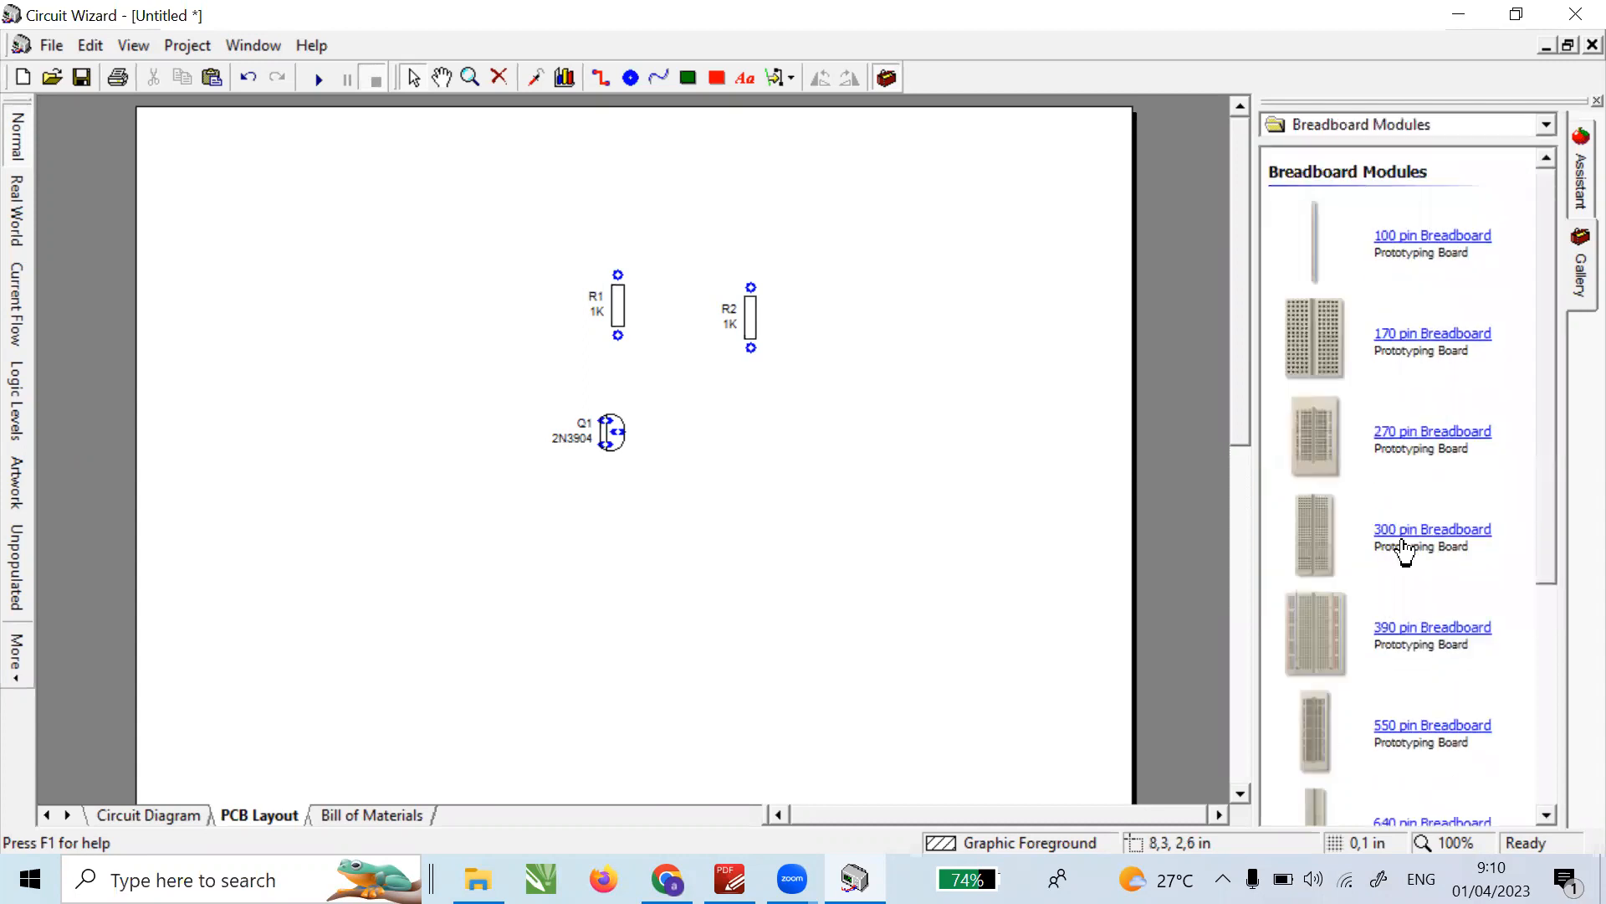
pyautogui.scroll(-4, 1406, 553)
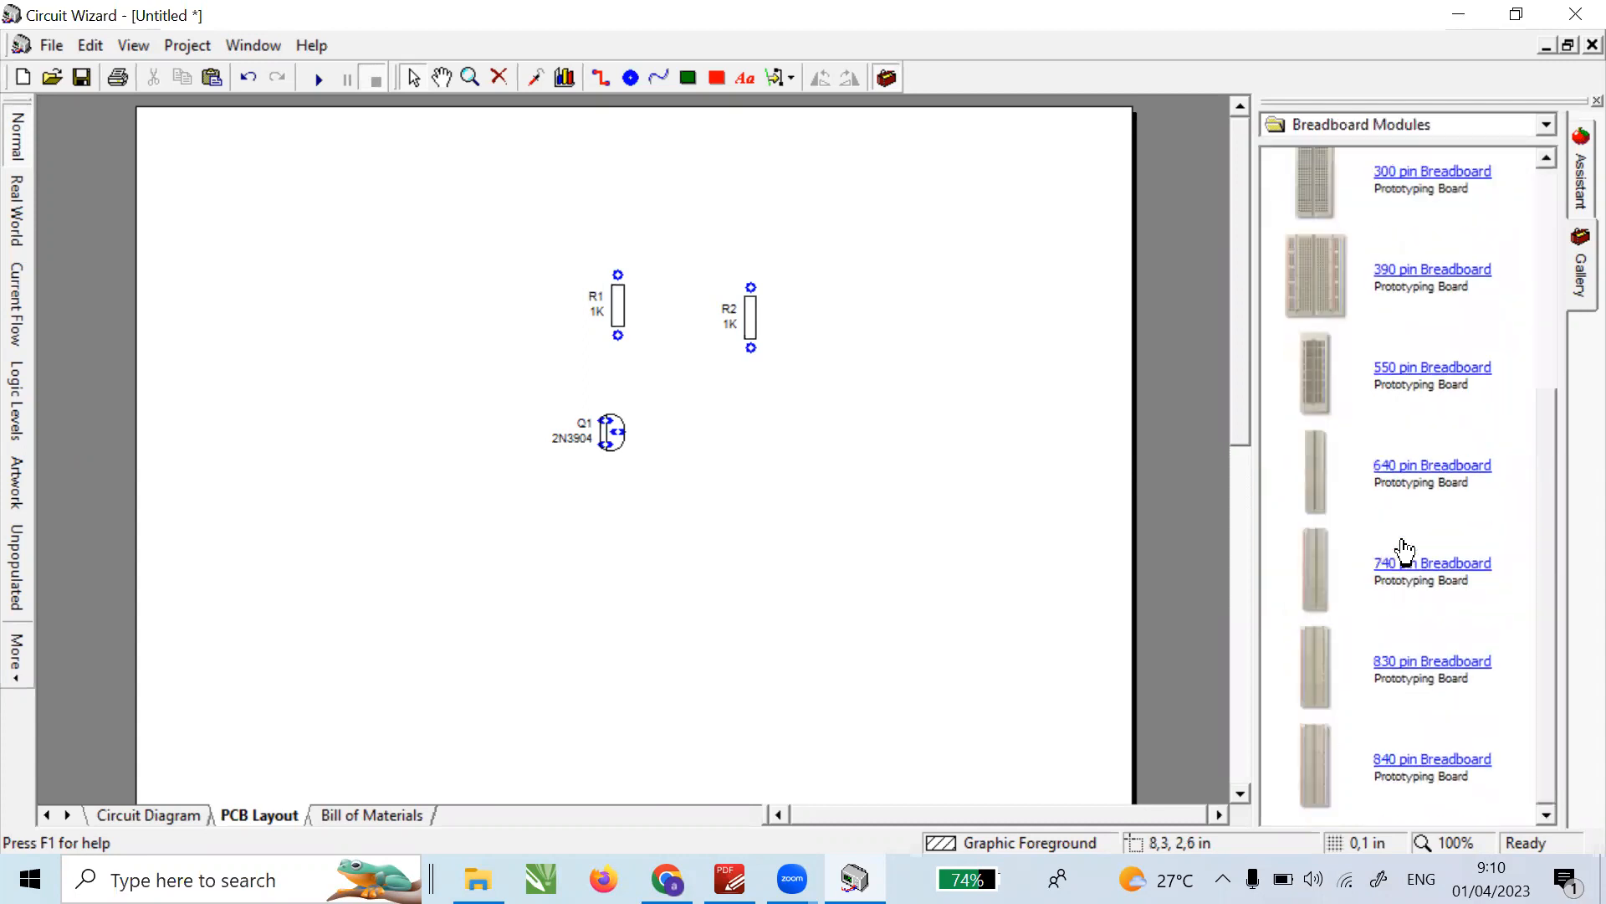
pyautogui.scroll(4, 1406, 552)
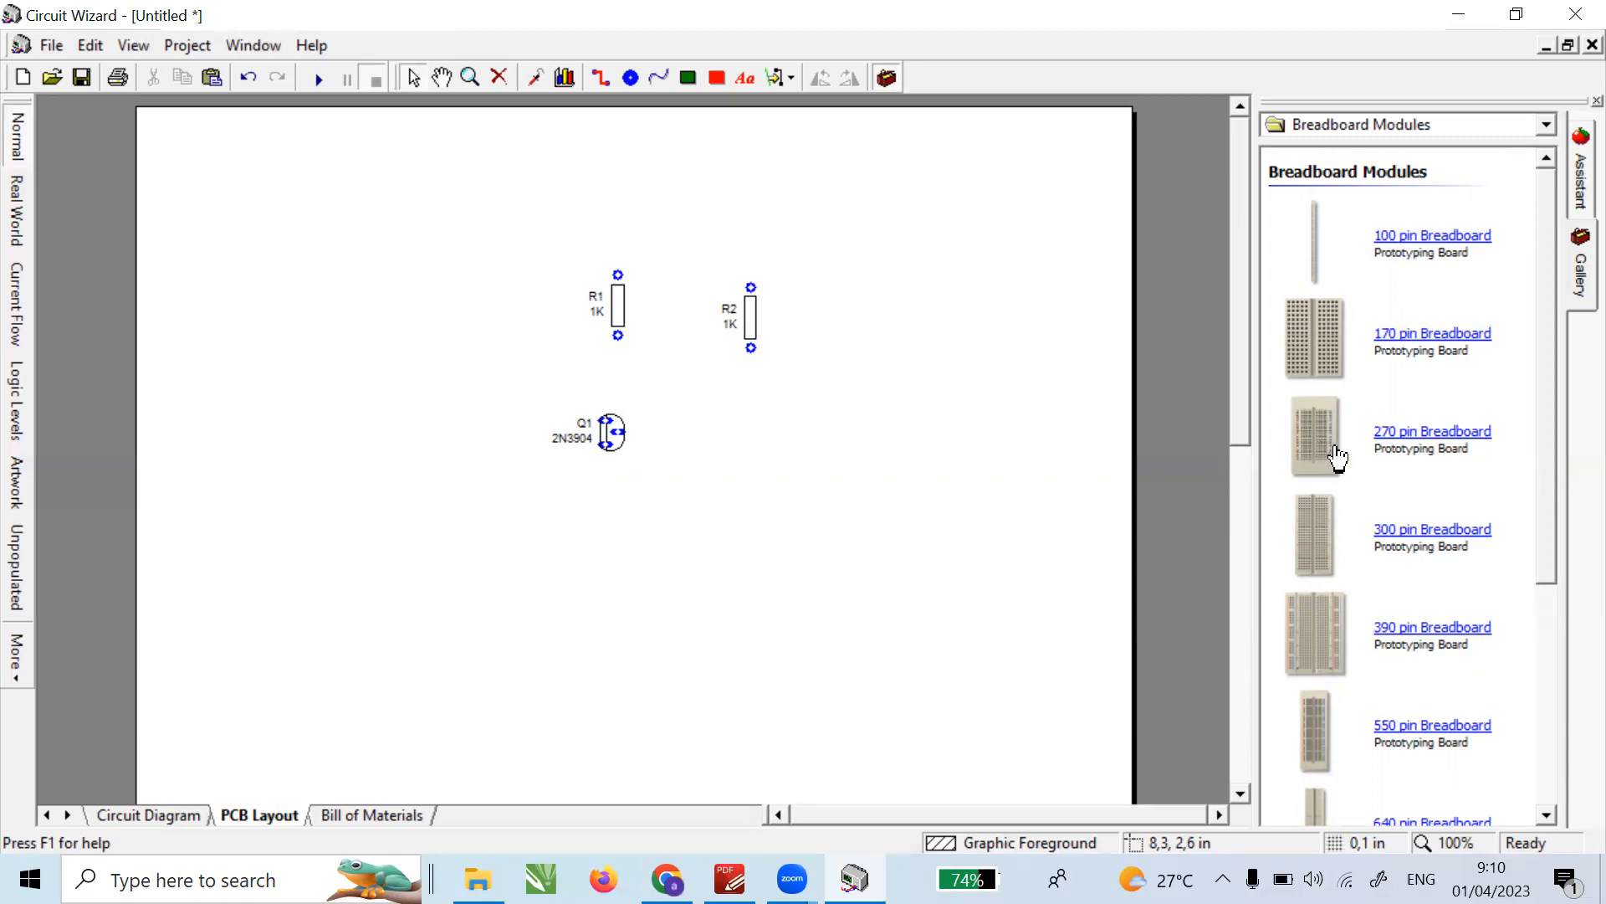
pyautogui.moveTo(1398, 641); pyautogui.dragTo(882, 529)
pyautogui.click(1044, 529)
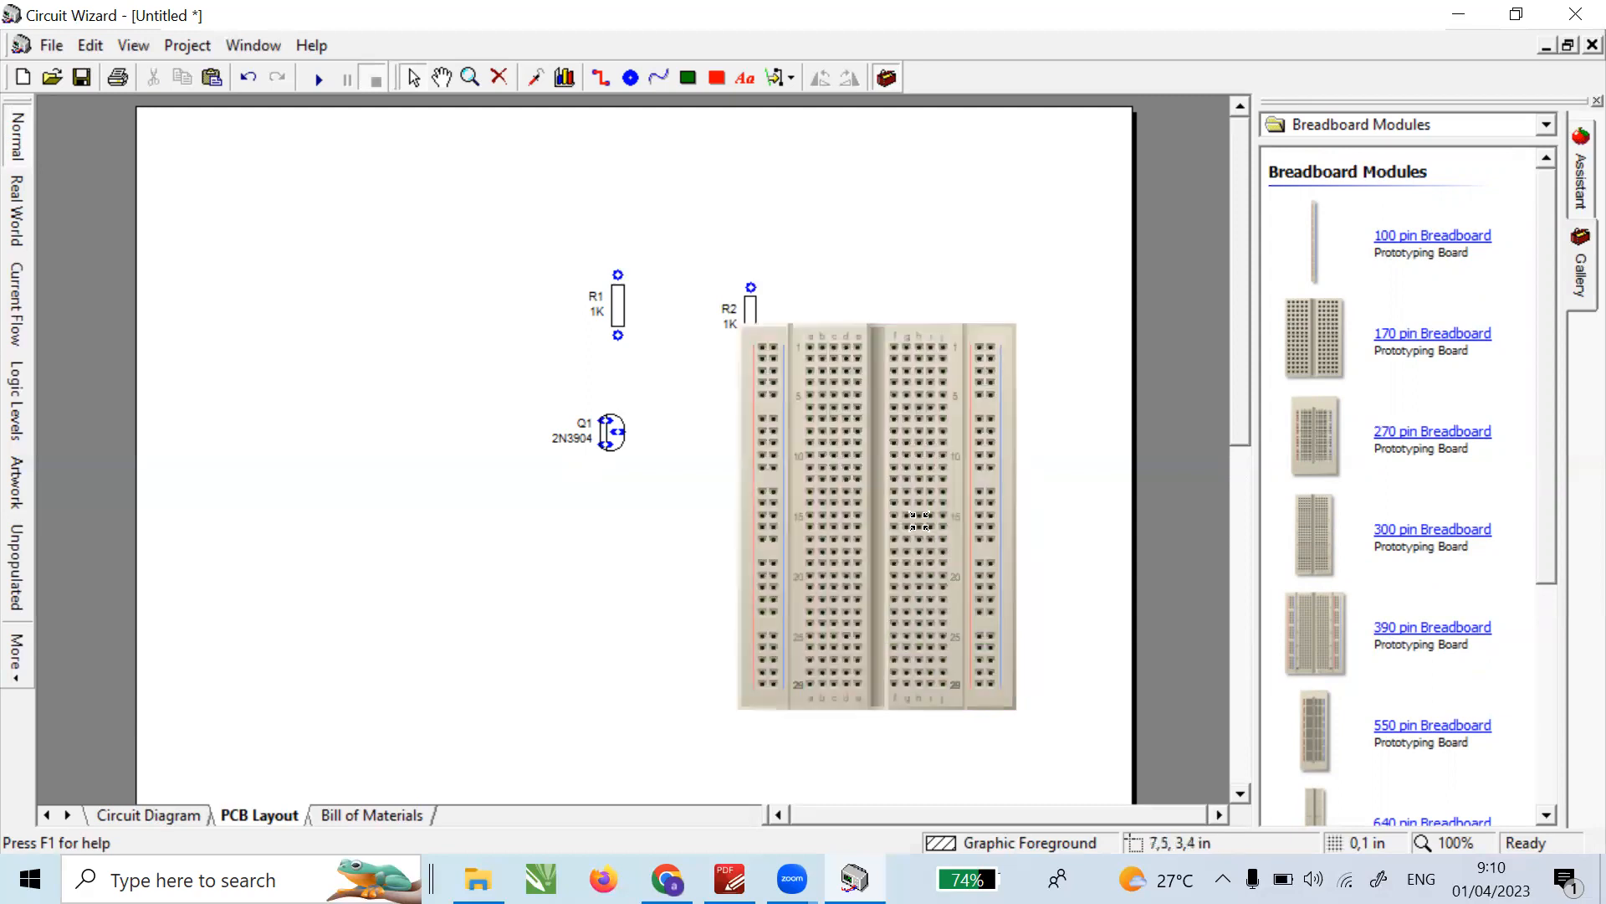
# - Arrange the breadboard below the two resistors with transistor Q1 to its right, and show the board in Real World style
pyautogui.moveTo(836, 502)
pyautogui.mouseDown()
pyautogui.moveTo(631, 638)
pyautogui.moveTo(588, 634)
pyautogui.mouseUp()
pyautogui.click(447, 81)
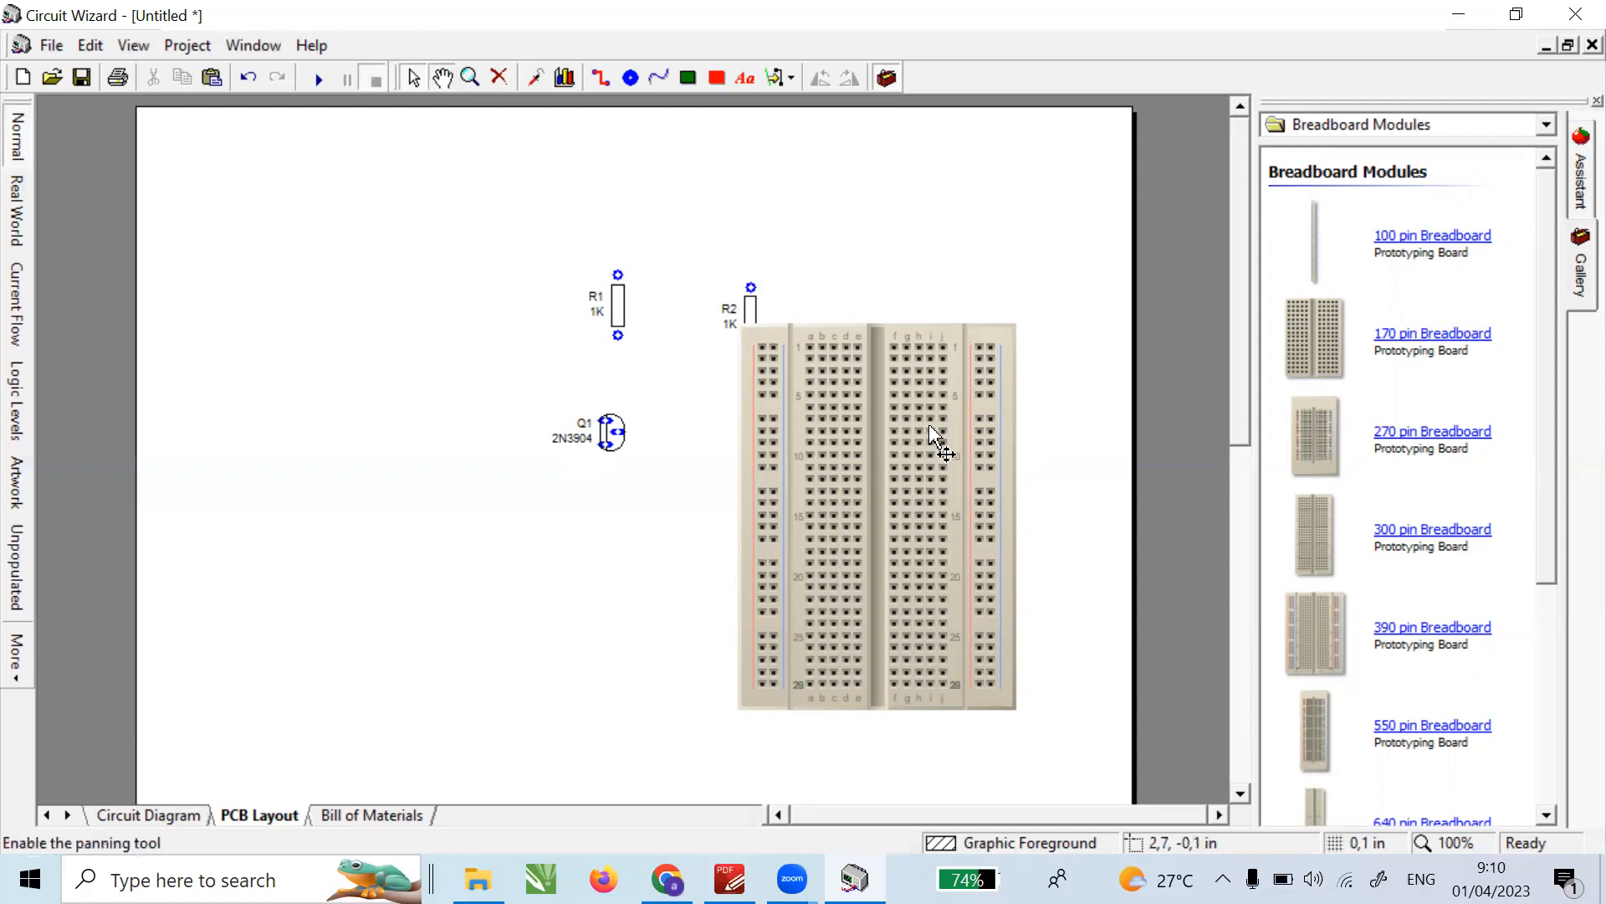
pyautogui.moveTo(929, 424); pyautogui.dragTo(726, 553)
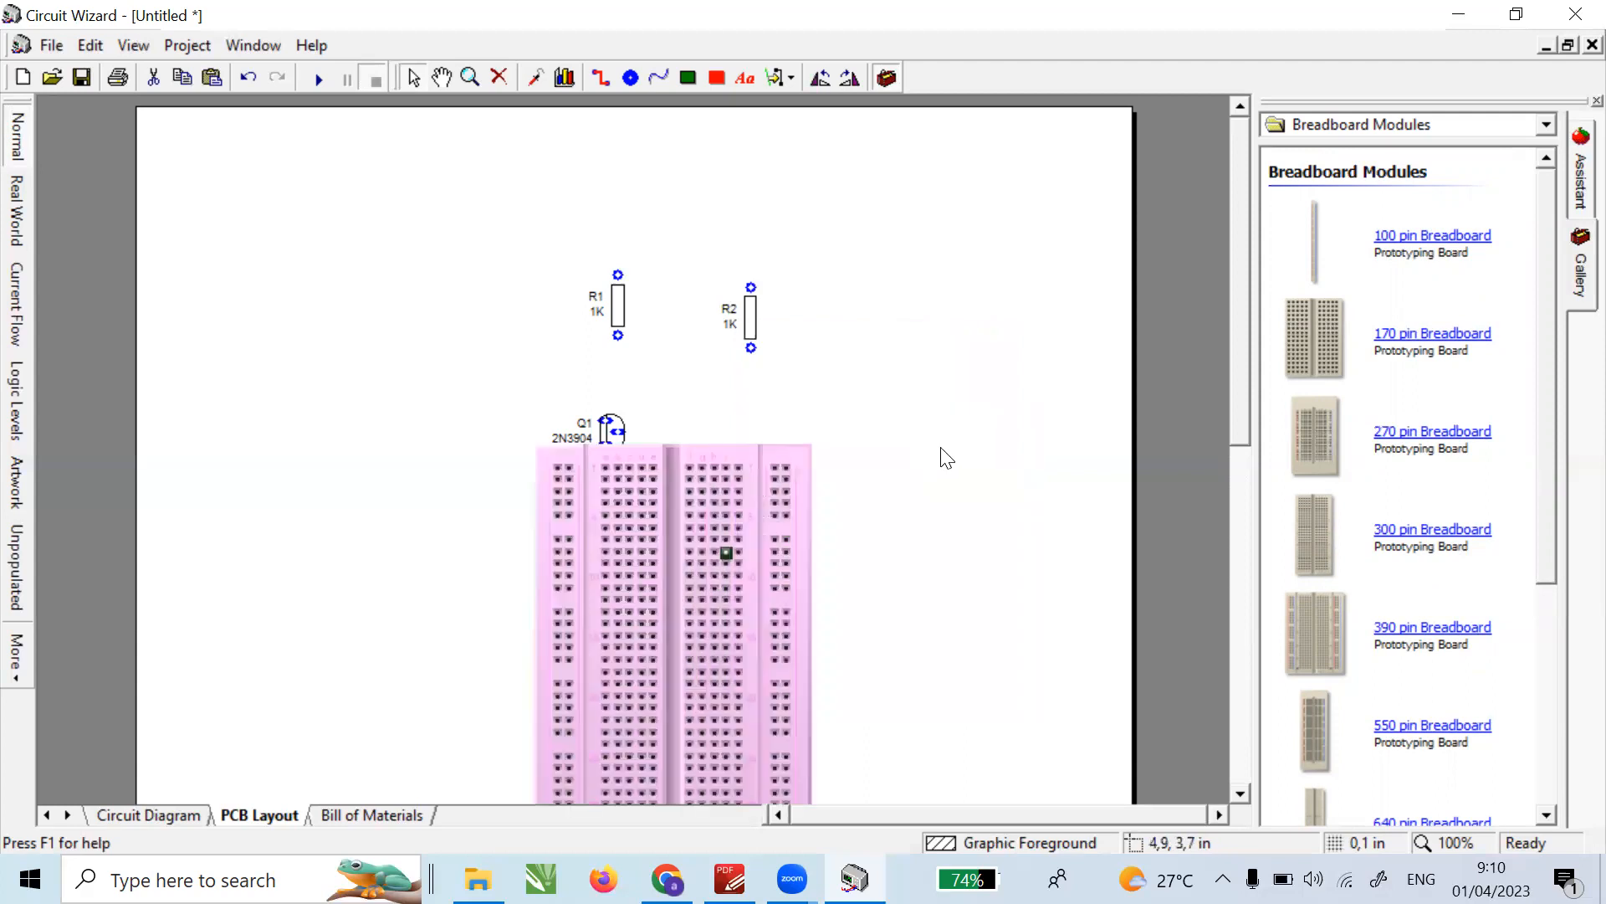
pyautogui.click(611, 431)
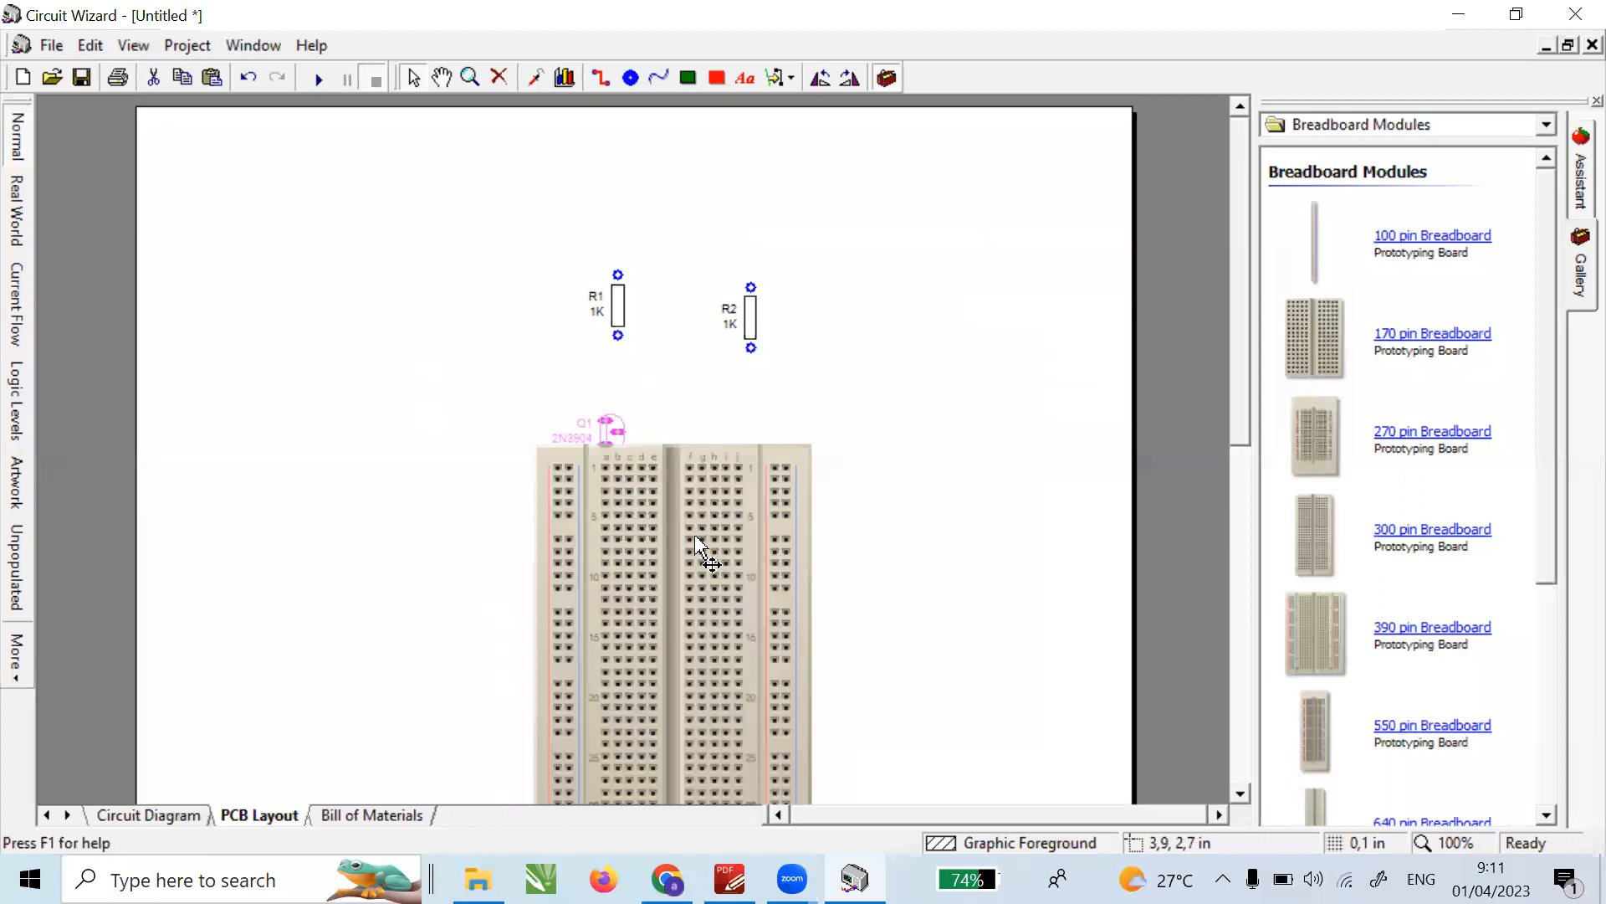
pyautogui.click(651, 491)
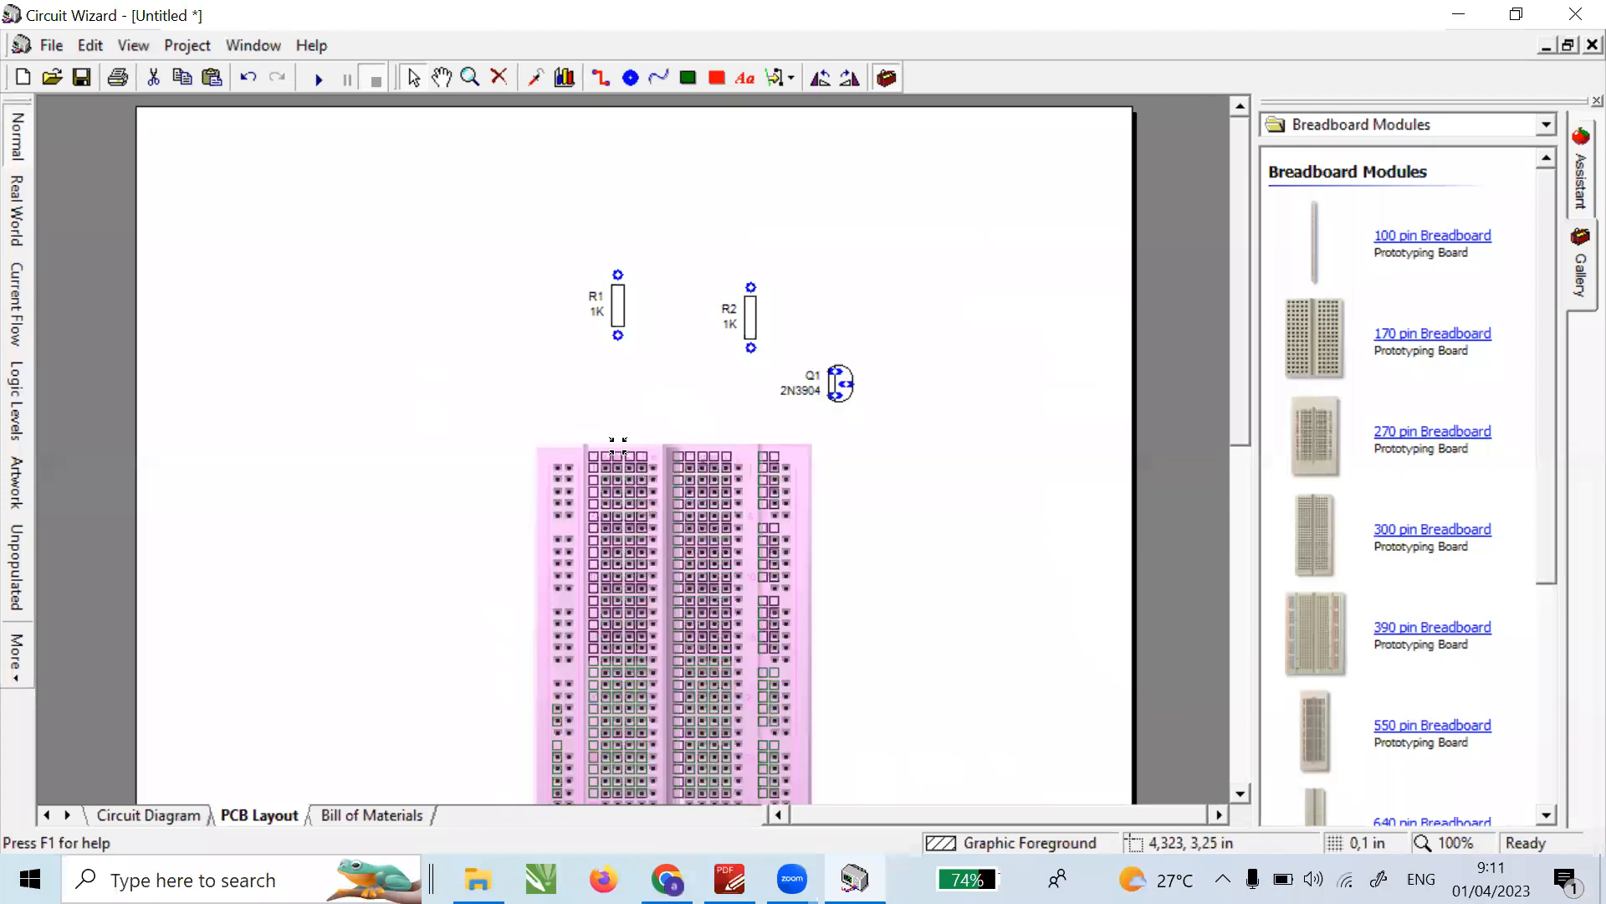
pyautogui.moveTo(803, 487); pyautogui.dragTo(726, 401)
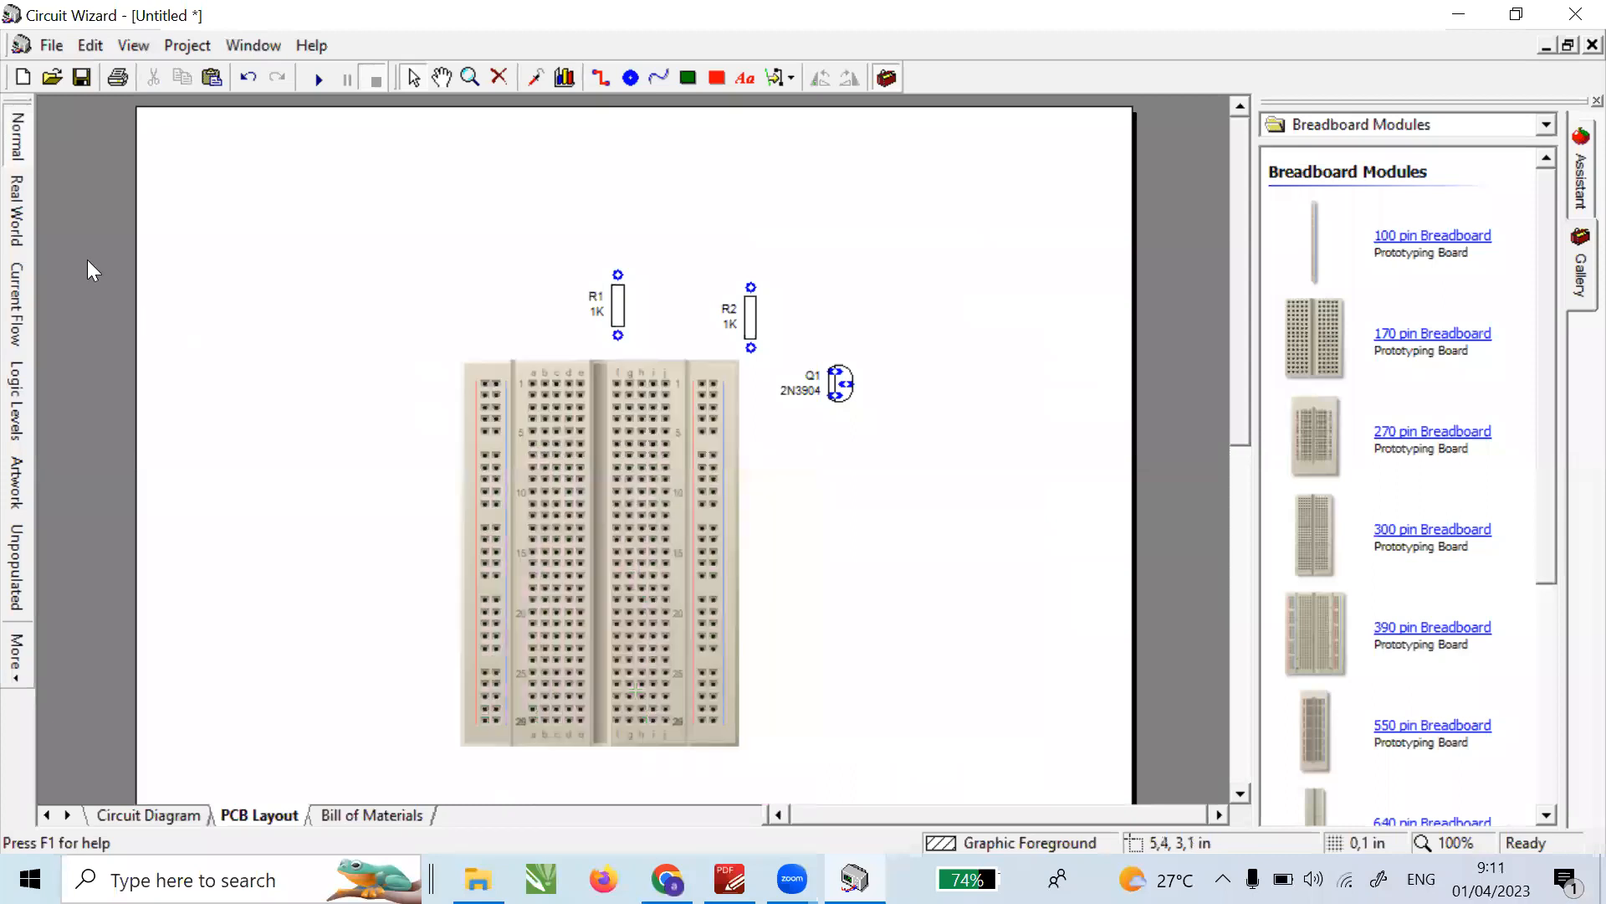
pyautogui.click(20, 214)
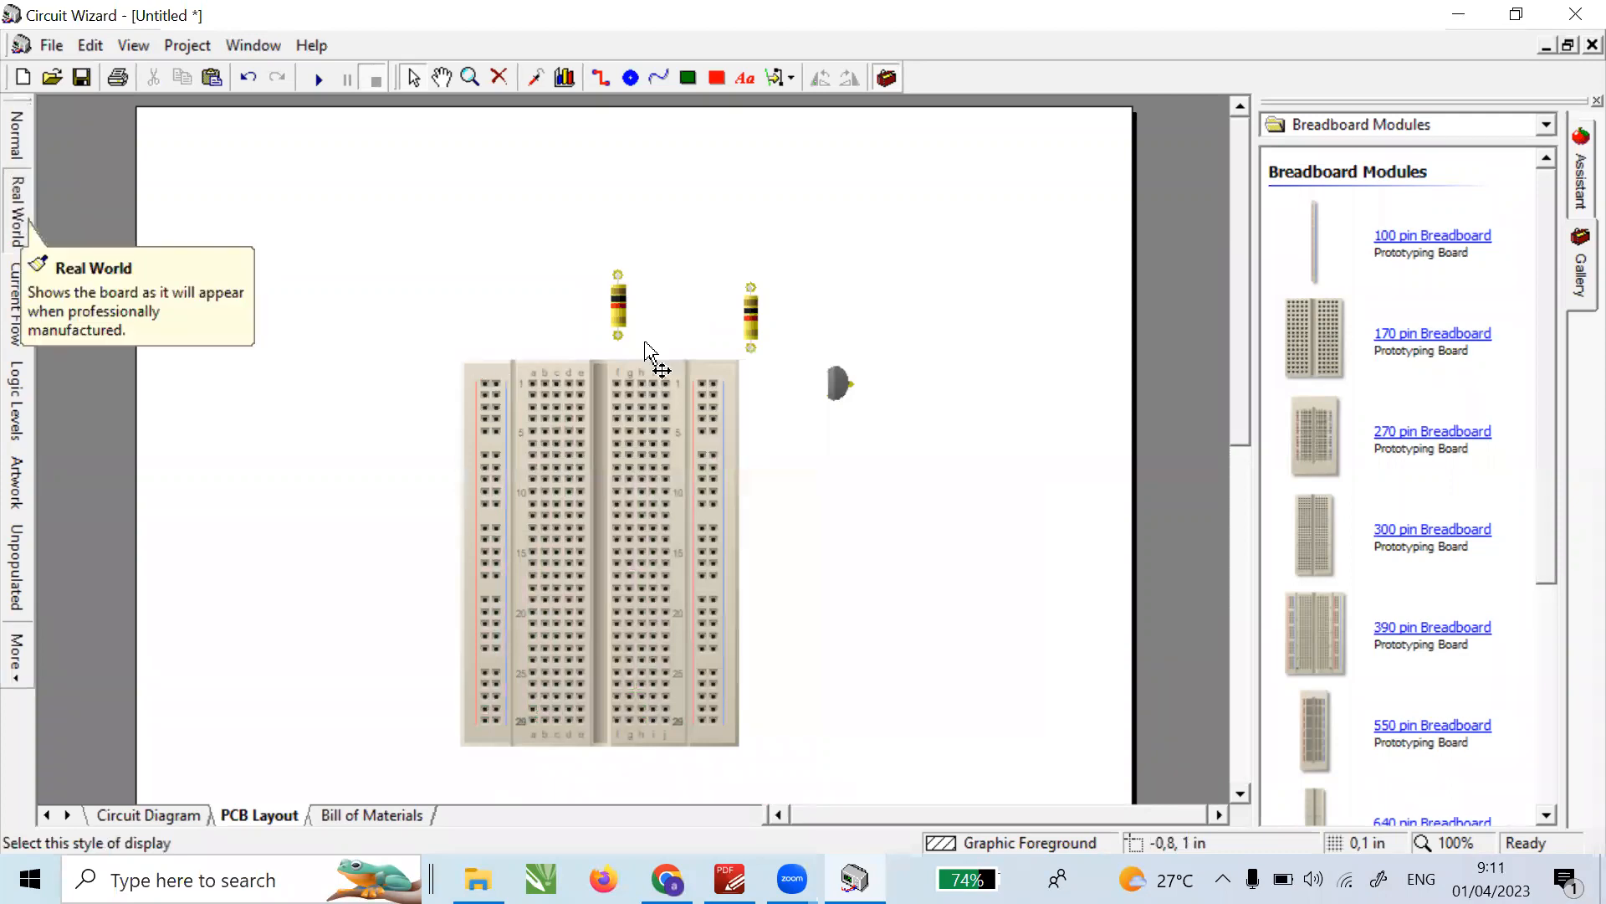
# - From the Virtual Instruments category, place a DC Power Supply left of the breadboard and a Digital Multimeter right of it
pyautogui.click(1329, 125)
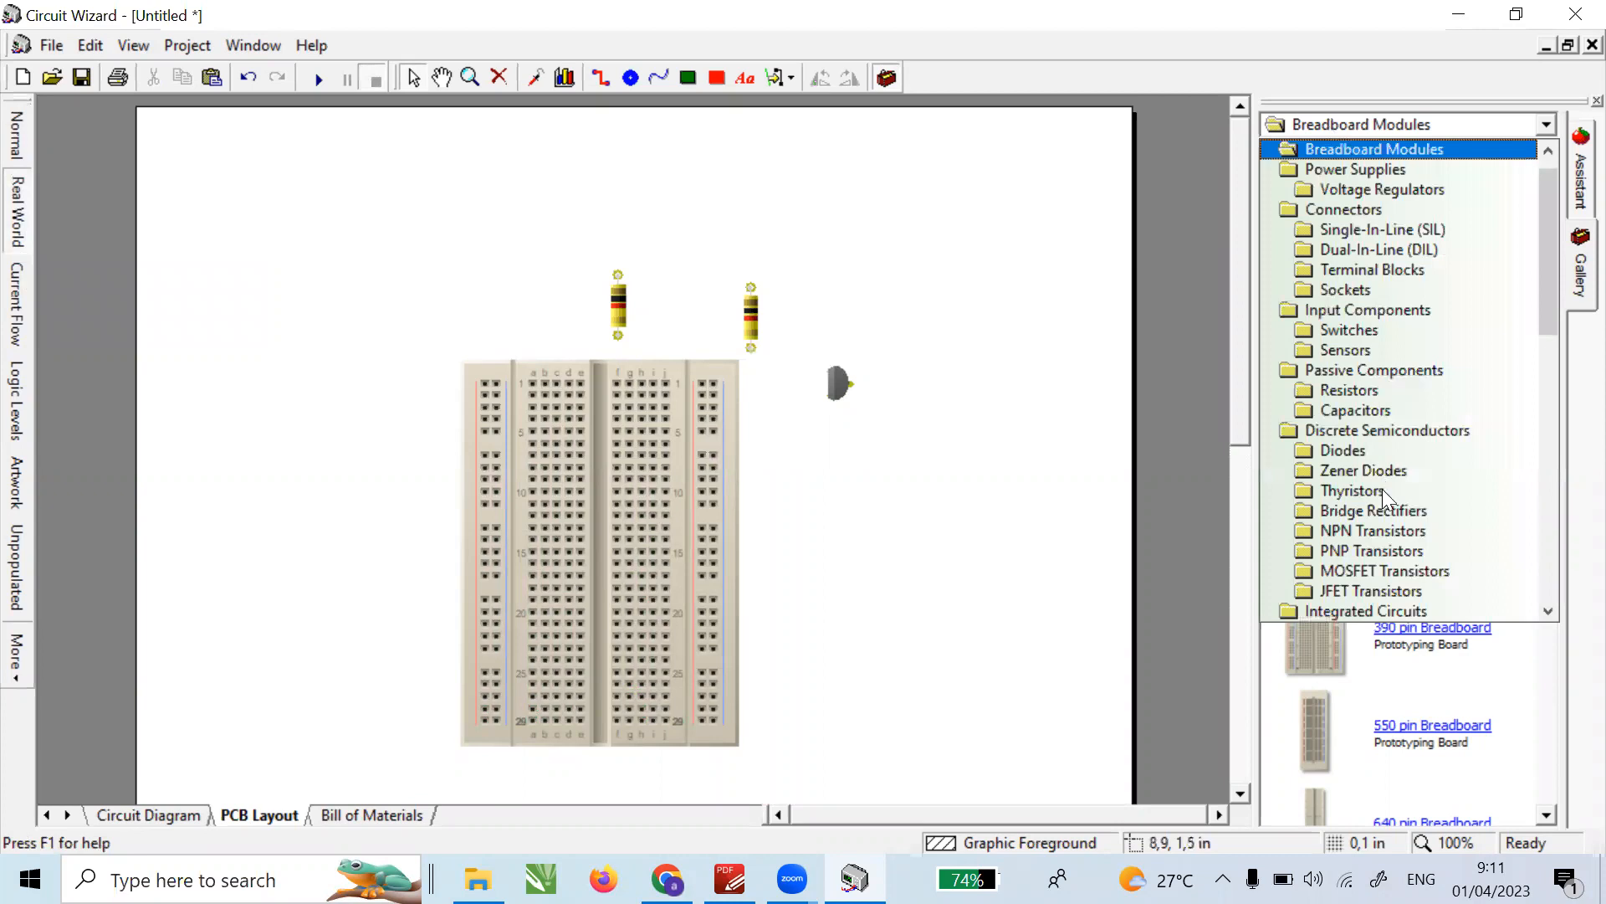
pyautogui.scroll(-6, 1382, 489)
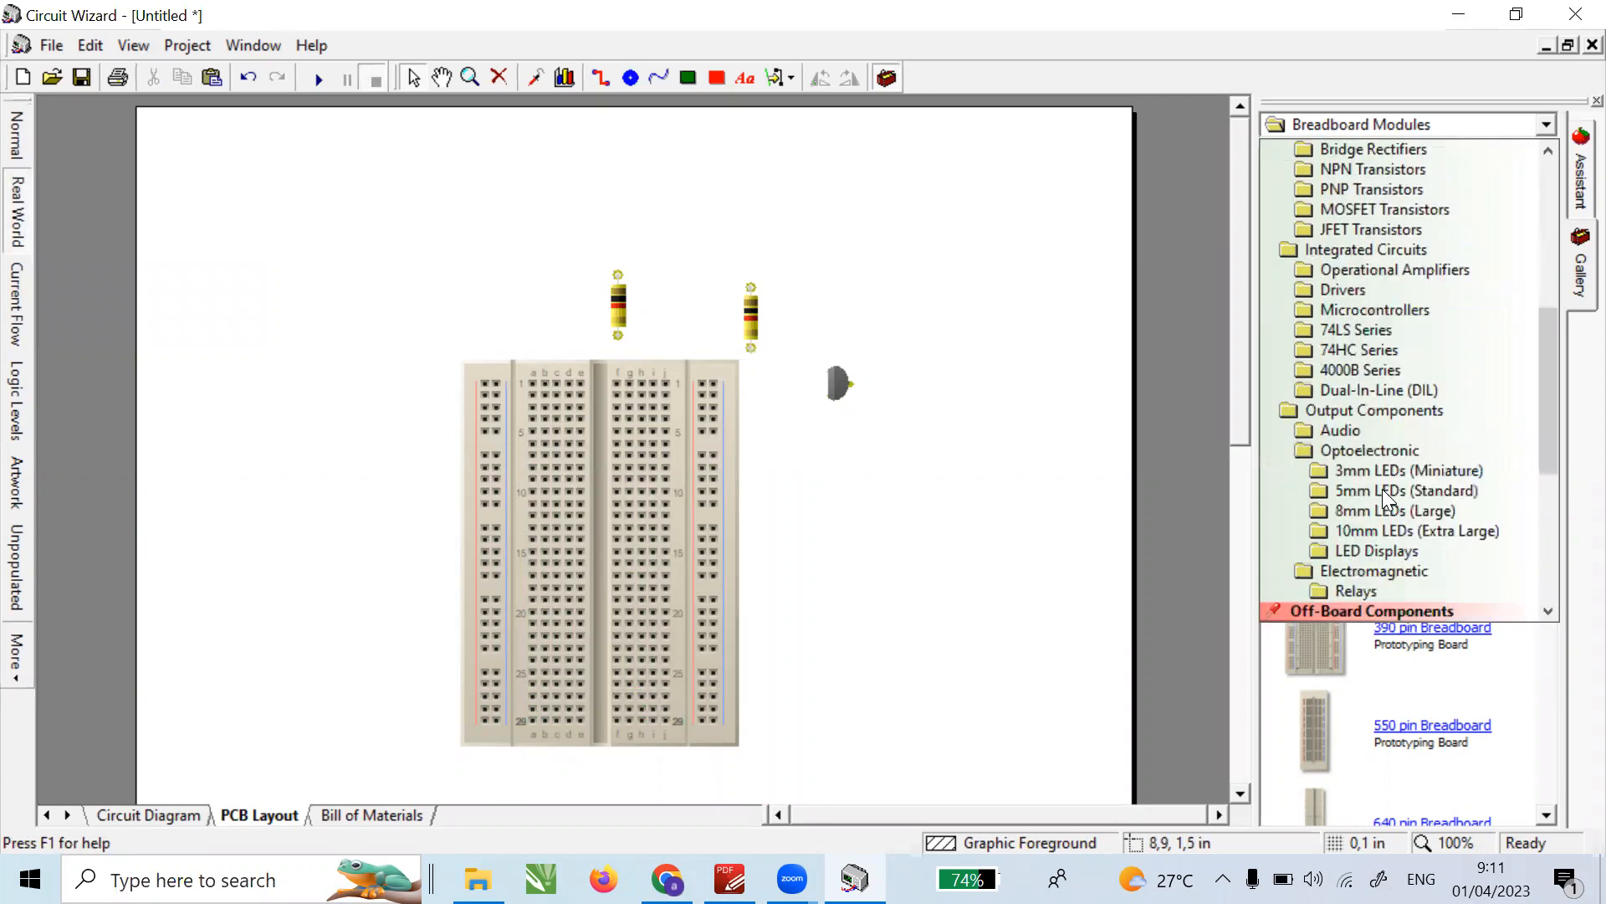
pyautogui.scroll(-1, 1382, 488)
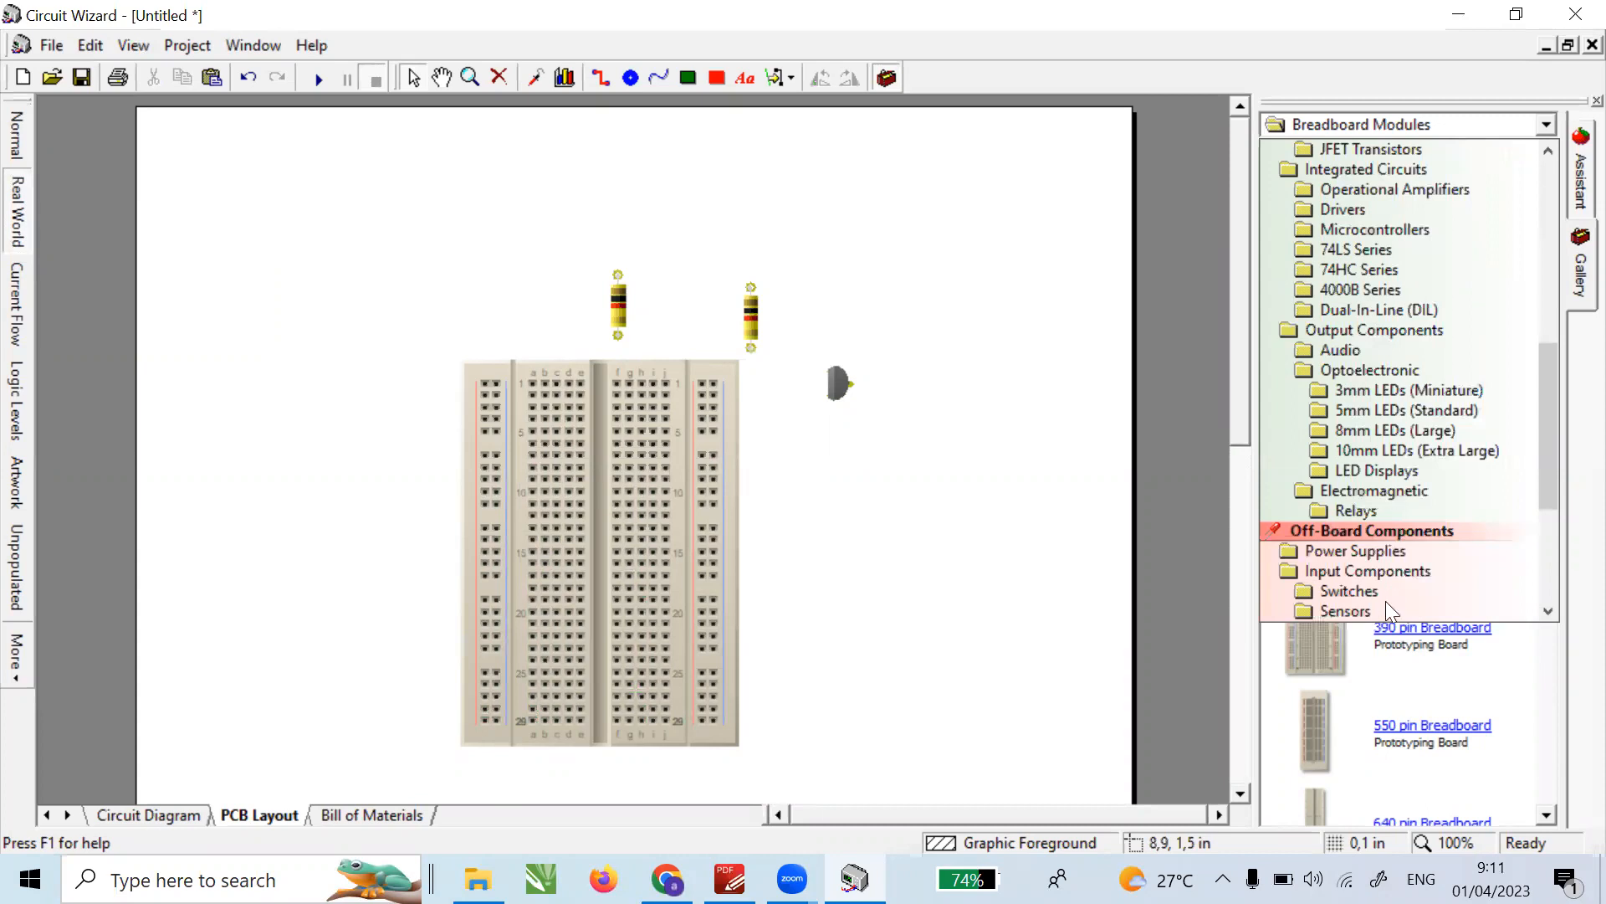
pyautogui.scroll(-5, 1384, 609)
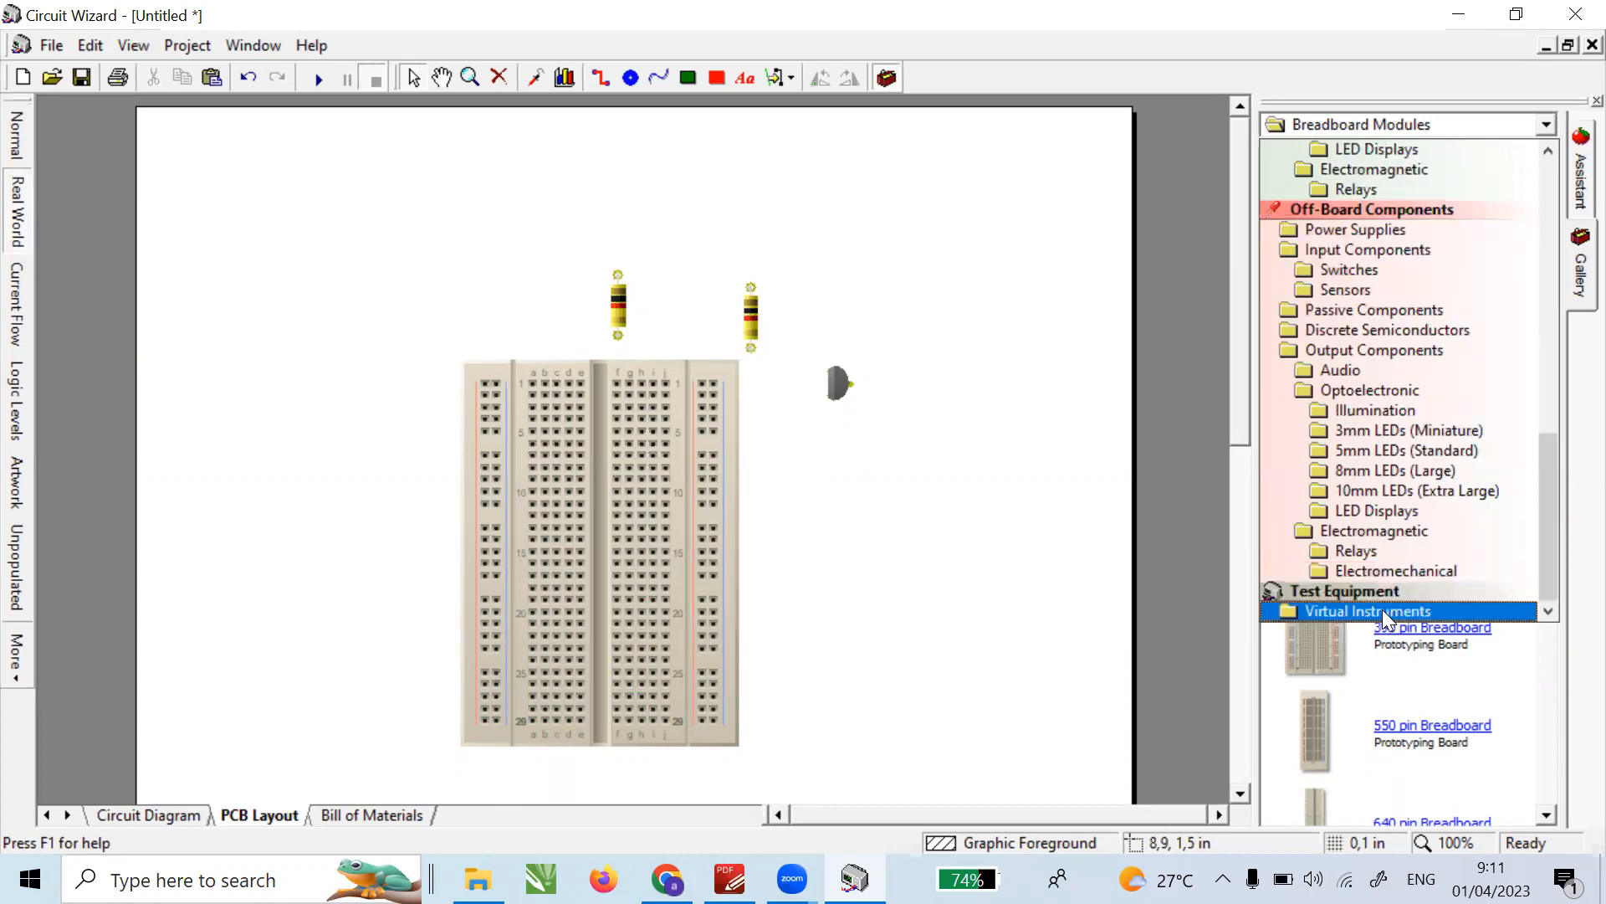
pyautogui.click(1384, 611)
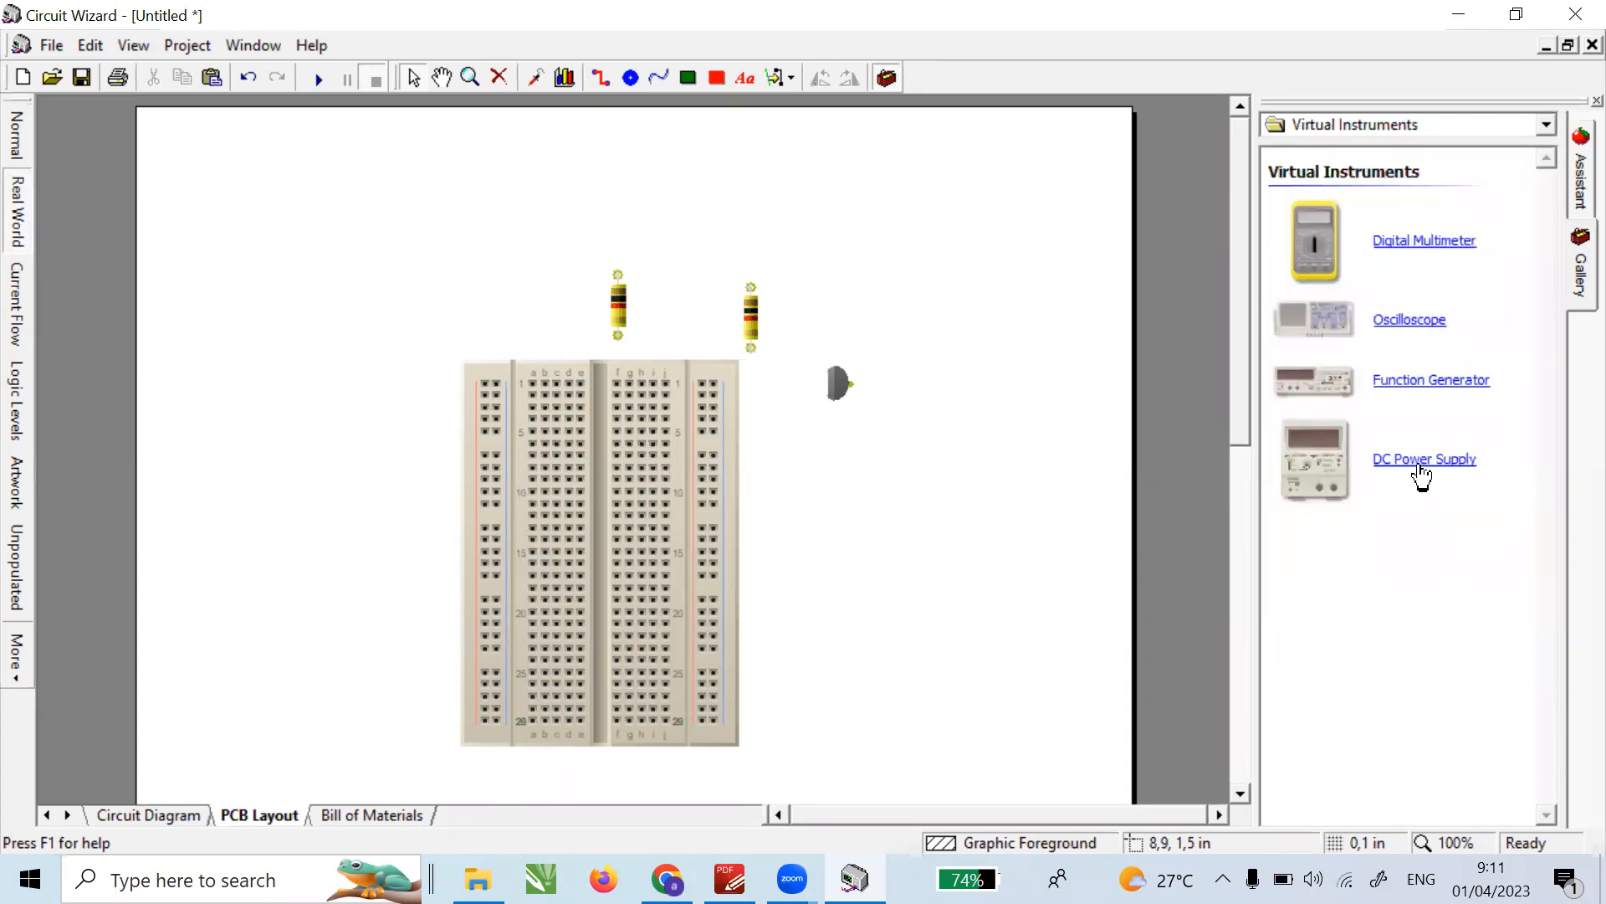
pyautogui.moveTo(1417, 472); pyautogui.dragTo(306, 540)
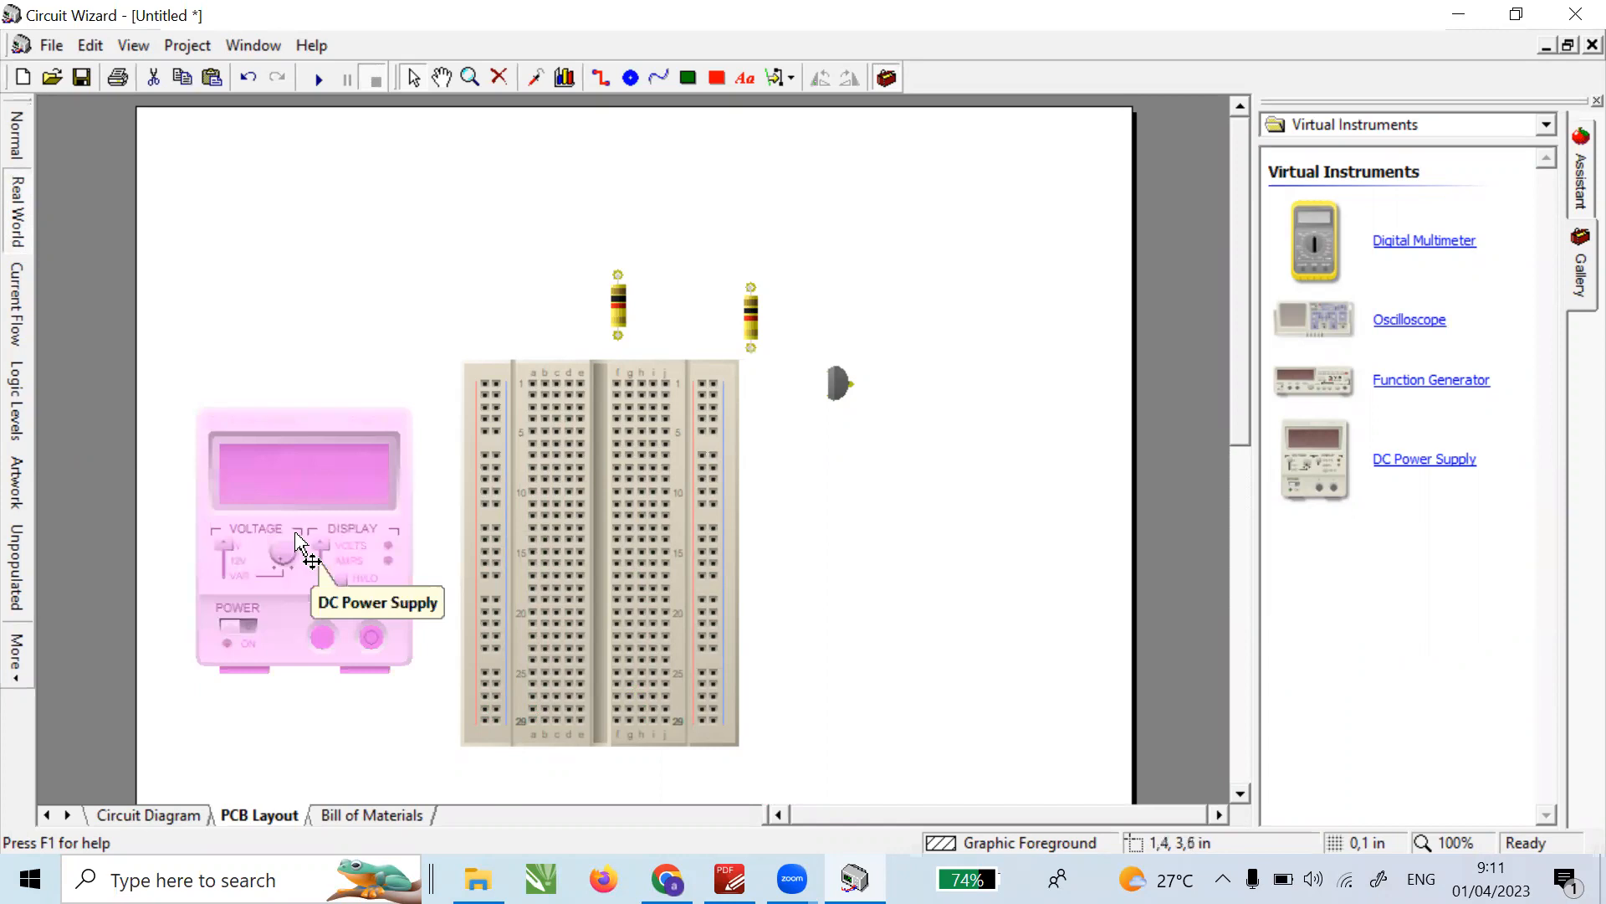
pyautogui.click(928, 544)
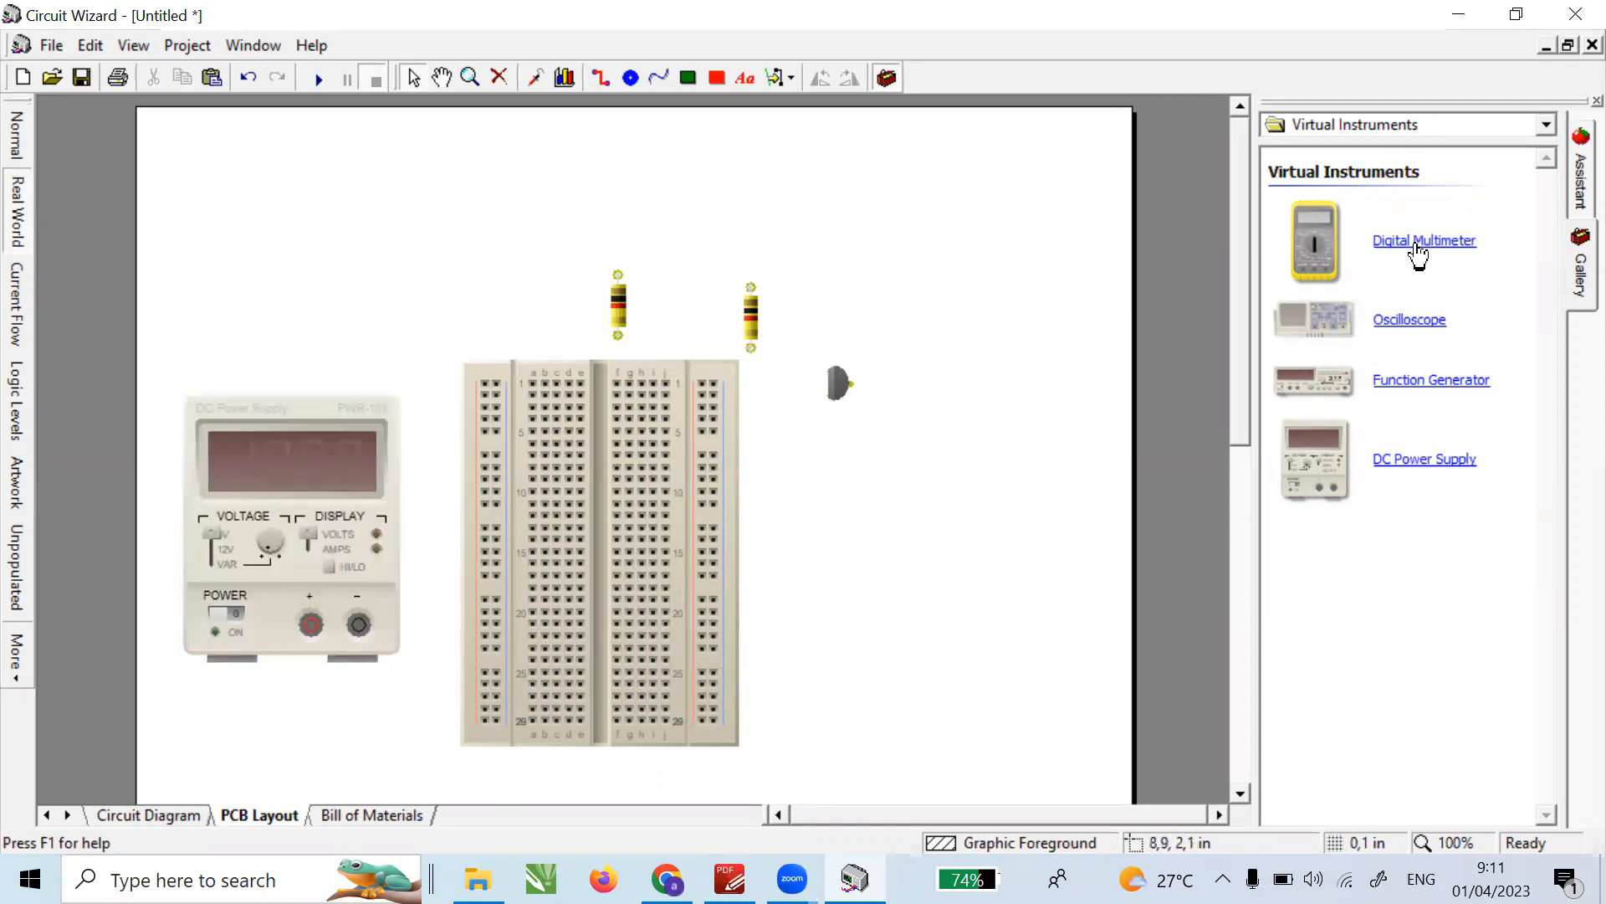
pyautogui.moveTo(1413, 251); pyautogui.dragTo(996, 502)
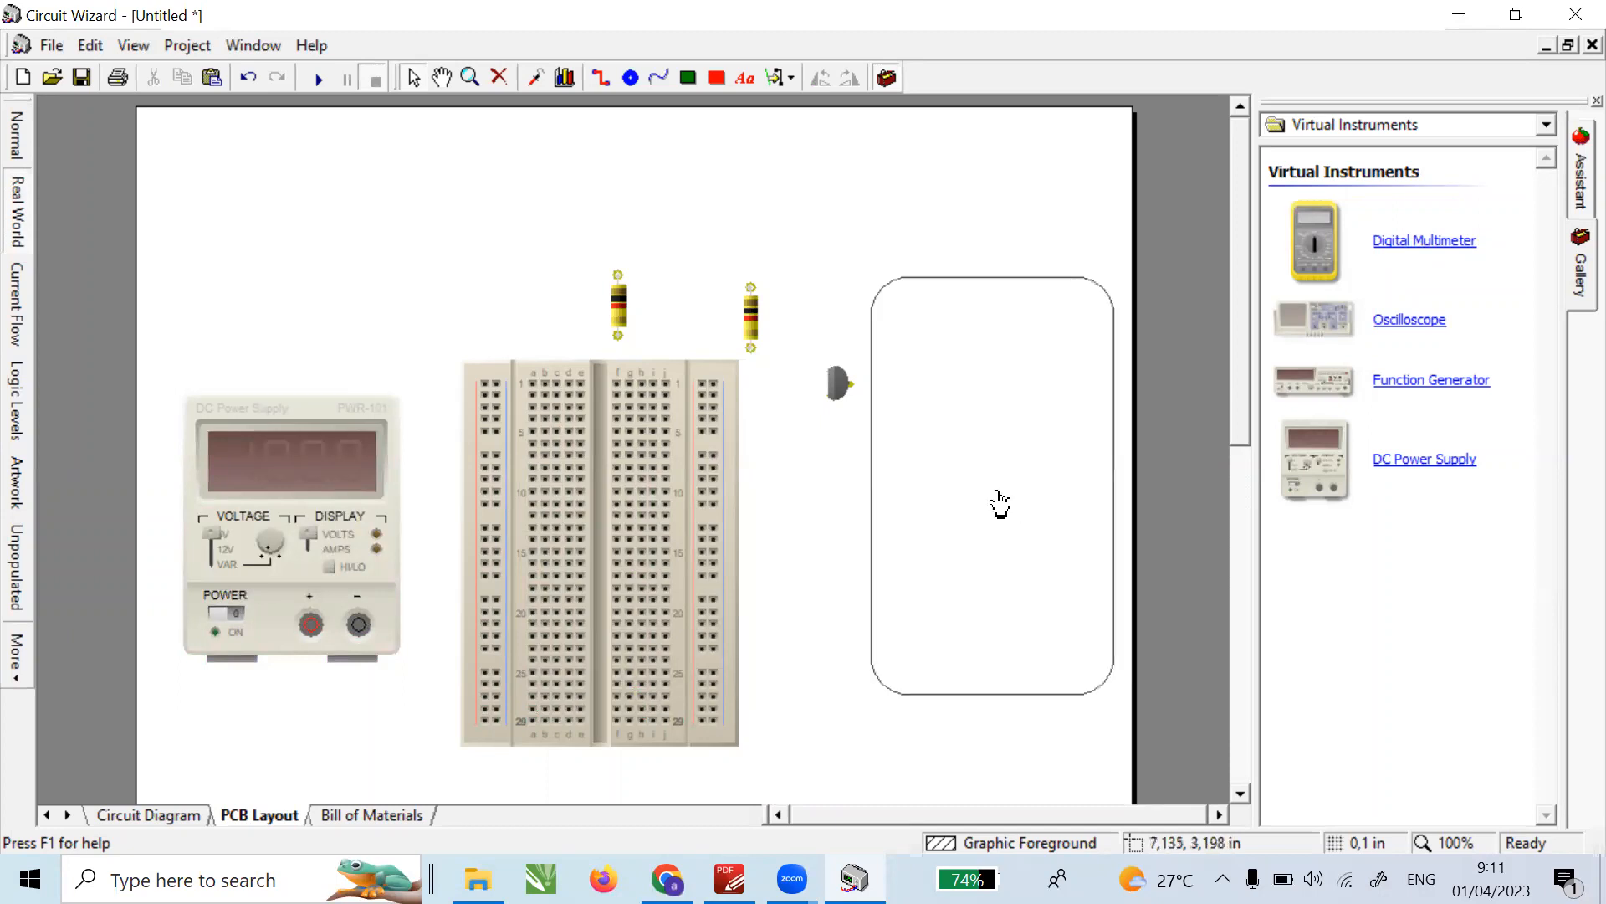
pyautogui.click(884, 268)
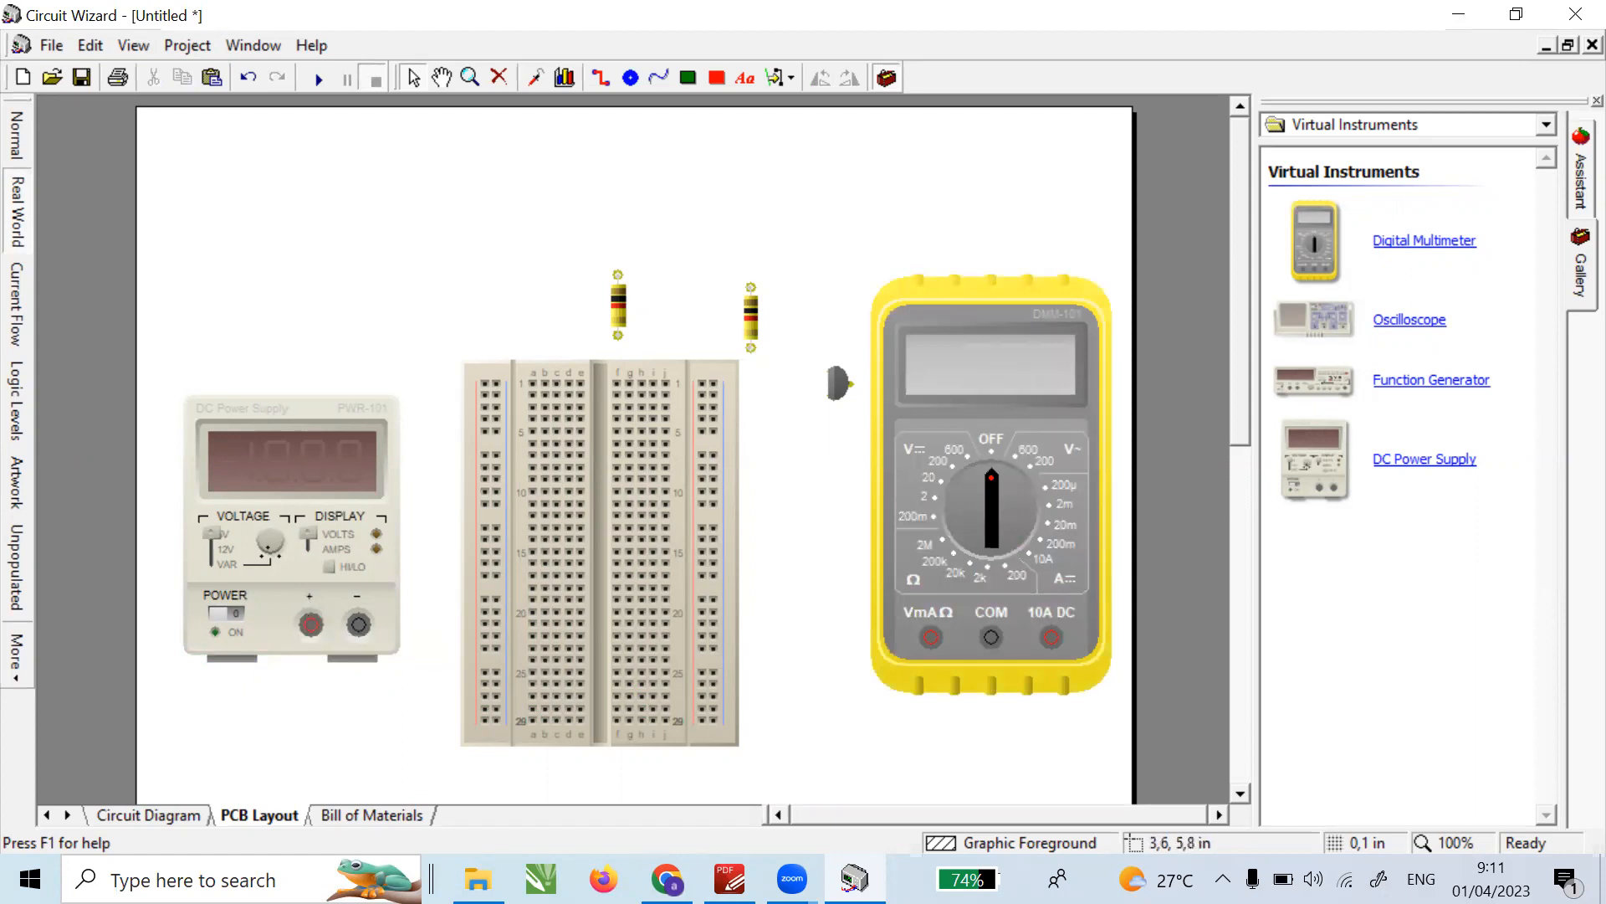
# - Switch to PDF-XChange Editor and examine the report's fixed bias theory, then the component values in the Gambar 4.5 circuit
pyautogui.click(730, 878)
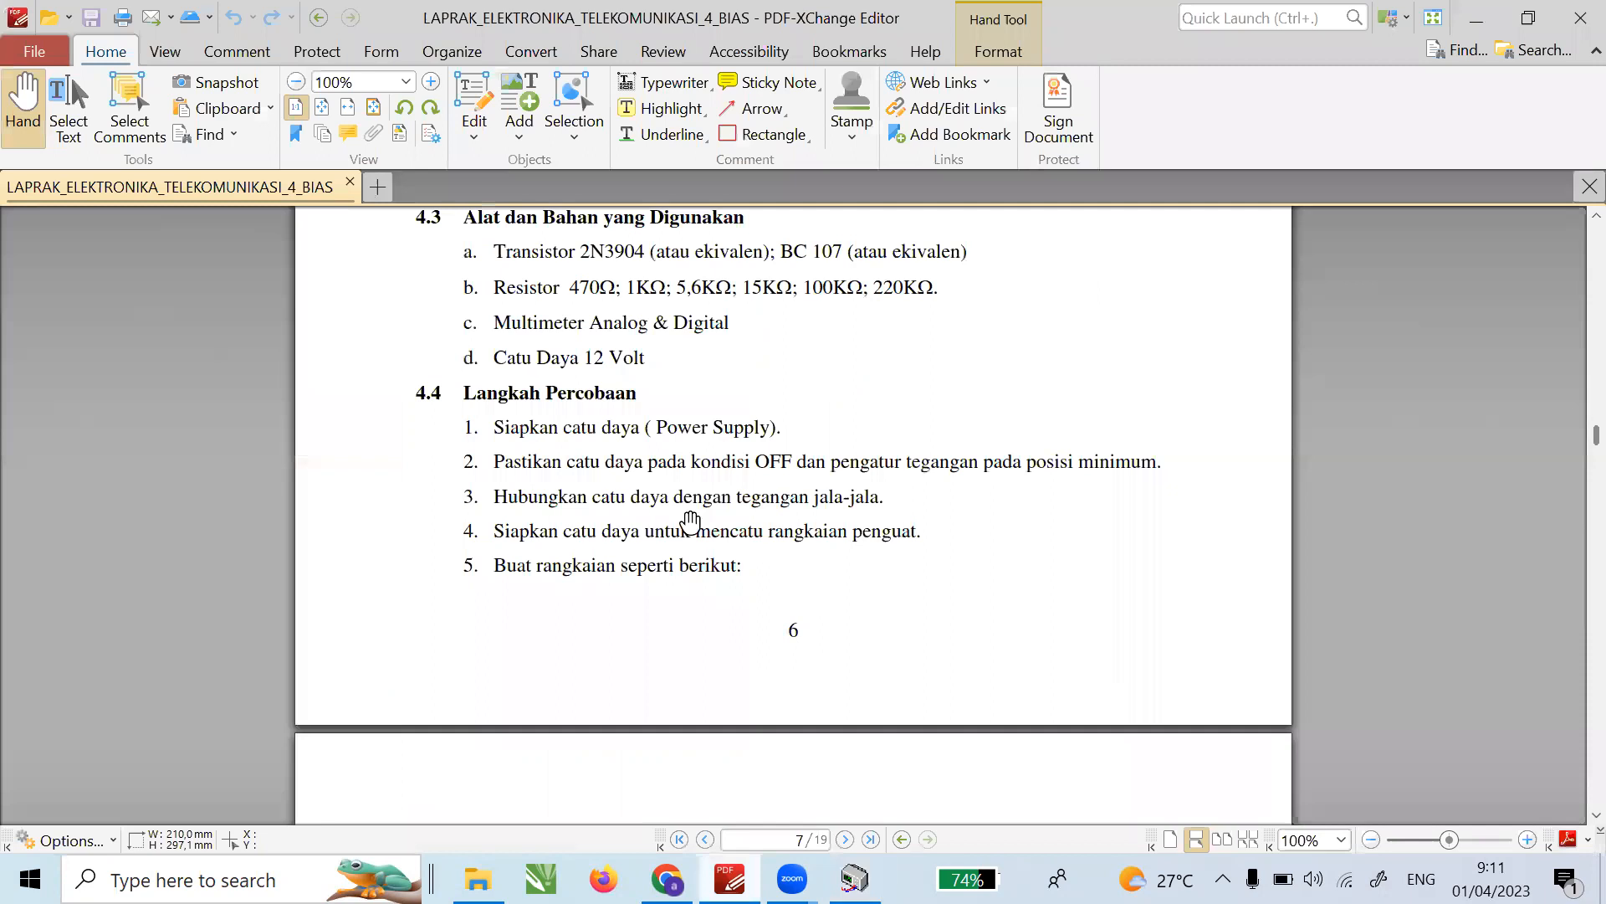
pyautogui.scroll(15, 691, 521)
pyautogui.scroll(5, 691, 521)
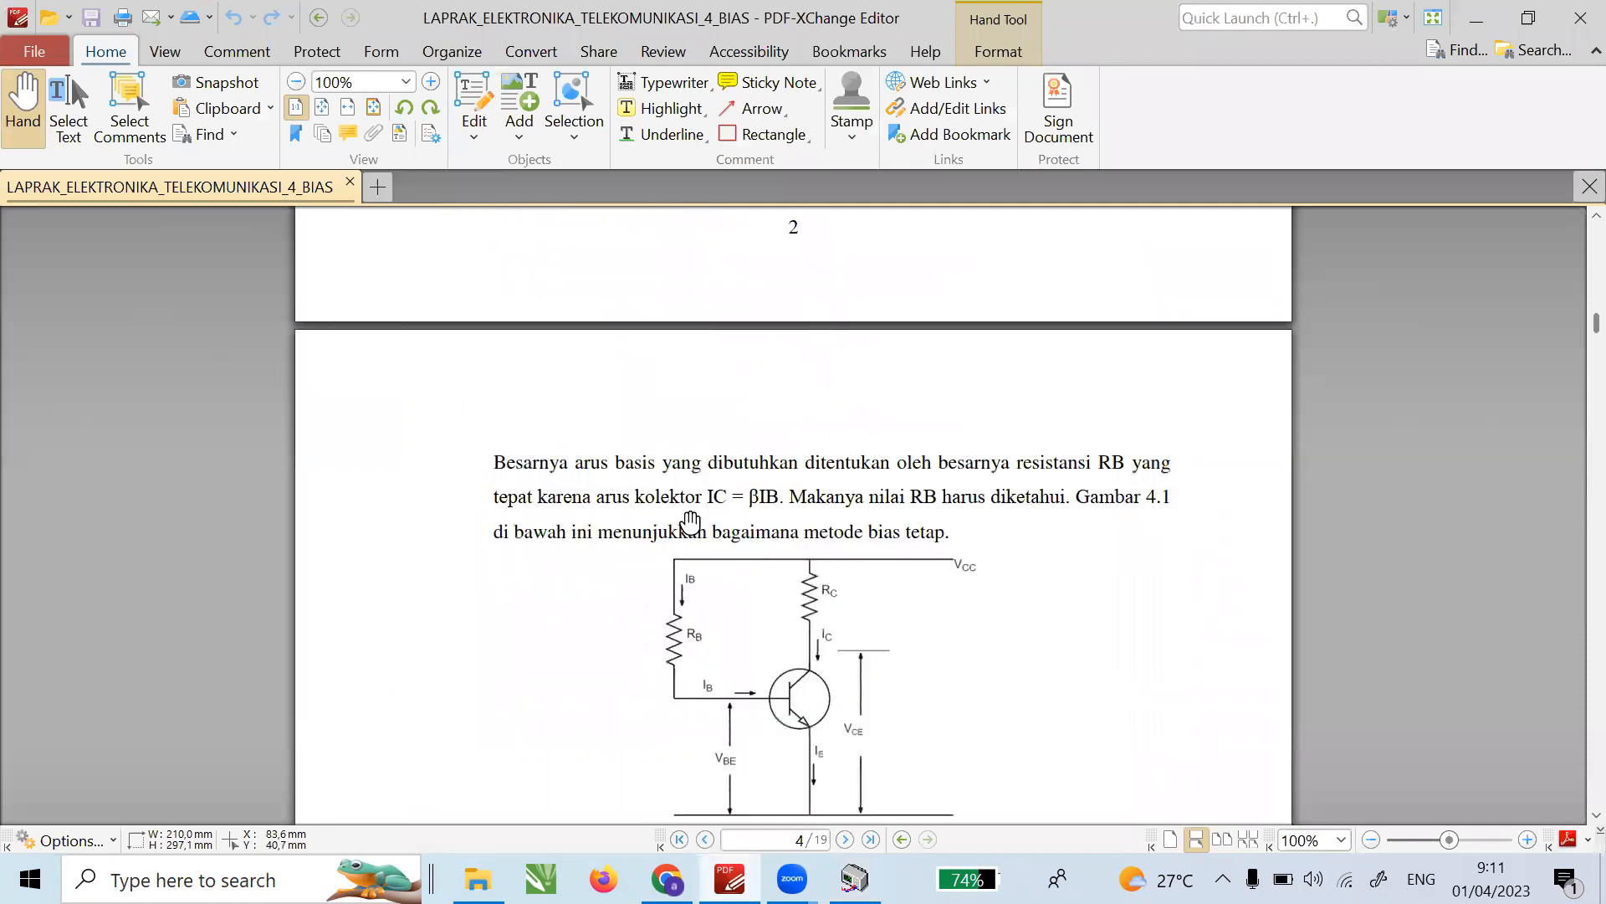
pyautogui.scroll(4, 690, 521)
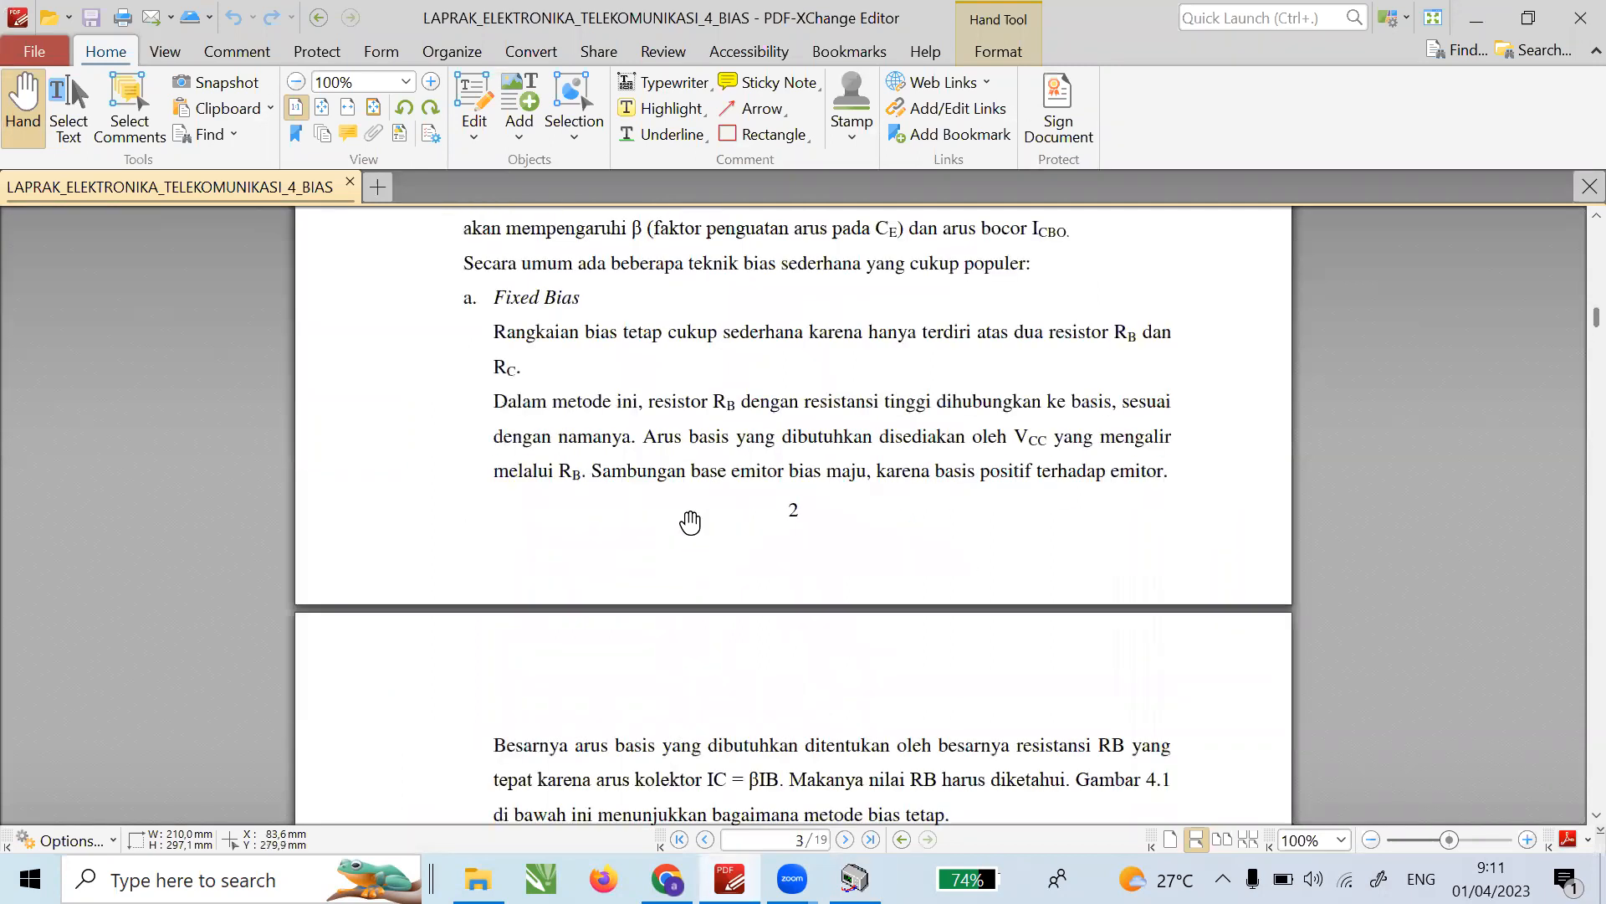
pyautogui.scroll(-20, 690, 521)
pyautogui.scroll(-11, 690, 521)
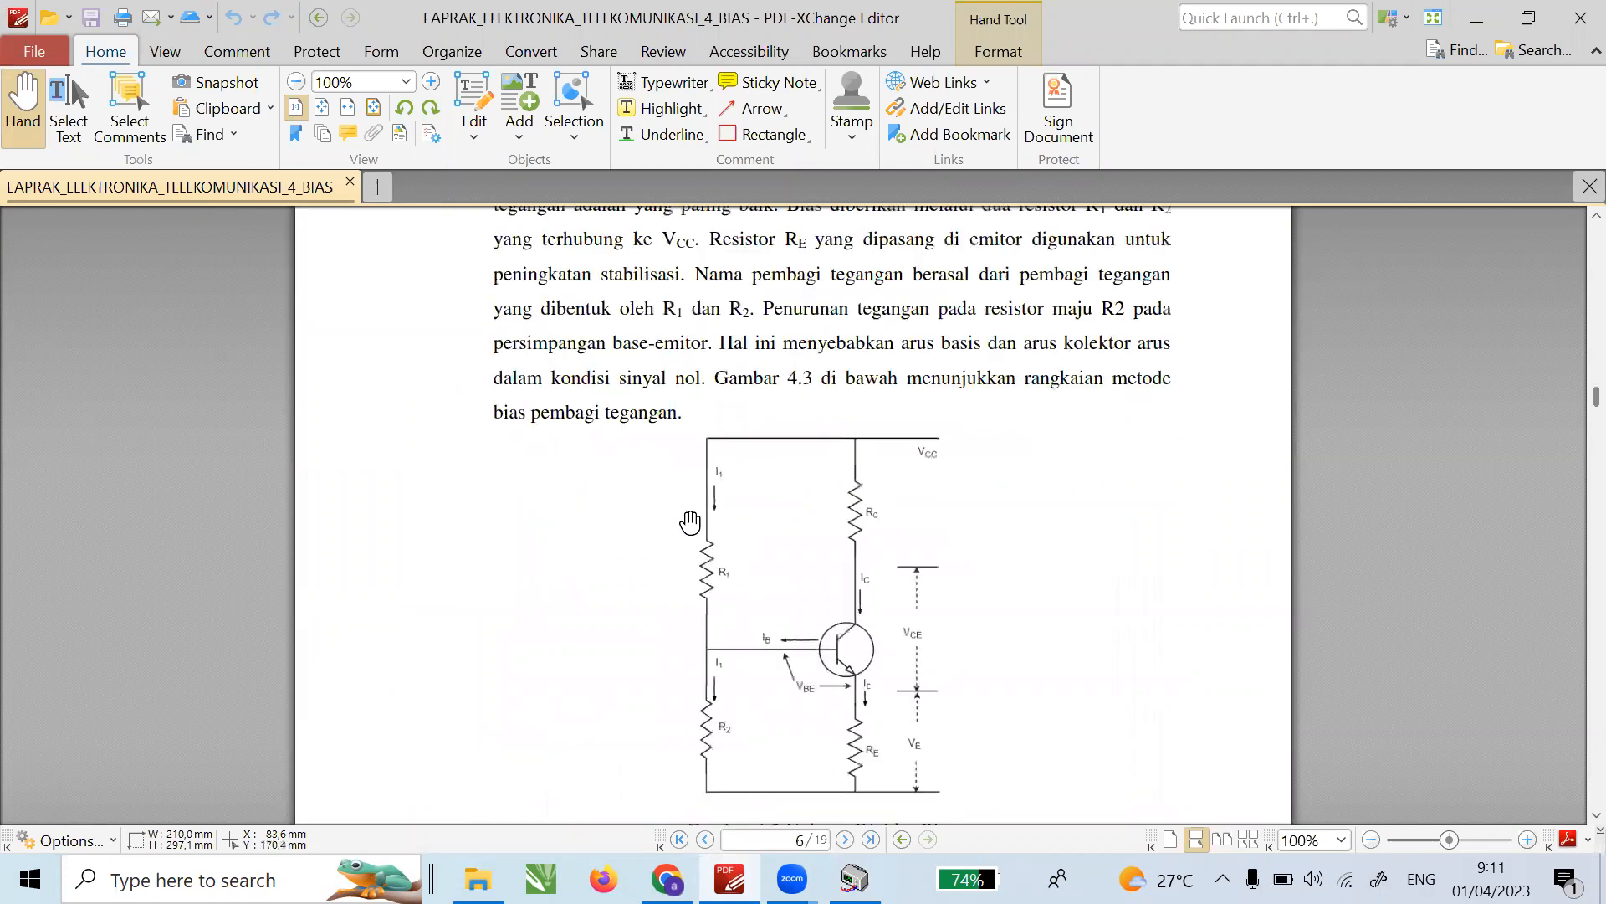
pyautogui.scroll(-12, 690, 522)
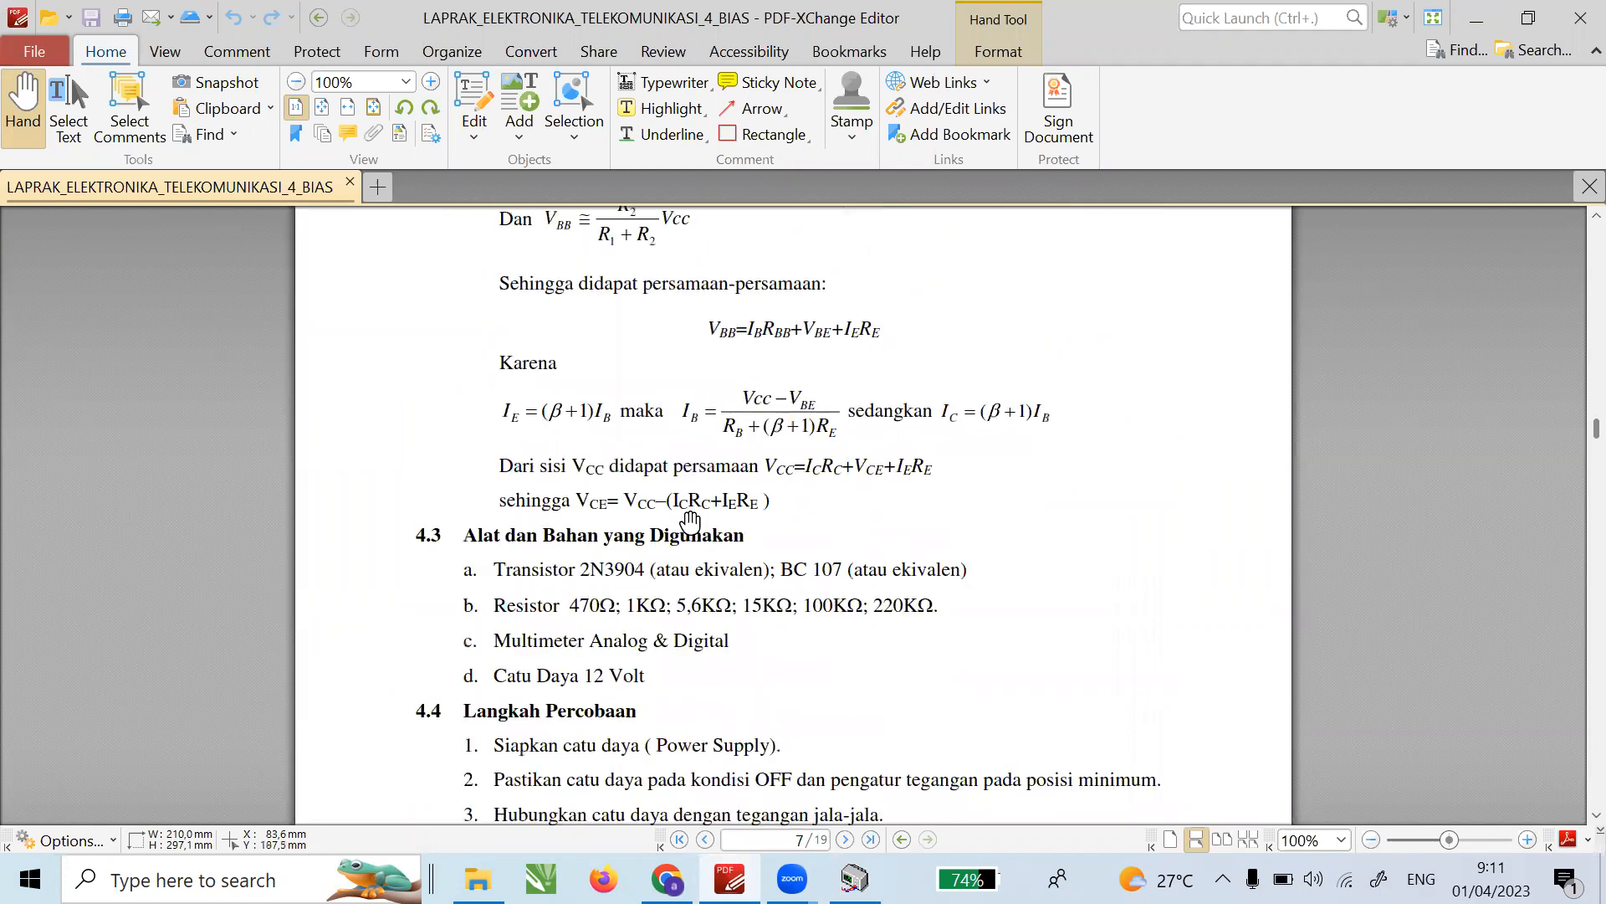
pyautogui.scroll(-10, 690, 521)
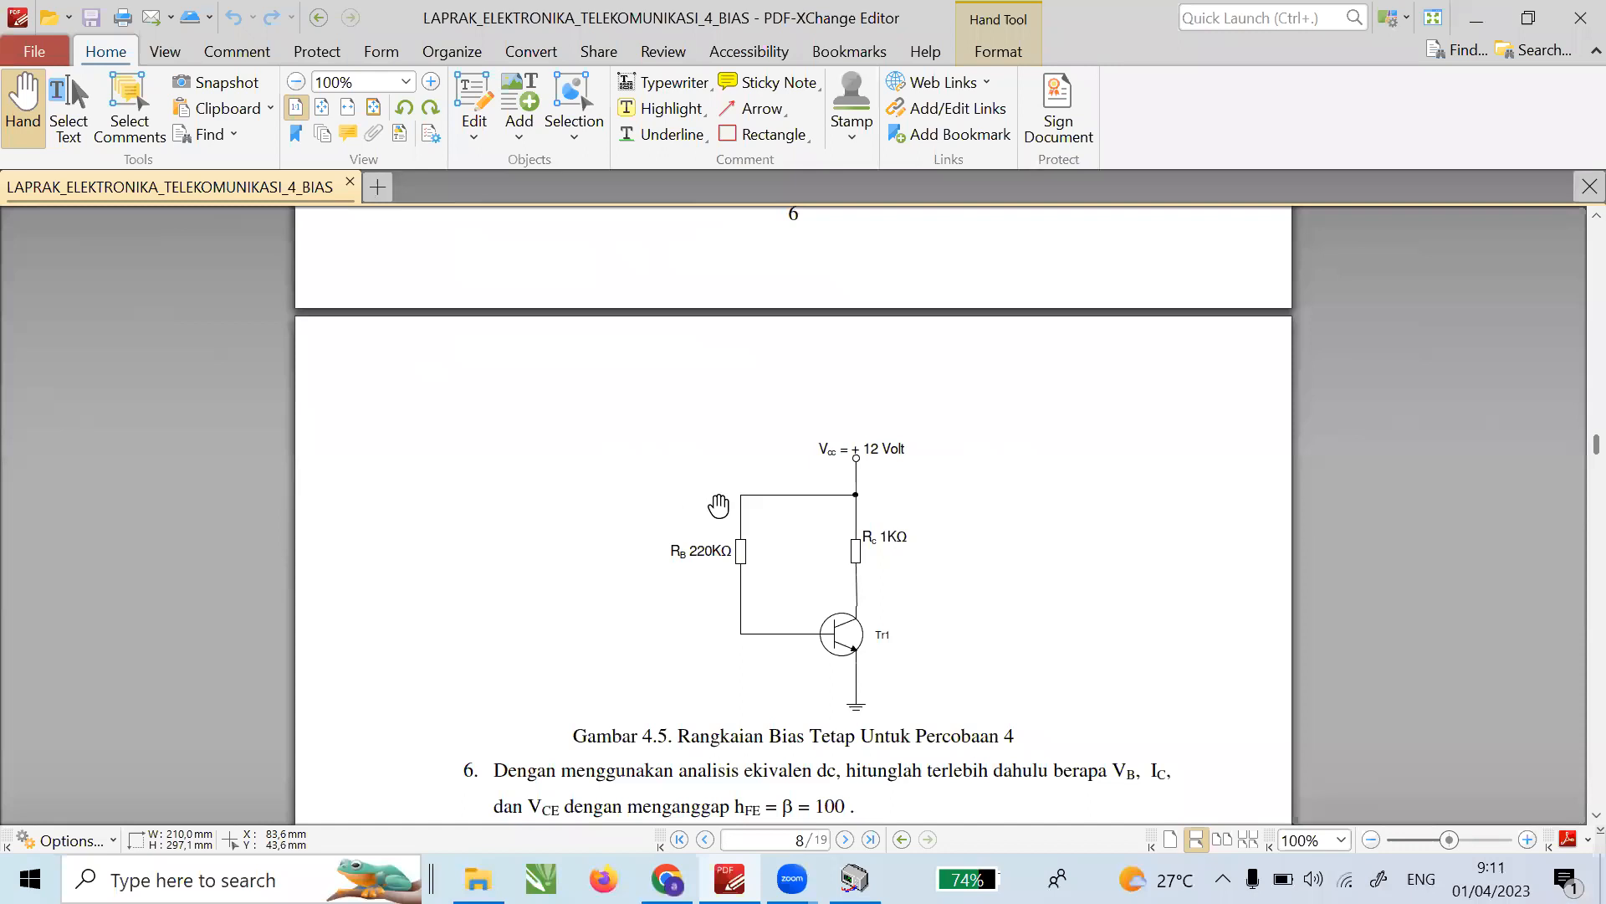
# - Switch back to Circuit Wizard and run the DC Power Supply's positive and negative probes to the breadboard's lower power rail area
pyautogui.scroll(-1, 818, 566)
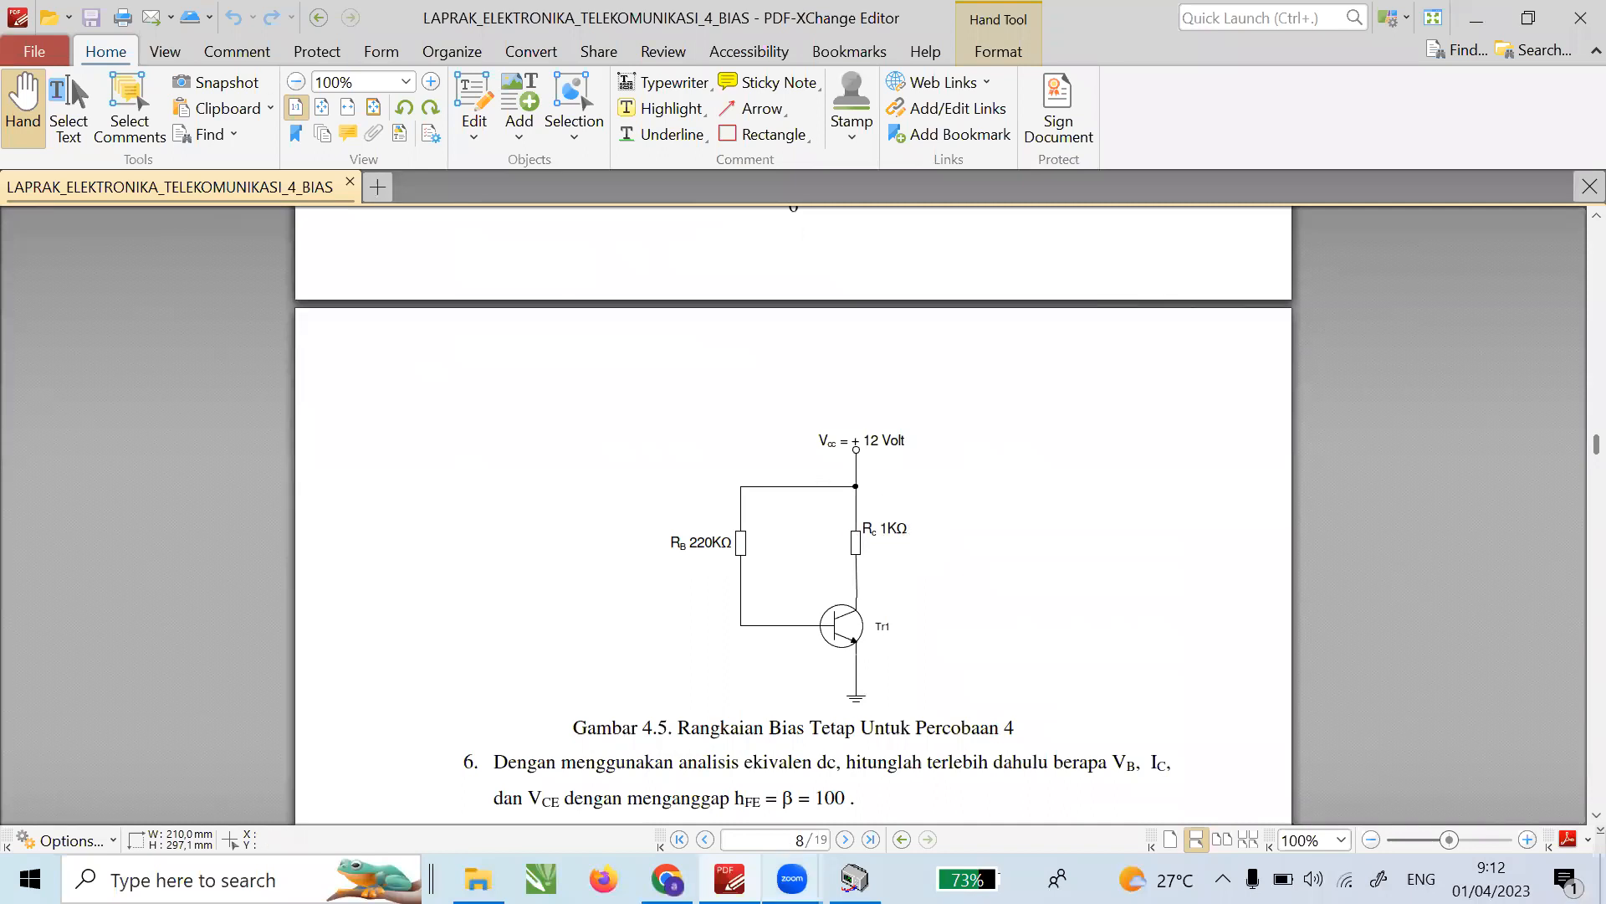
pyautogui.click(854, 879)
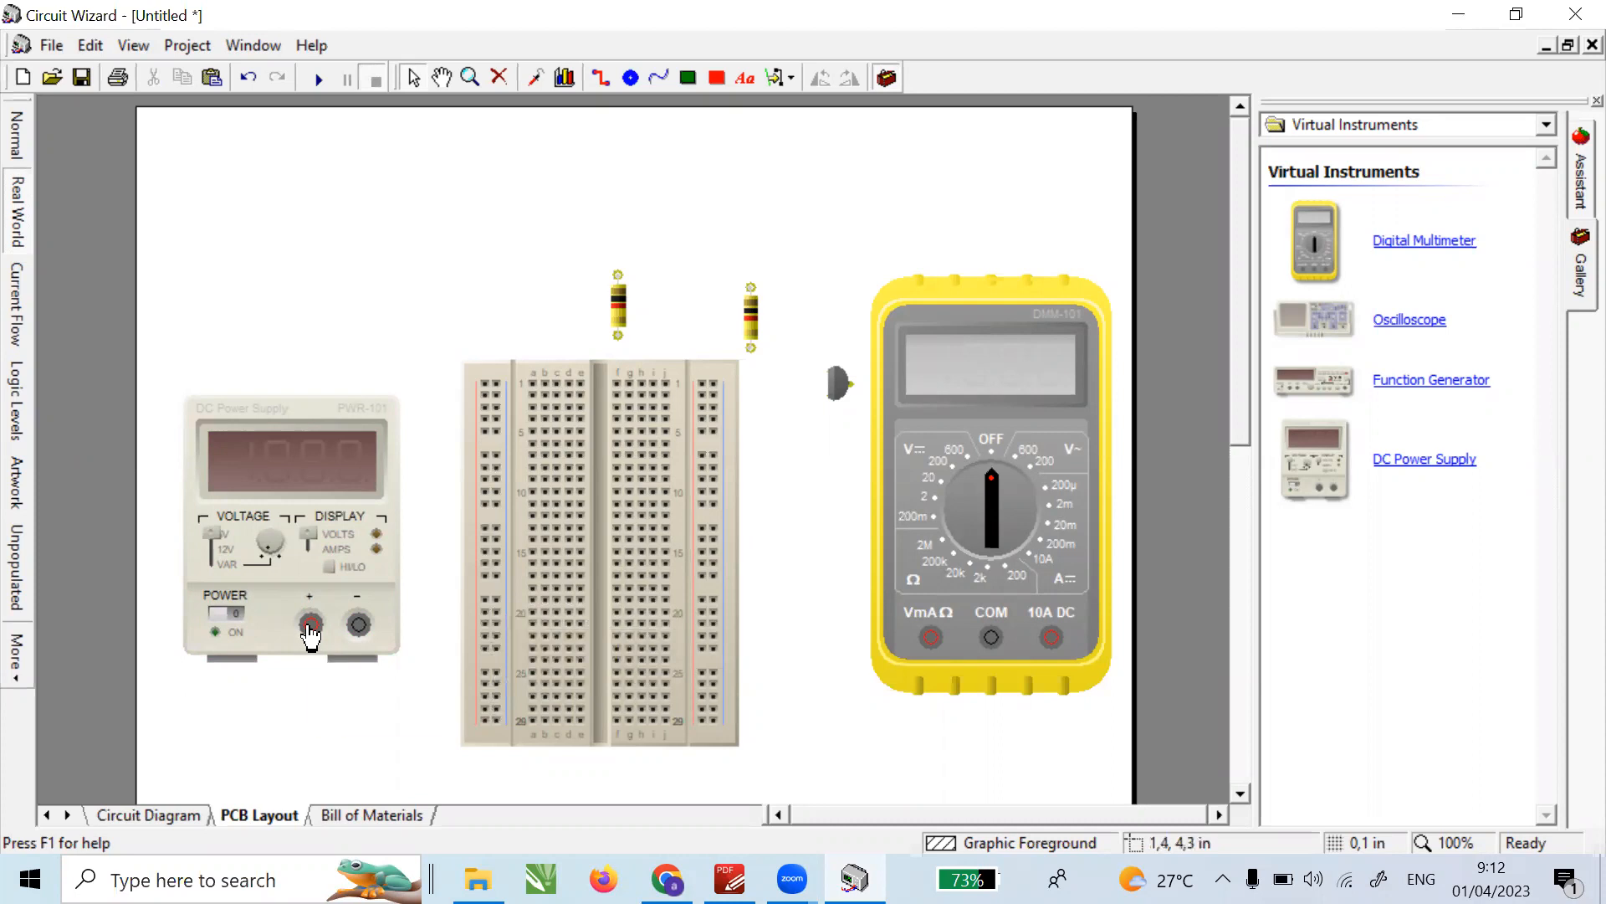
pyautogui.moveTo(309, 626); pyautogui.dragTo(488, 721)
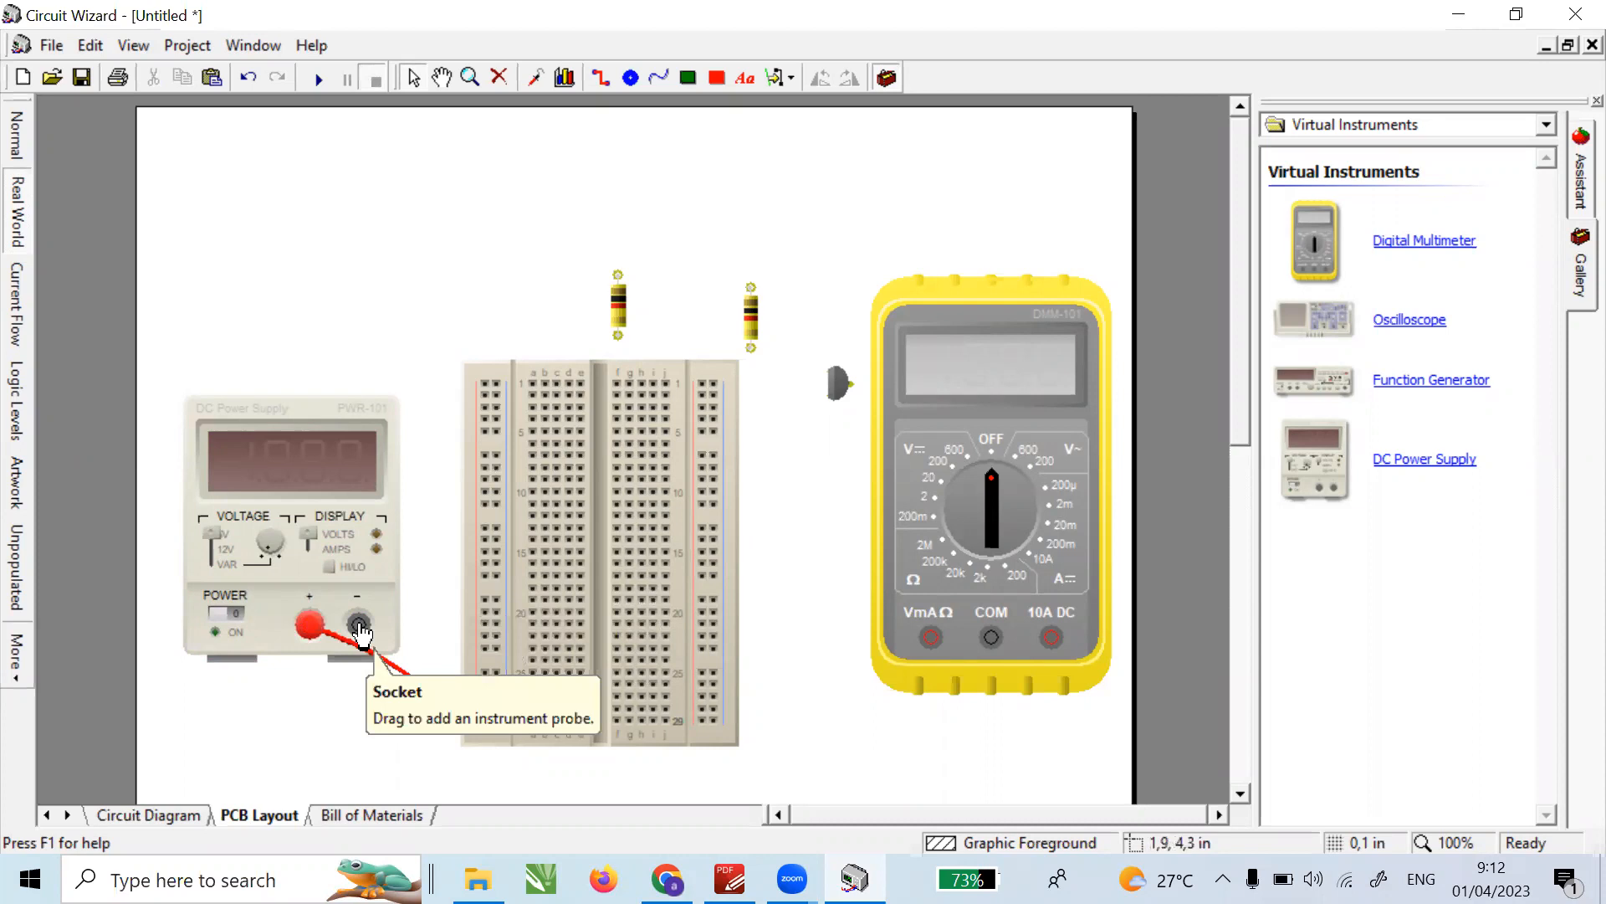
pyautogui.moveTo(359, 626); pyautogui.dragTo(500, 687)
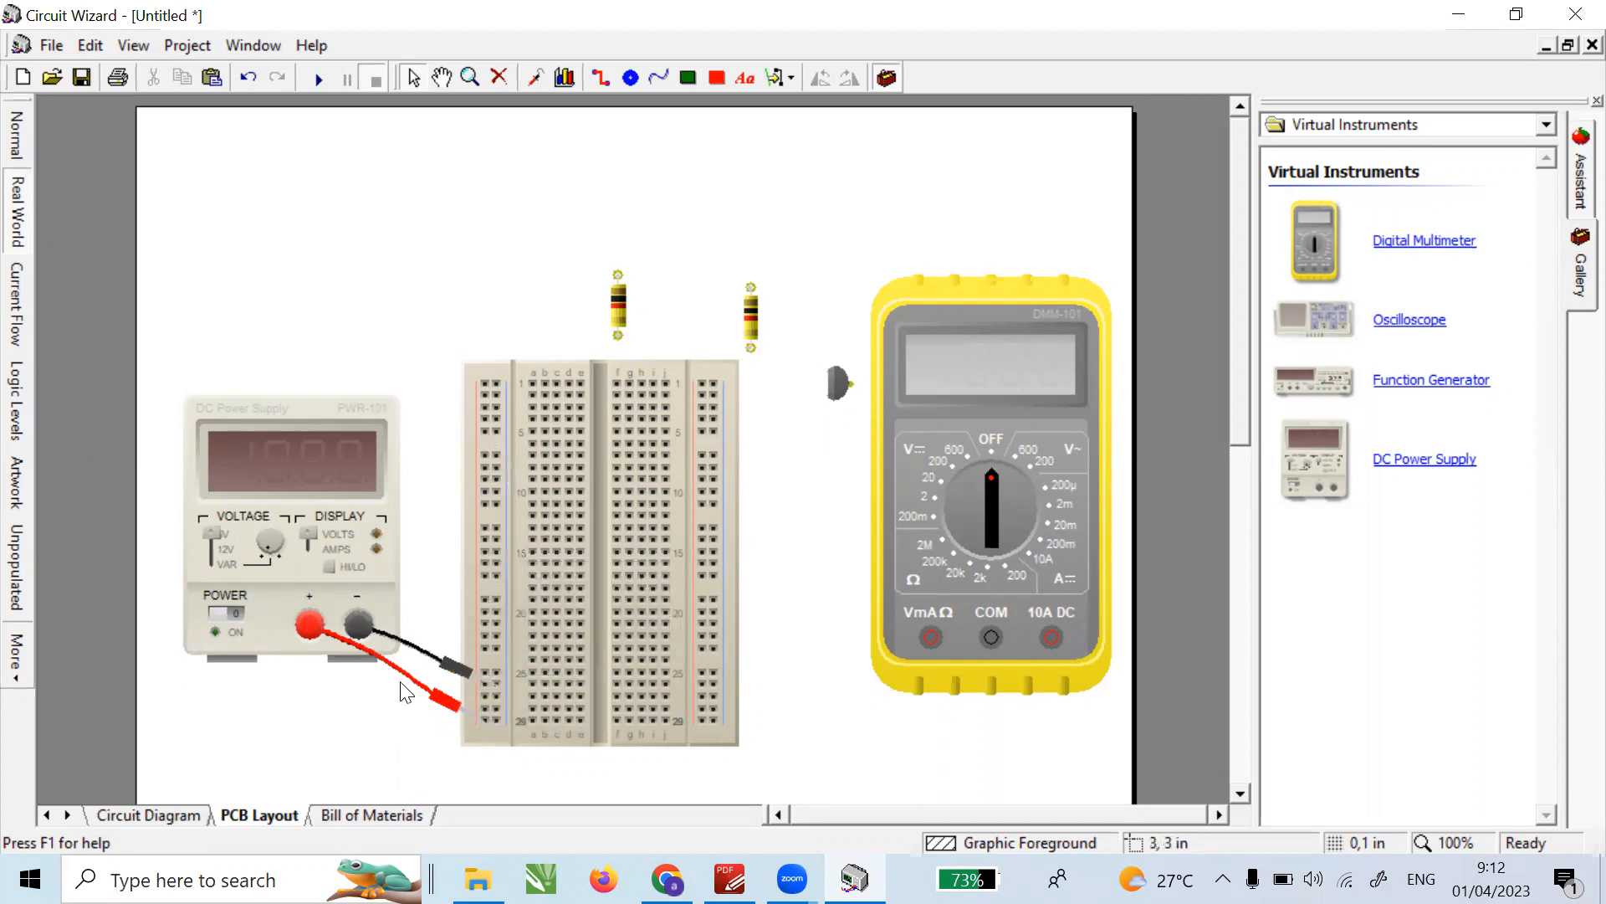
# - Run the simulation, turn on the DC Power Supply, set its variable voltage to 12 V, and stop the simulation
pyautogui.click(319, 78)
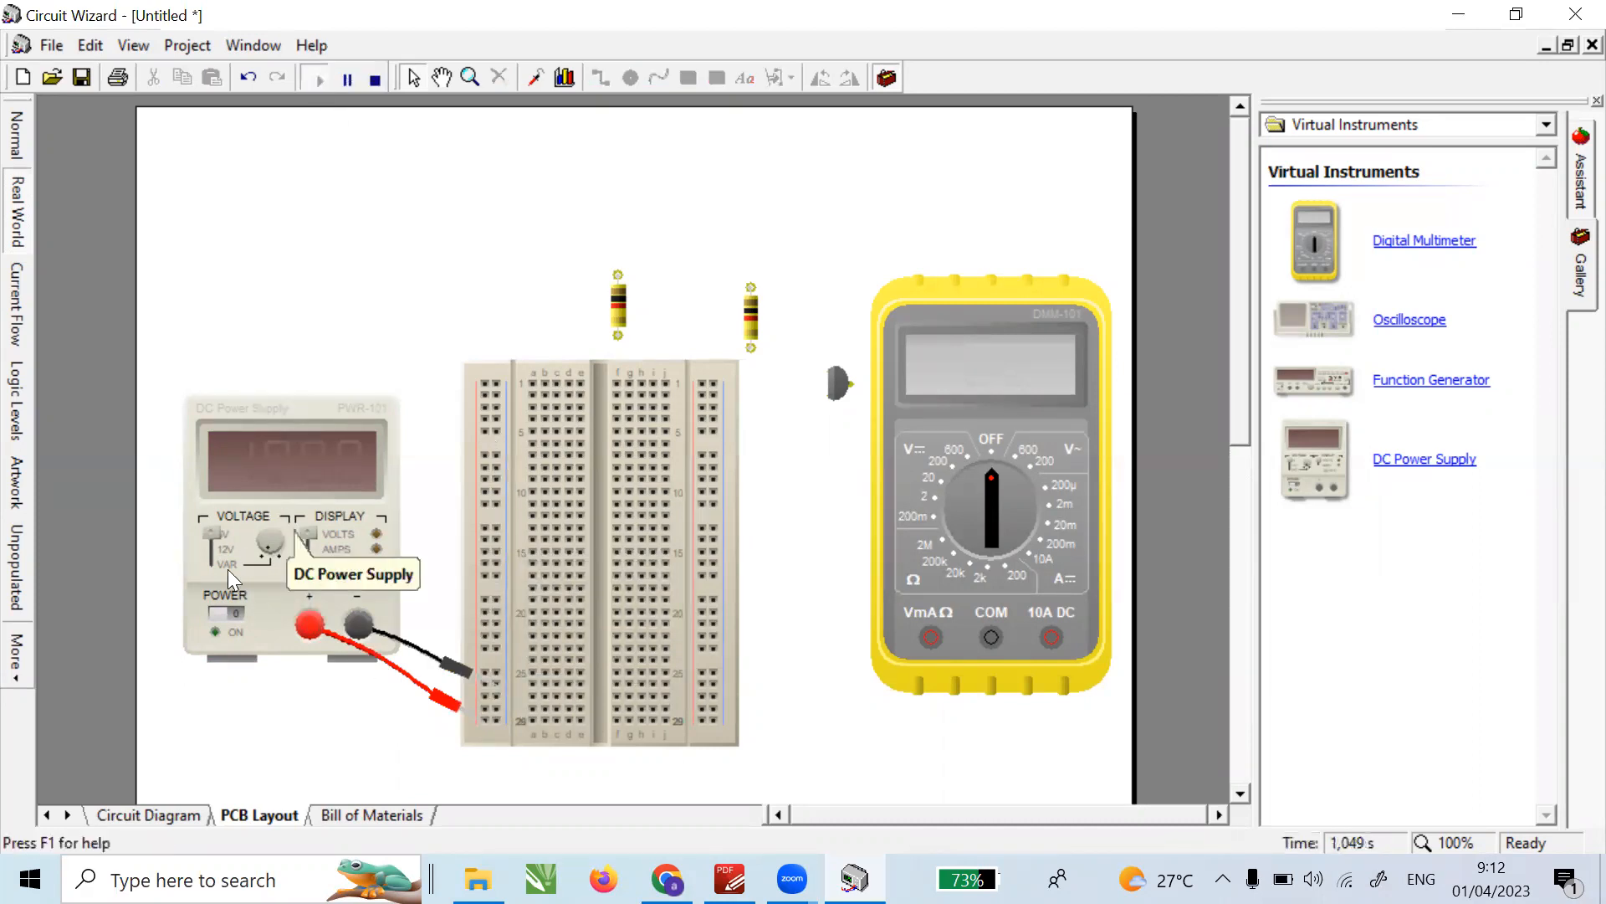
pyautogui.click(233, 625)
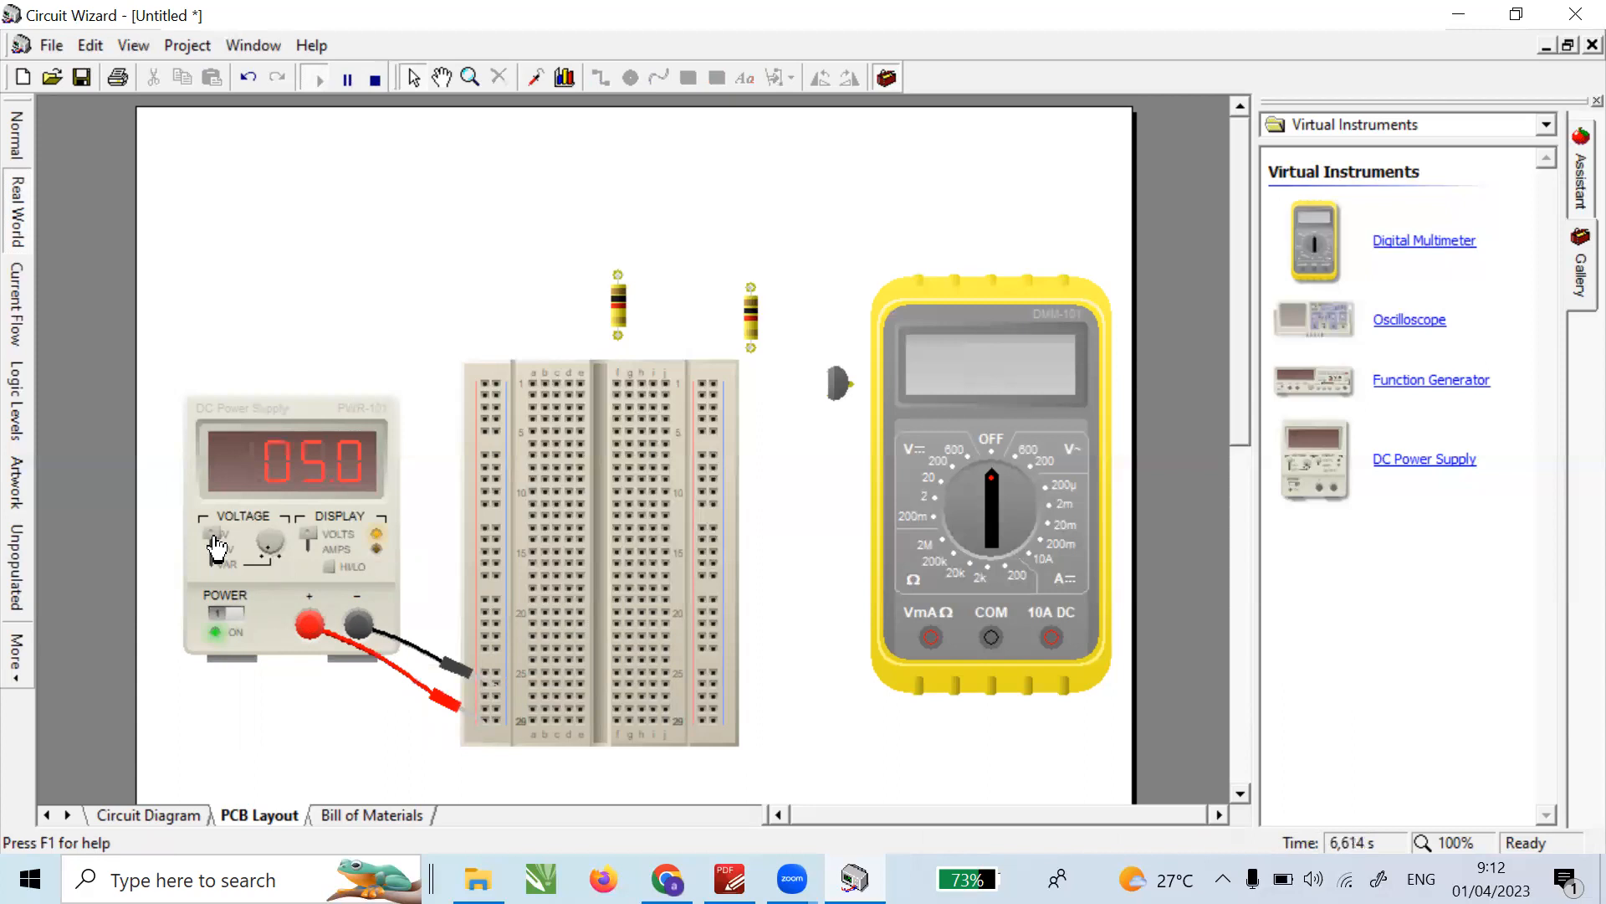
pyautogui.click(217, 576)
pyautogui.click(270, 548)
pyautogui.press('BackSpace')
pyautogui.write('12')
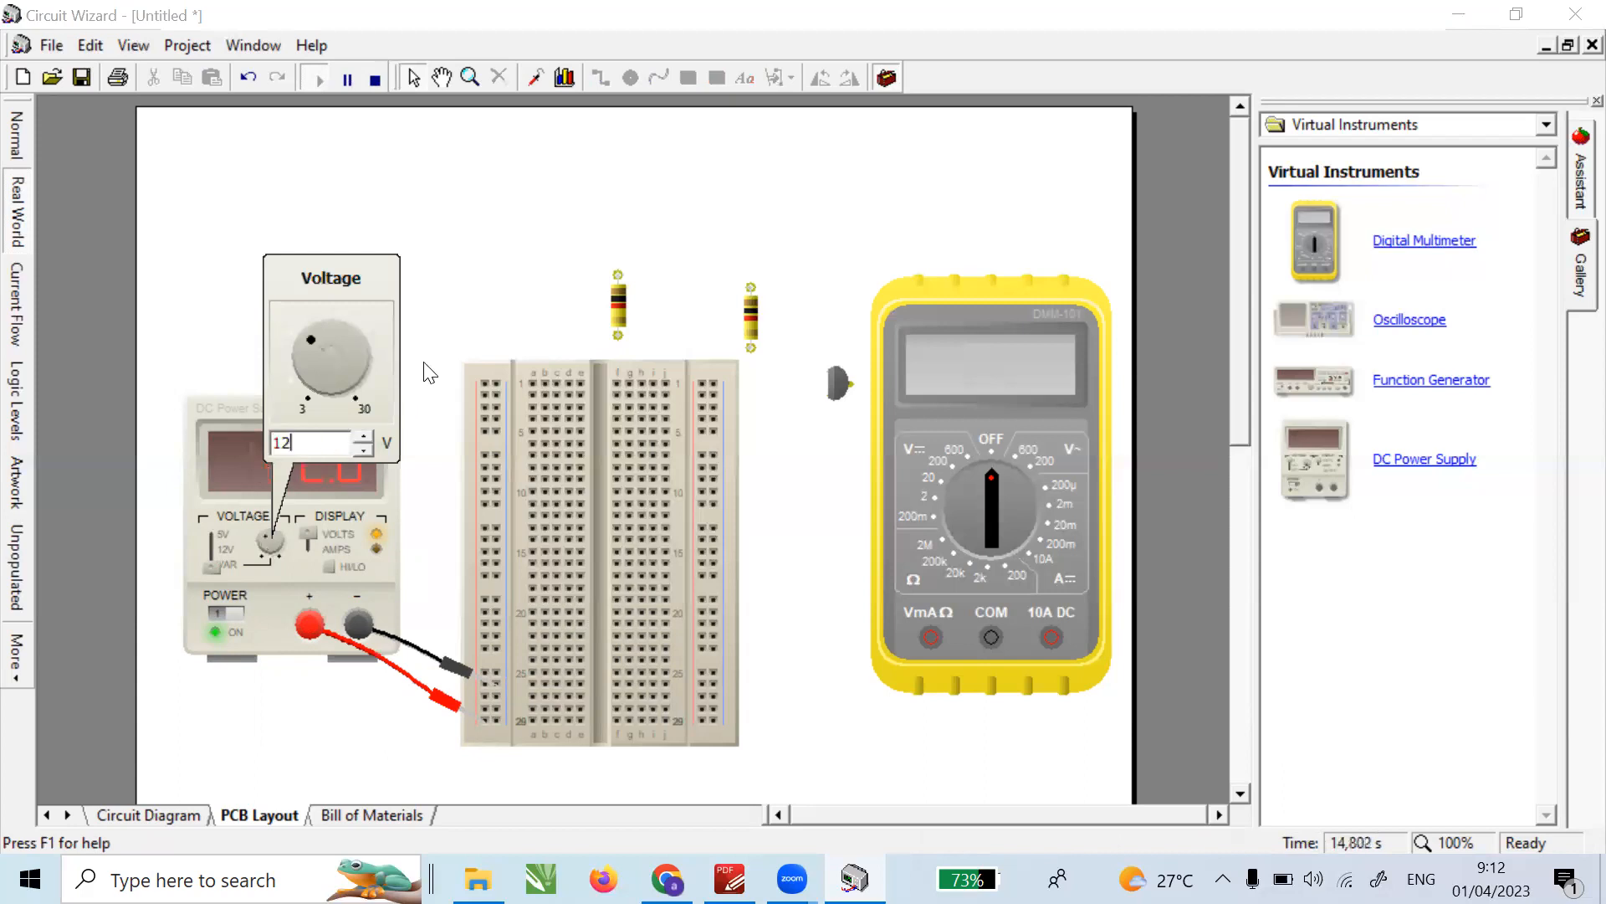
pyautogui.press('Return')
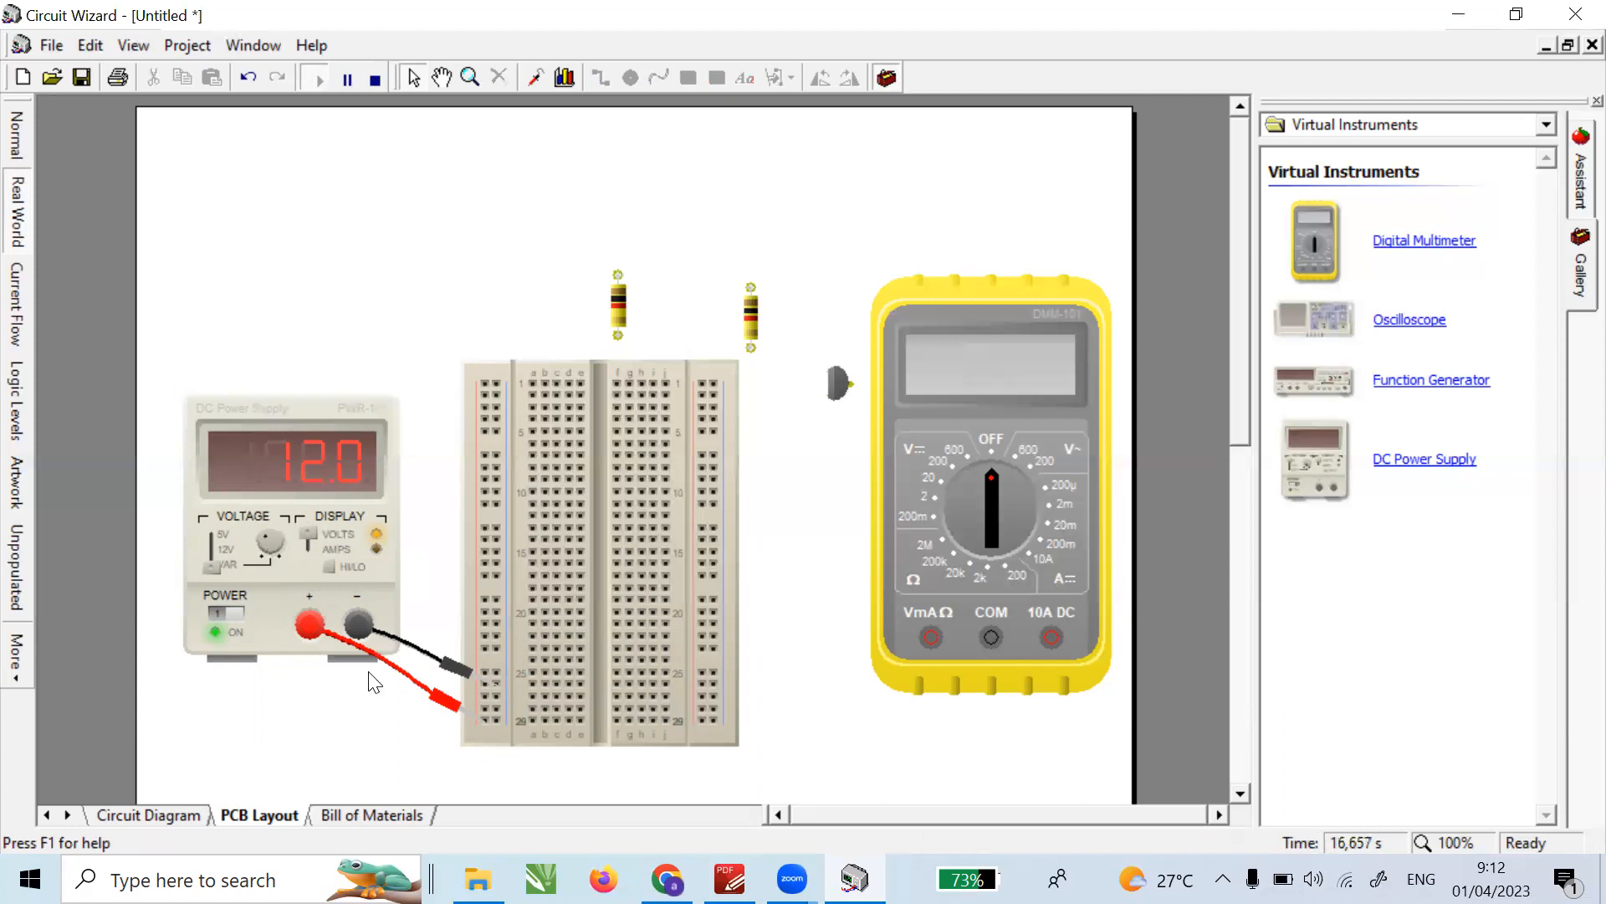
pyautogui.click(375, 81)
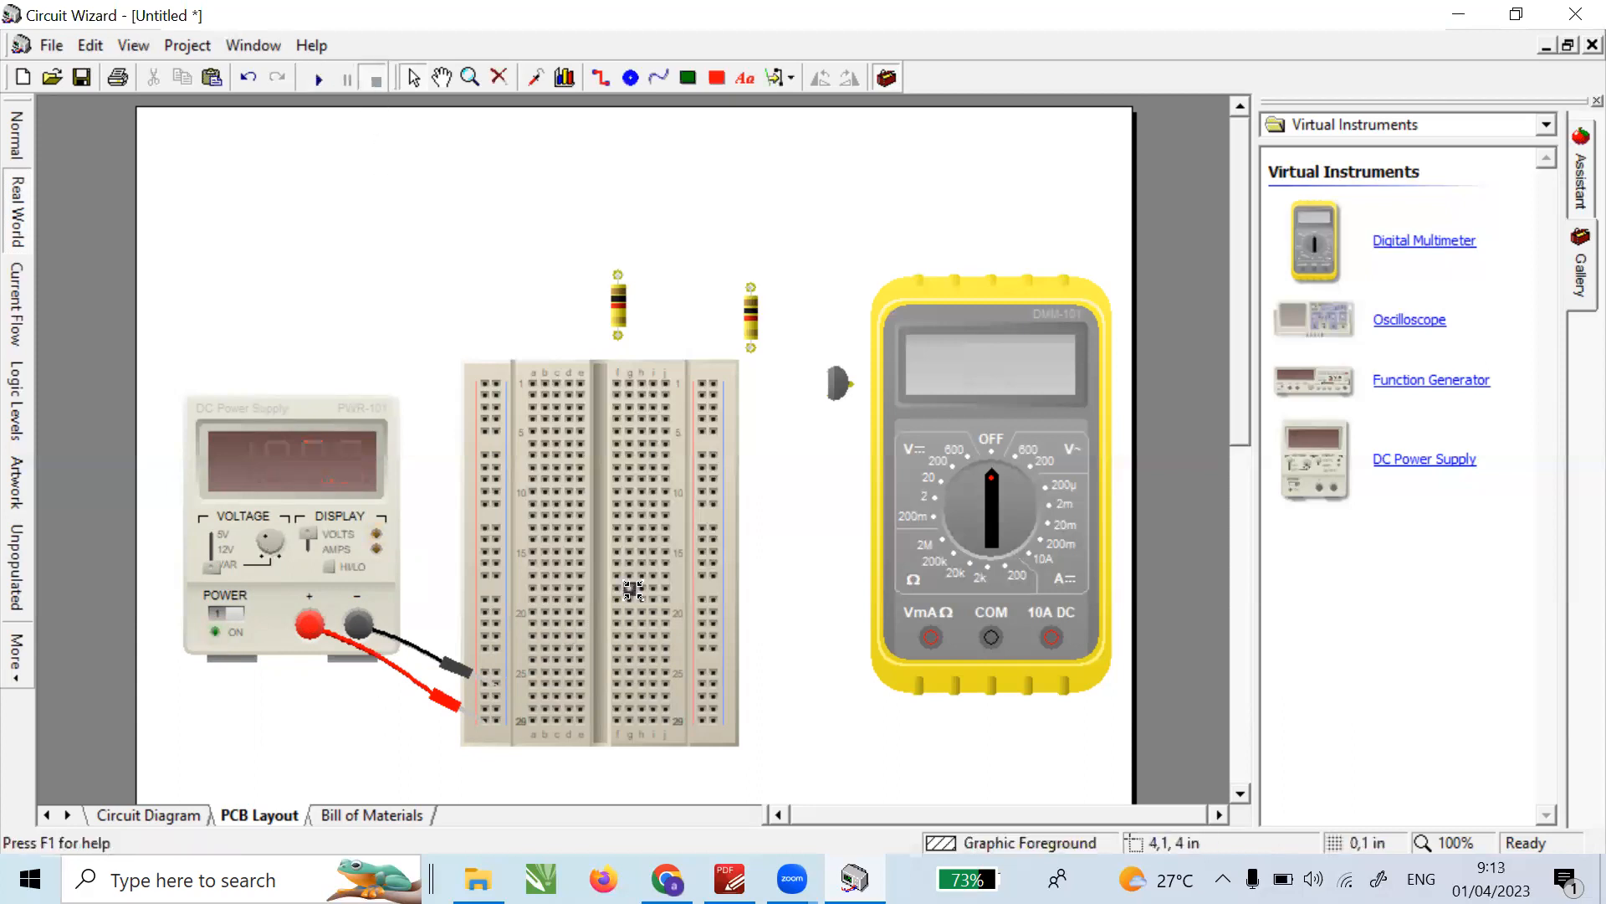
# - Recheck the Gambar 4.5 circuit in PDF-XChange Editor, return to Circuit Wizard, and set resistor R1 to 220 K
pyautogui.hotkey('alt', 'Tab')
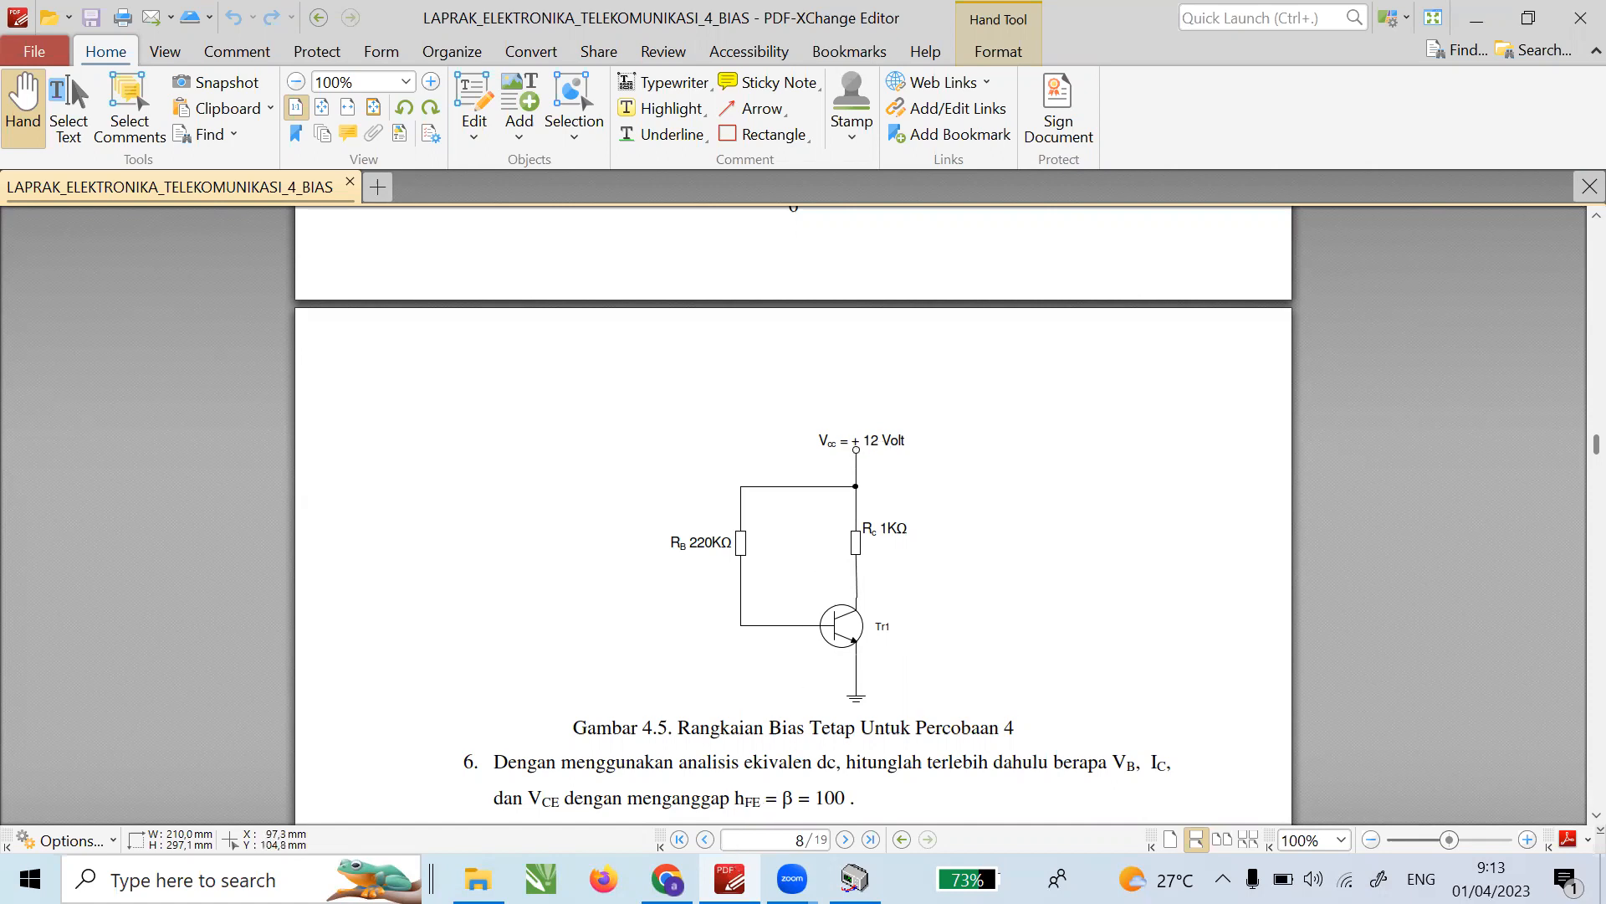
pyautogui.click(854, 879)
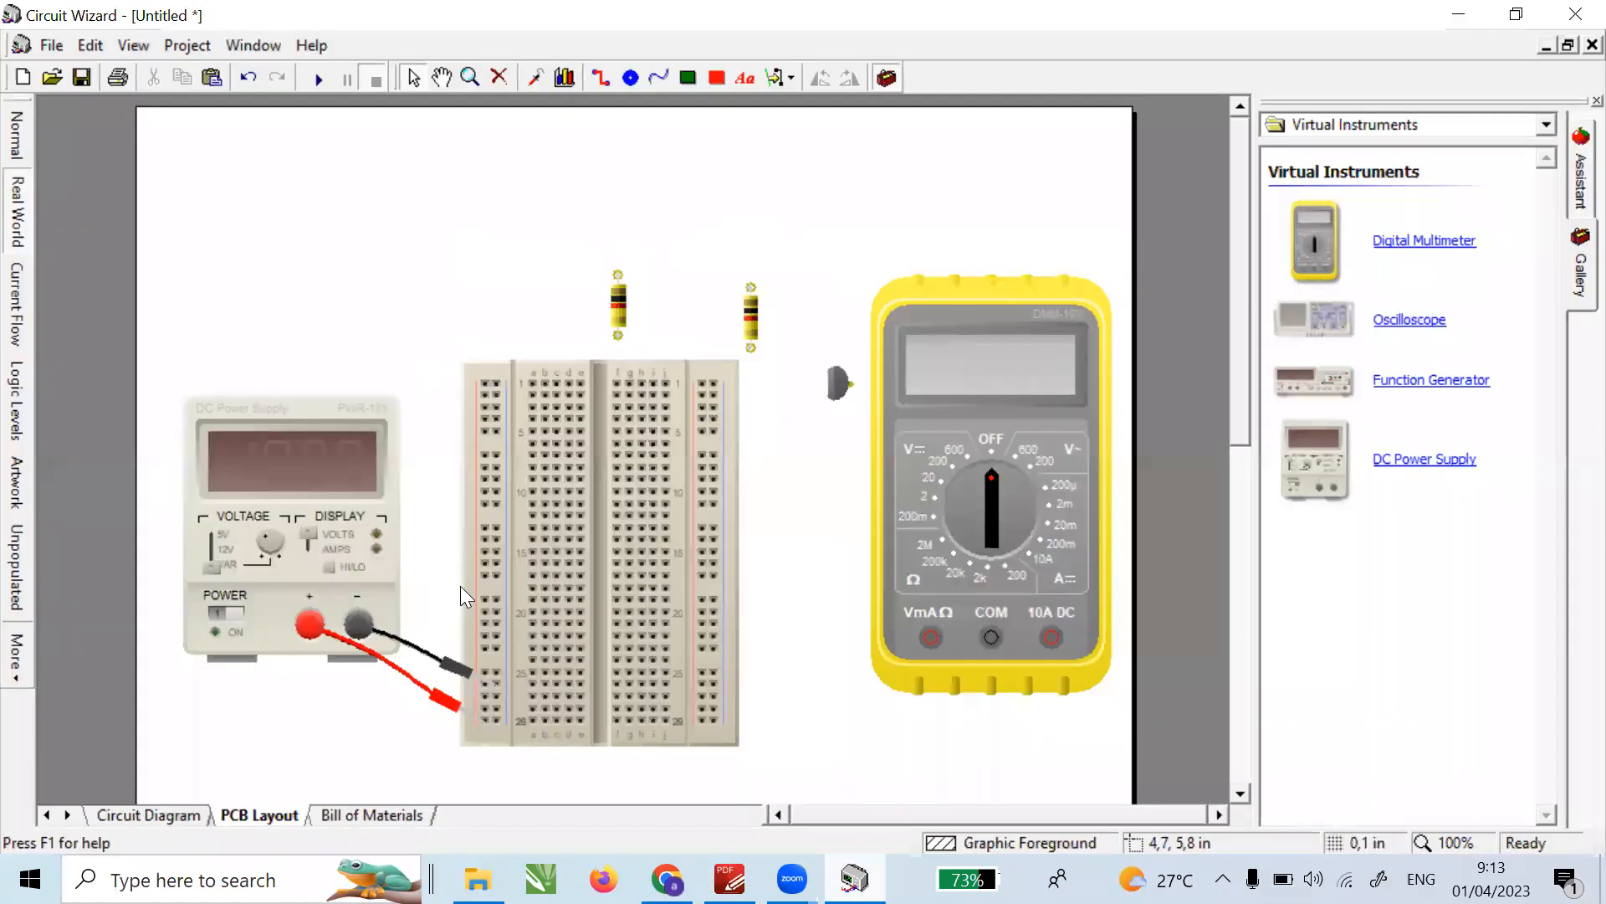
pyautogui.click(621, 324)
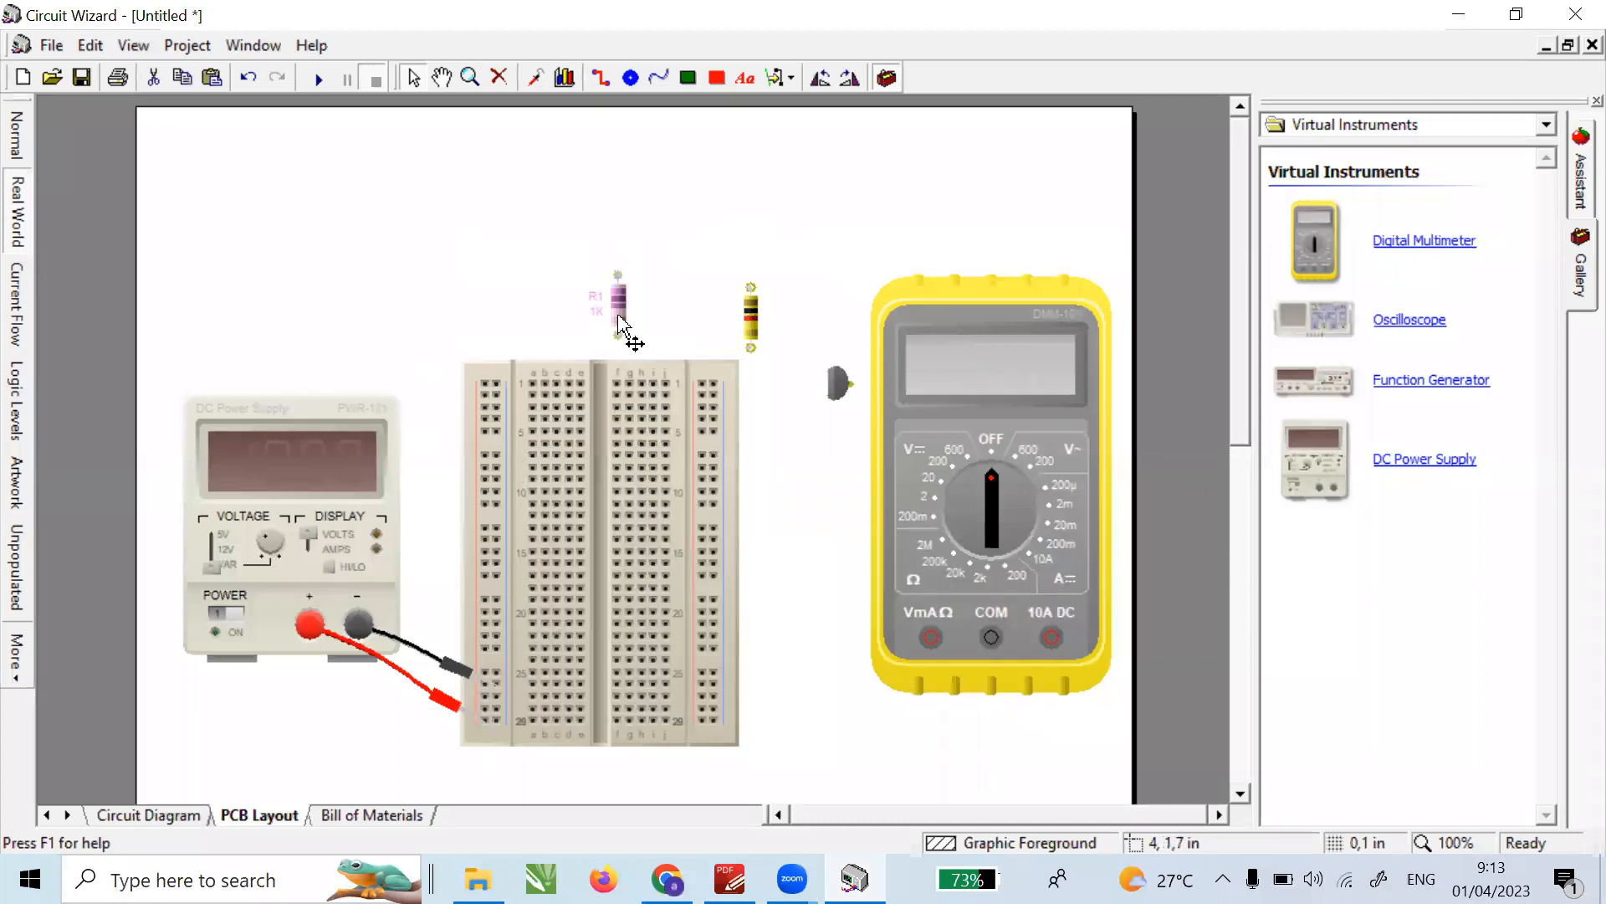
pyautogui.doubleClick(619, 318)
pyautogui.doubleClick(731, 483)
pyautogui.write('220')
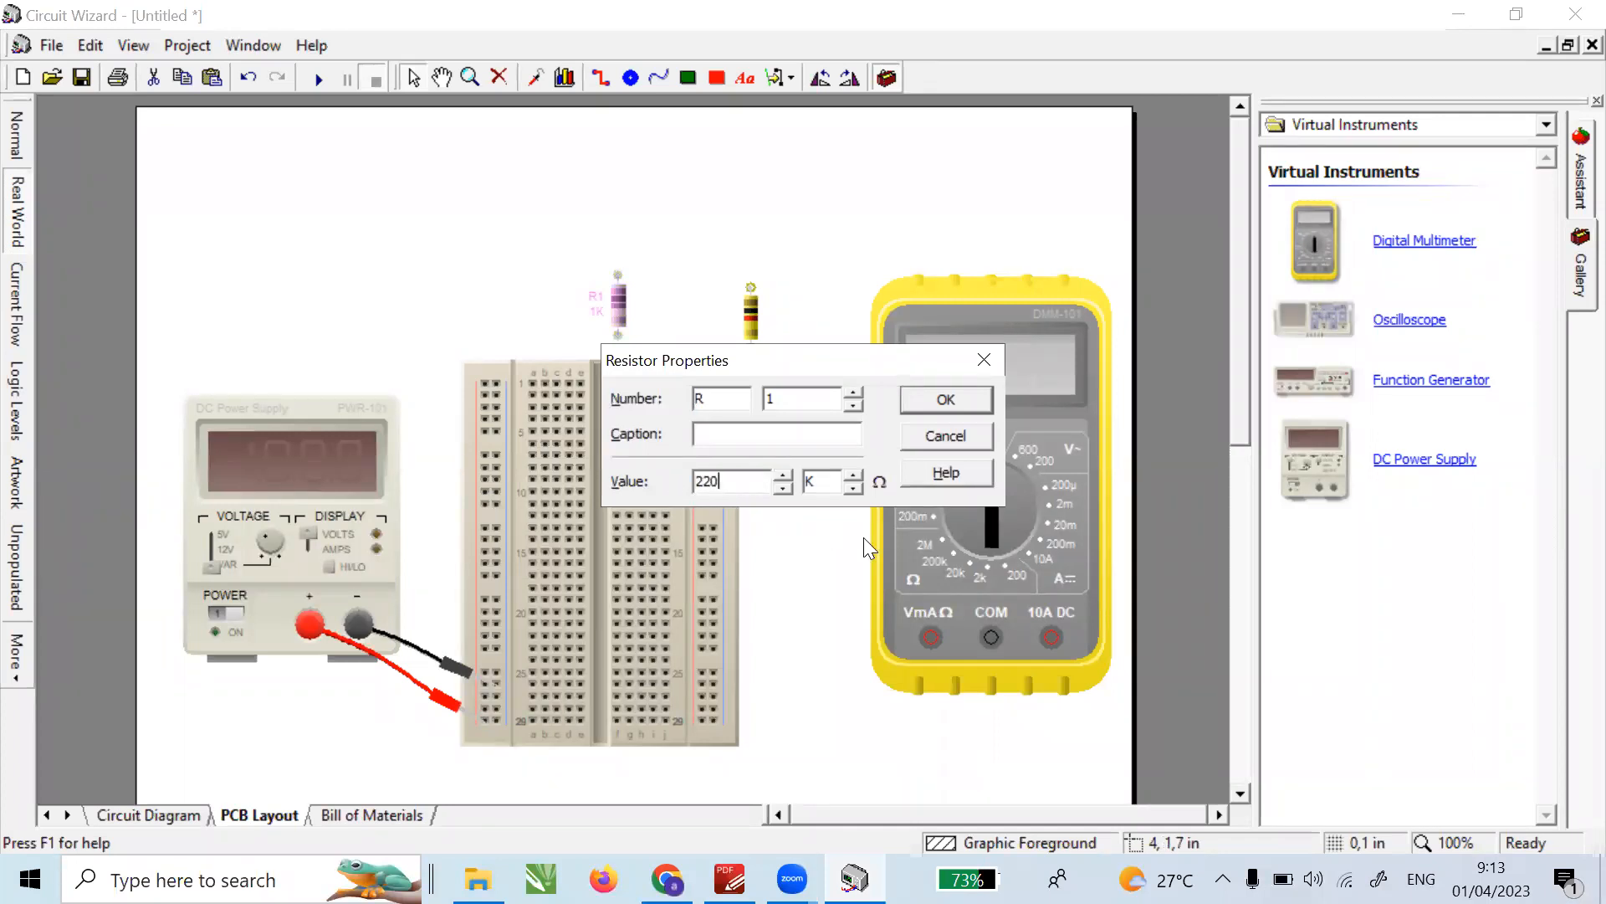
pyautogui.click(912, 405)
pyautogui.click(815, 344)
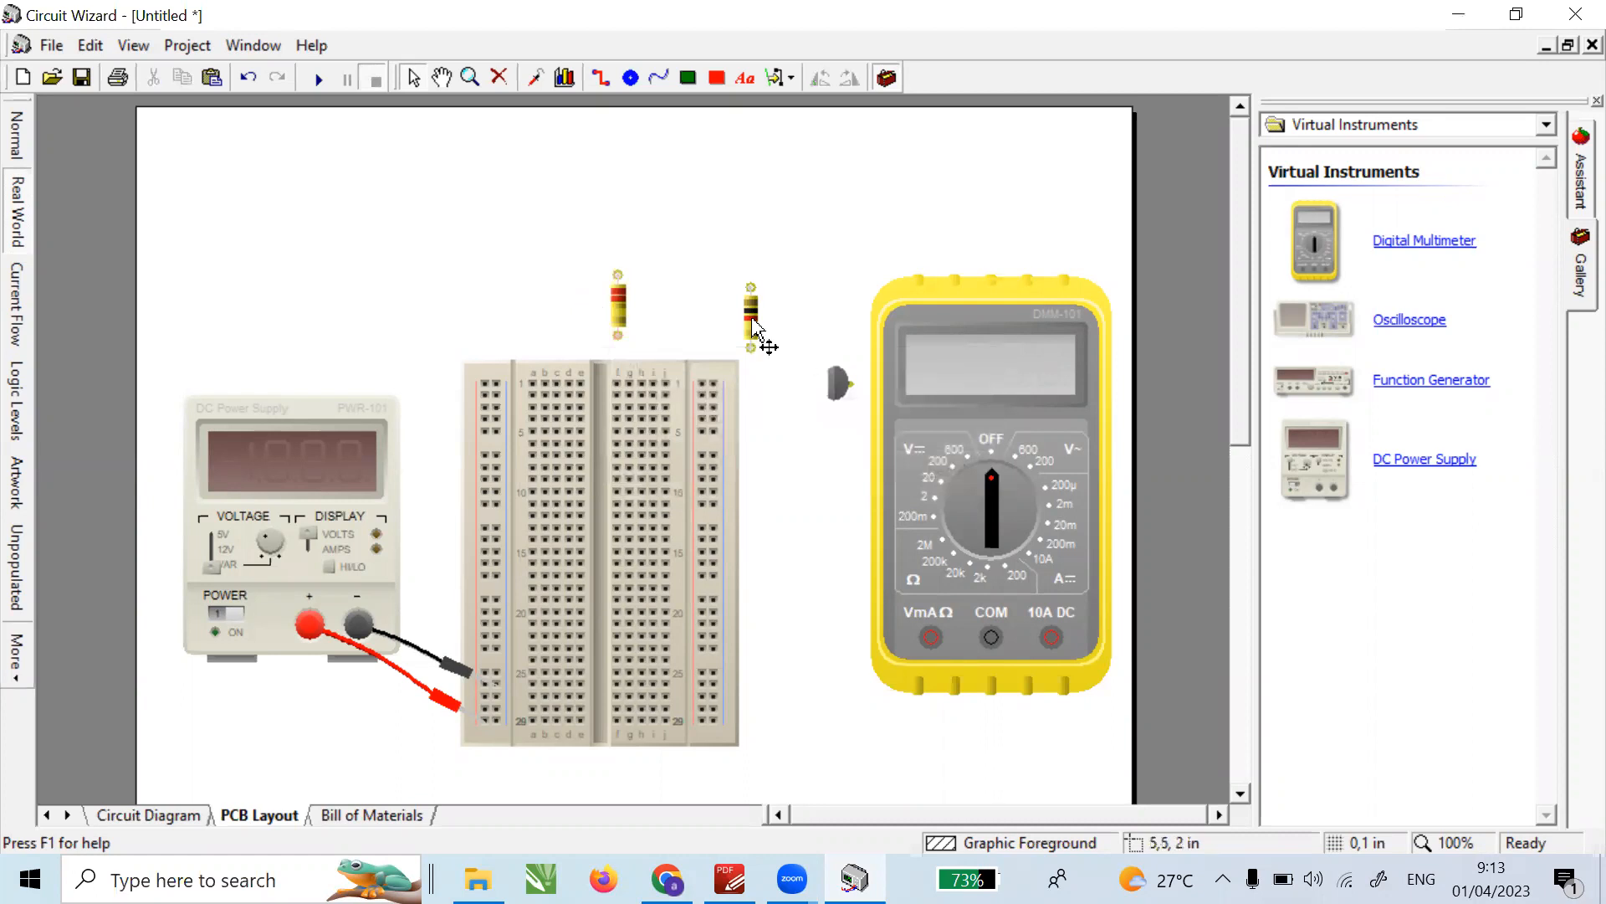
# - Open resistor R2's properties to check its value against the circuit's RC, then close them
pyautogui.click(752, 322)
pyautogui.doubleClick(751, 319)
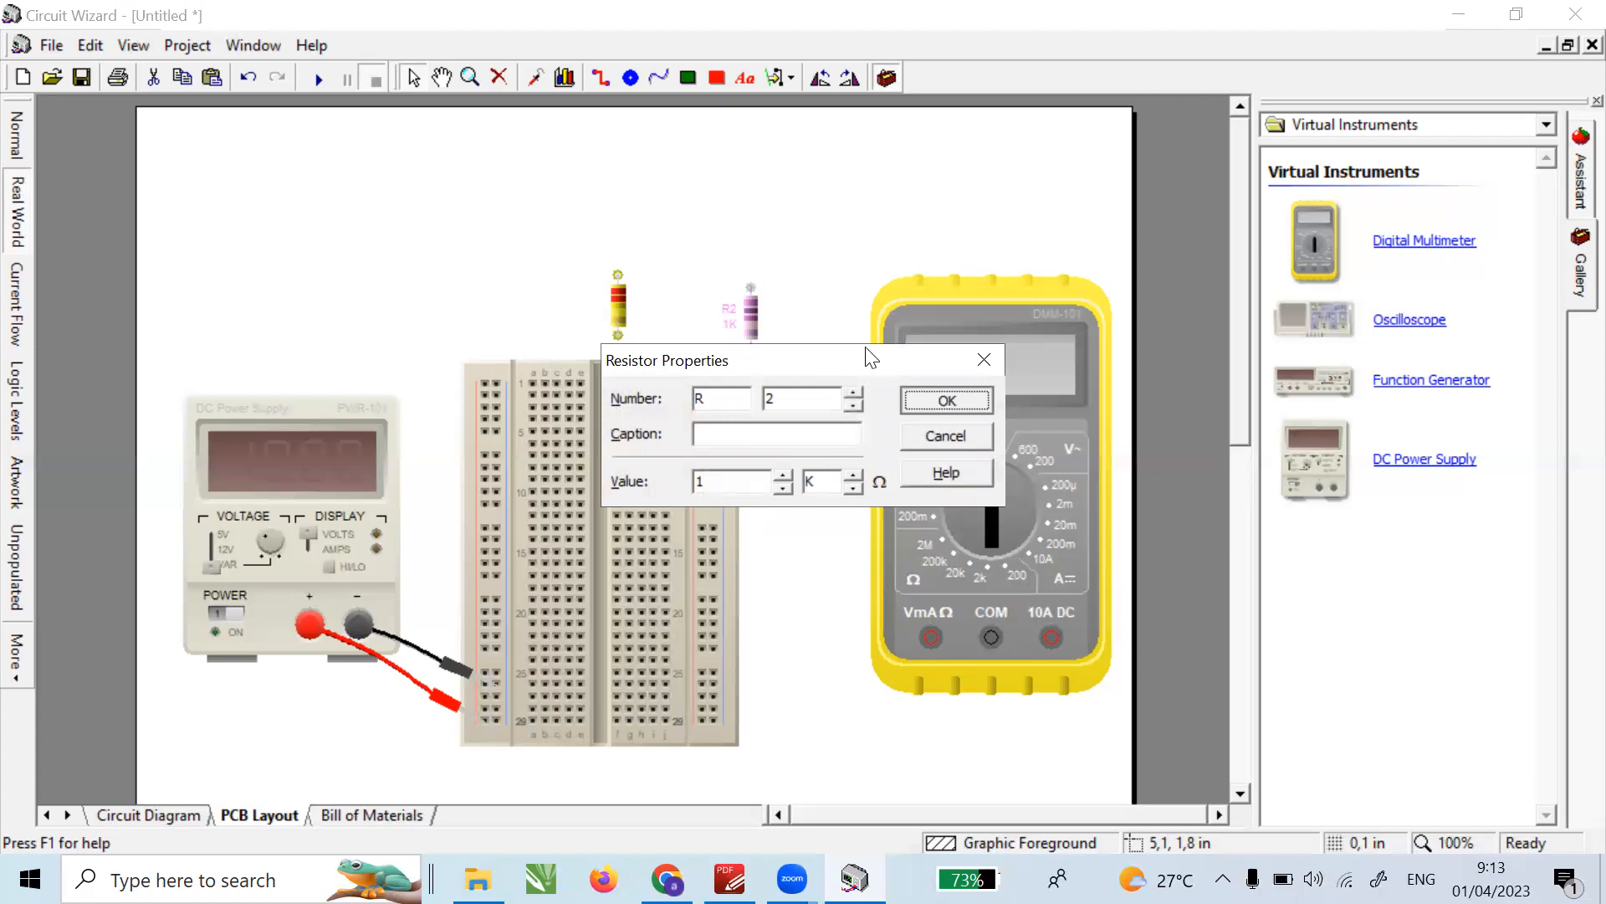
pyautogui.click(944, 401)
pyautogui.click(803, 279)
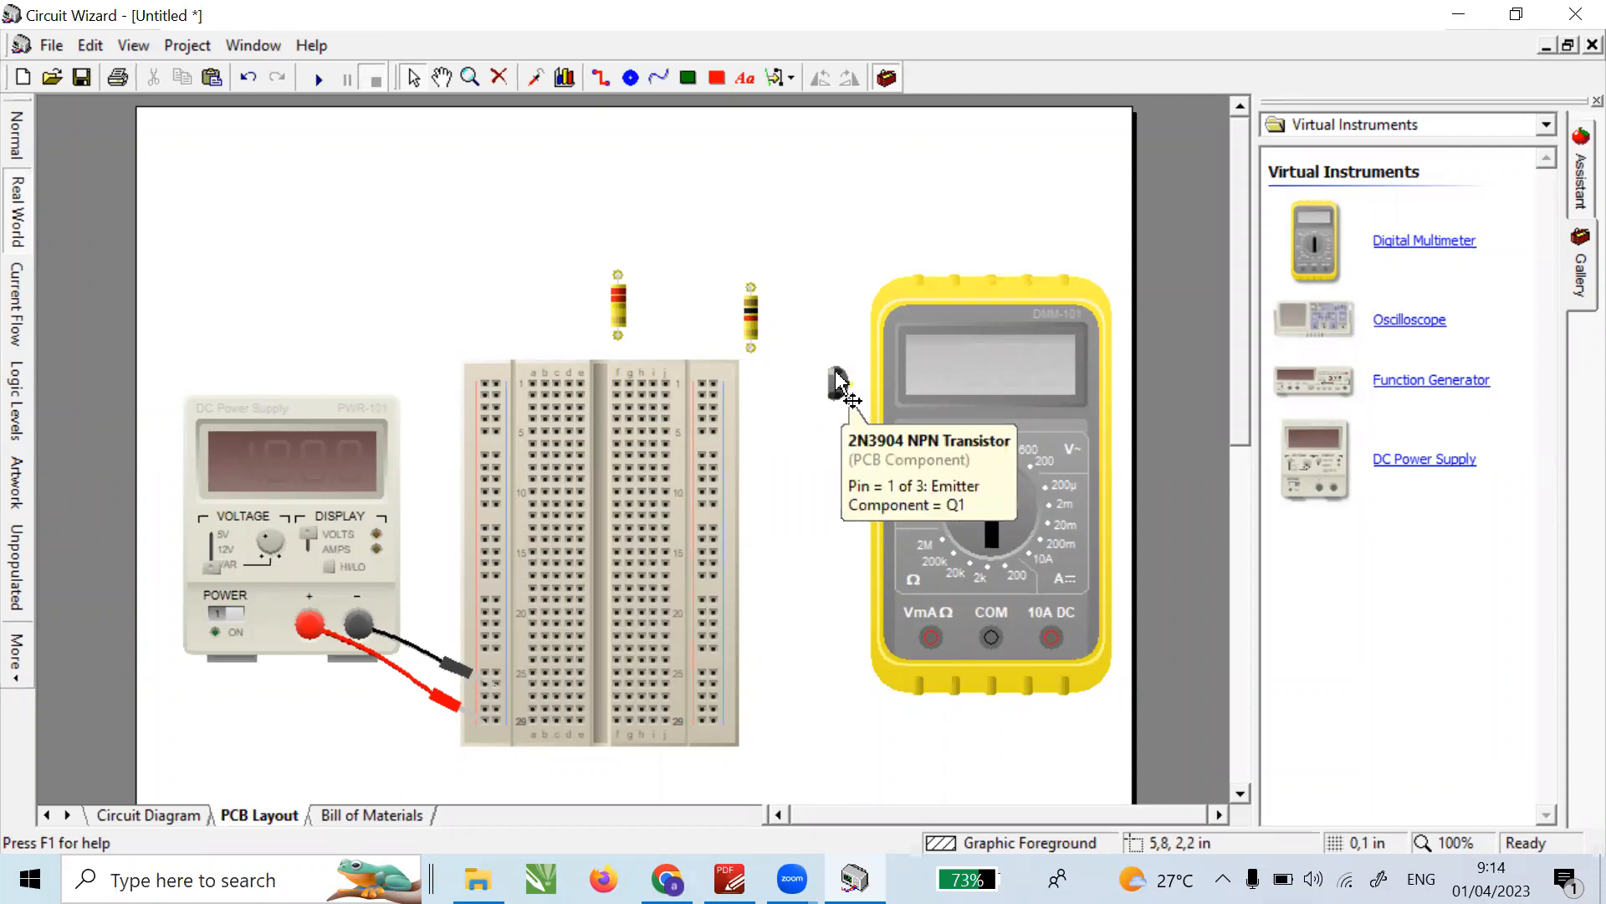
# - Identify the pins of transistor Q1, rotate it 180°, and place it on the breadboard's left half around rows 8 to 10
pyautogui.click(839, 379)
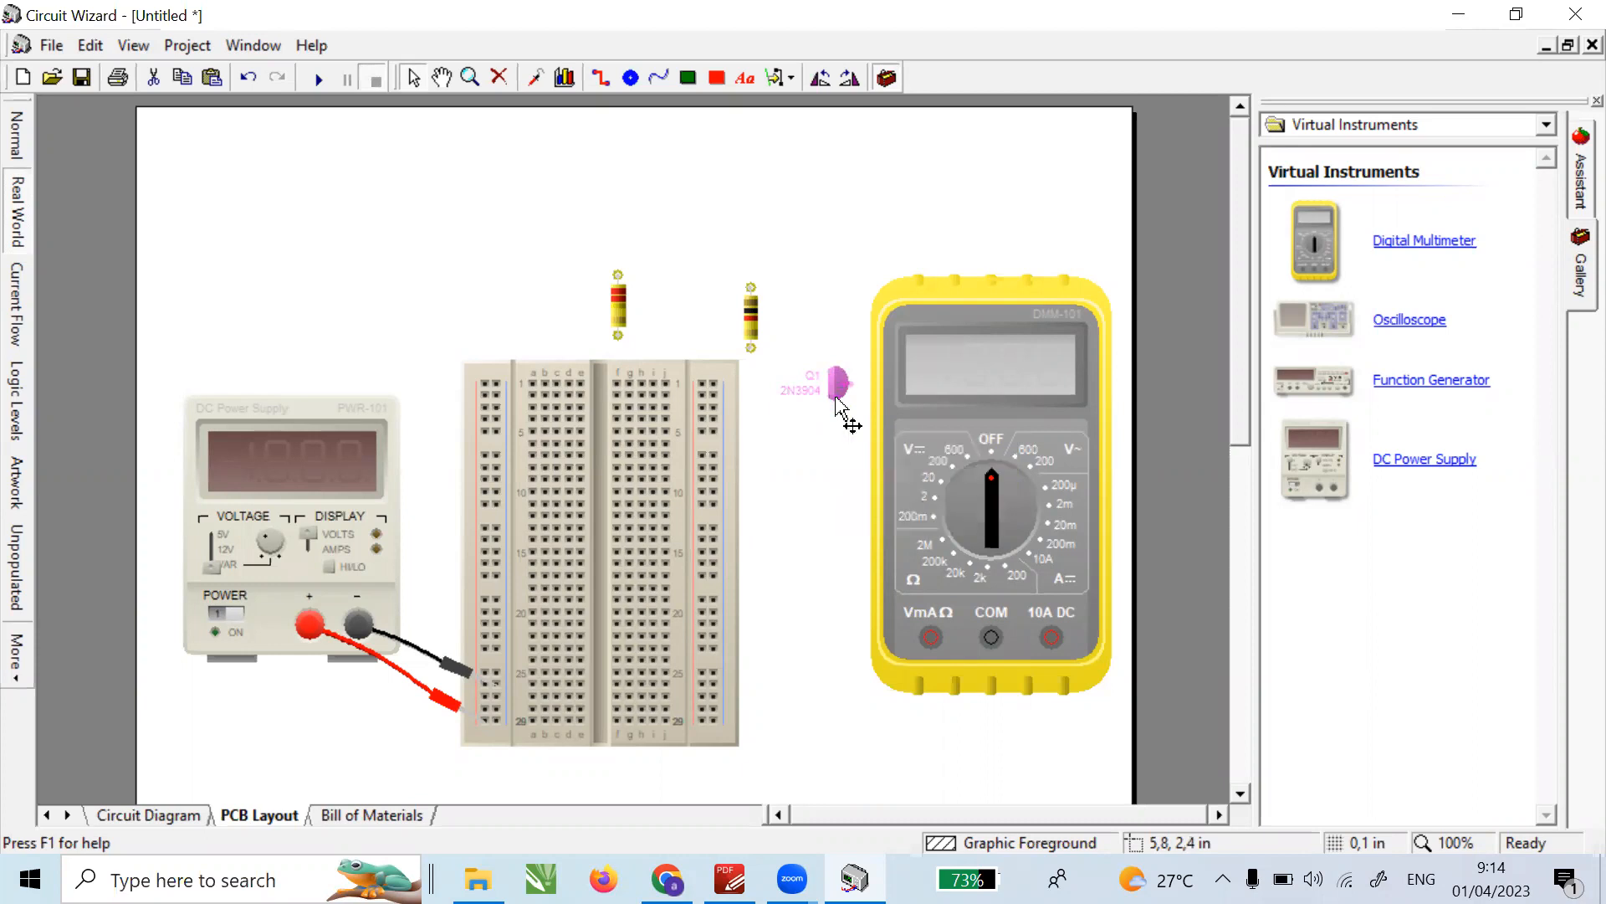
pyautogui.click(839, 403)
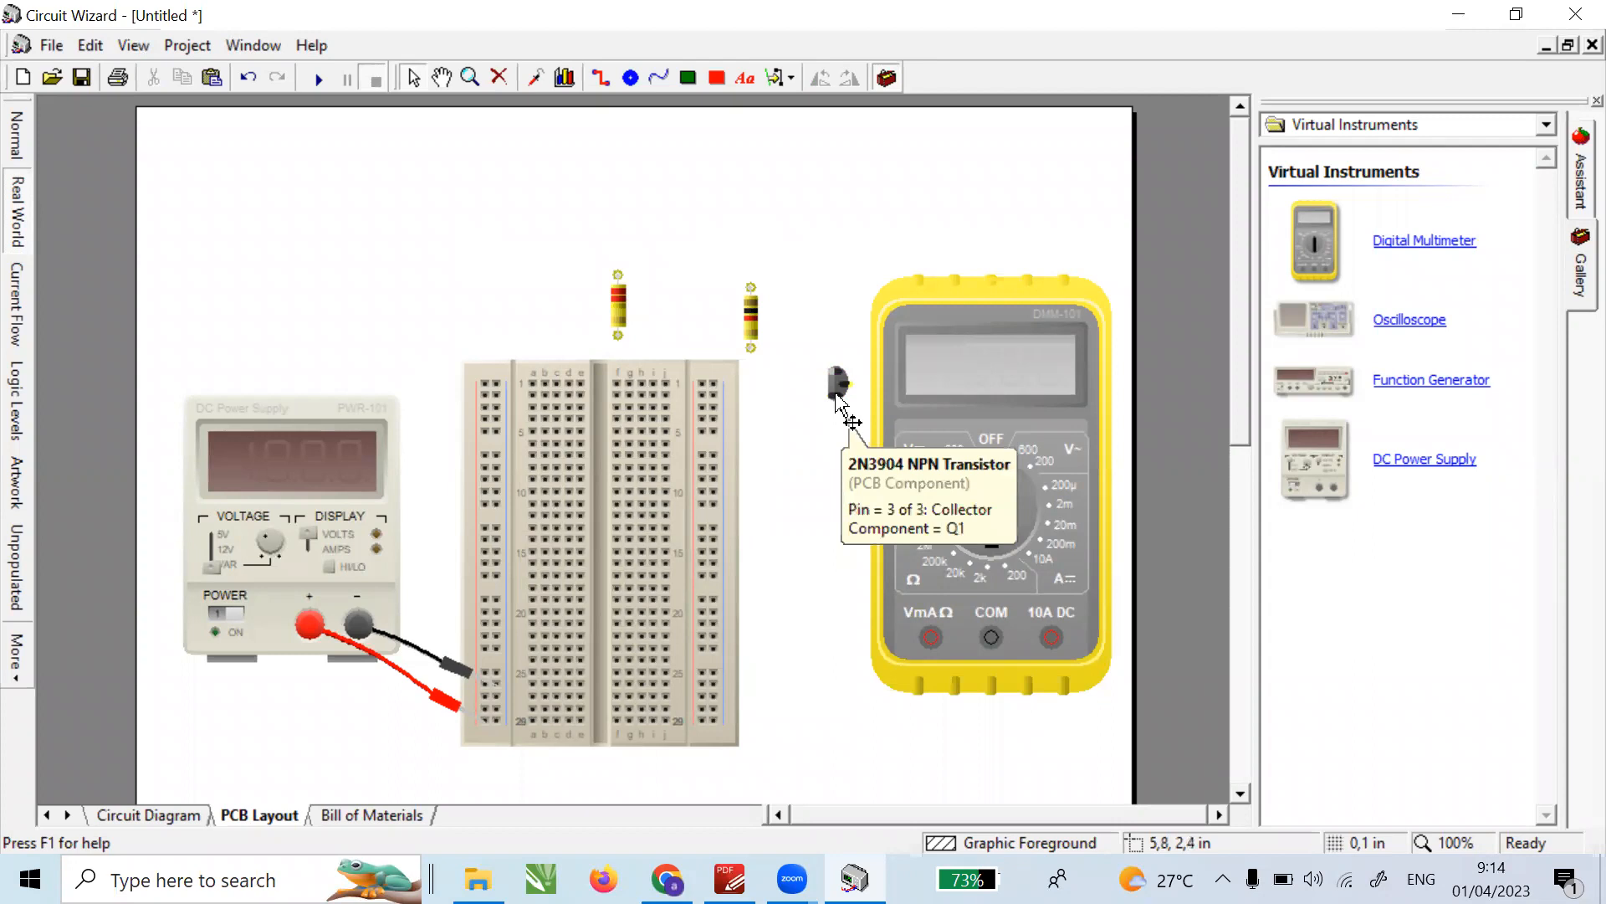
pyautogui.click(836, 395)
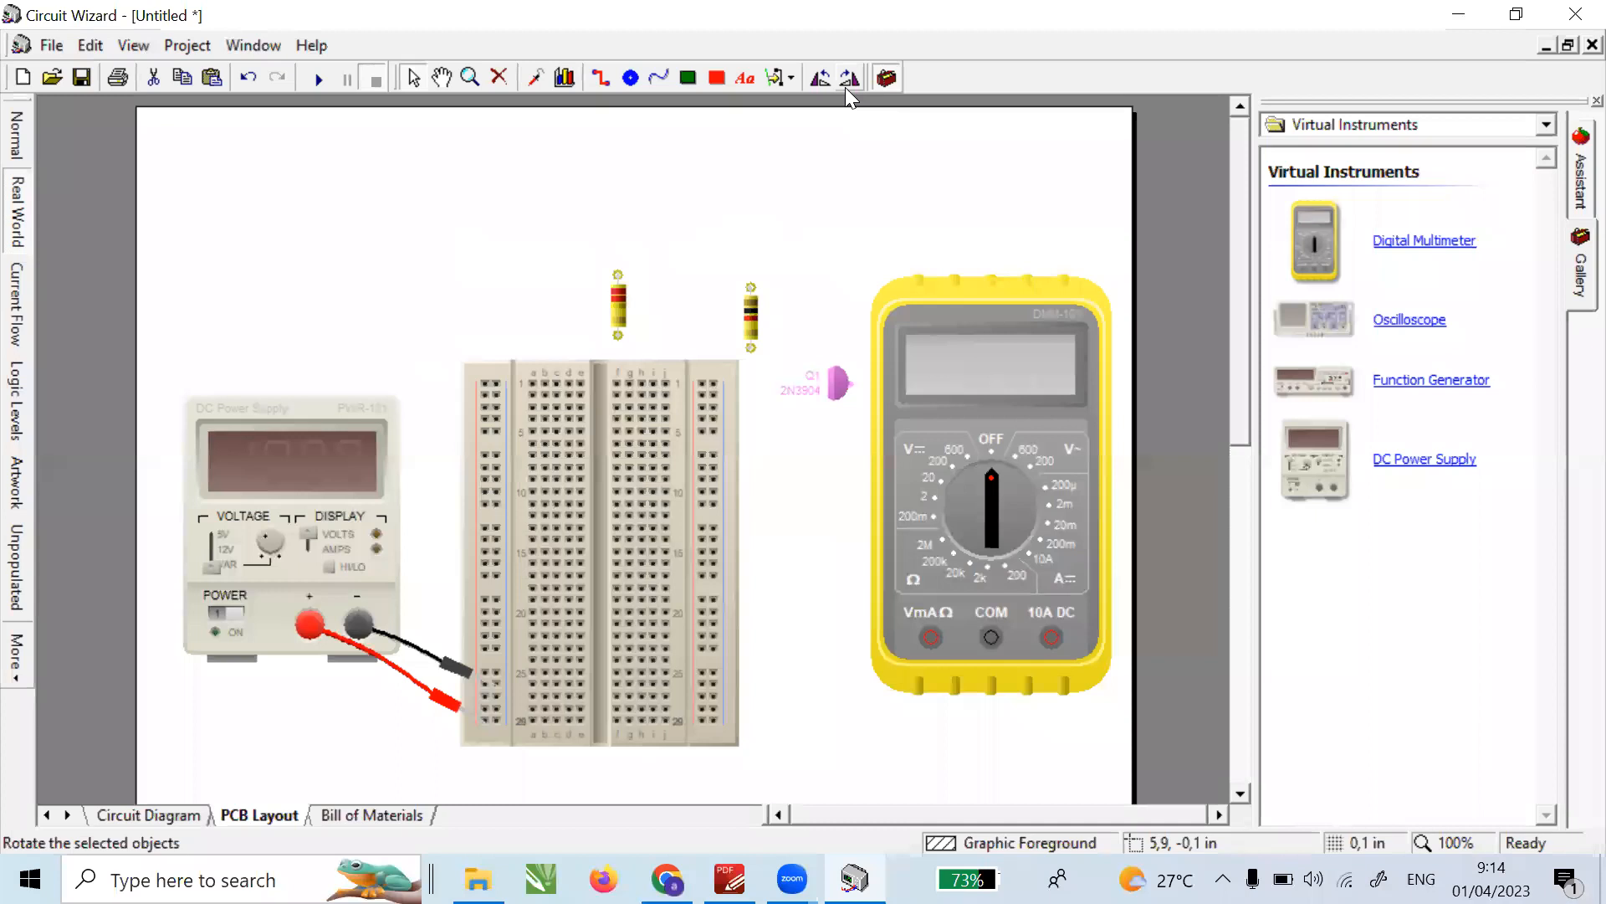
pyautogui.click(843, 506)
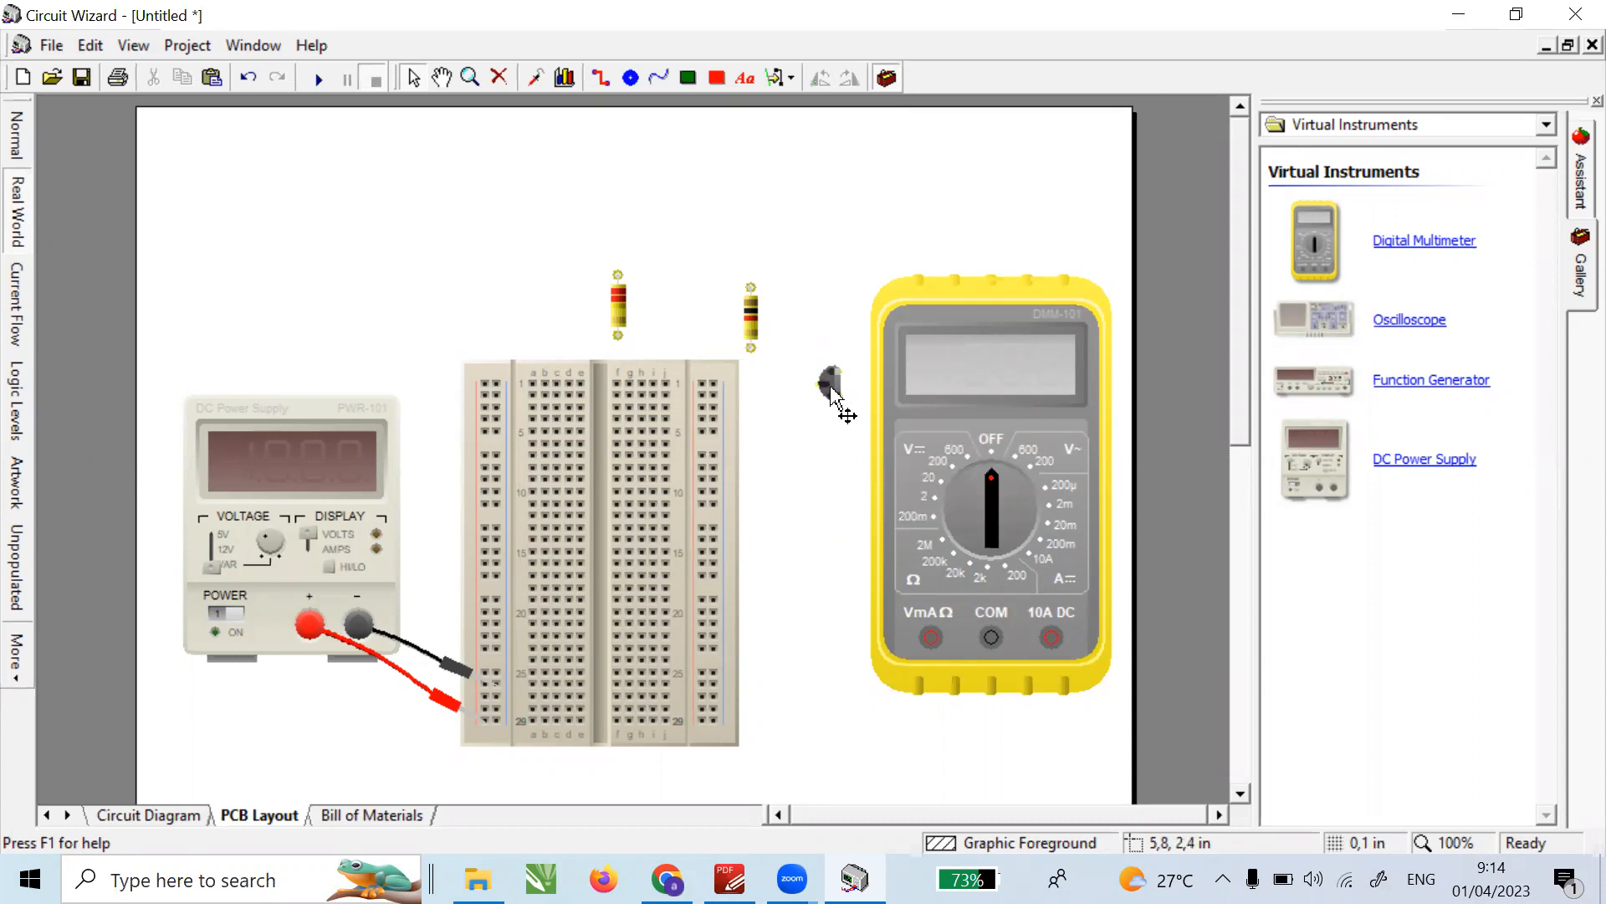
pyautogui.moveTo(832, 390); pyautogui.dragTo(770, 510)
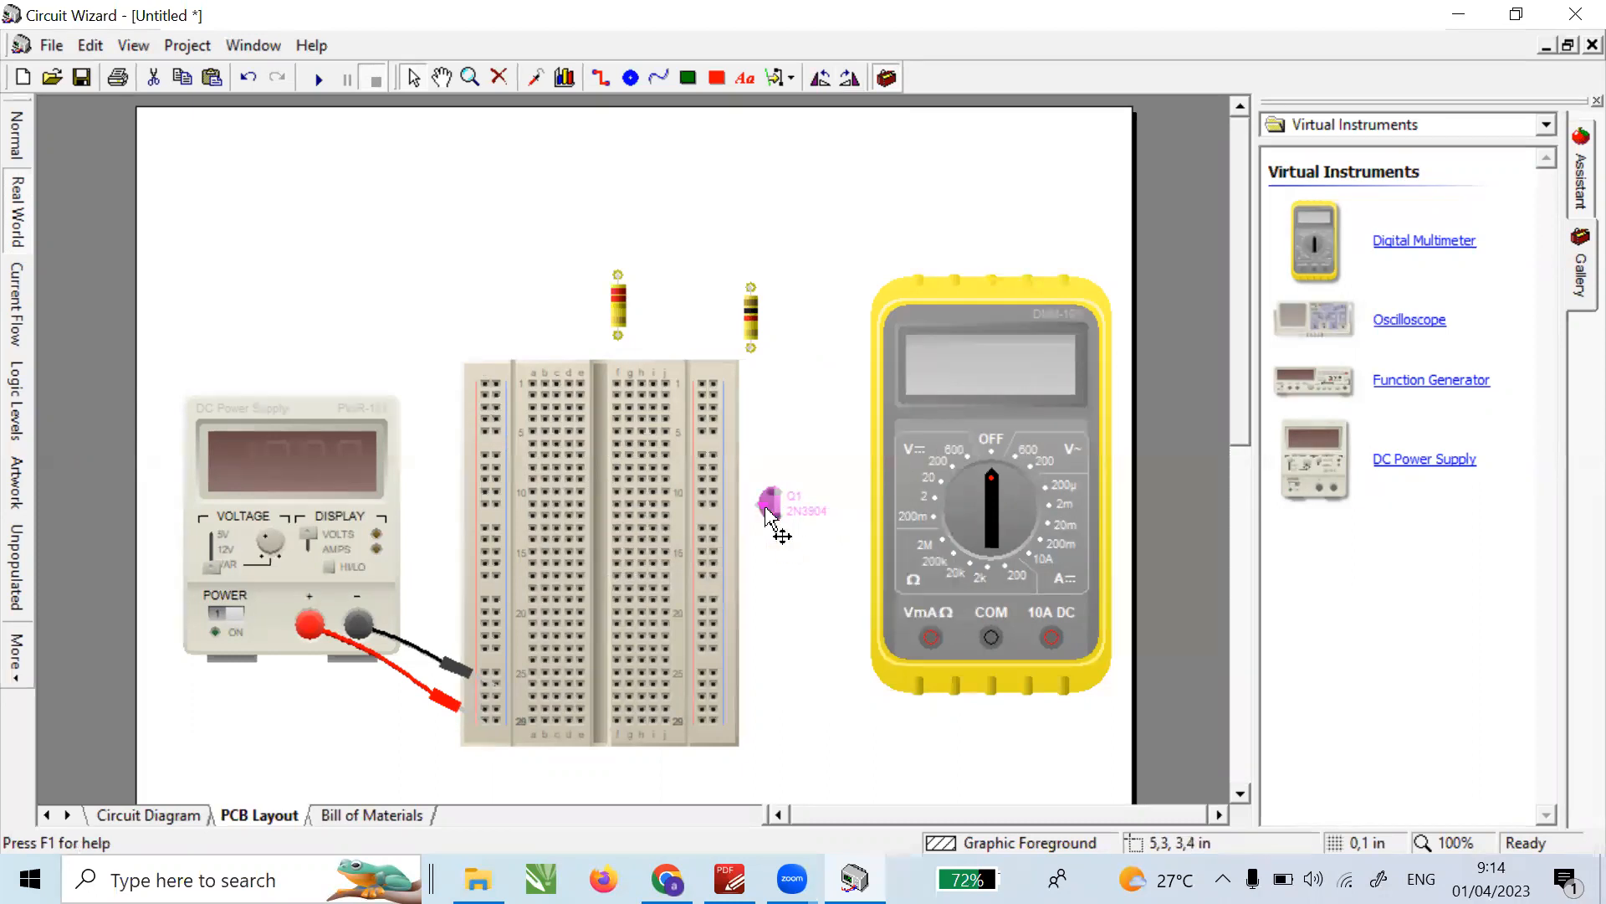
pyautogui.moveTo(772, 516); pyautogui.dragTo(559, 478)
pyautogui.click(542, 485)
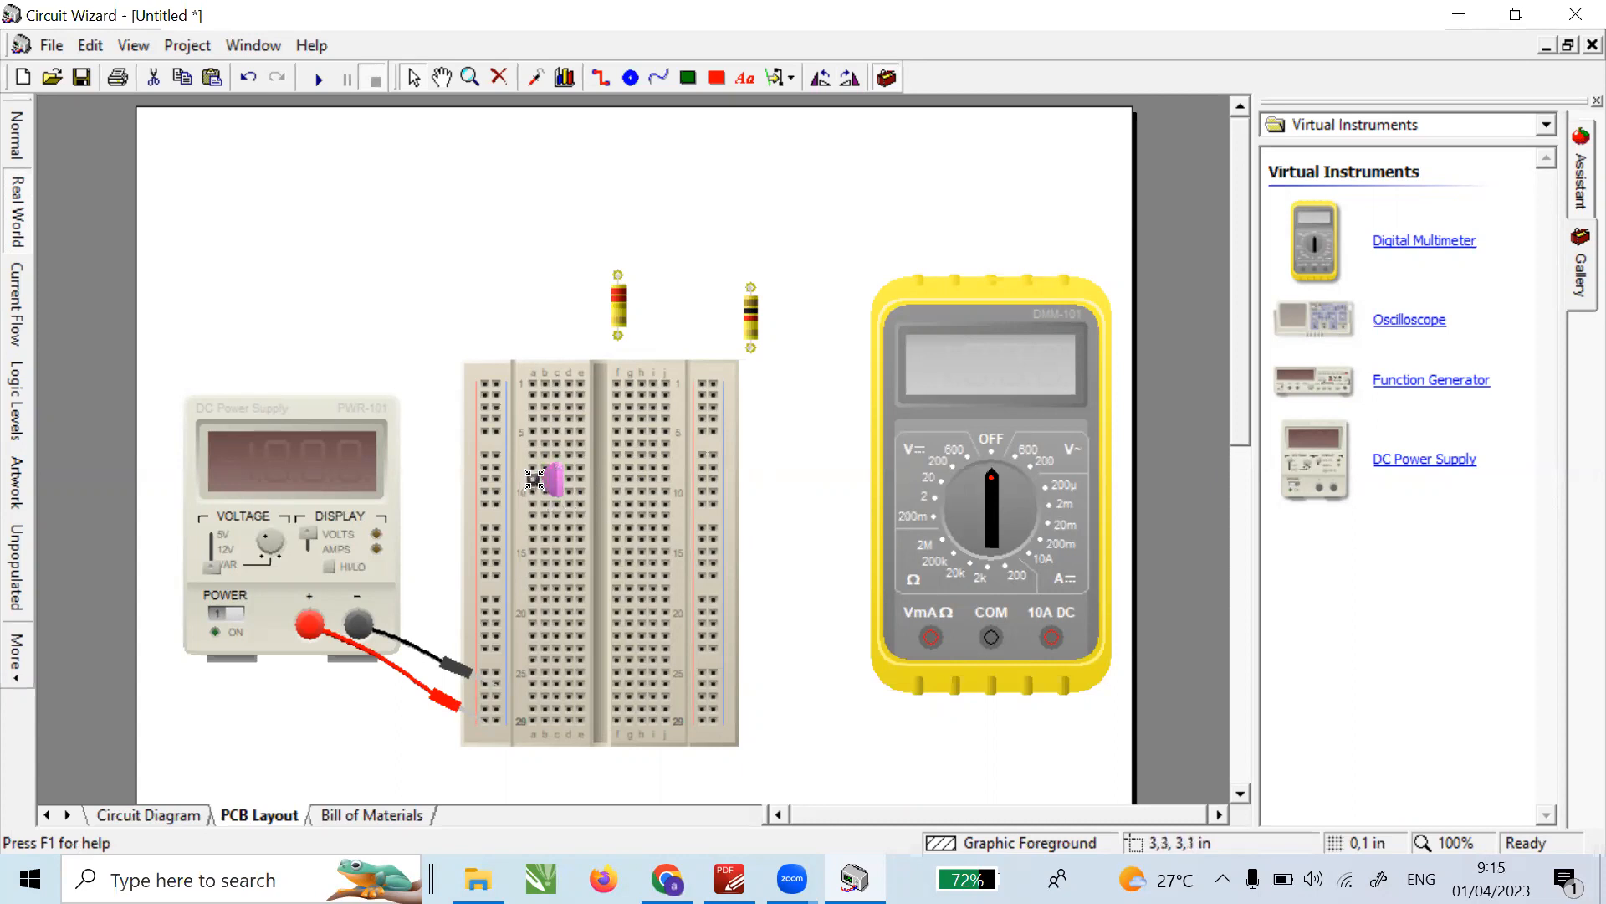
# - Place resistor R1 vertically in breadboard column a starting at A4, and R2 vertically in column e just above the transistor
pyautogui.click(624, 314)
pyautogui.moveTo(624, 313); pyautogui.dragTo(532, 449)
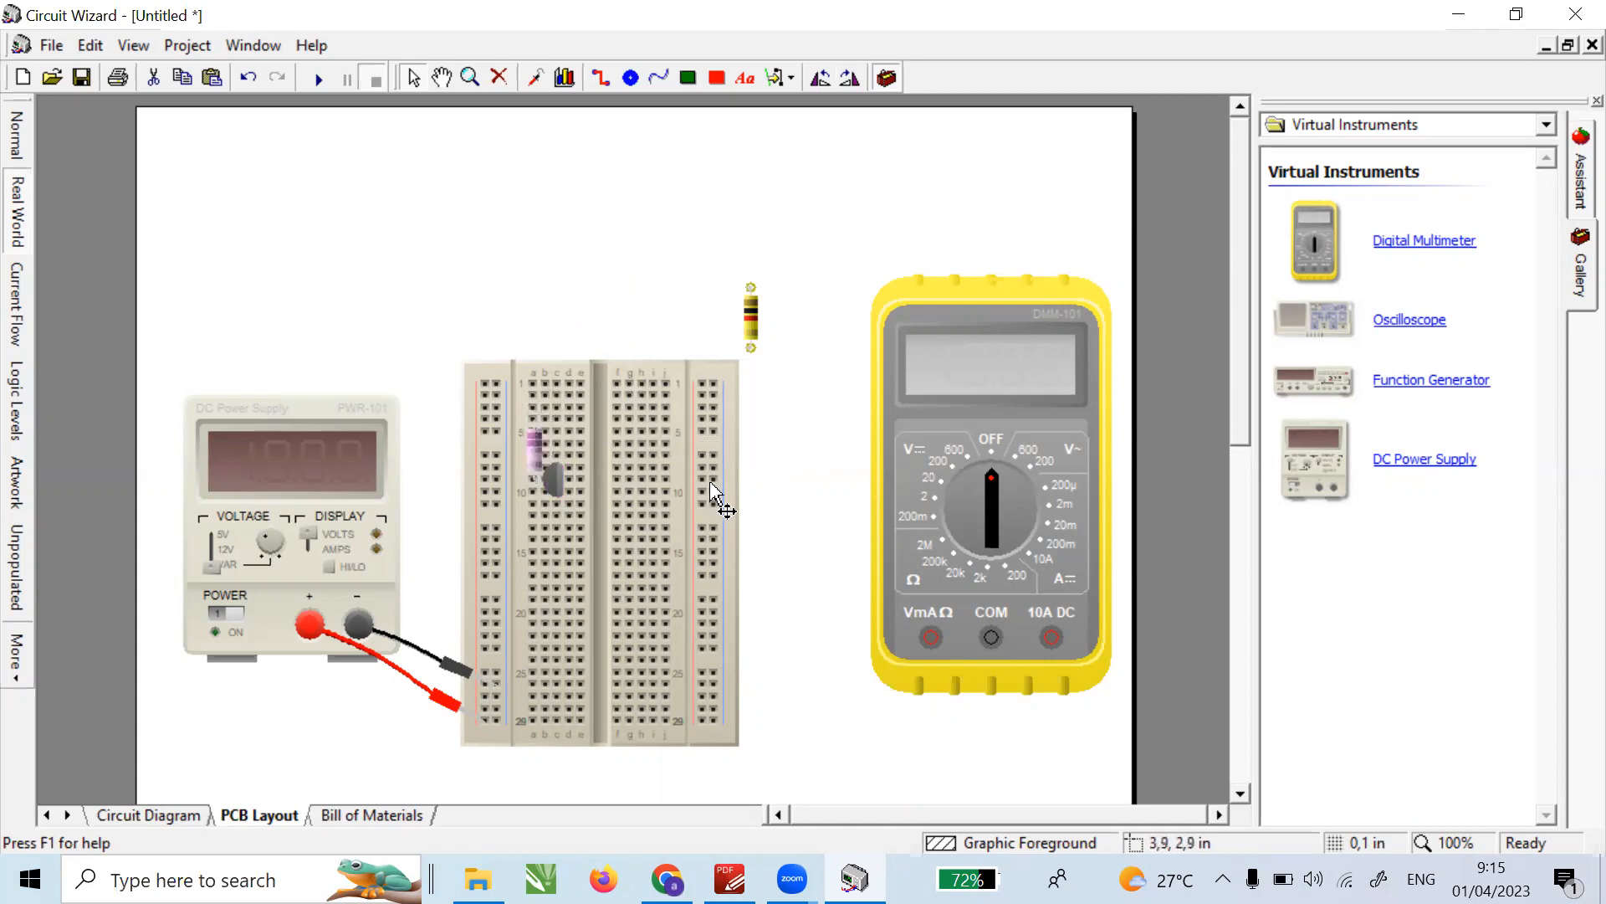
pyautogui.click(759, 489)
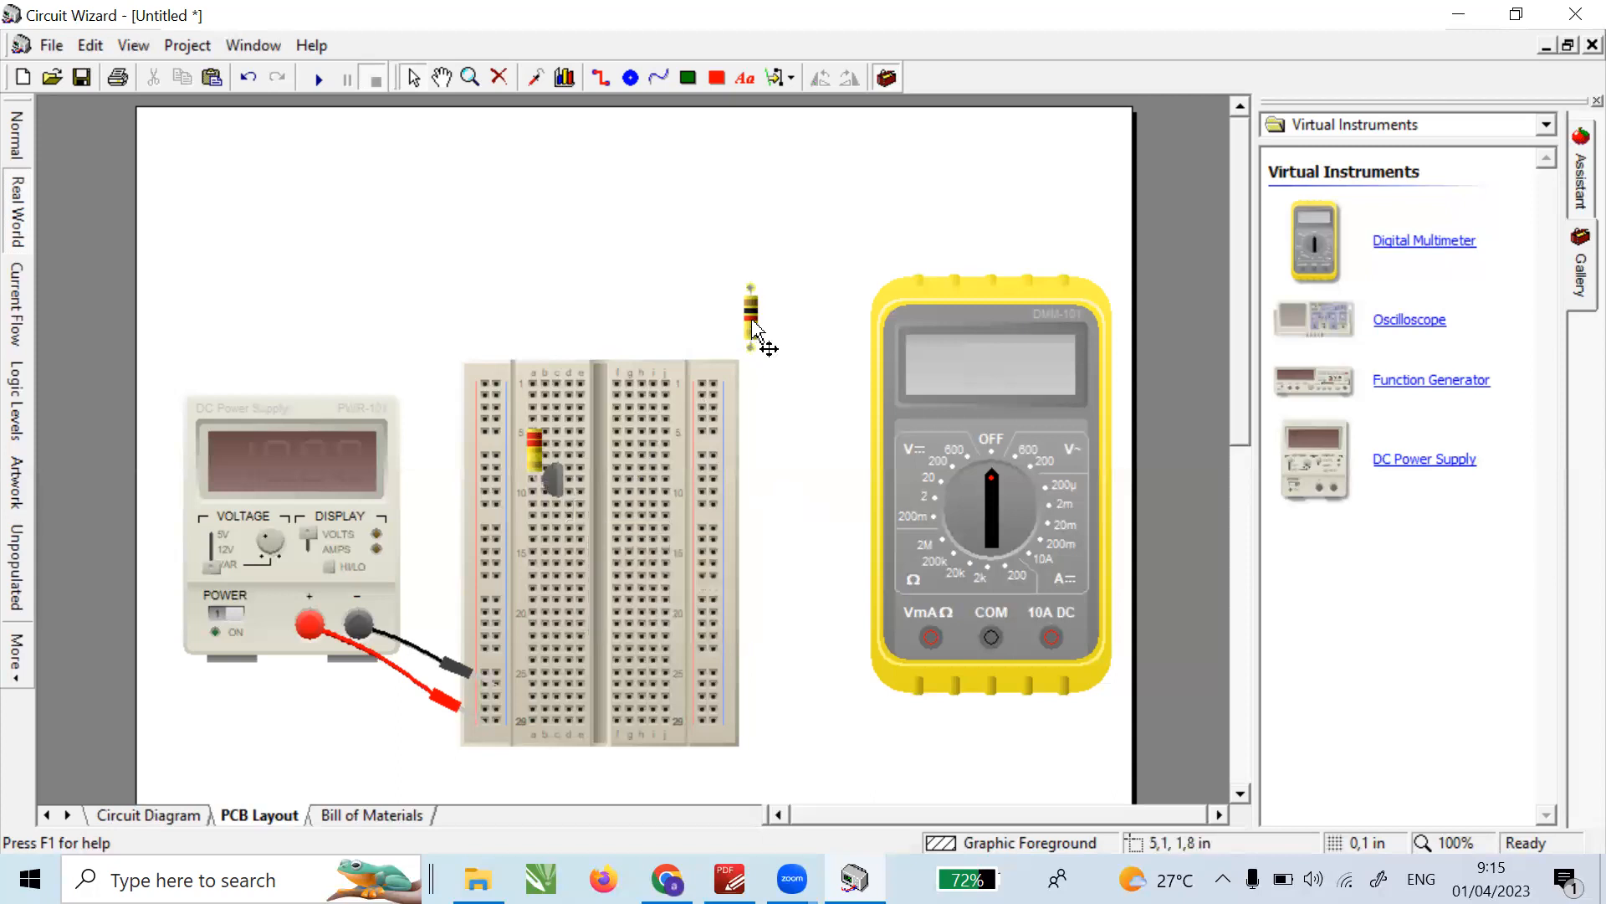
pyautogui.moveTo(753, 331); pyautogui.dragTo(582, 408)
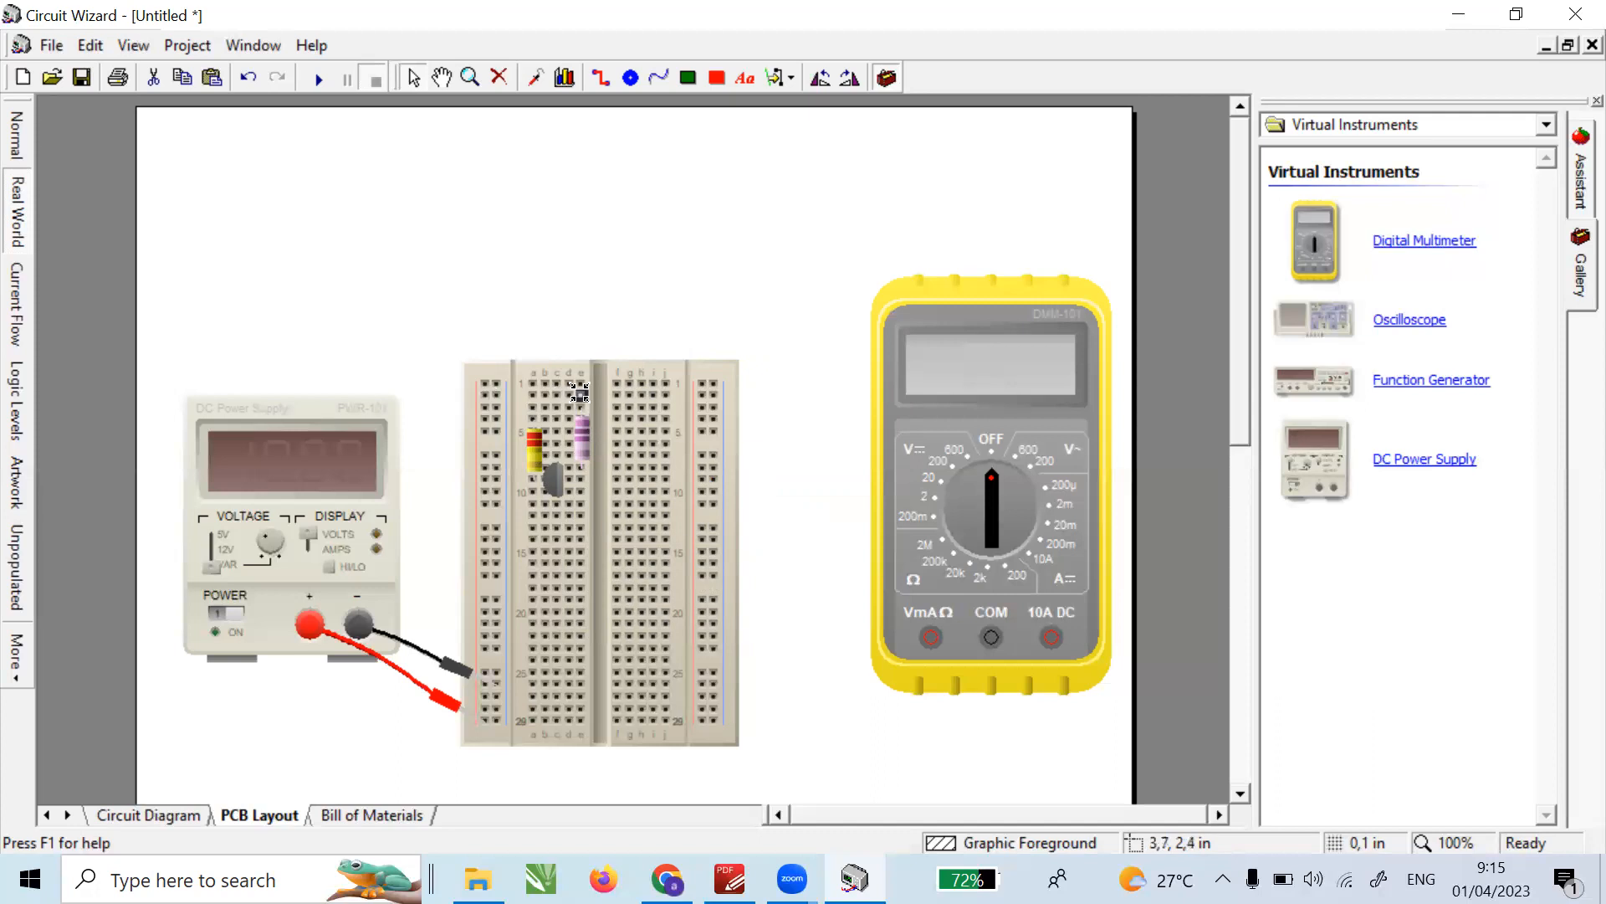
# - Wire the upper leads of R1 and R2 to the left positive rail, deleting the misplaced wire from hole E2
pyautogui.moveTo(579, 393)
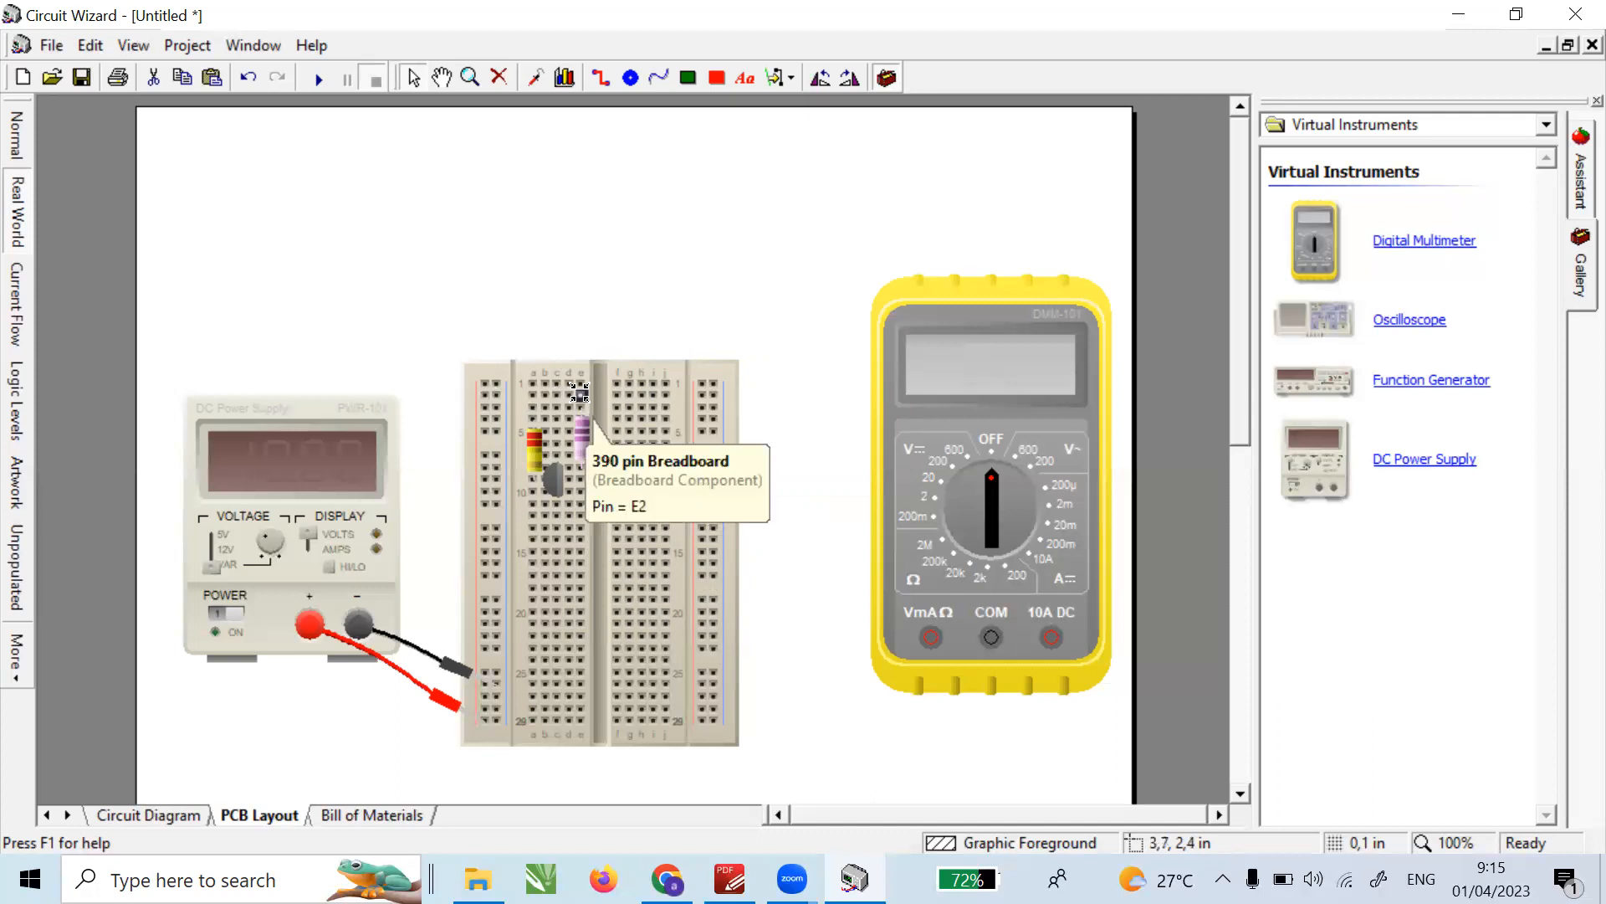
pyautogui.moveTo(514, 386); pyautogui.dragTo(488, 387)
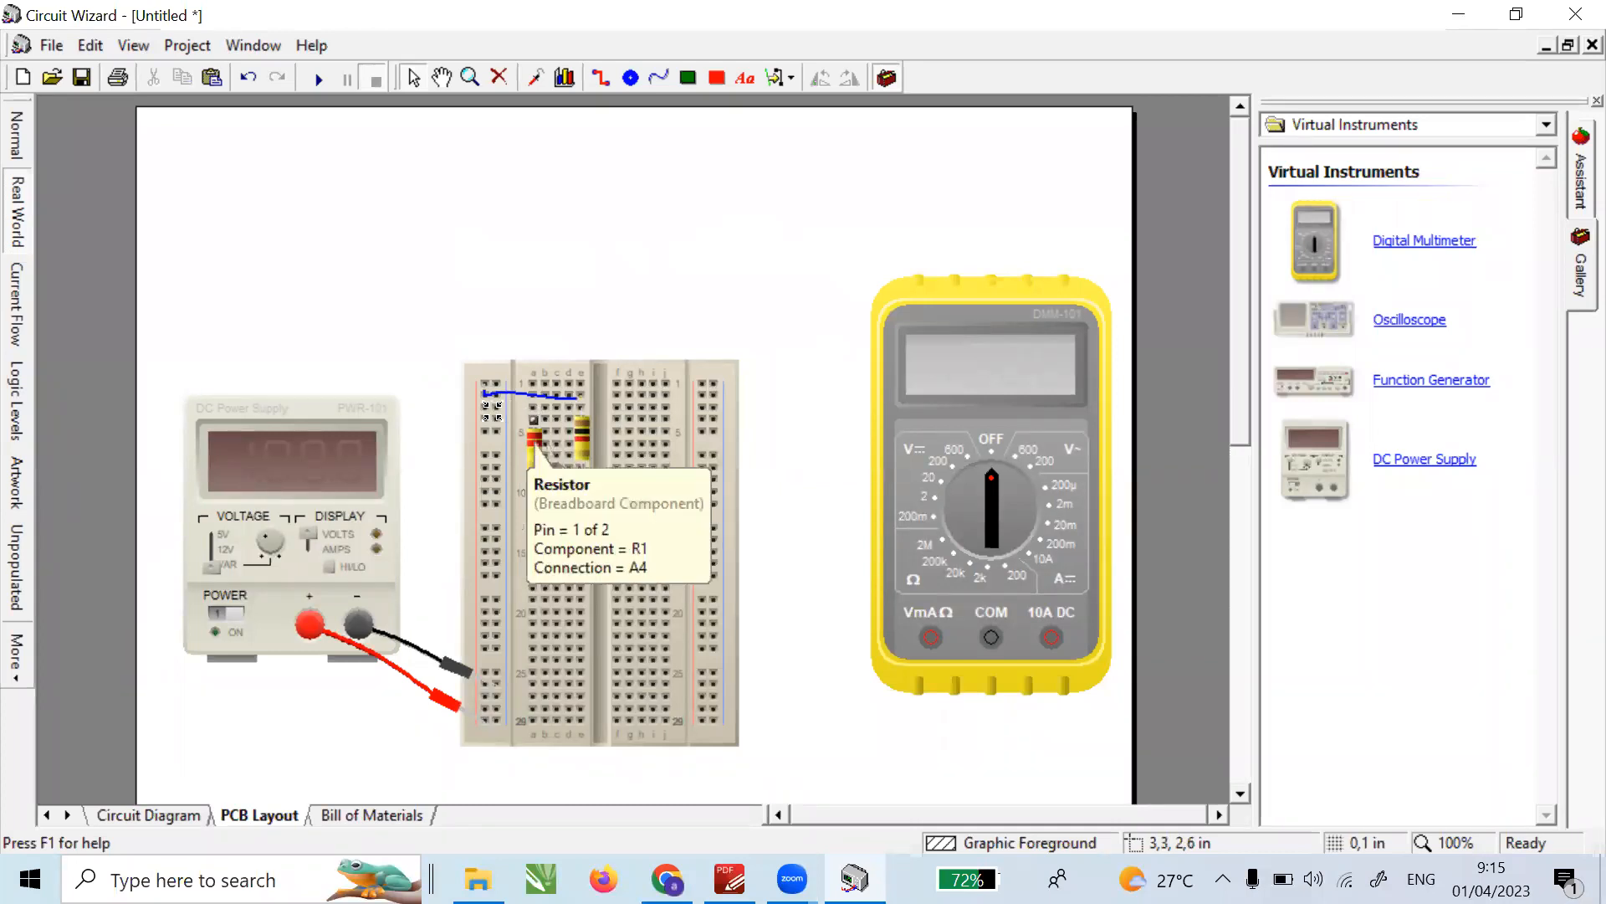
pyautogui.moveTo(534, 420); pyautogui.dragTo(487, 412)
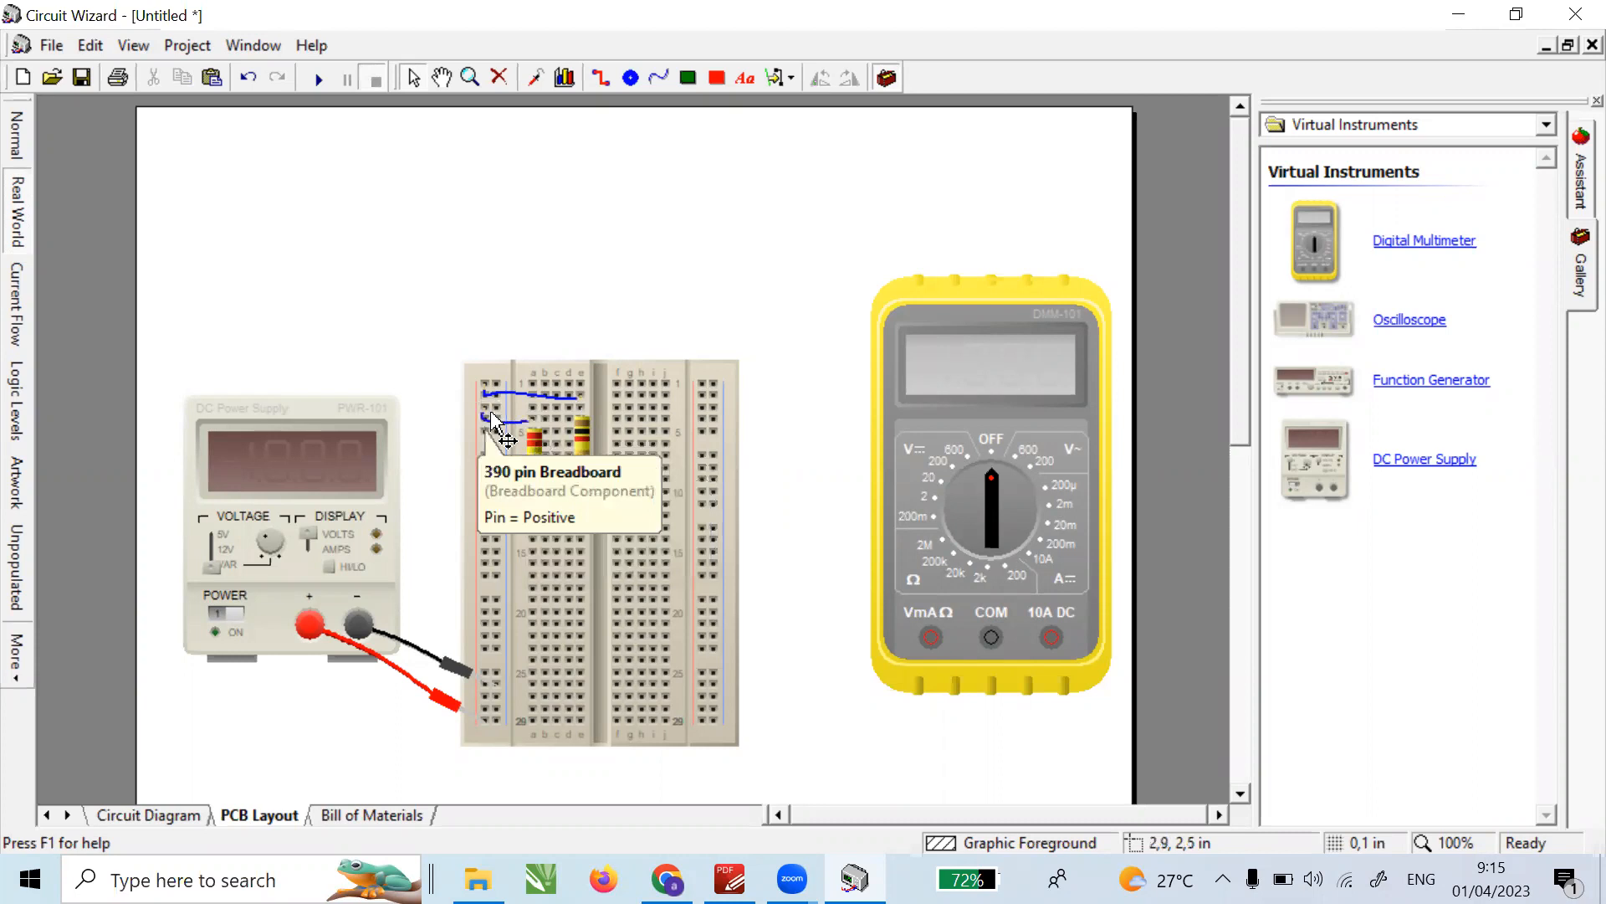
pyautogui.click(556, 398)
pyautogui.press('Delete')
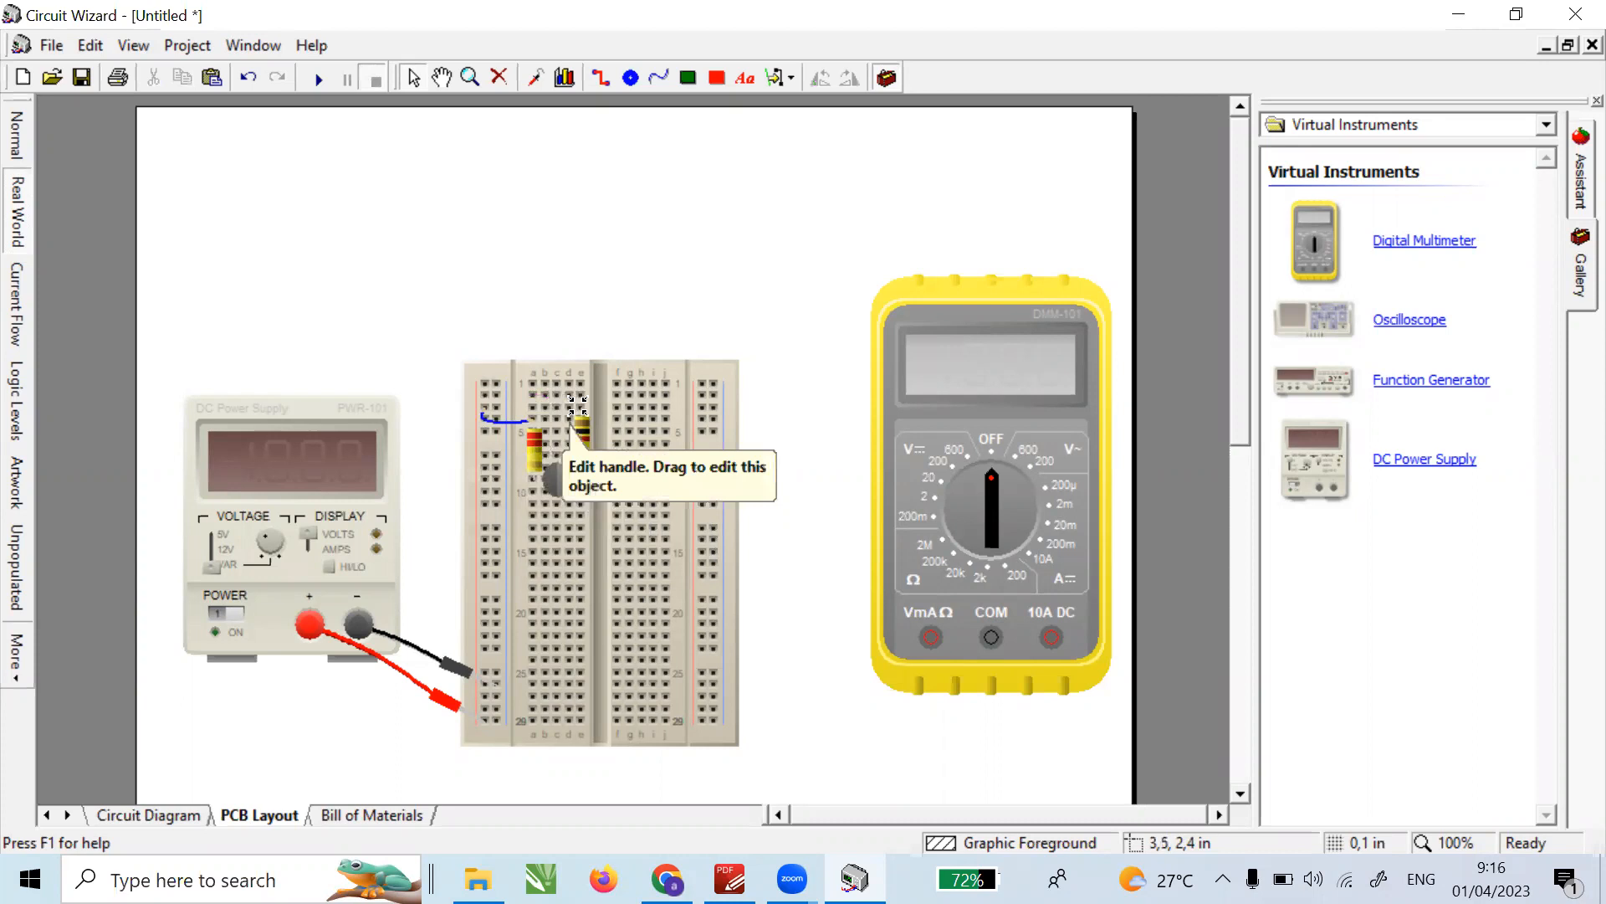
pyautogui.moveTo(582, 407); pyautogui.dragTo(491, 381)
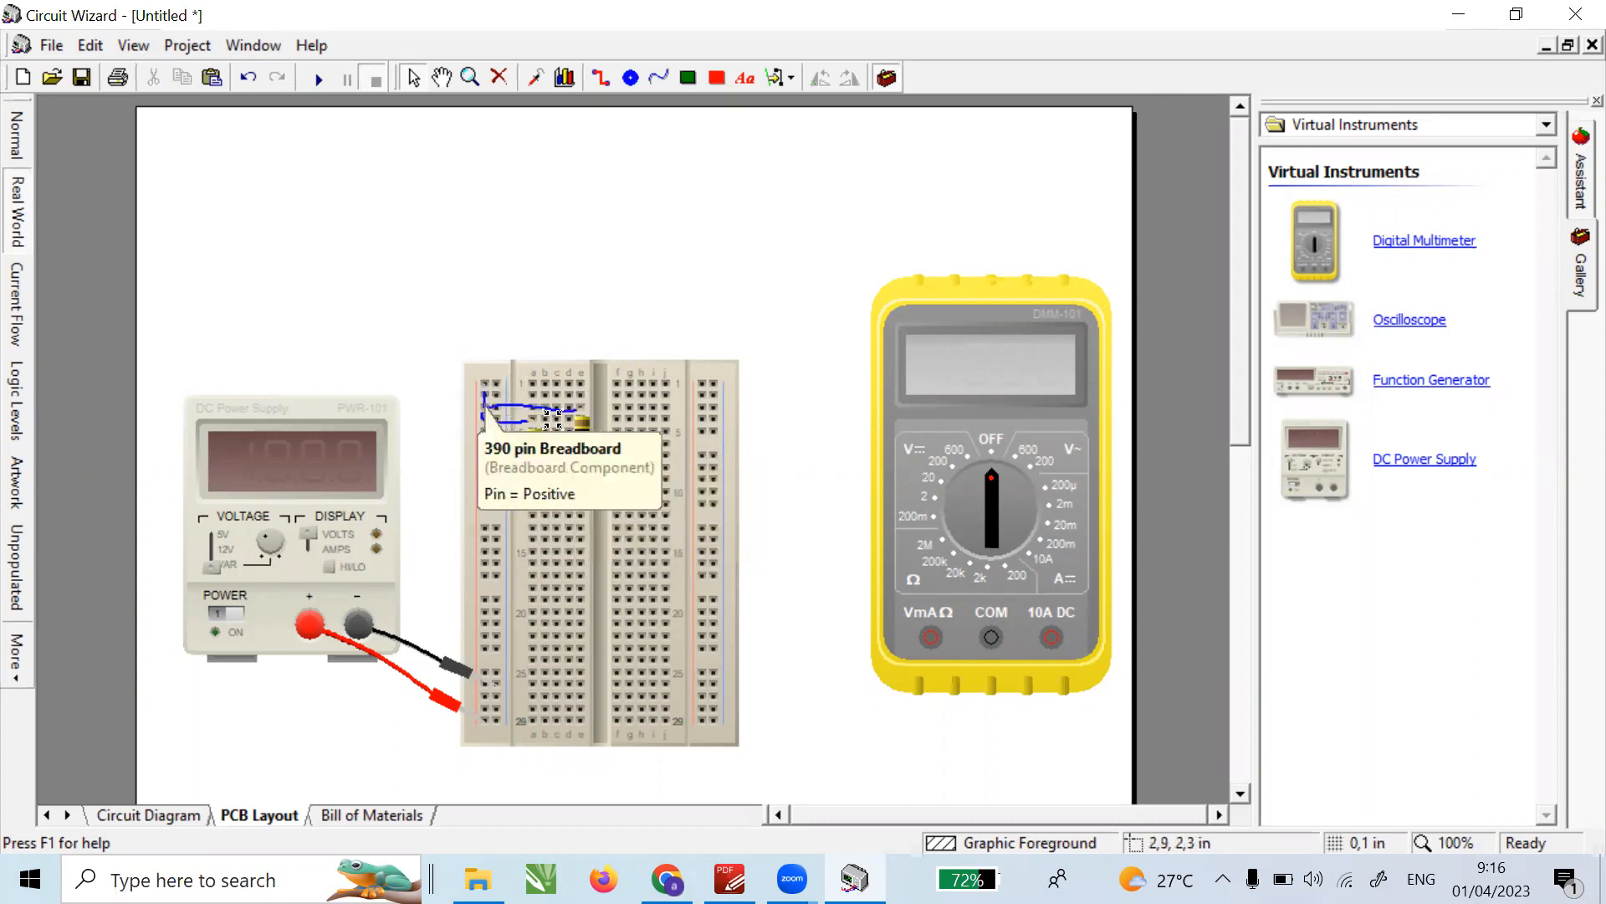
# - Change the colour of the wire between R2 and the positive rail to red
pyautogui.click(532, 408)
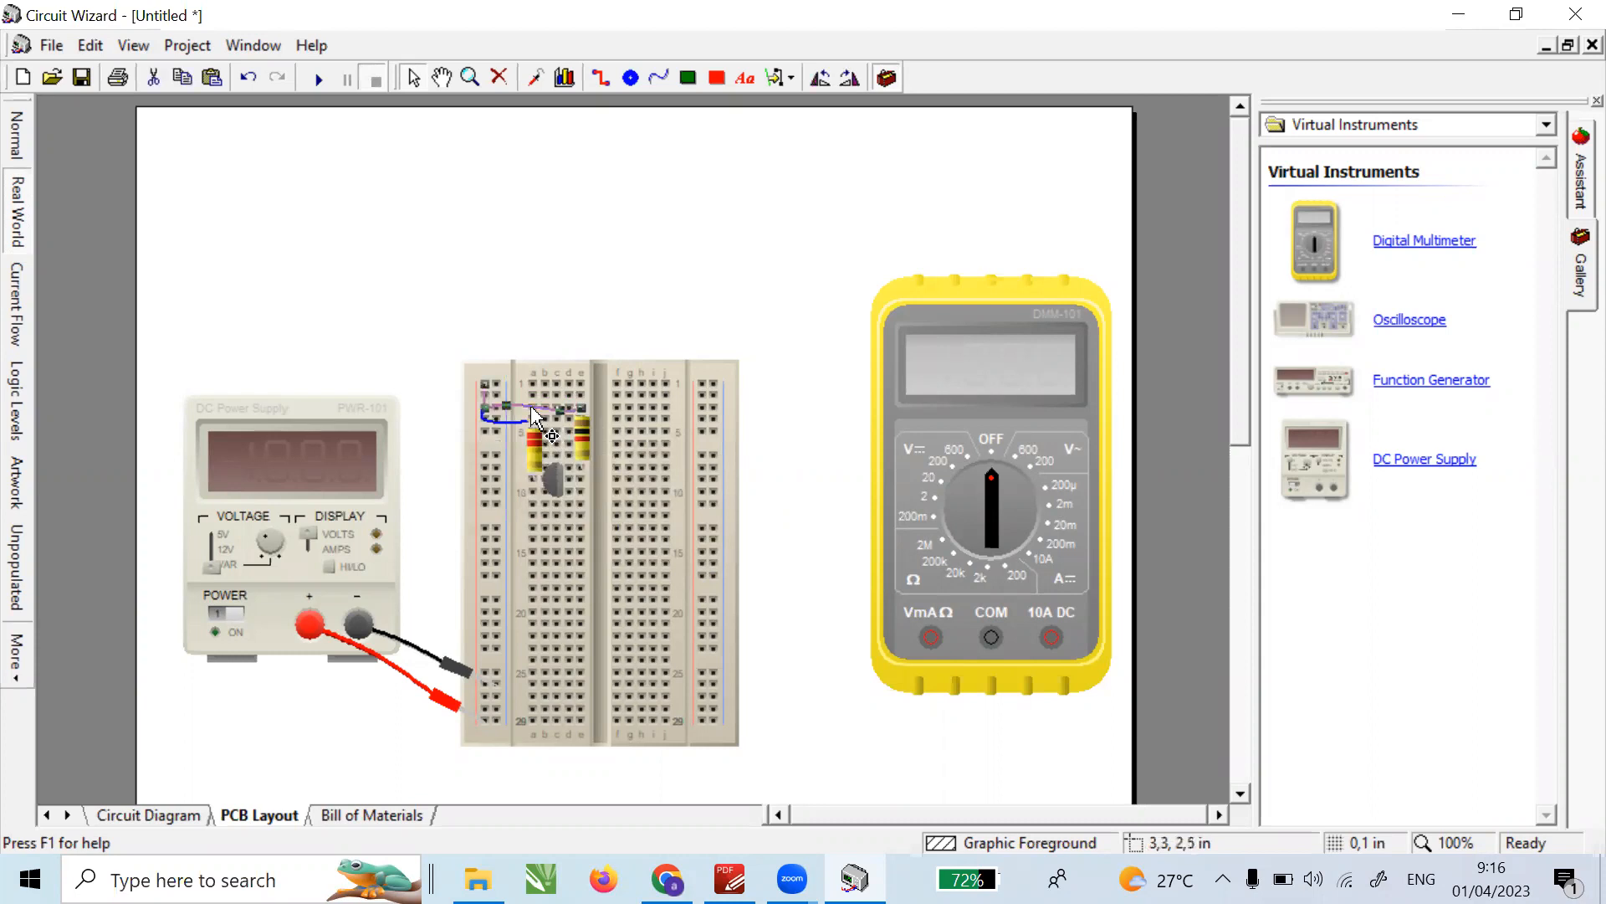
pyautogui.rightClick(530, 407)
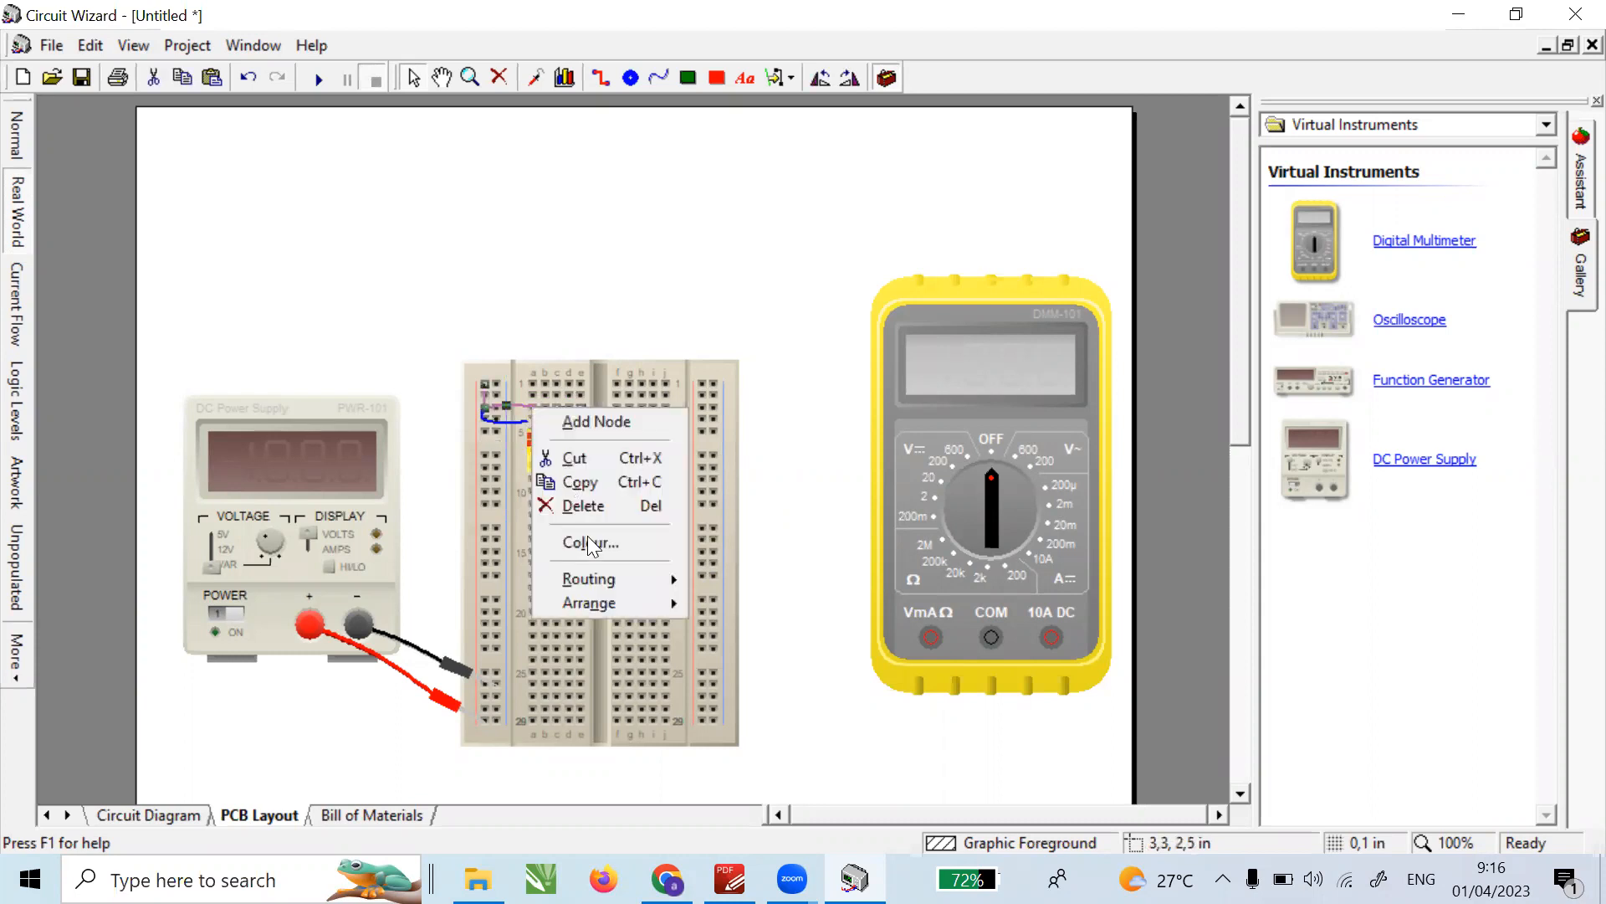
pyautogui.press('Return')
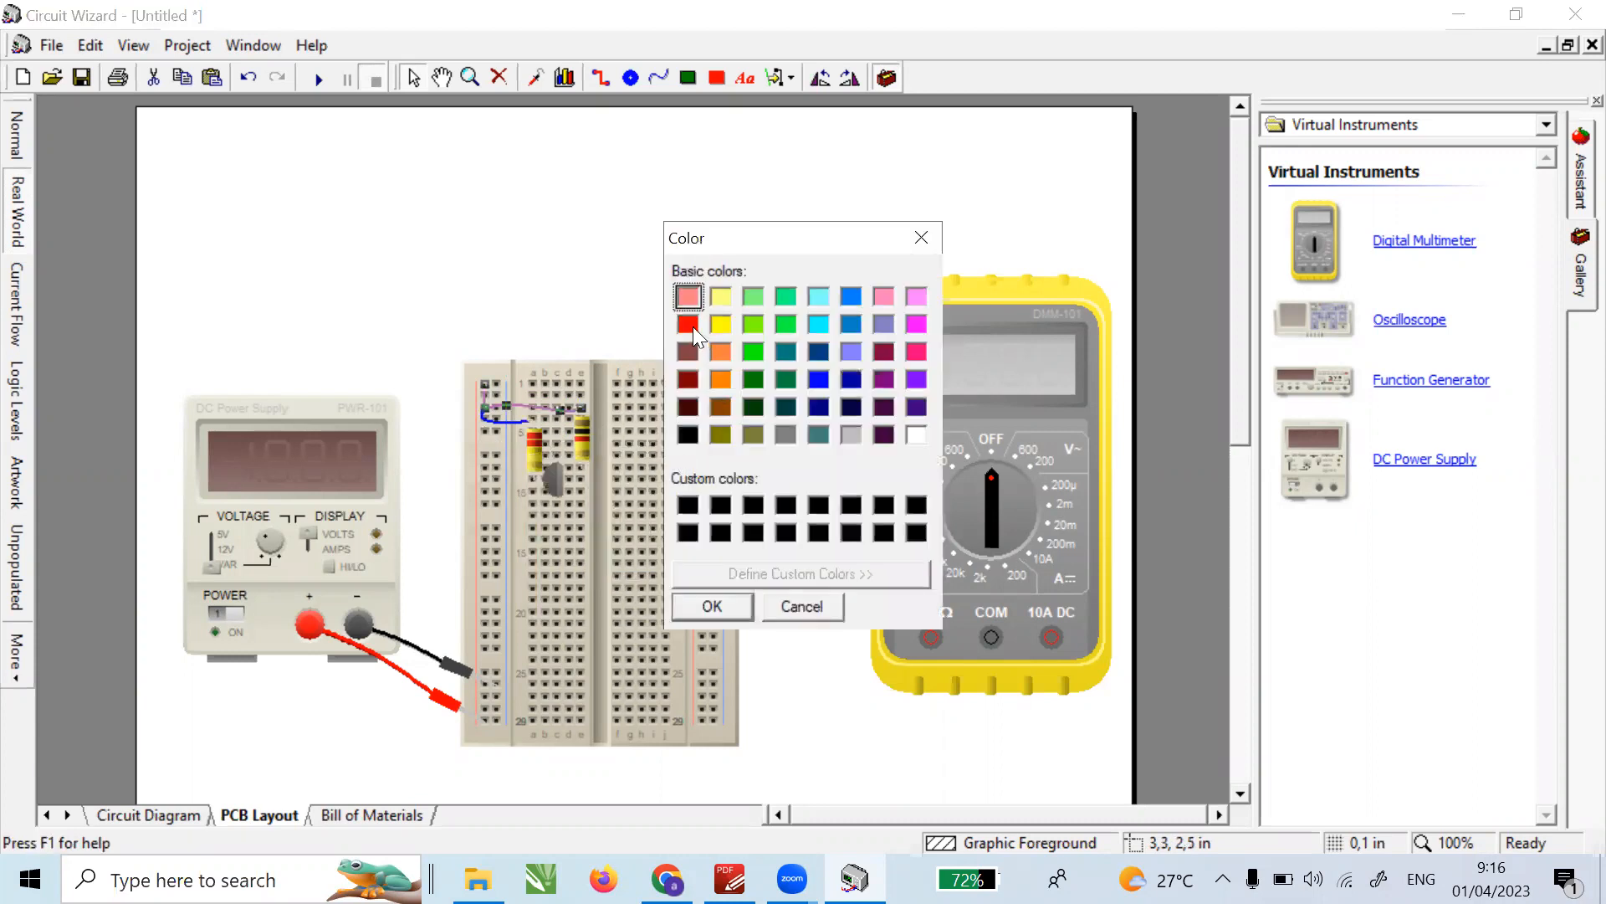
pyautogui.click(712, 606)
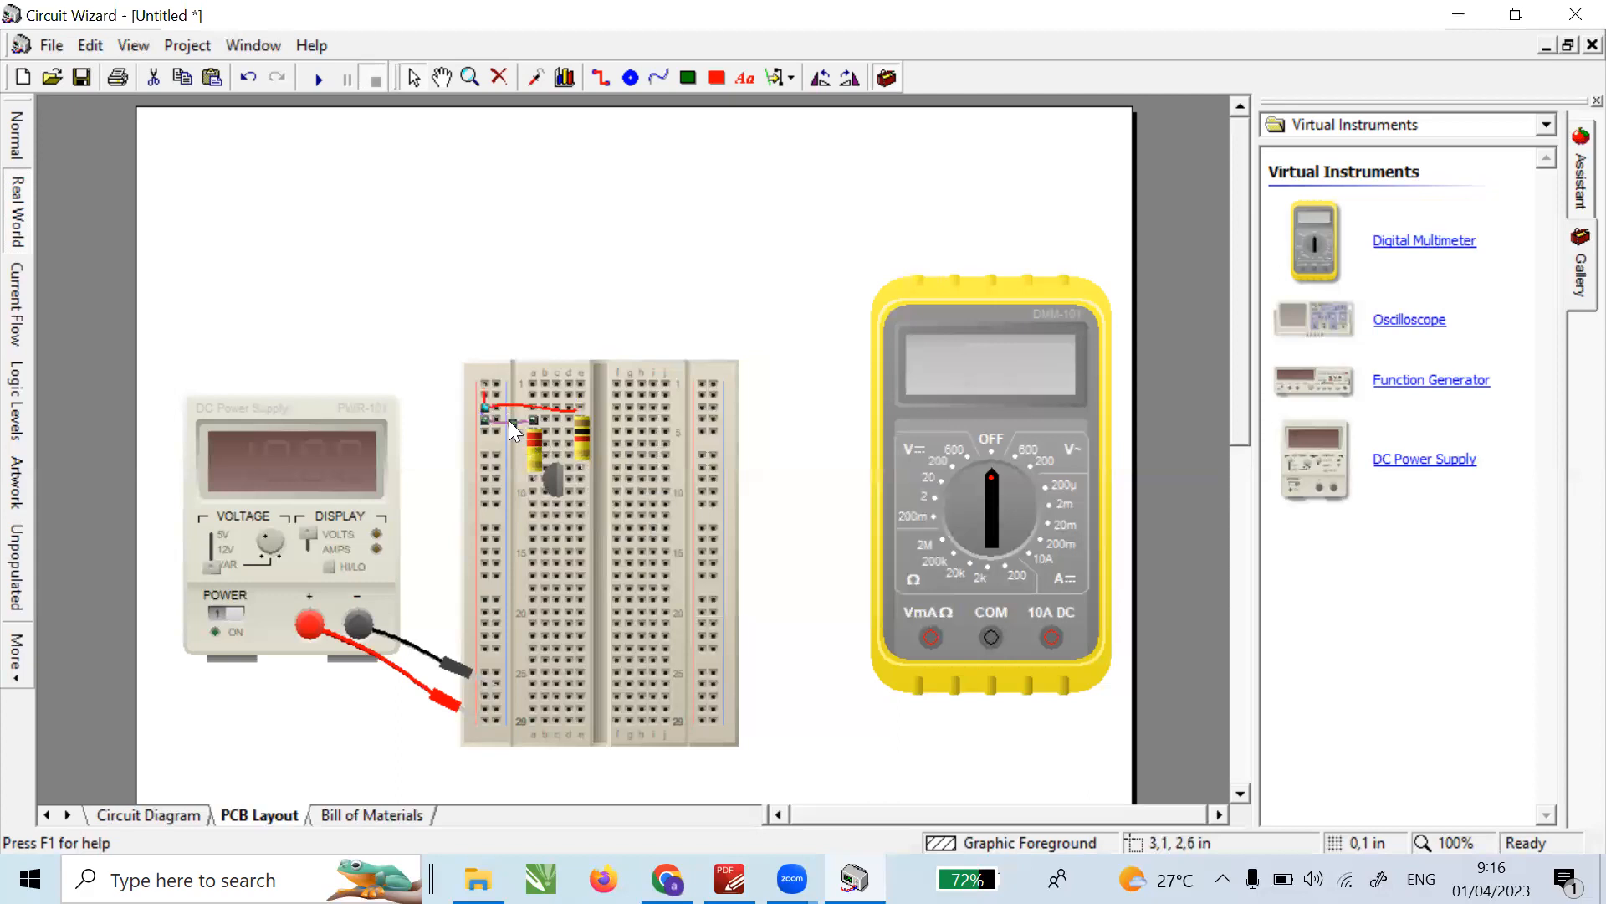
# - Change the colour of the wire between R1 and the positive rail to red
pyautogui.rightClick(509, 424)
pyautogui.press('Escape')
pyautogui.rightClick(500, 420)
pyautogui.click(565, 554)
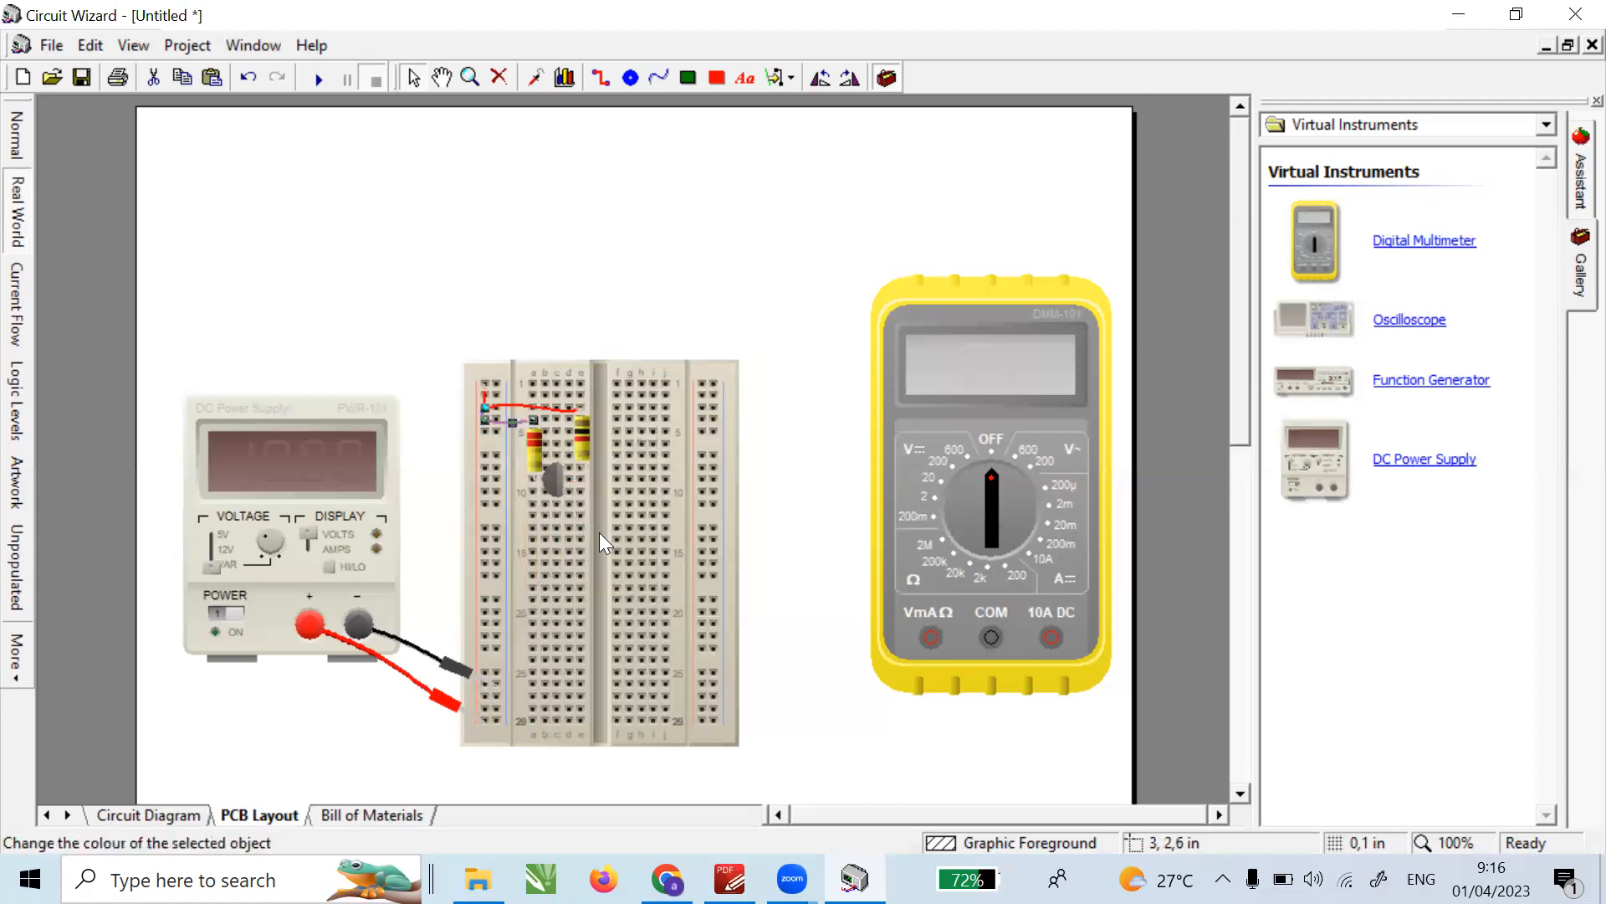
pyautogui.click(690, 322)
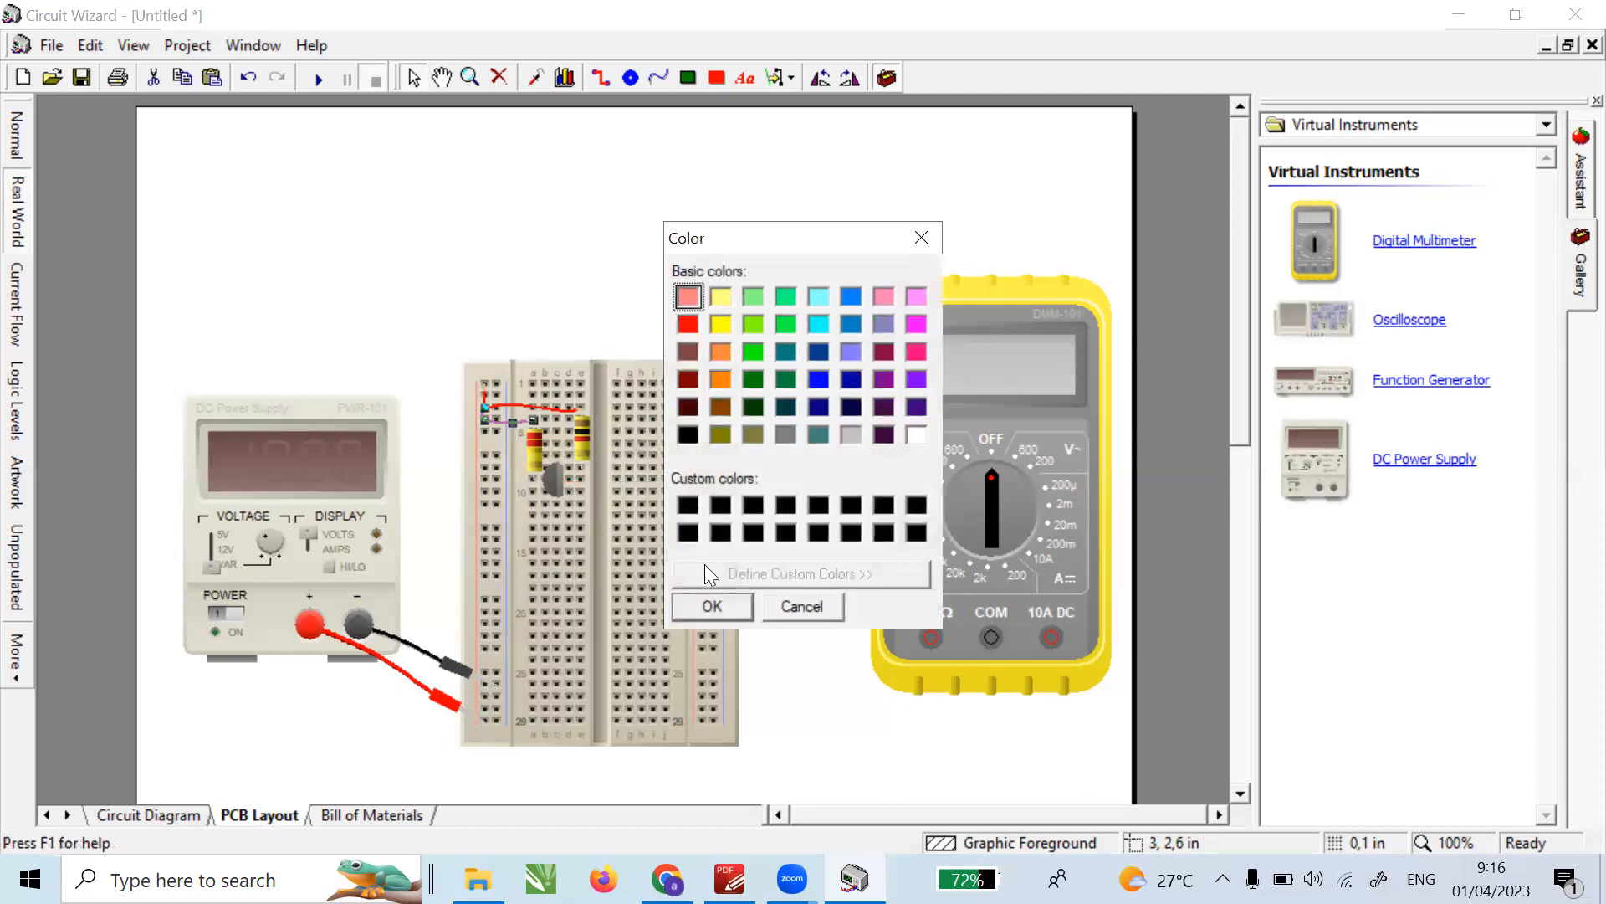
pyautogui.click(711, 606)
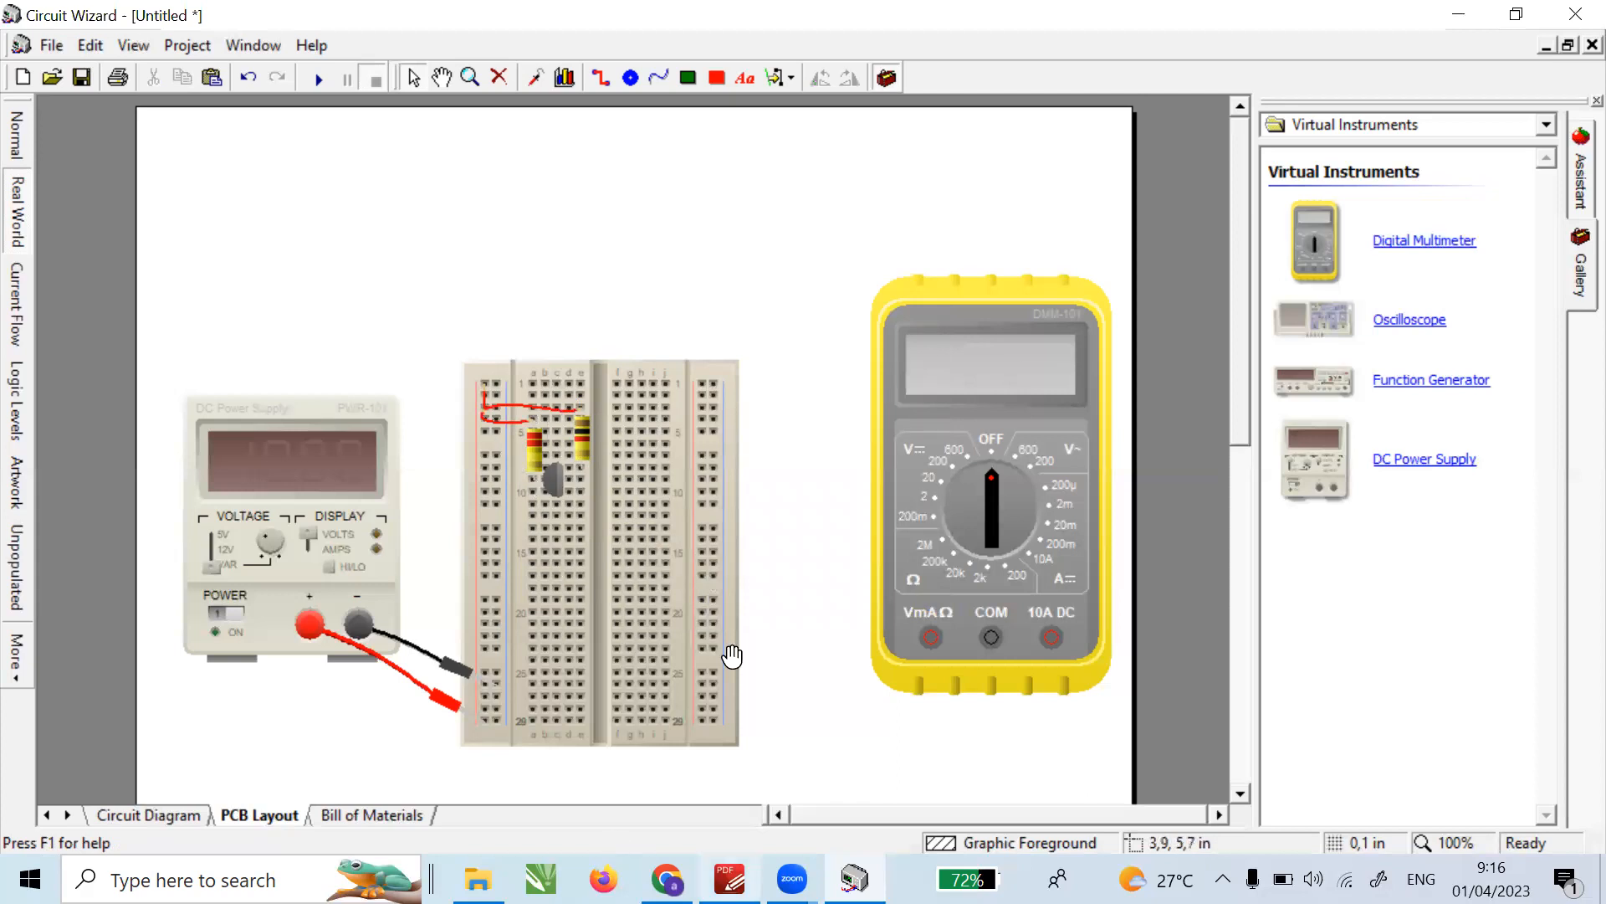
# - Check the report's circuit diagram, and wire the transistor's emitter from hole D10 to the left negative rail near row 20
pyautogui.hotkey('alt', 'Tab')
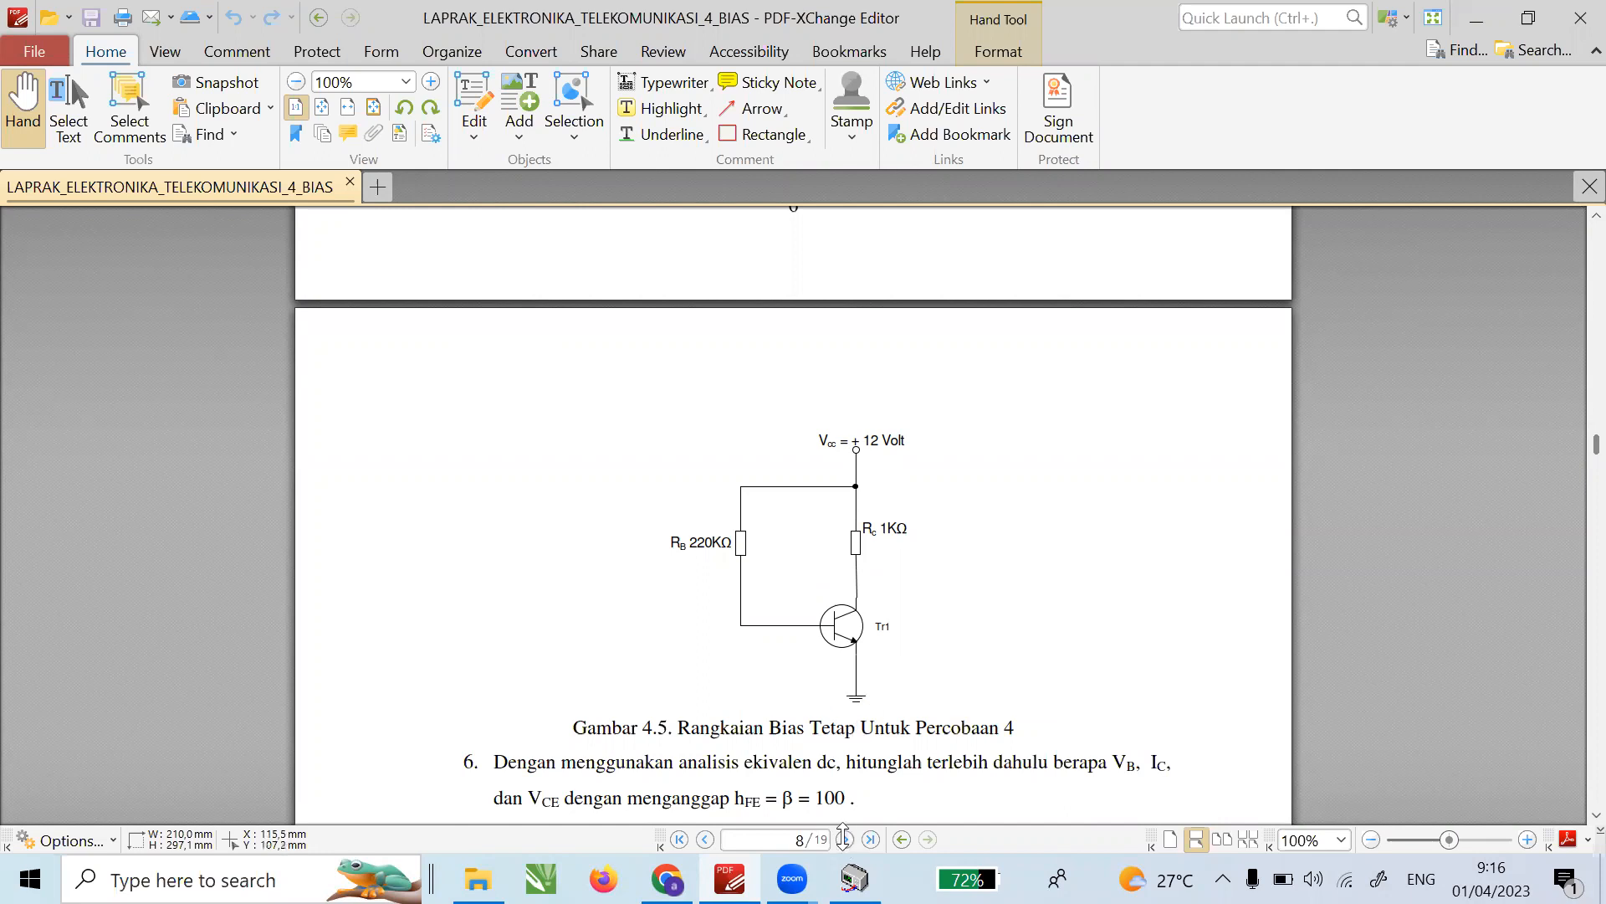
pyautogui.click(854, 879)
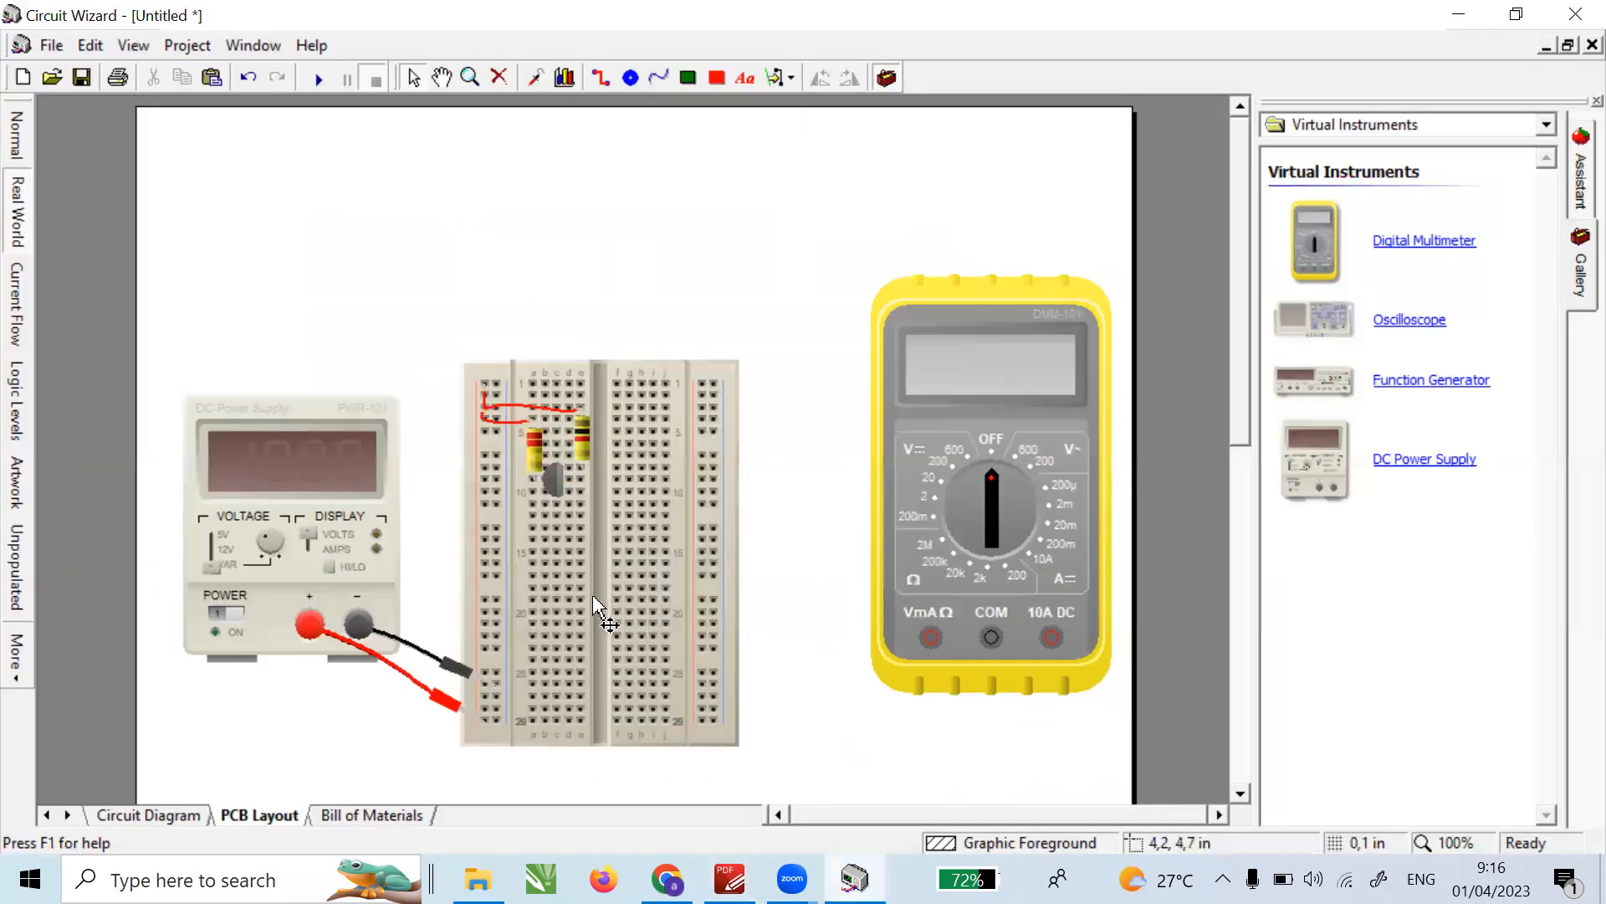
pyautogui.moveTo(552, 526)
pyautogui.mouseDown()
pyautogui.moveTo(554, 512)
pyautogui.moveTo(540, 519)
pyautogui.moveTo(557, 503)
pyautogui.mouseUp()
pyautogui.moveTo(575, 604); pyautogui.dragTo(502, 615)
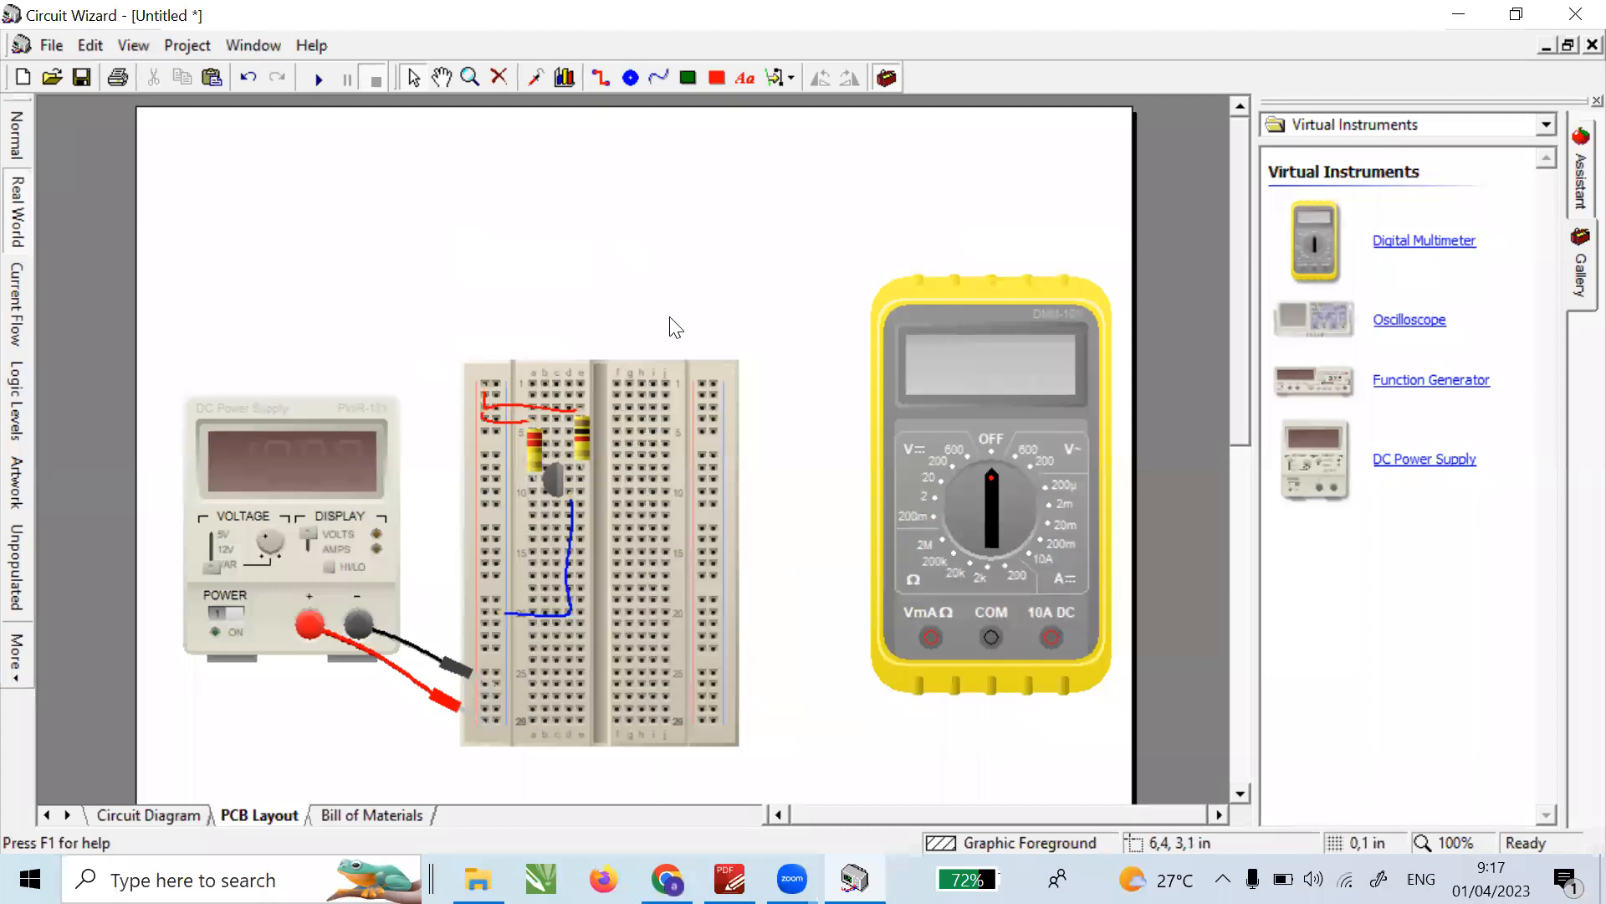
# - Run the simulation in Current Flow view, inspect the current through the breadboard wires up close, and stop the simulation
pyautogui.click(320, 83)
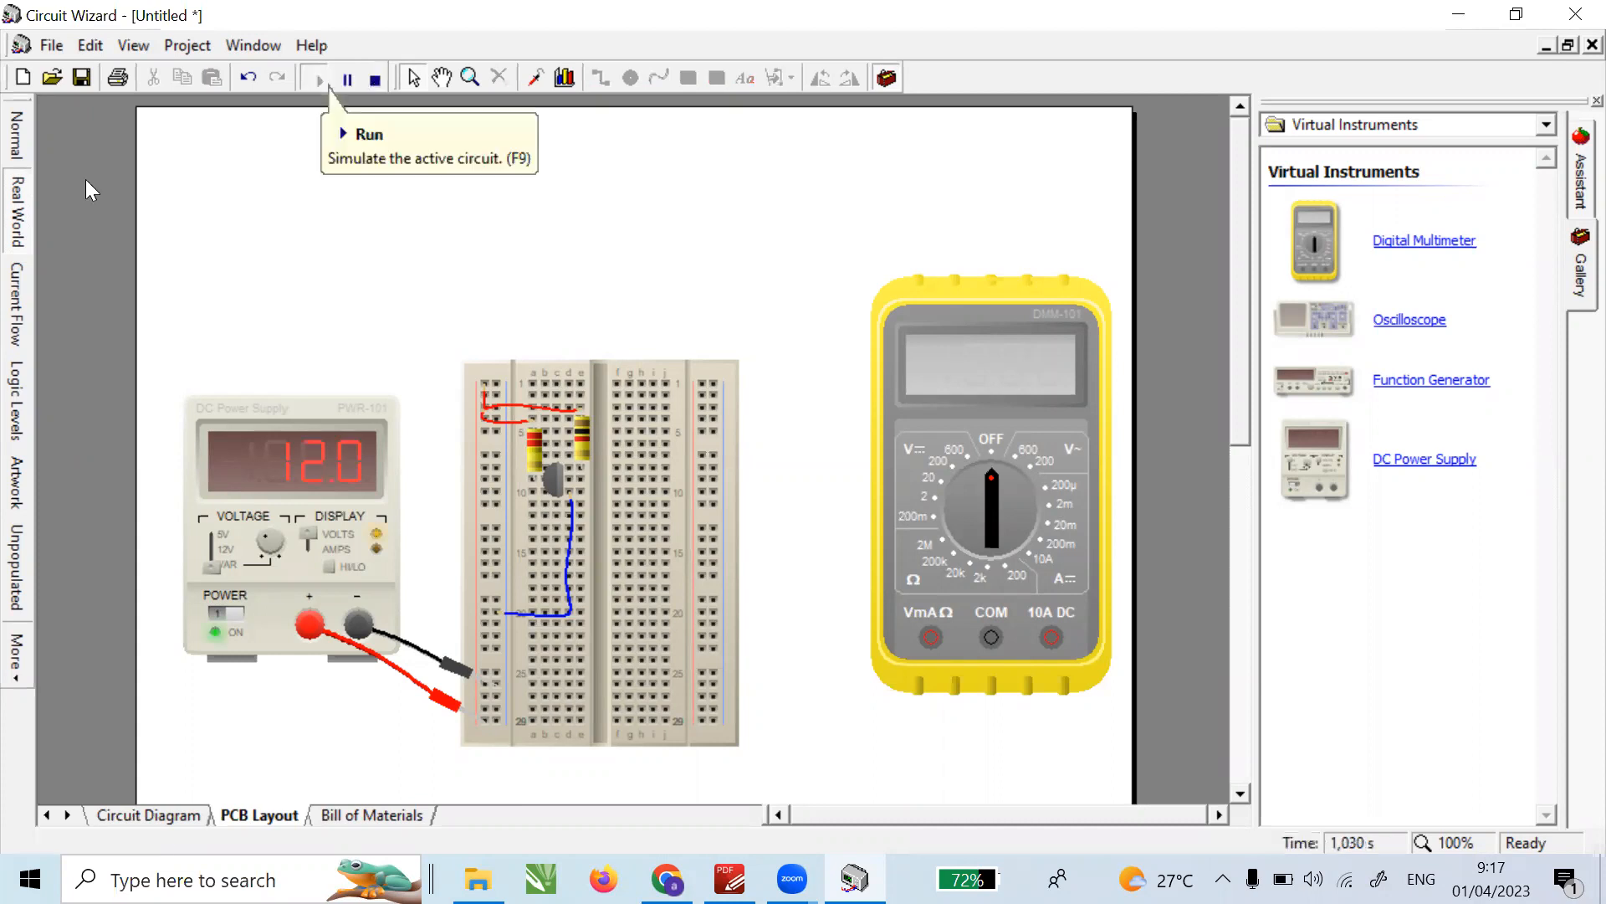
pyautogui.click(16, 311)
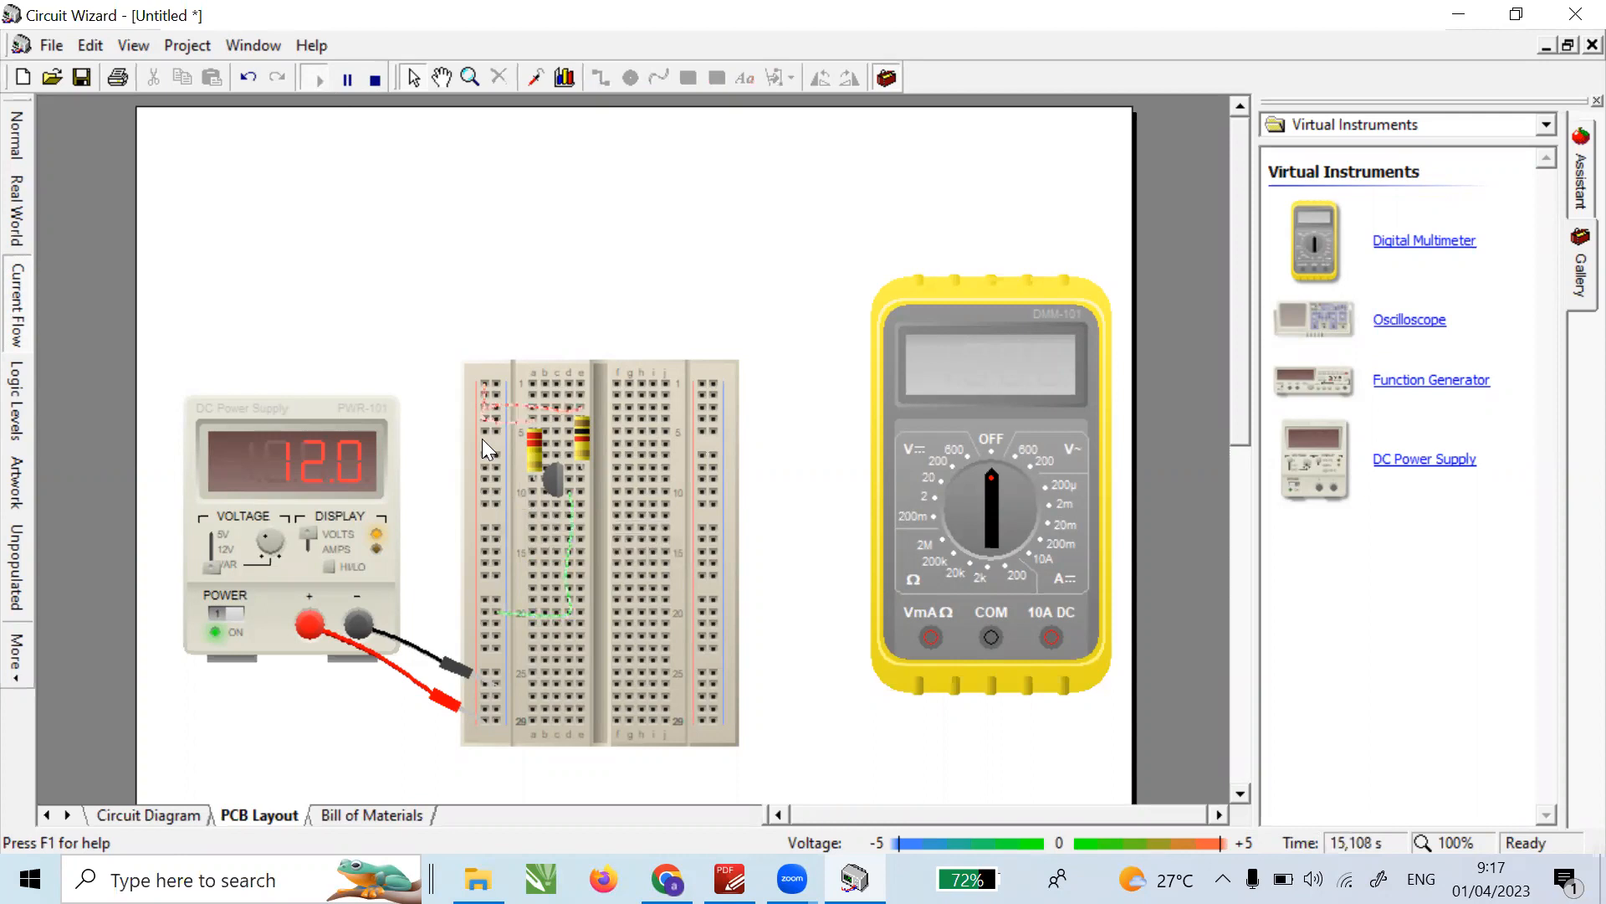
pyautogui.click(465, 78)
pyautogui.moveTo(441, 346); pyautogui.dragTo(741, 668)
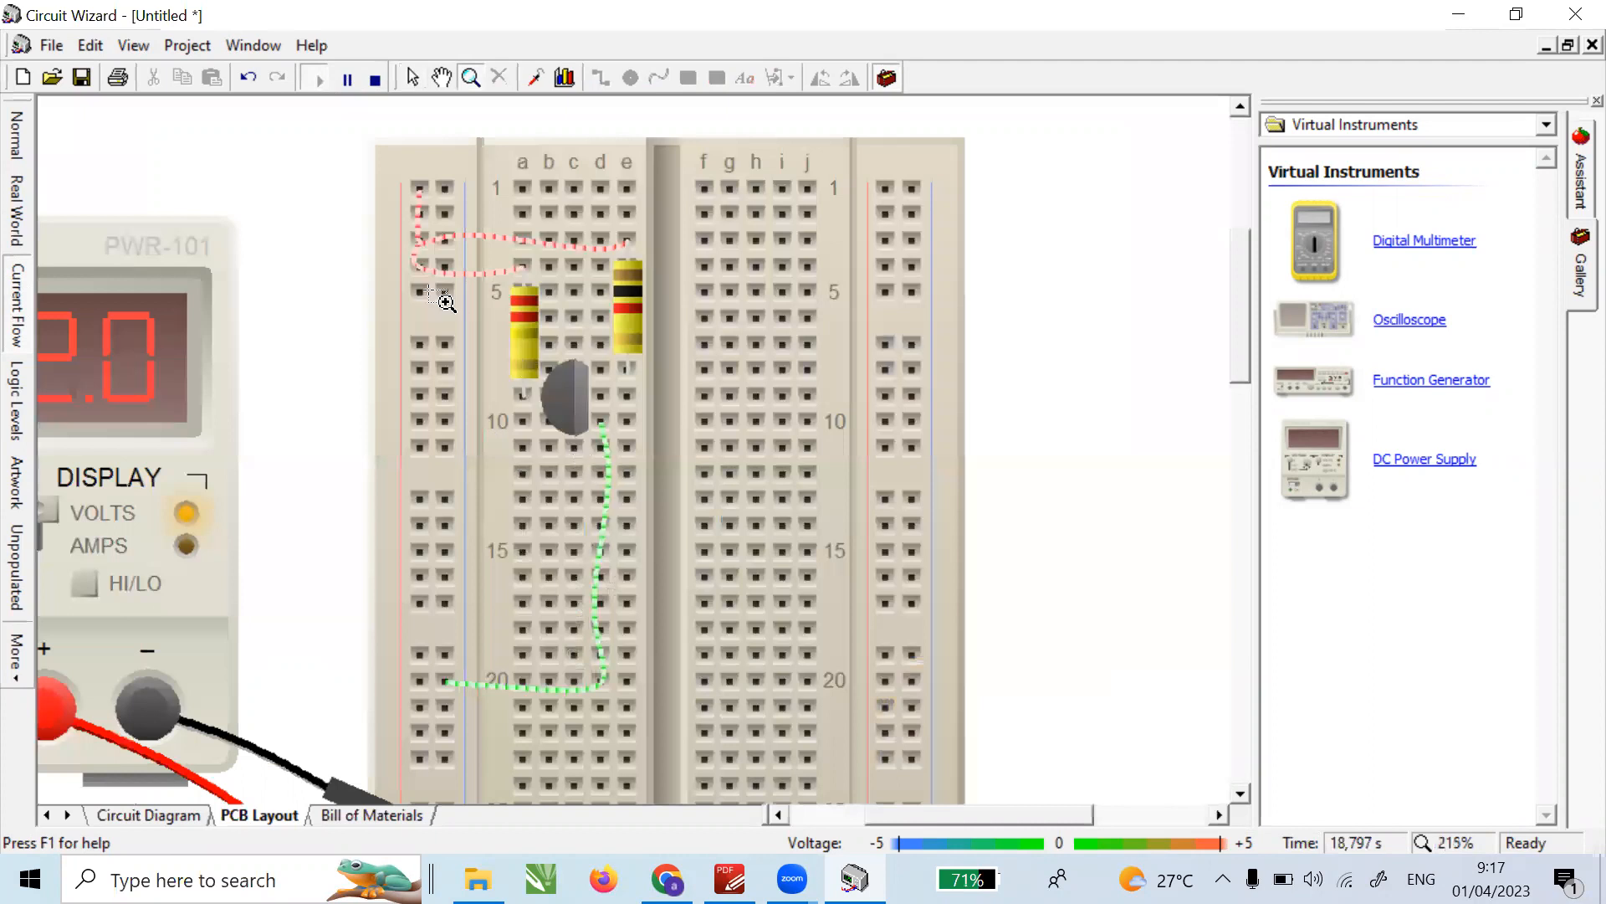
pyautogui.click(436, 80)
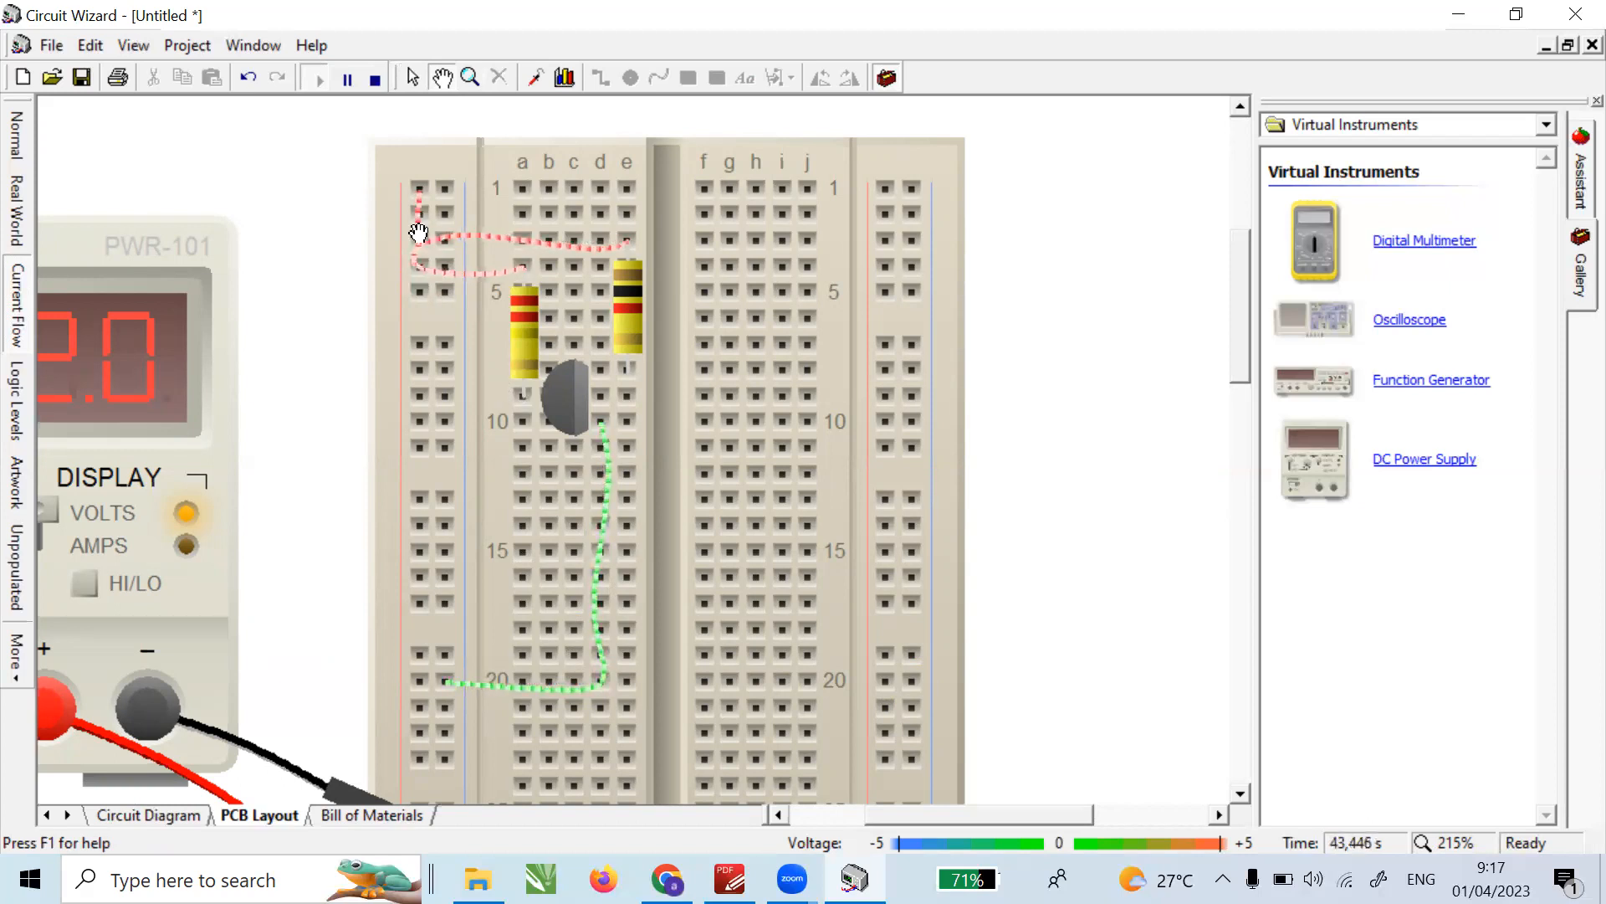
pyautogui.click(375, 81)
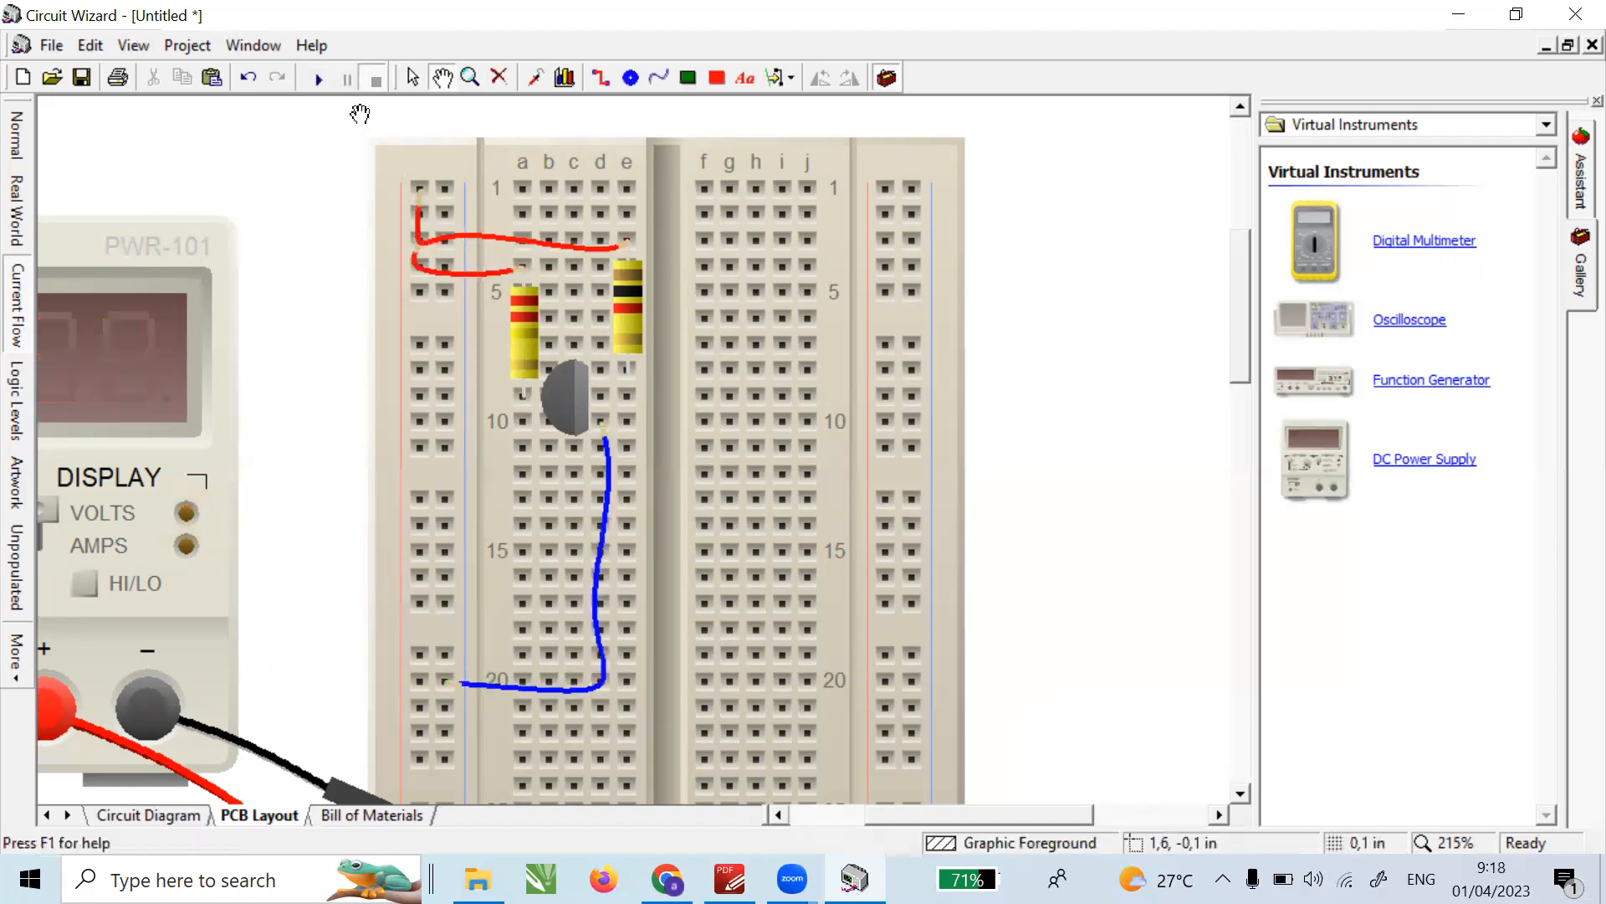
# - Move the digital multimeter closer to the breadboard
pyautogui.click(470, 79)
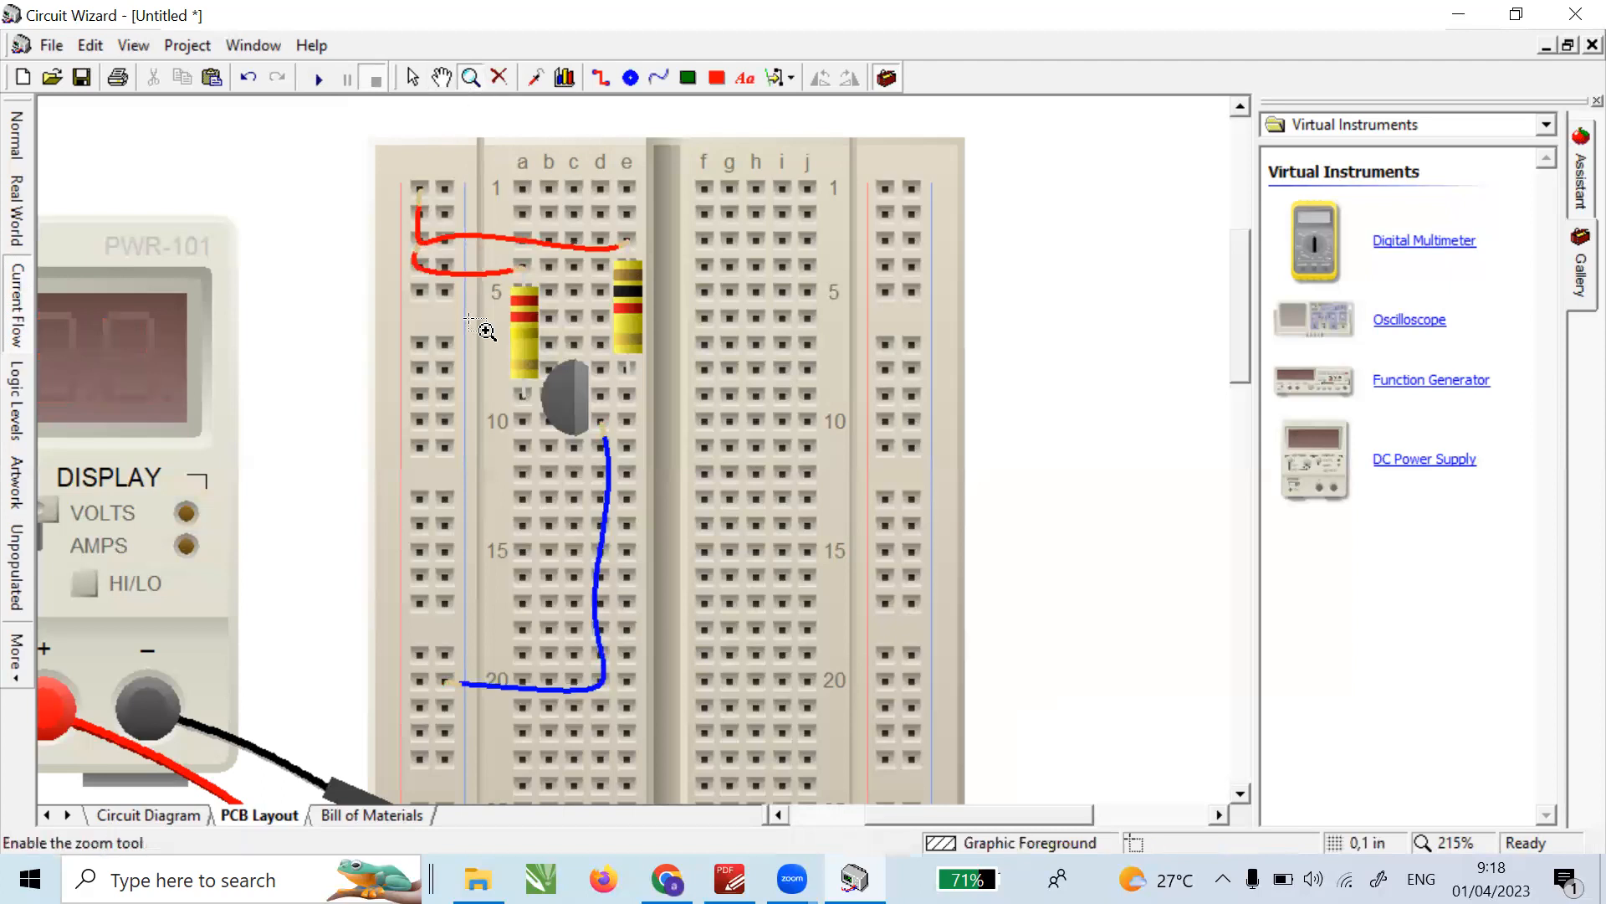
pyautogui.click(467, 328)
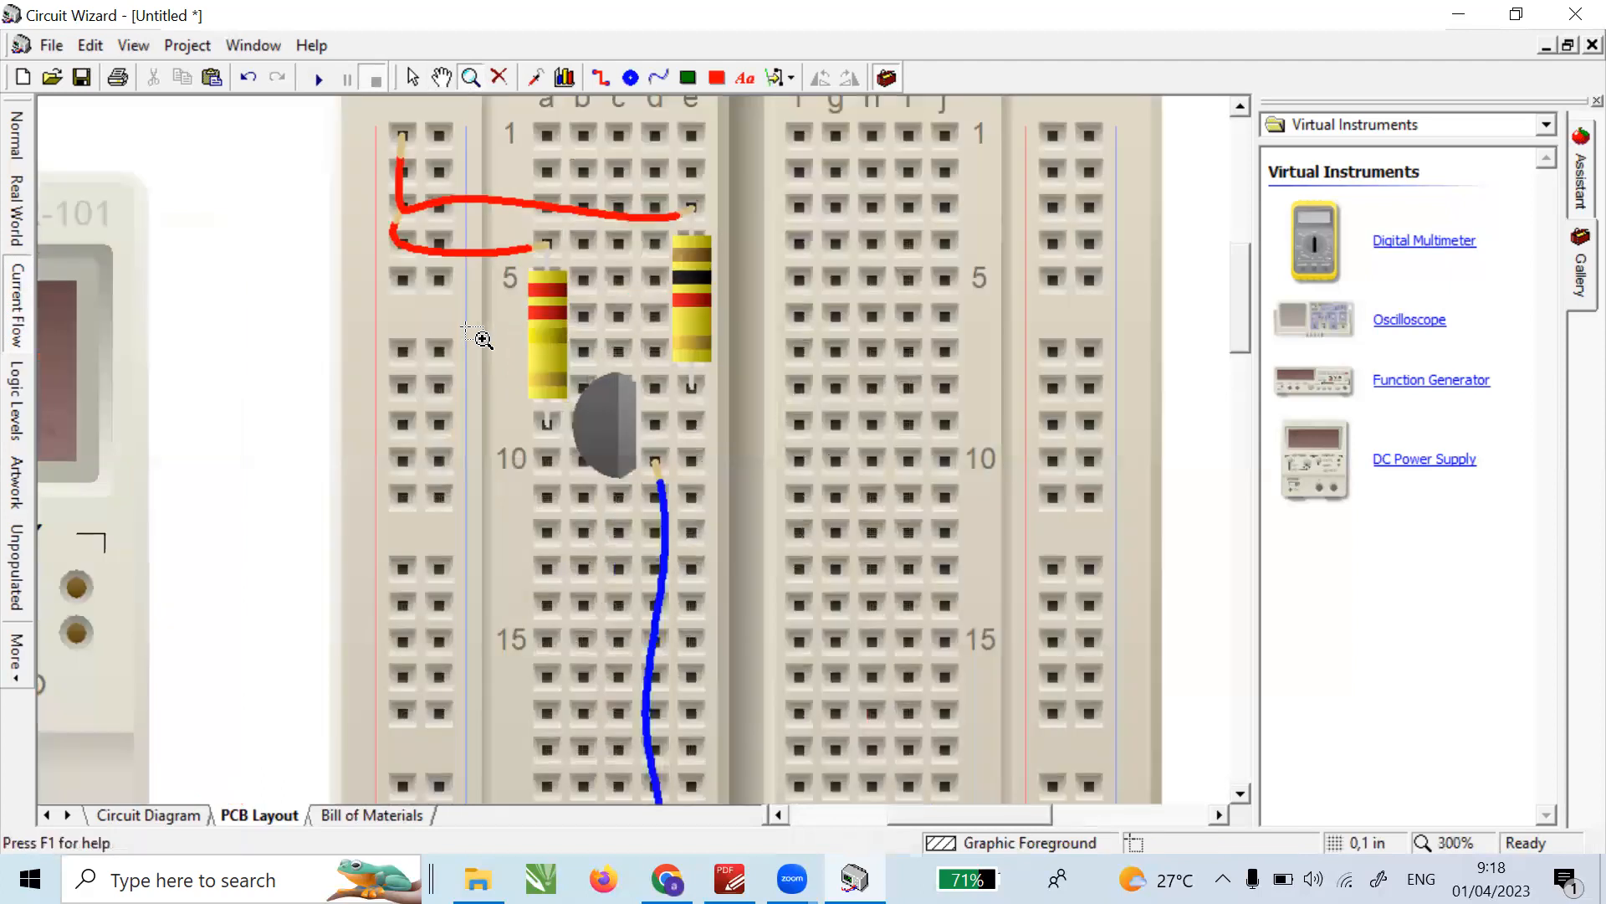
pyautogui.rightClick(467, 328)
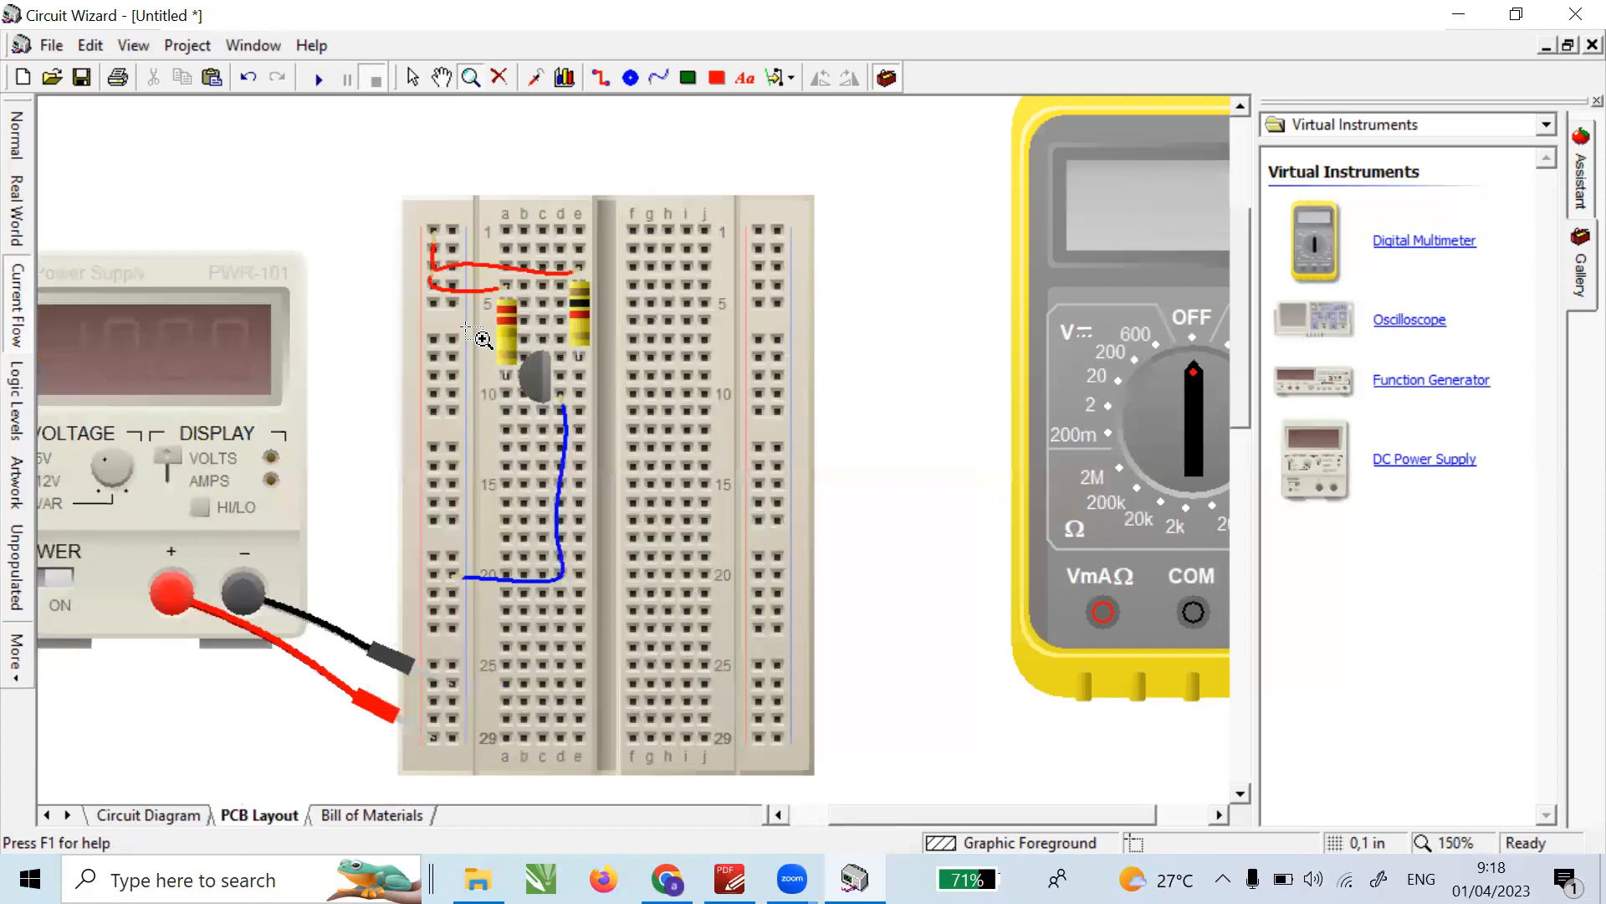
pyautogui.rightClick(467, 328)
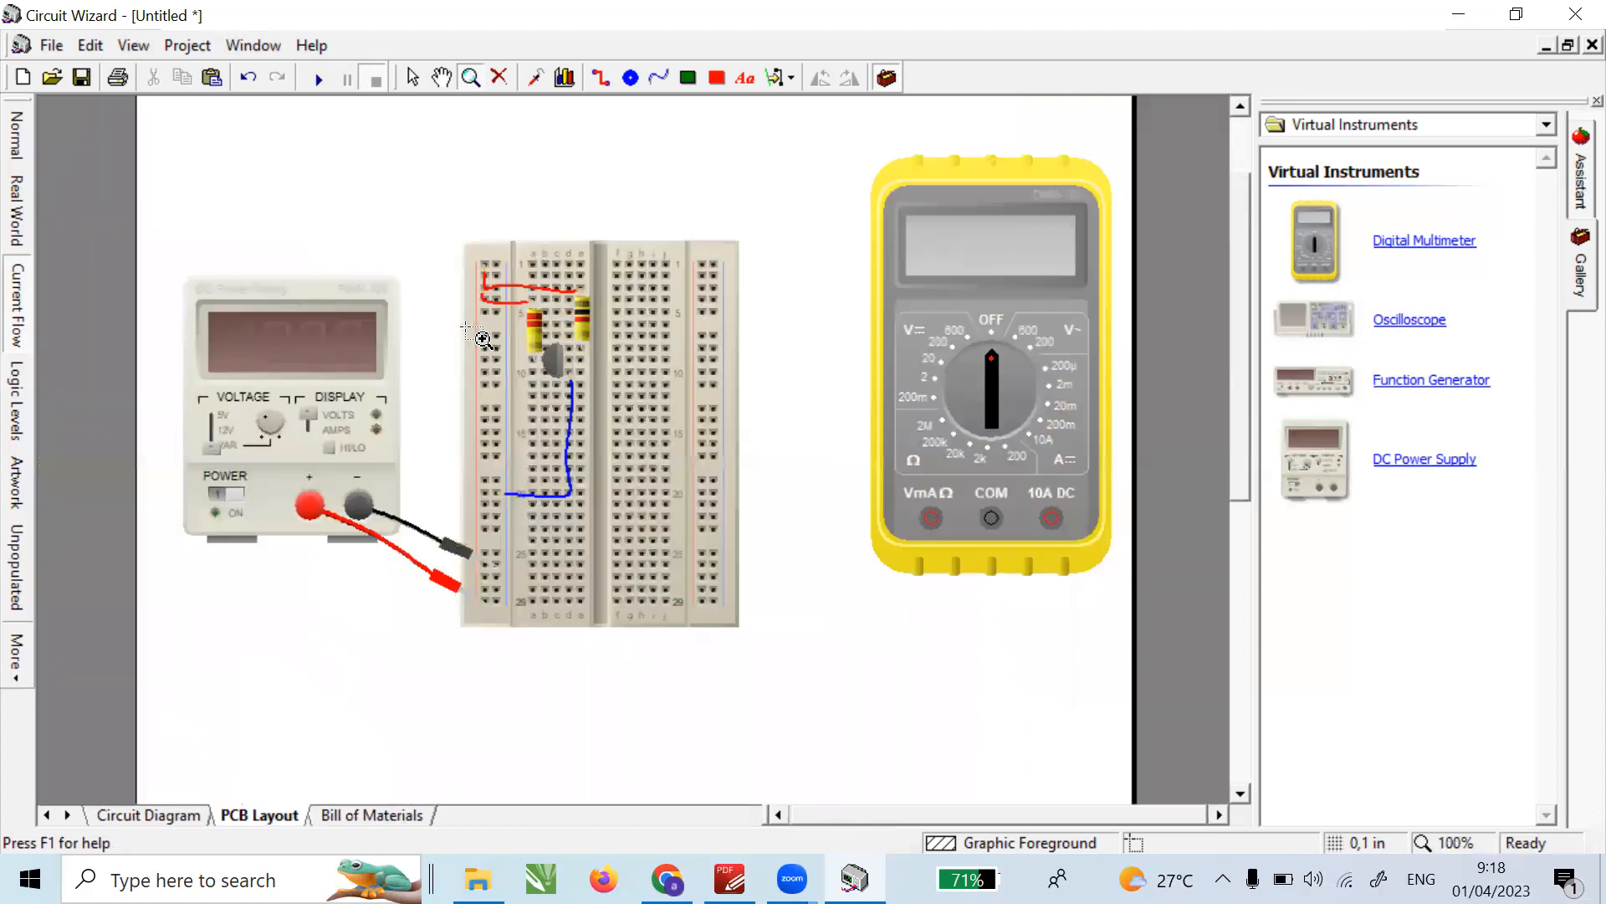
pyautogui.click(413, 78)
pyautogui.moveTo(941, 369); pyautogui.dragTo(988, 343)
pyautogui.click(895, 335)
pyautogui.moveTo(898, 494); pyautogui.dragTo(810, 545)
pyautogui.click(1054, 494)
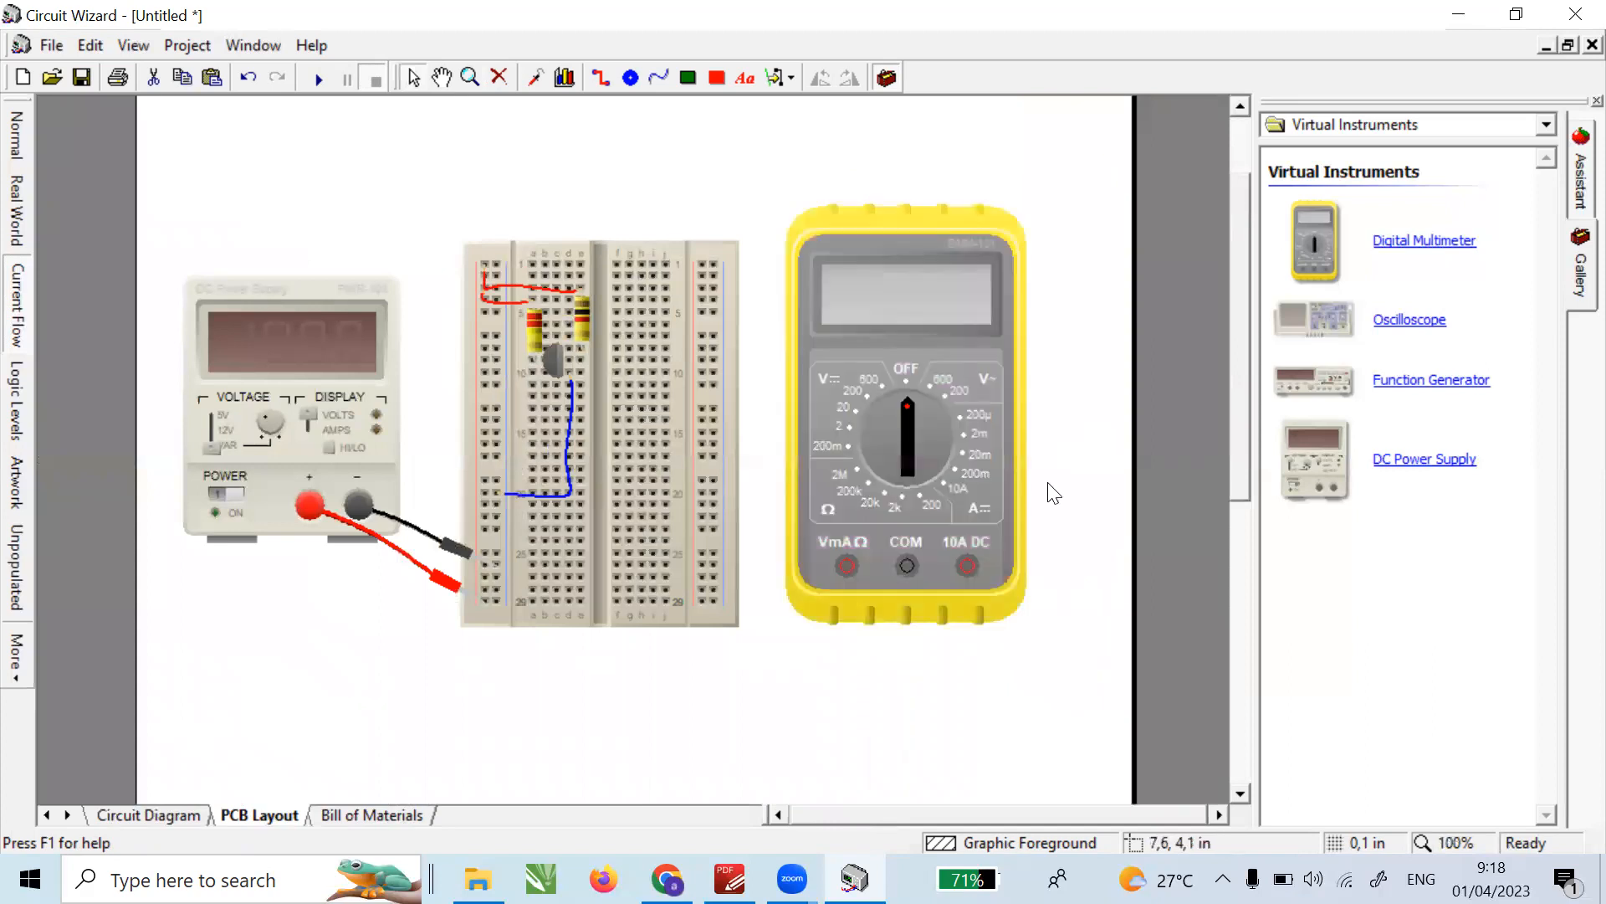
# - Examine the fixed bias diagram, Gambar 4.1, in the PDF report to see where VBE is measured, and return to Circuit Wizard
pyautogui.click(729, 878)
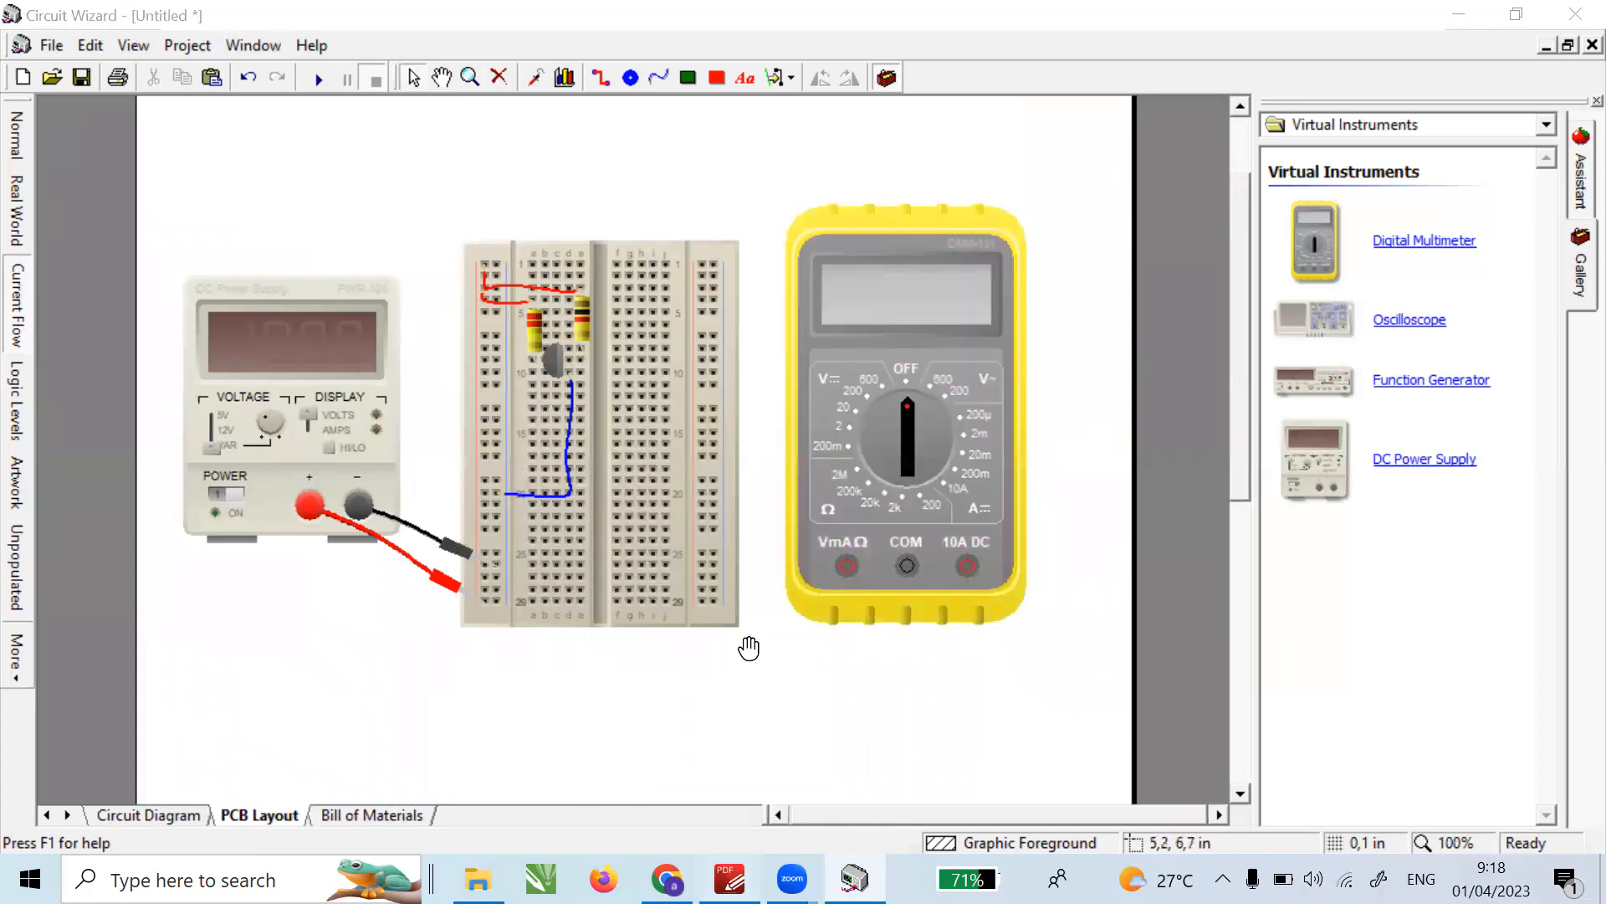
pyautogui.scroll(5, 745, 533)
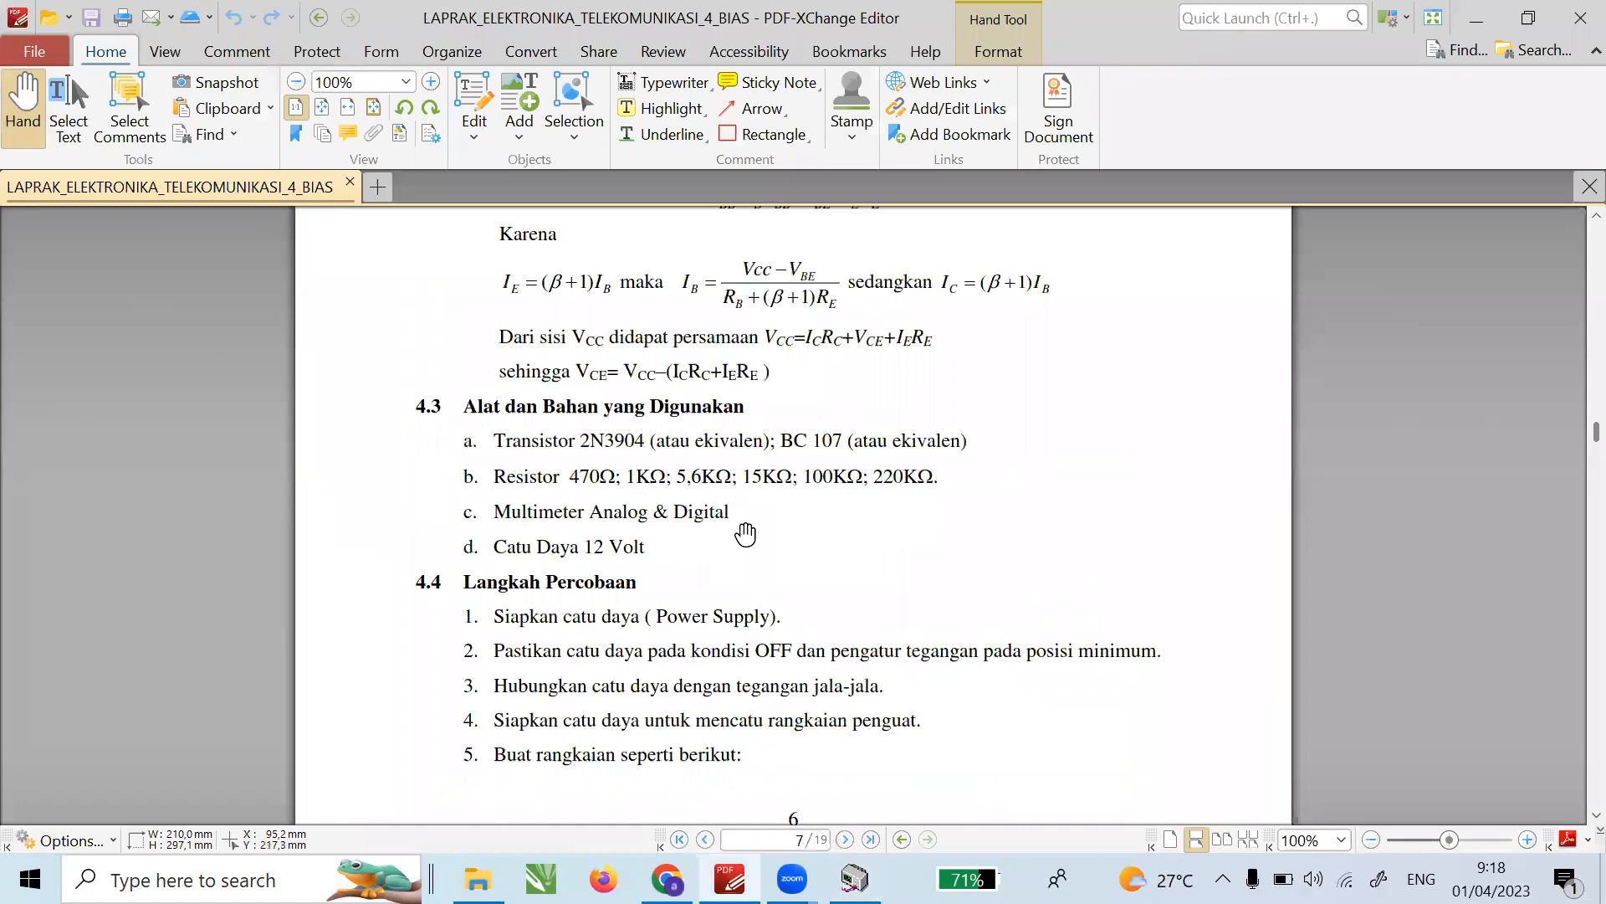
pyautogui.scroll(5, 745, 534)
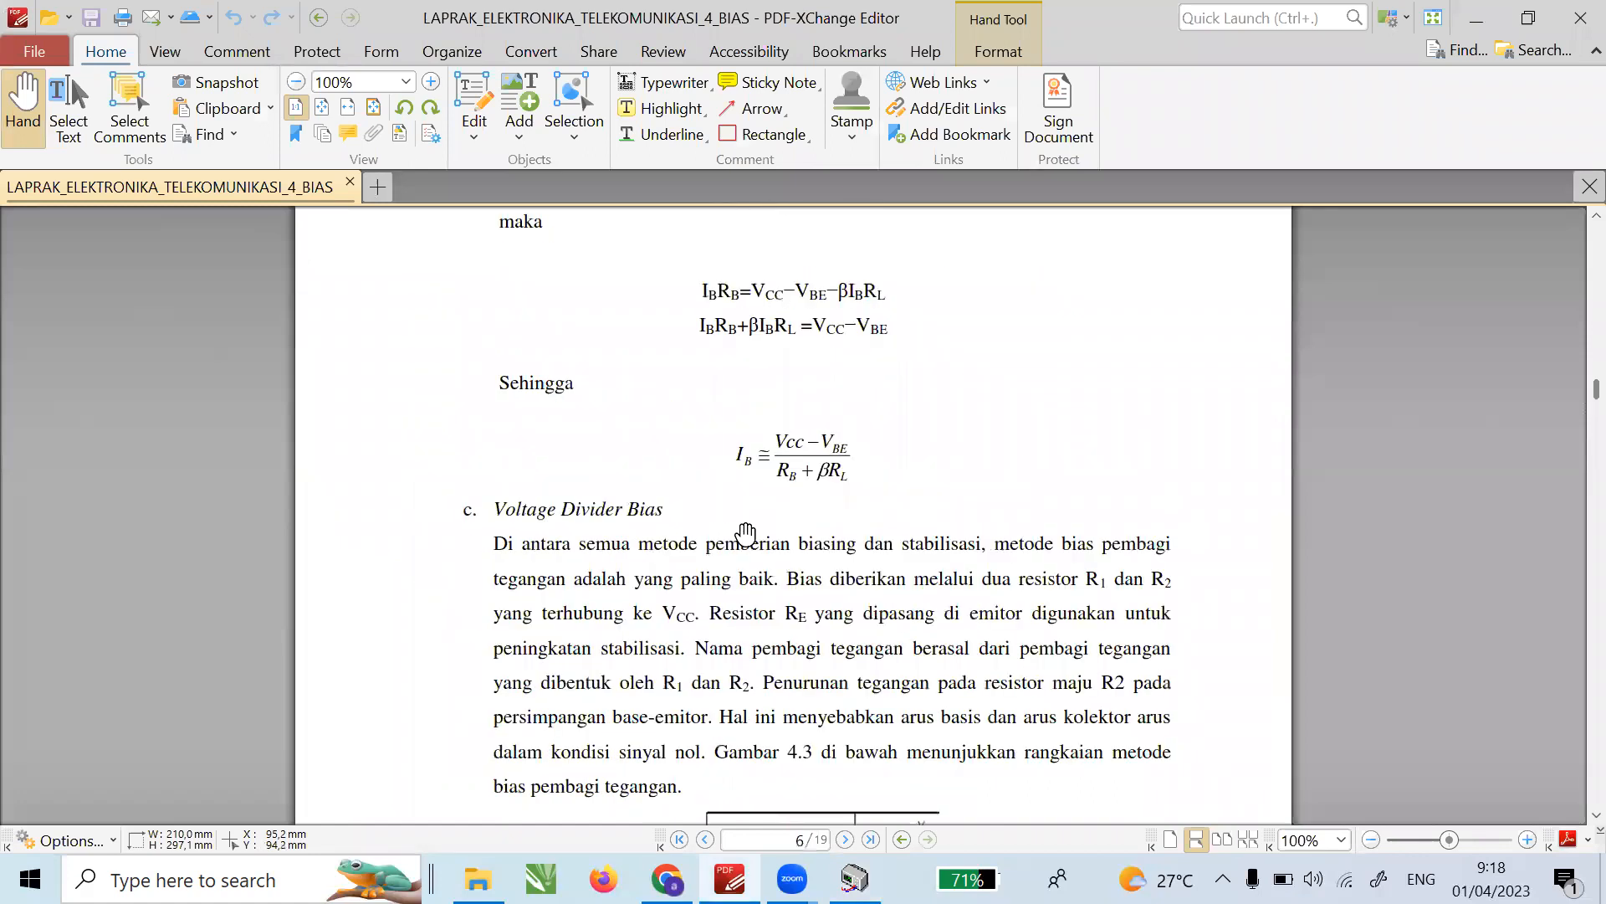
pyautogui.scroll(5, 746, 533)
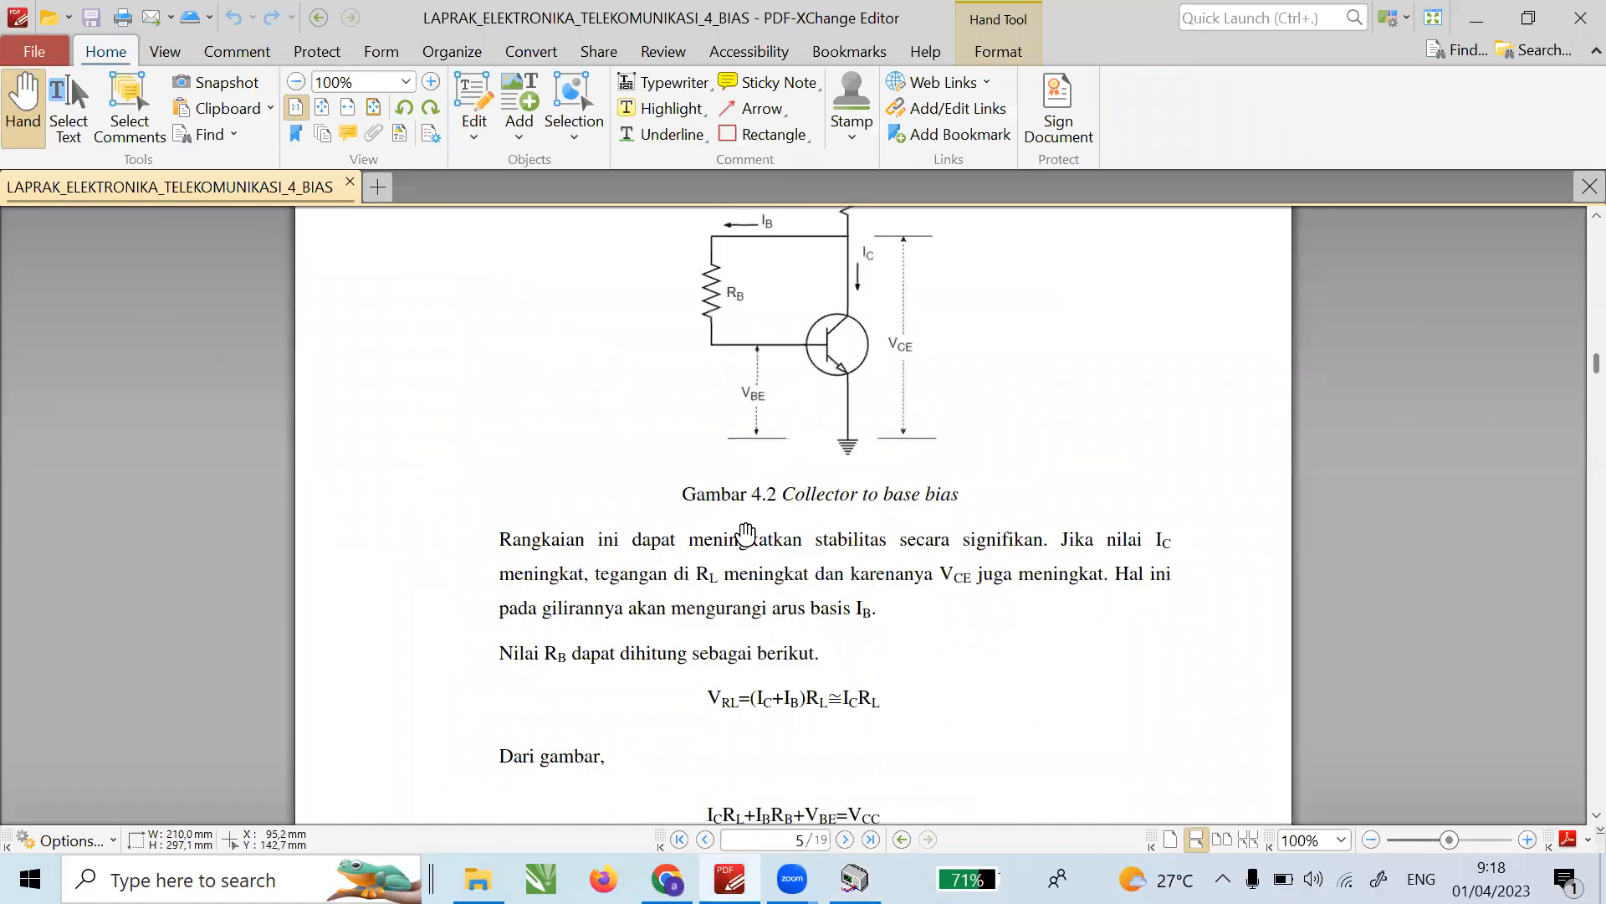
pyautogui.scroll(10, 745, 533)
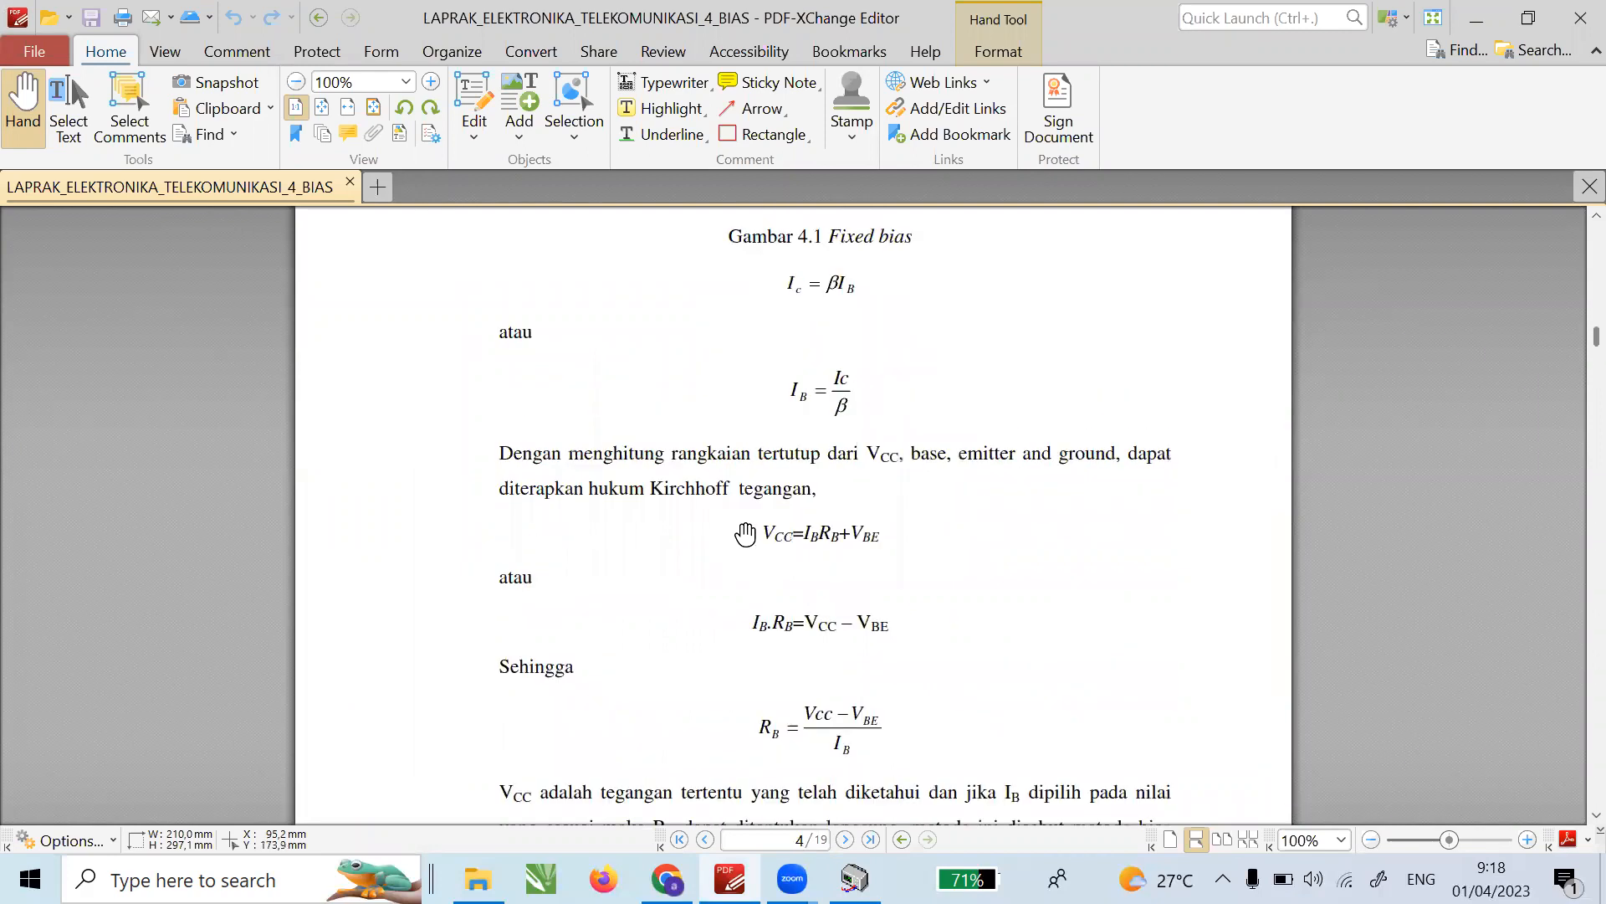
pyautogui.scroll(6, 746, 533)
pyautogui.scroll(-2, 745, 533)
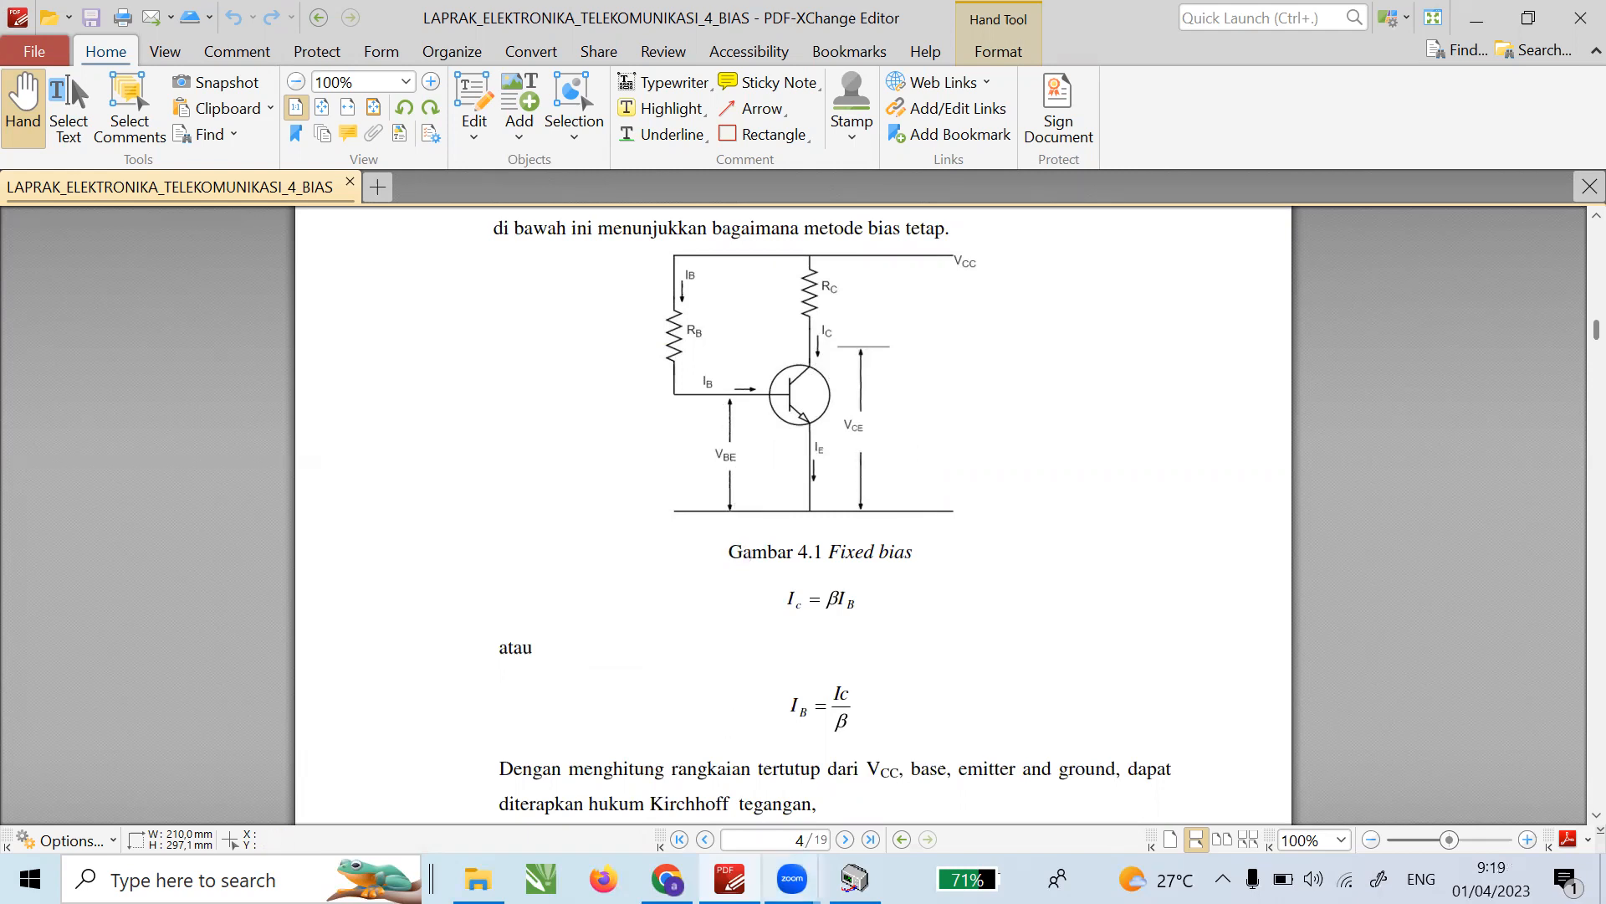
pyautogui.click(855, 879)
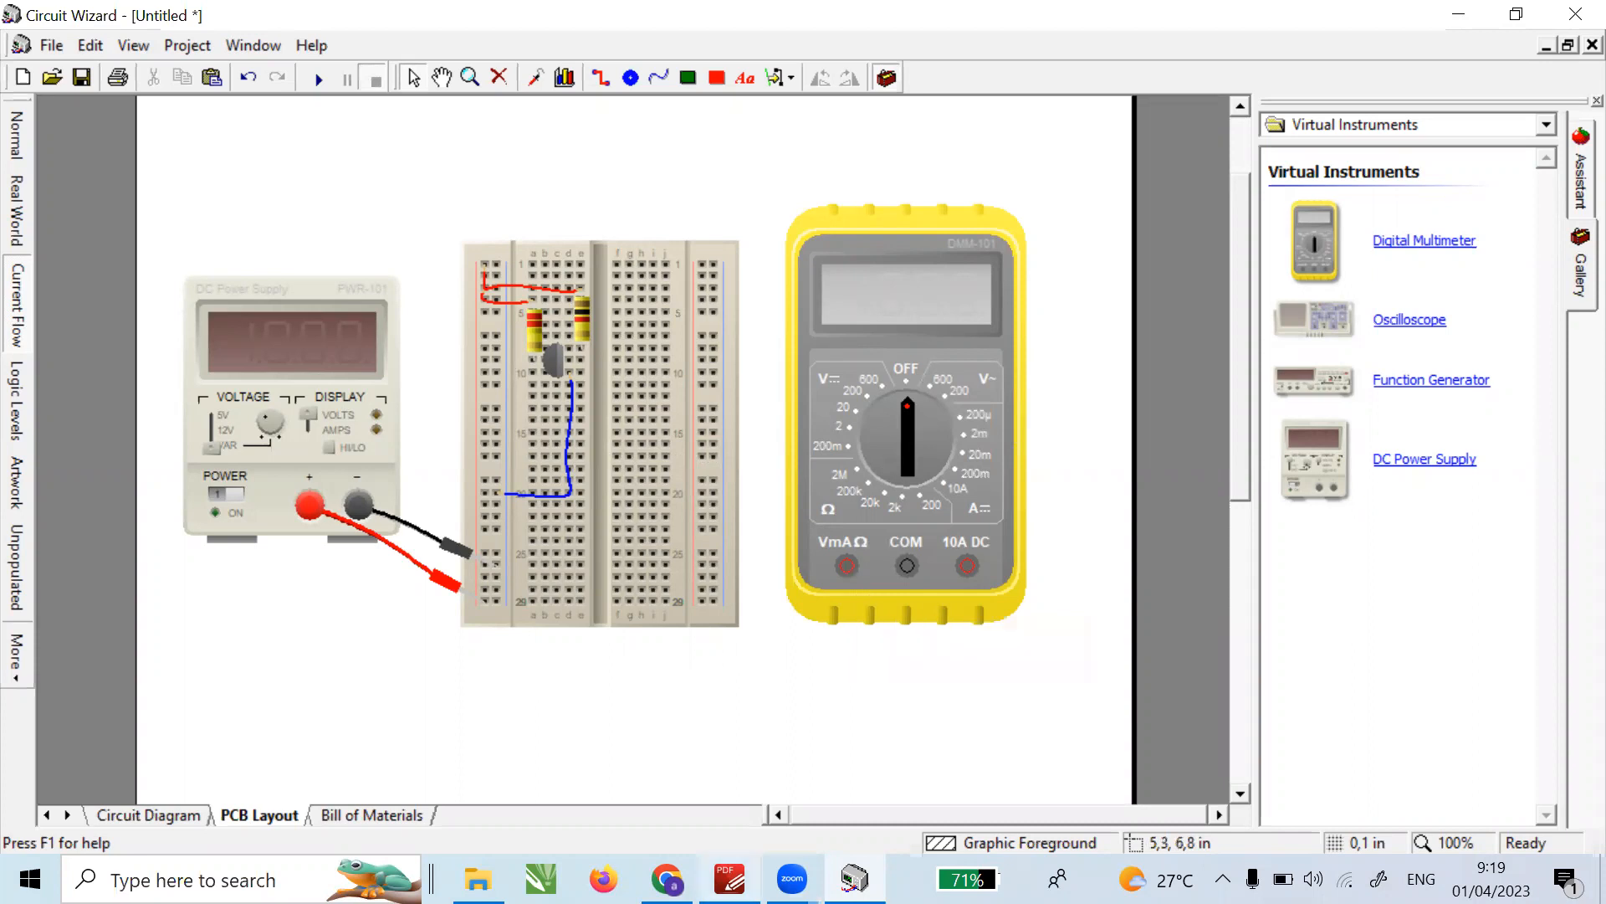
pyautogui.click(729, 879)
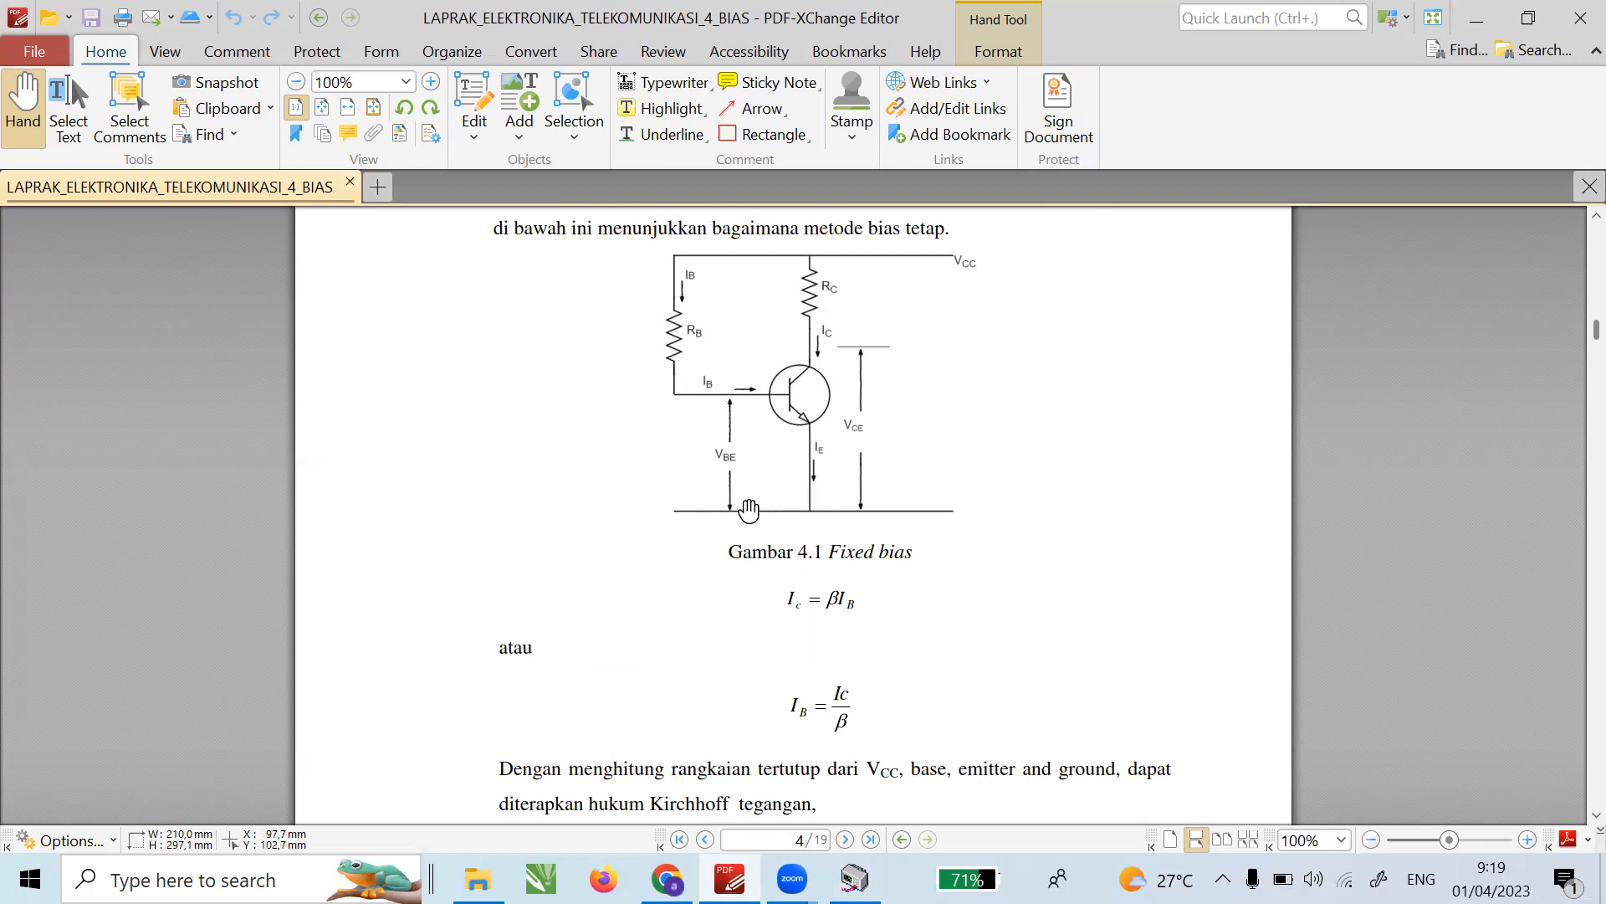
pyautogui.click(854, 878)
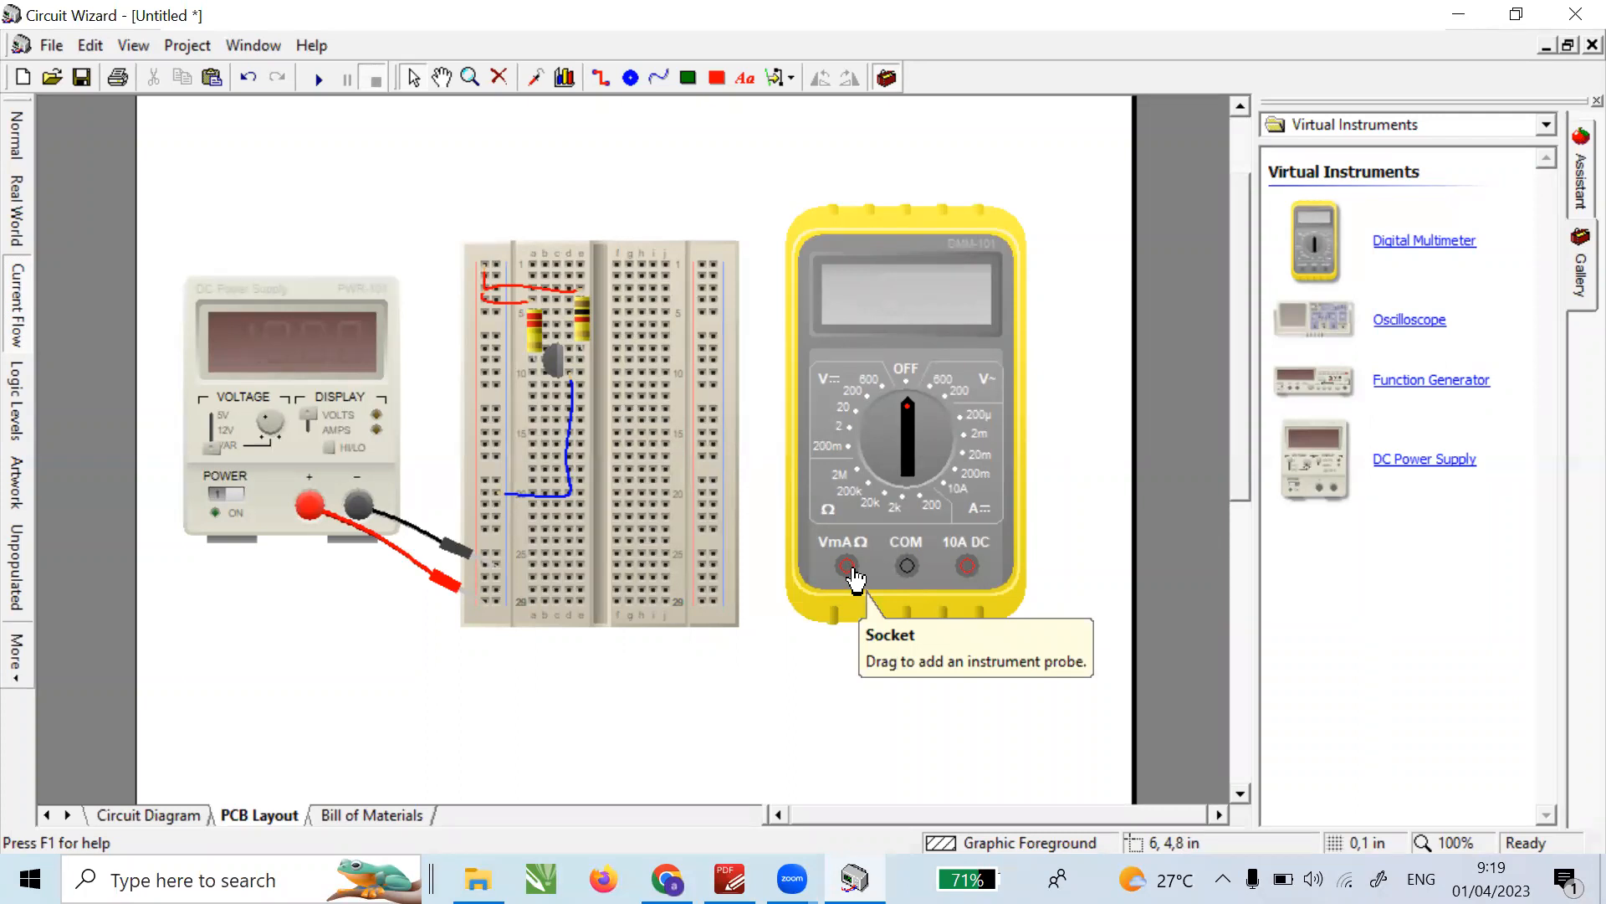
# - Connect the multimeter's VmAΩ probe to the transistor's base and COM to the left negative rail, and measure VBE on the 20 V DC range
pyautogui.moveTo(855, 577); pyautogui.dragTo(540, 360)
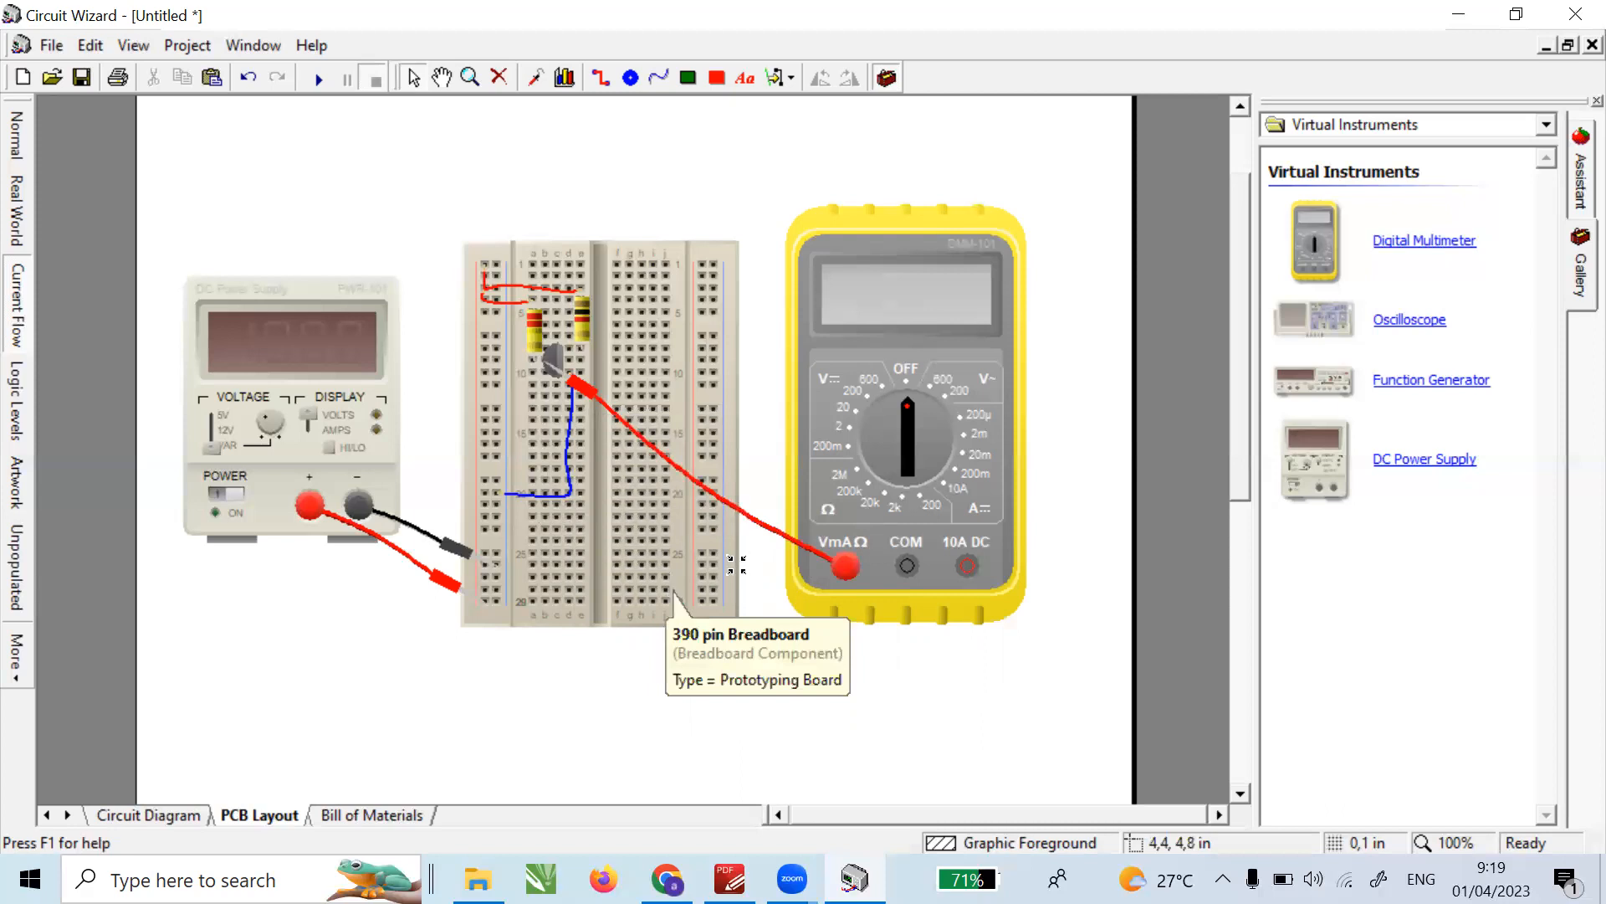
pyautogui.moveTo(908, 561); pyautogui.dragTo(504, 601)
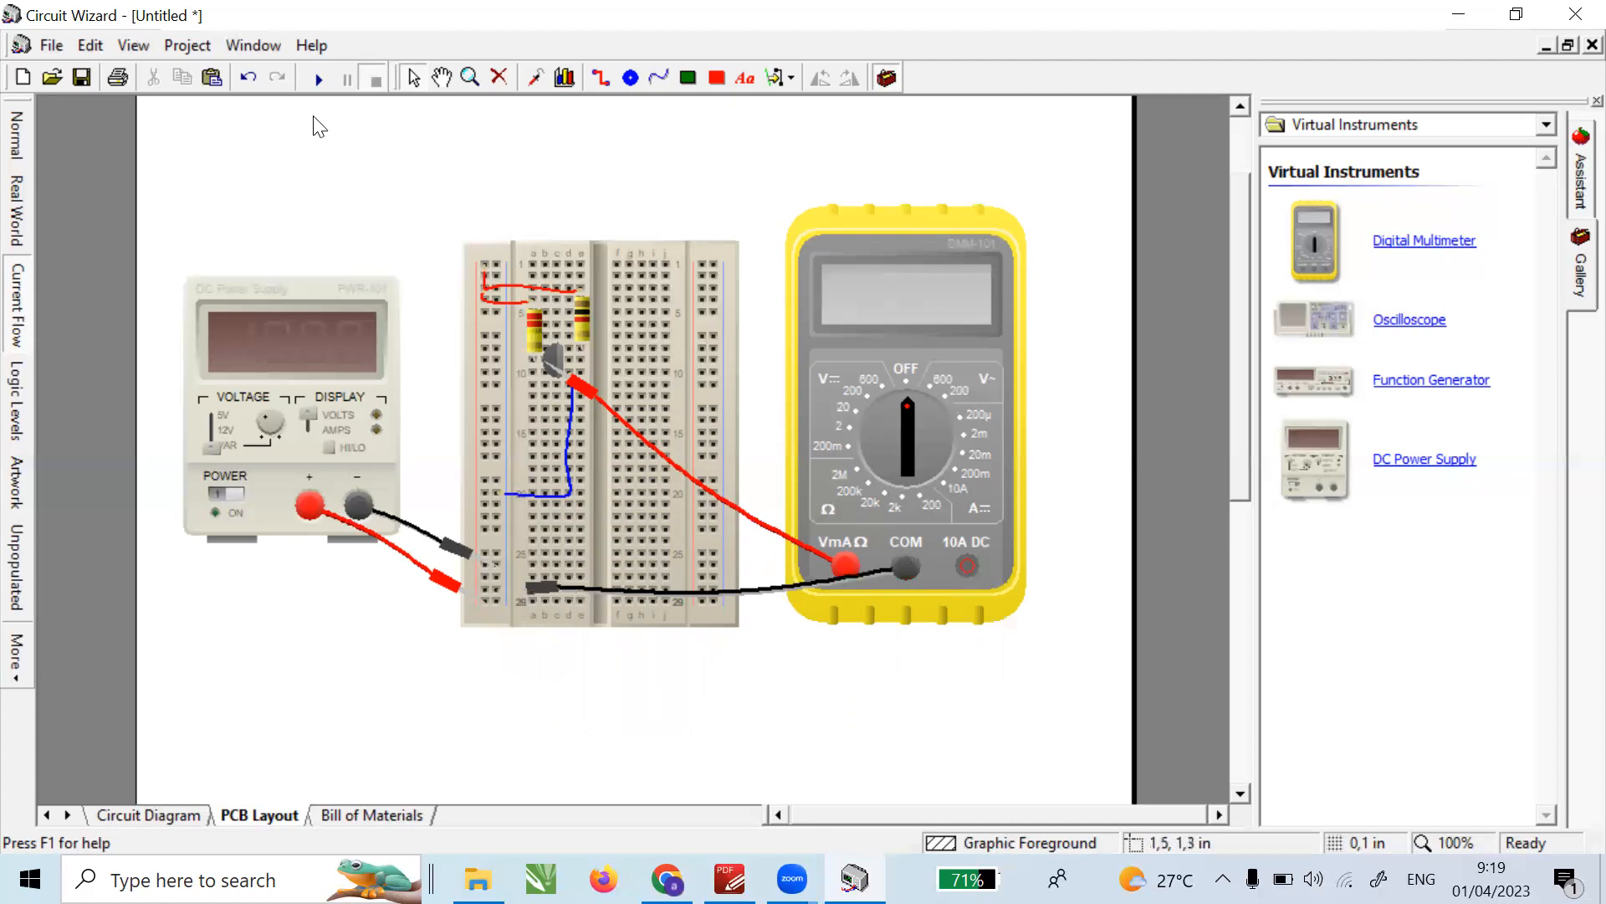
pyautogui.click(318, 84)
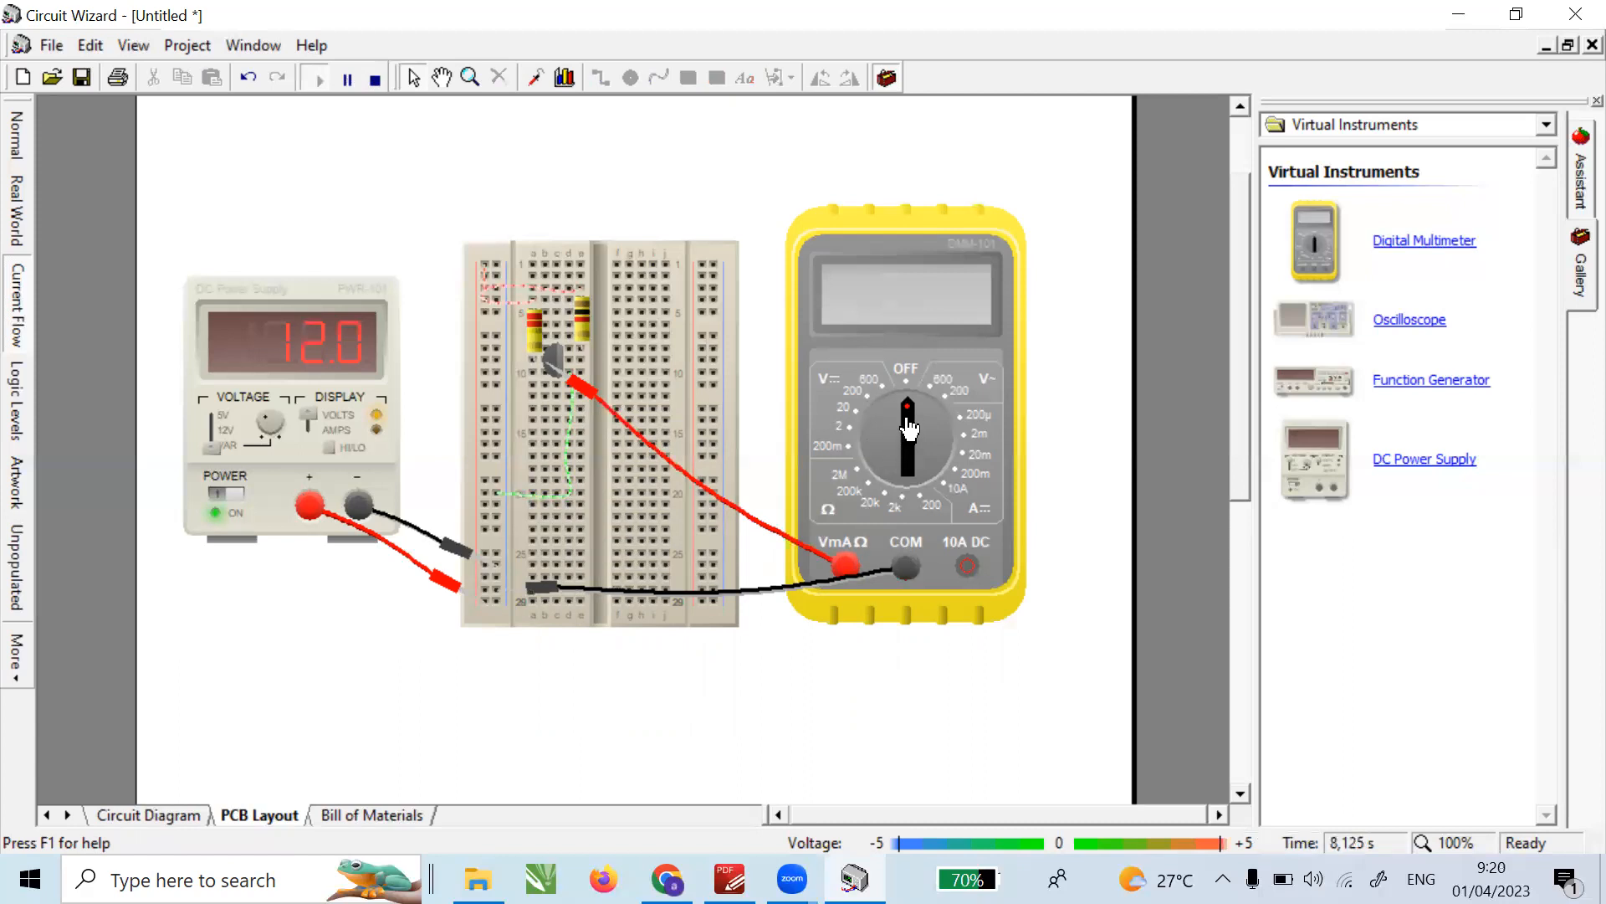
pyautogui.moveTo(910, 416); pyautogui.dragTo(887, 429)
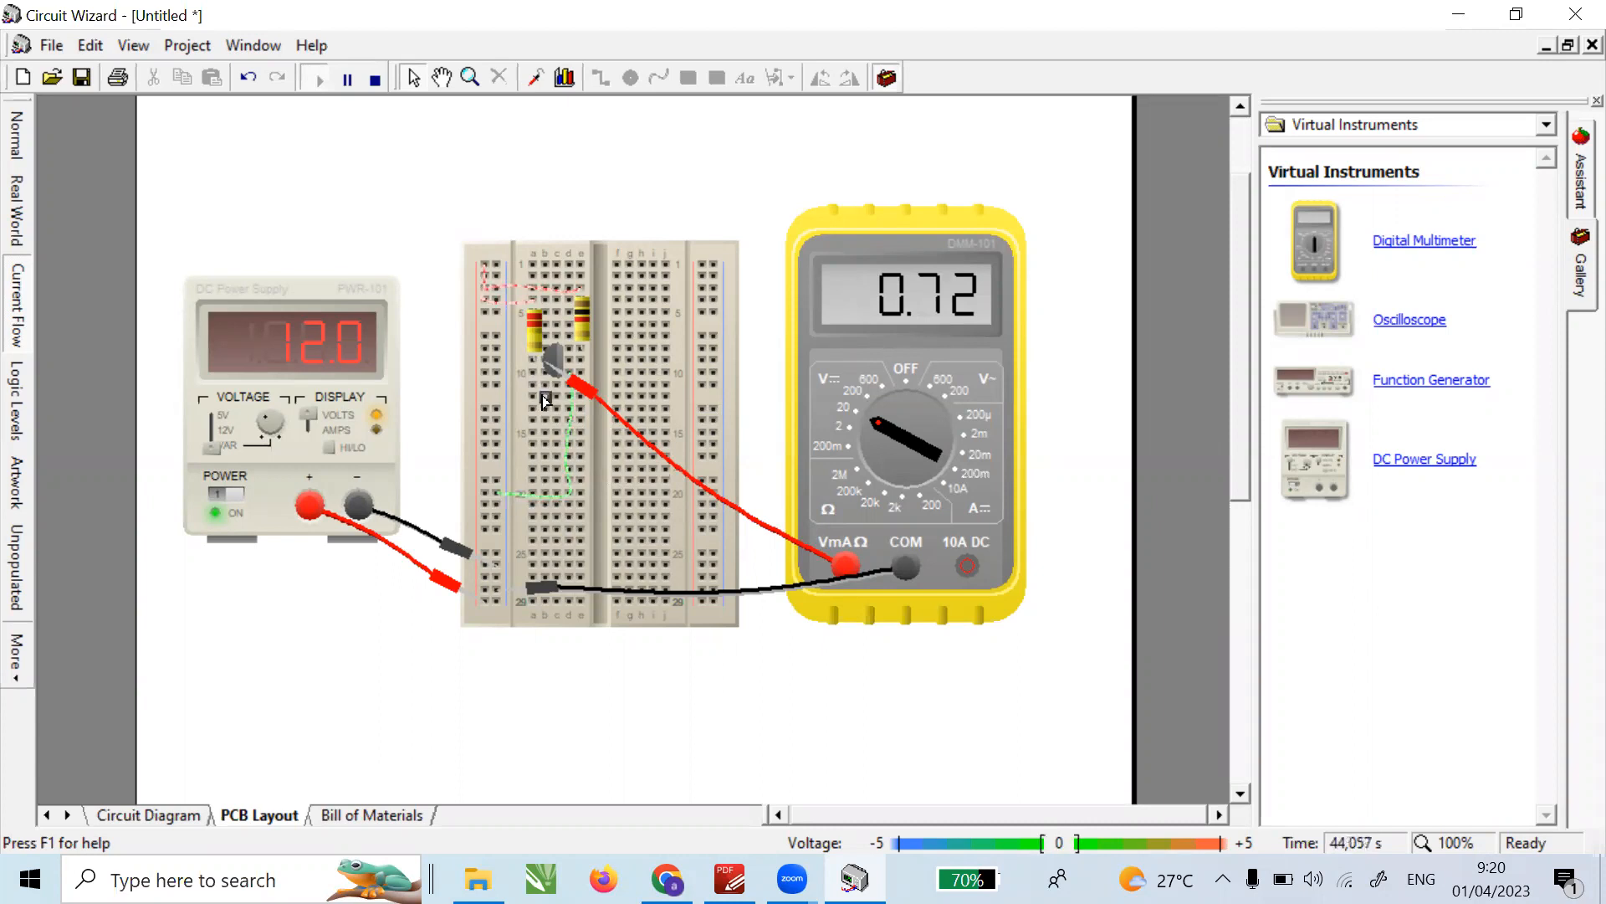
pyautogui.moveTo(618, 523)
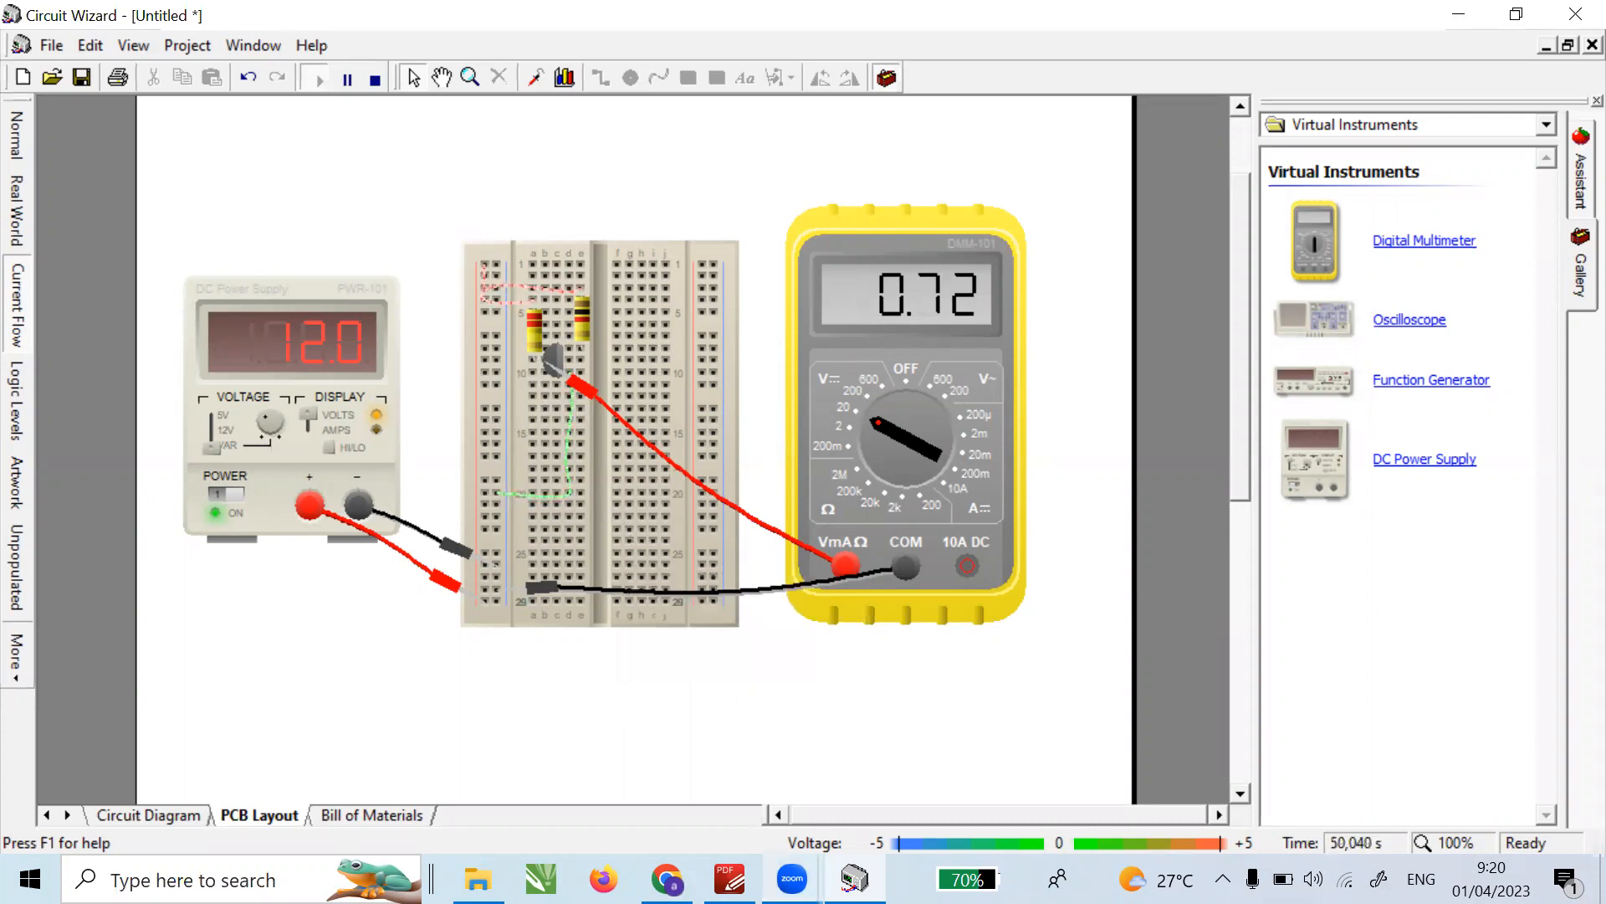
# - Check VCE in the report's diagram, stop the simulation, move the red multimeter probe to collector hole D8, and rerun to measure VCE
pyautogui.hotkey('alt', 'Tab')
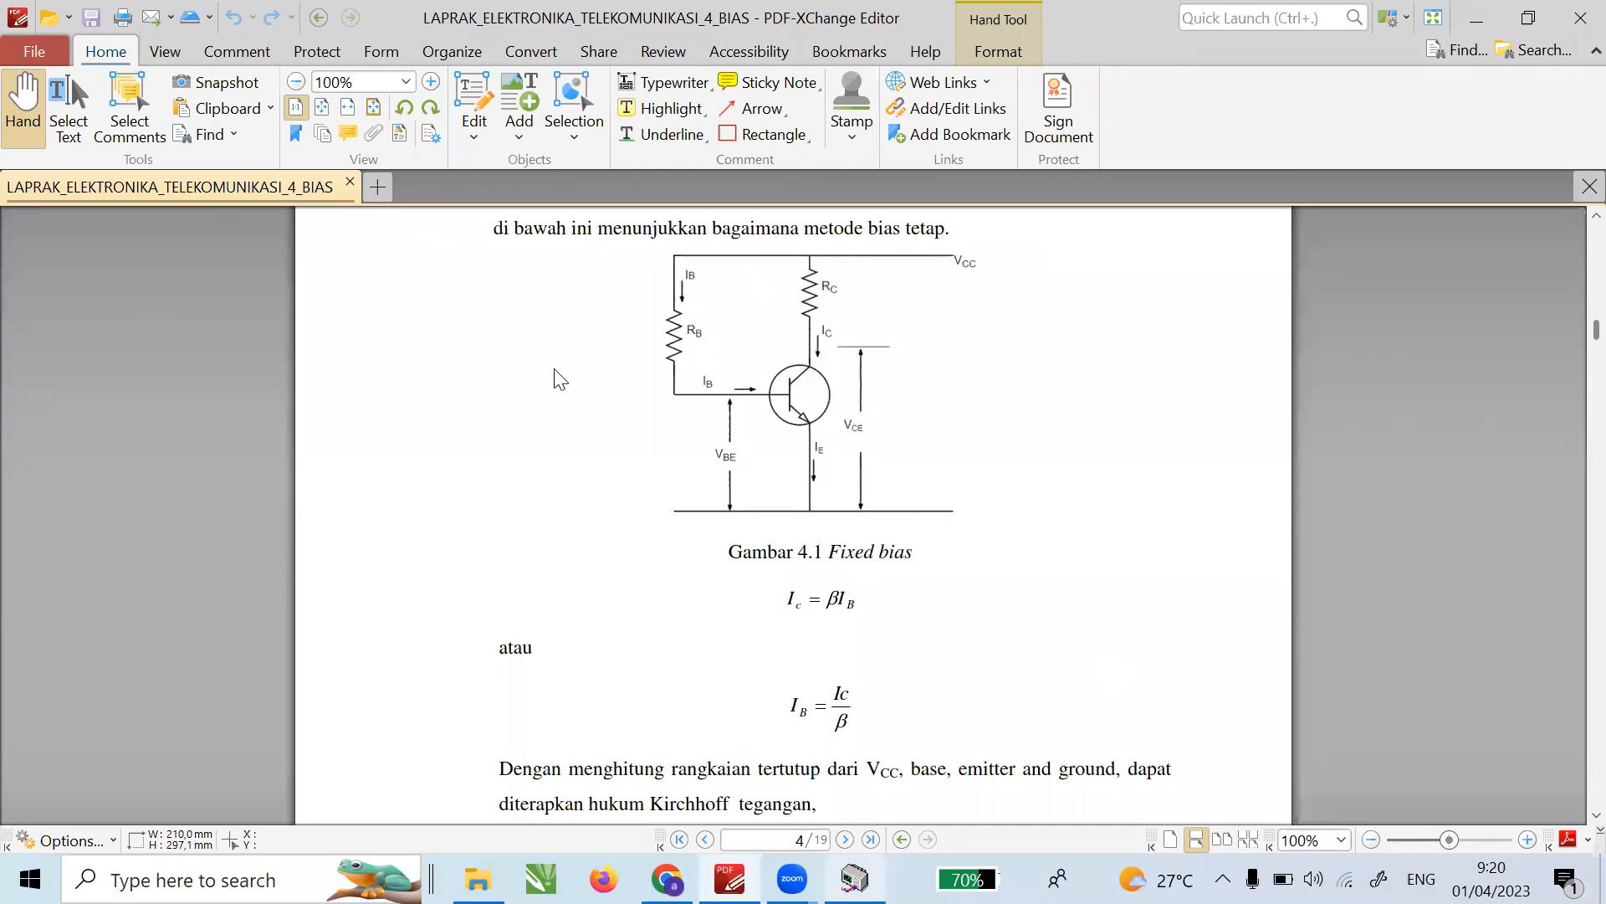
pyautogui.hotkey('alt', 'Tab')
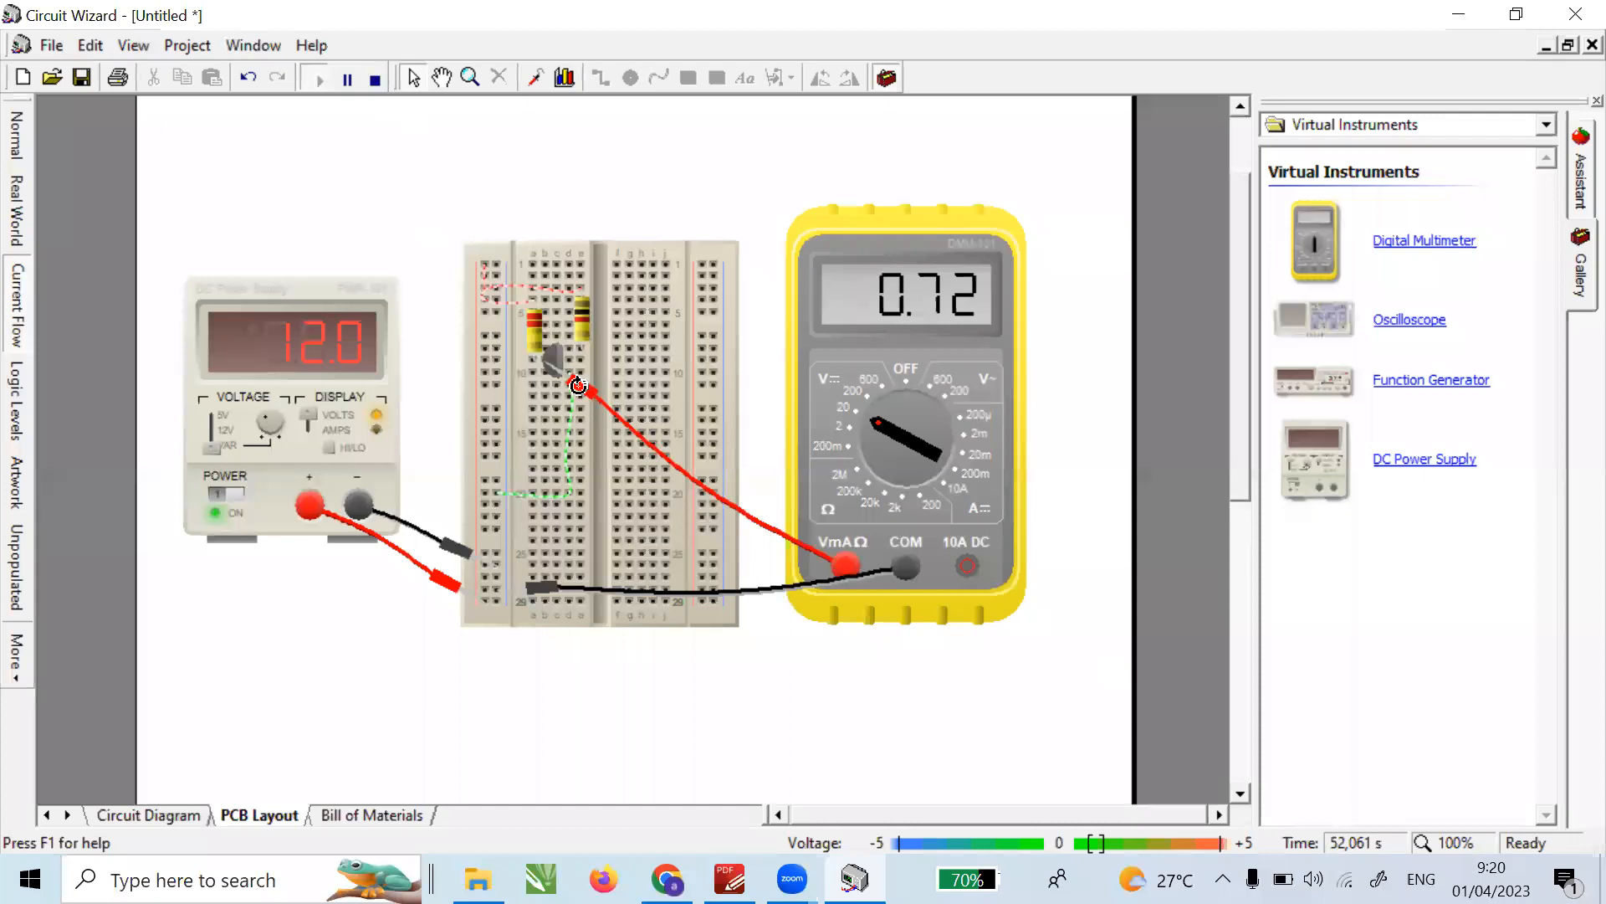
pyautogui.click(579, 384)
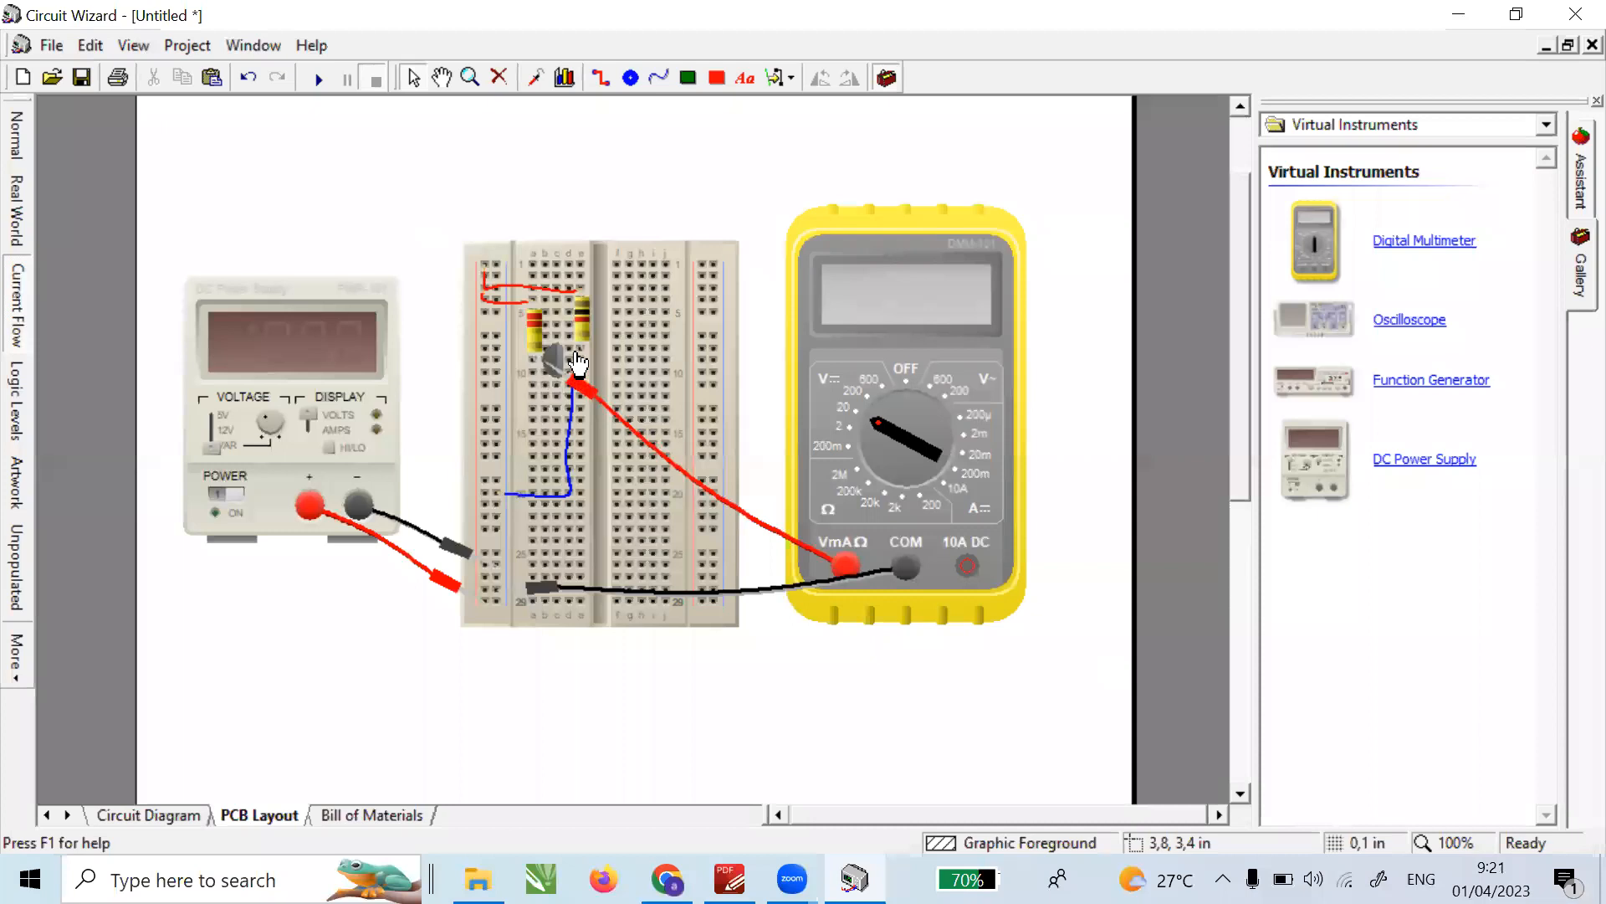
pyautogui.click(578, 356)
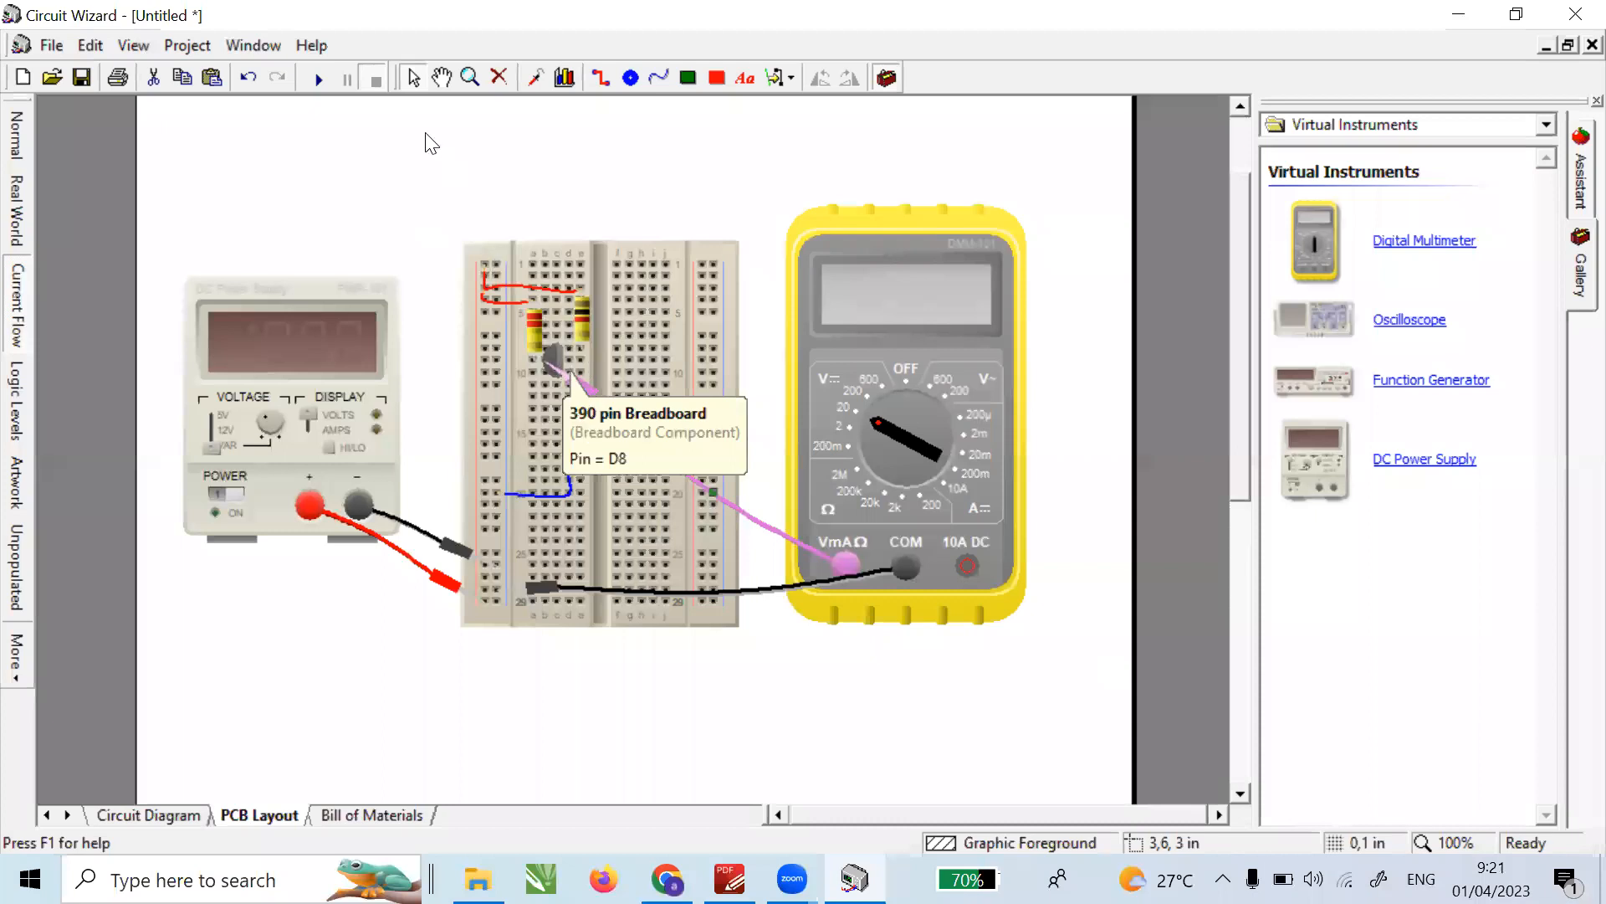
pyautogui.click(318, 81)
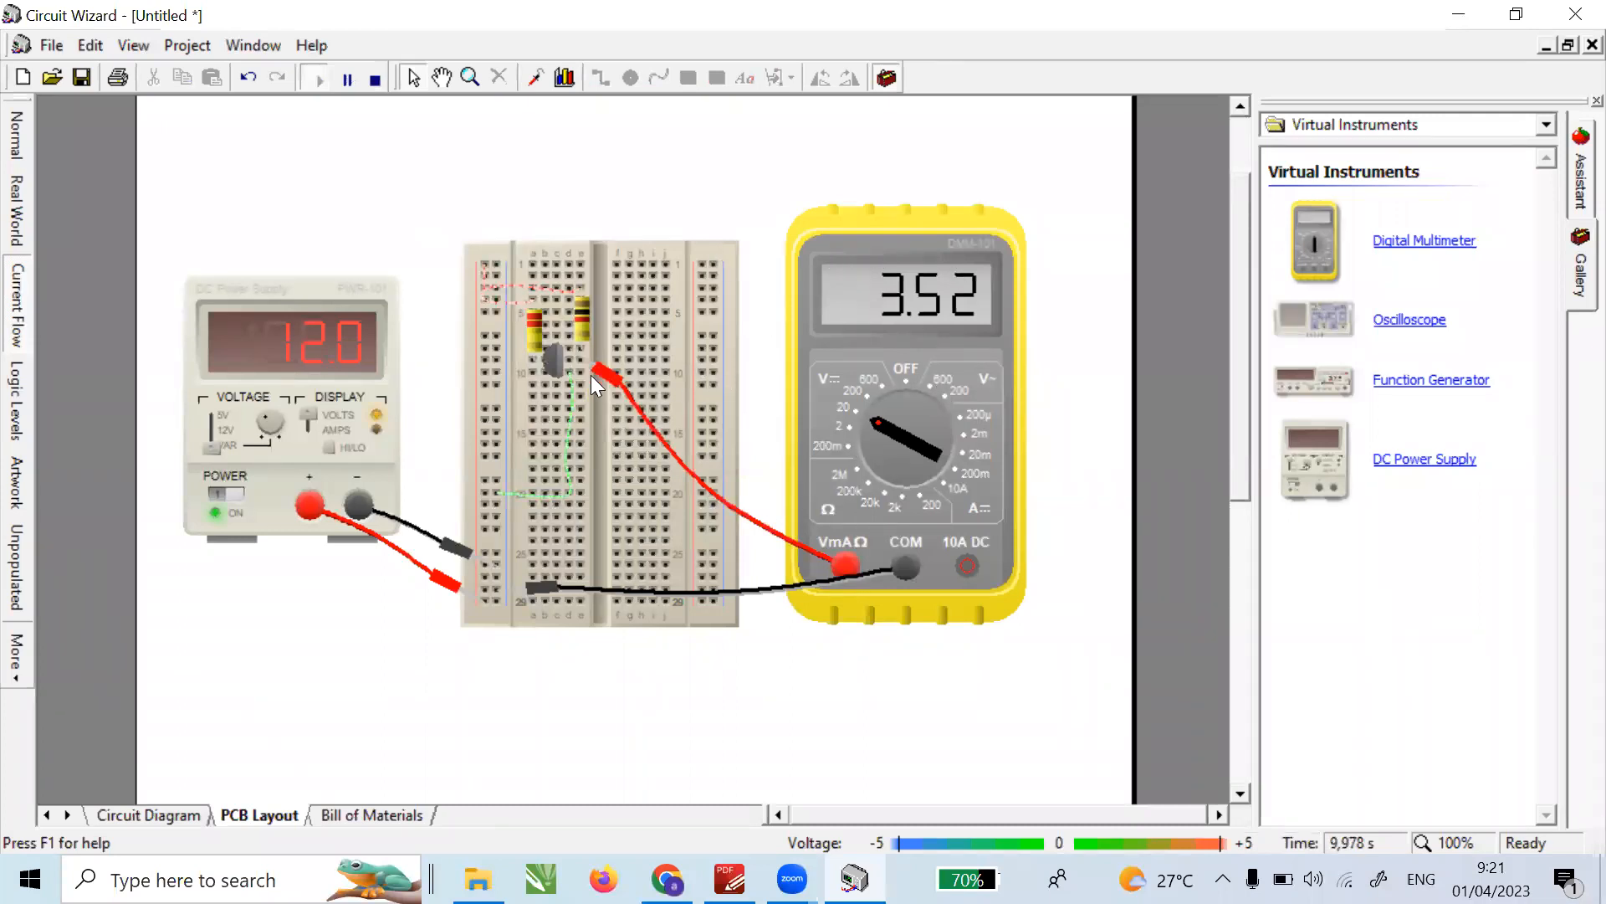
# - Check the current paths in the PDF report's fixed bias diagram, Gambar 4.1, and return to Circuit Wizard
pyautogui.click(649, 387)
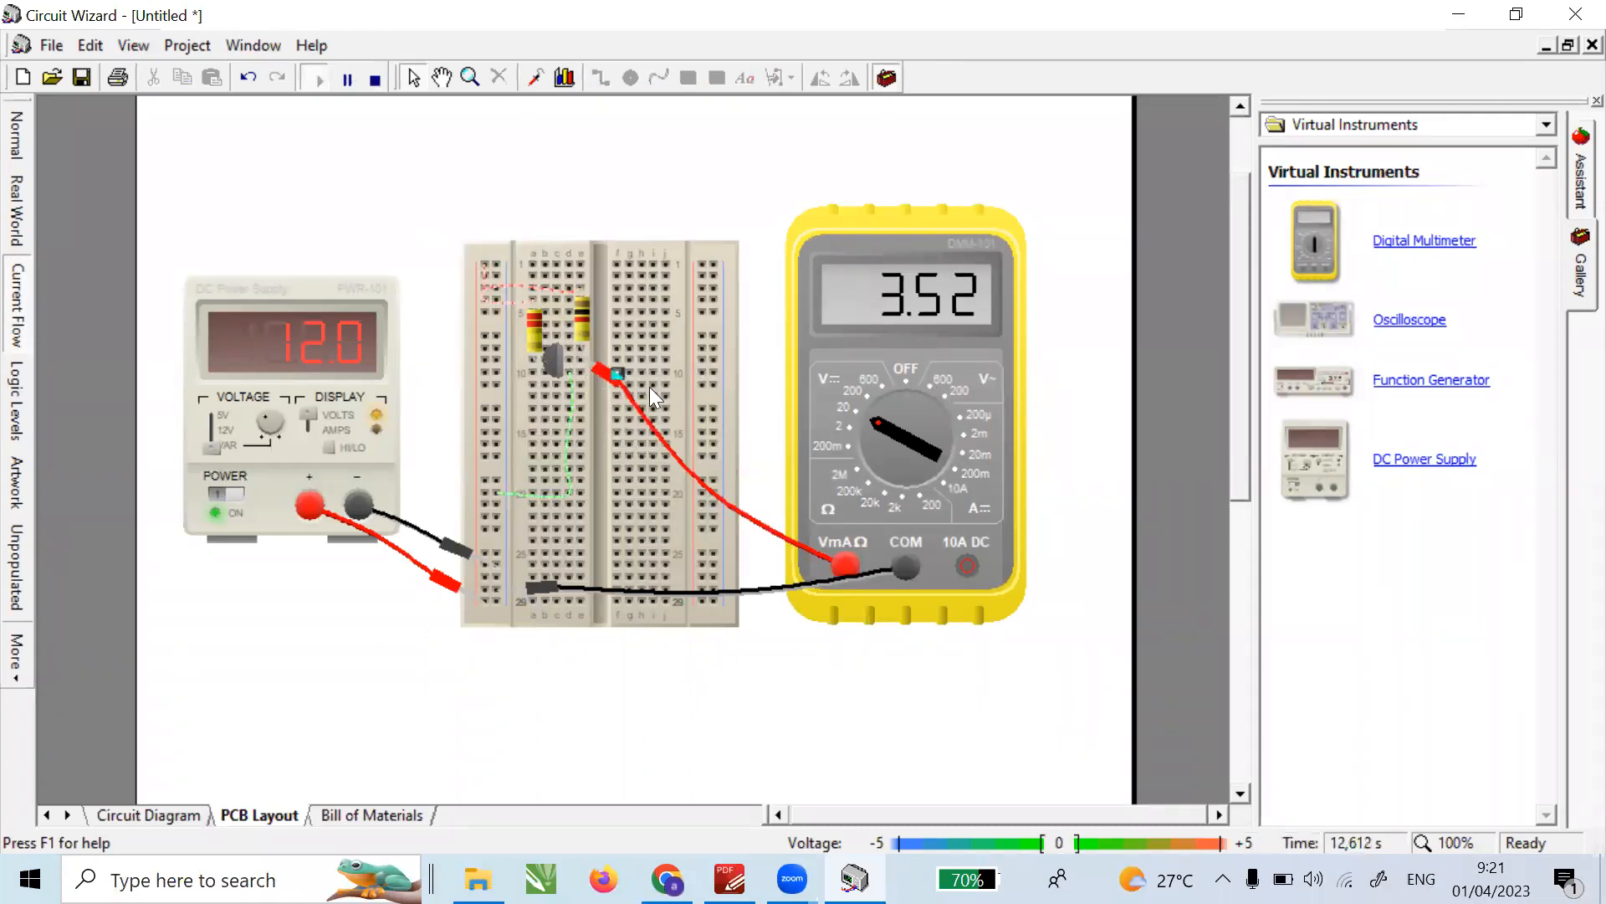
pyautogui.click(549, 414)
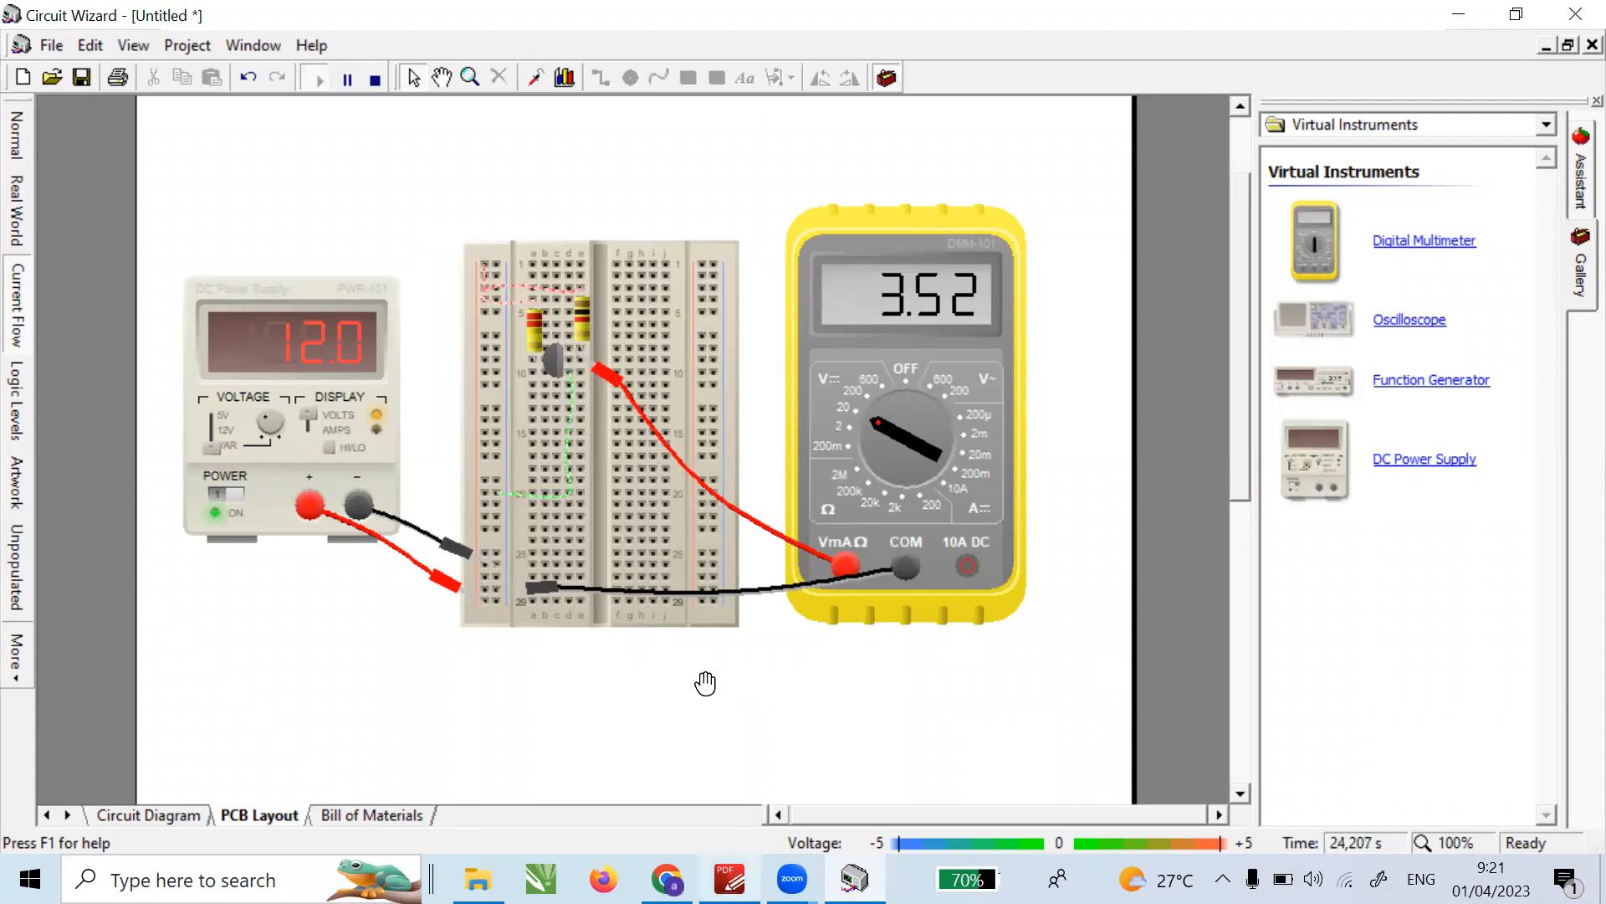
pyautogui.hotkey('alt', 'Tab')
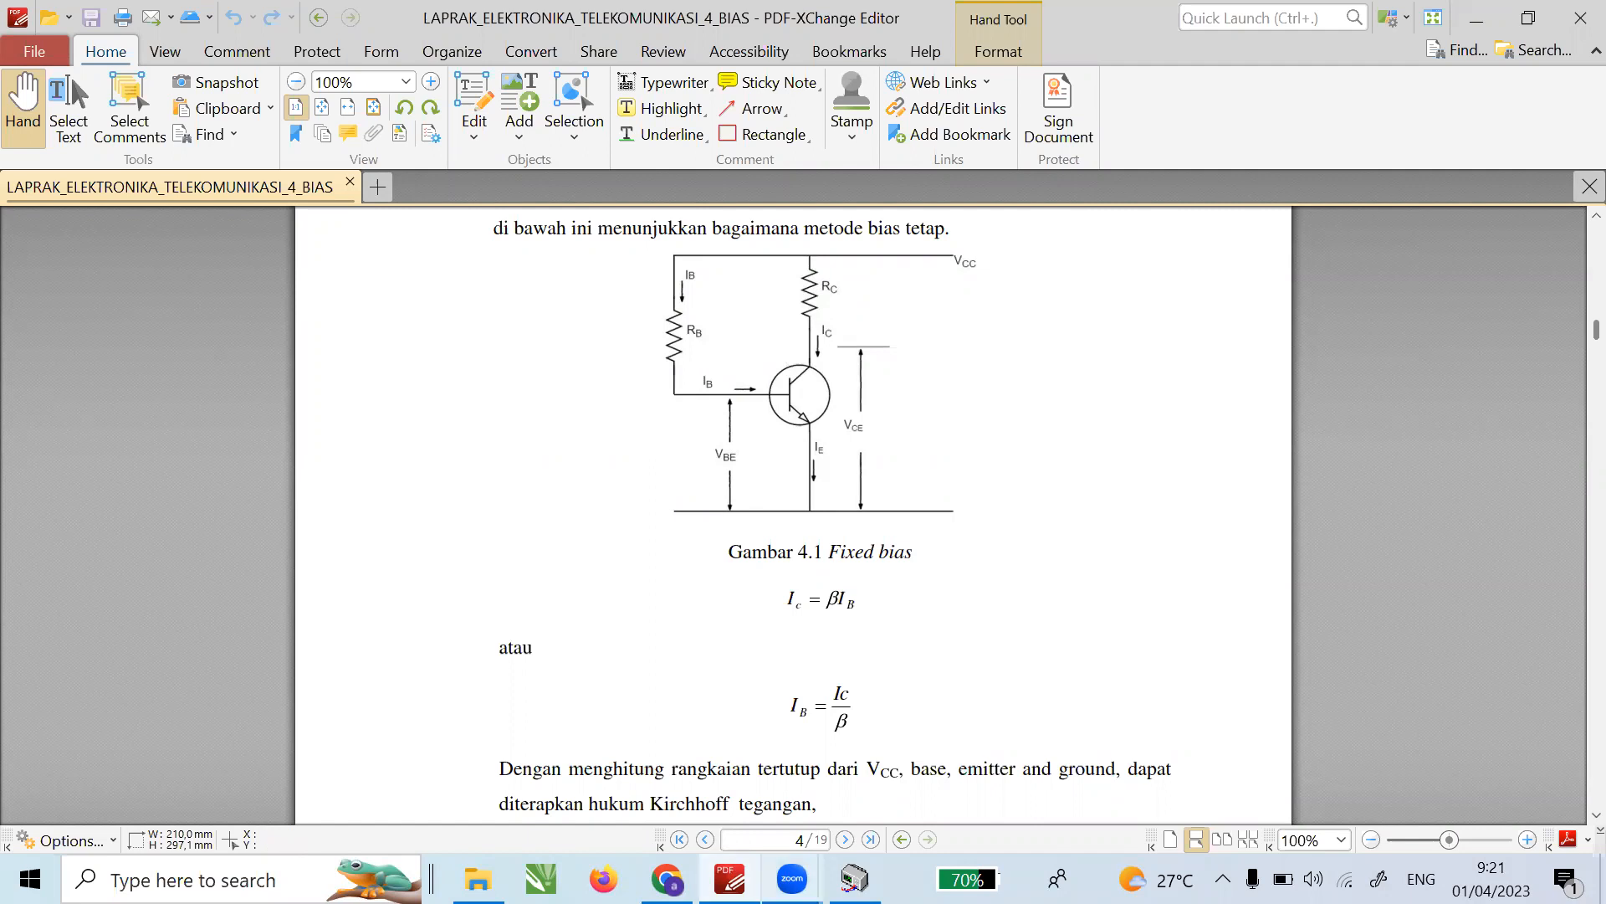
pyautogui.hotkey('alt', 'Tab')
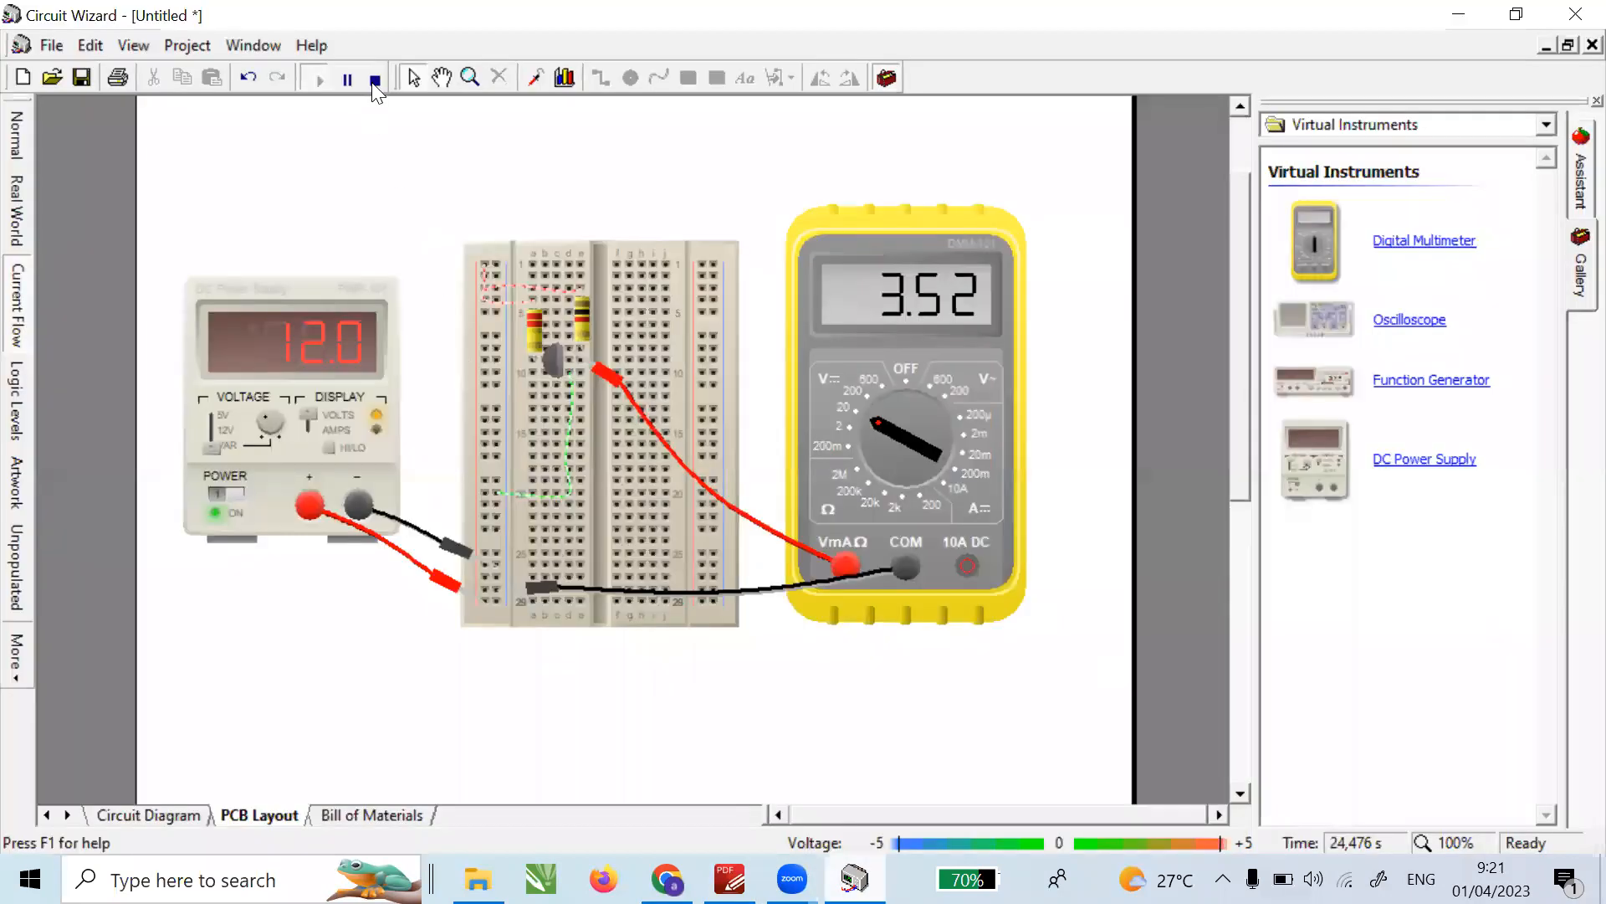
# - Stop the simulation and replace the multimeter's red VmAΩ lead with one from 10A DC to the transistor's collector row
pyautogui.click(609, 374)
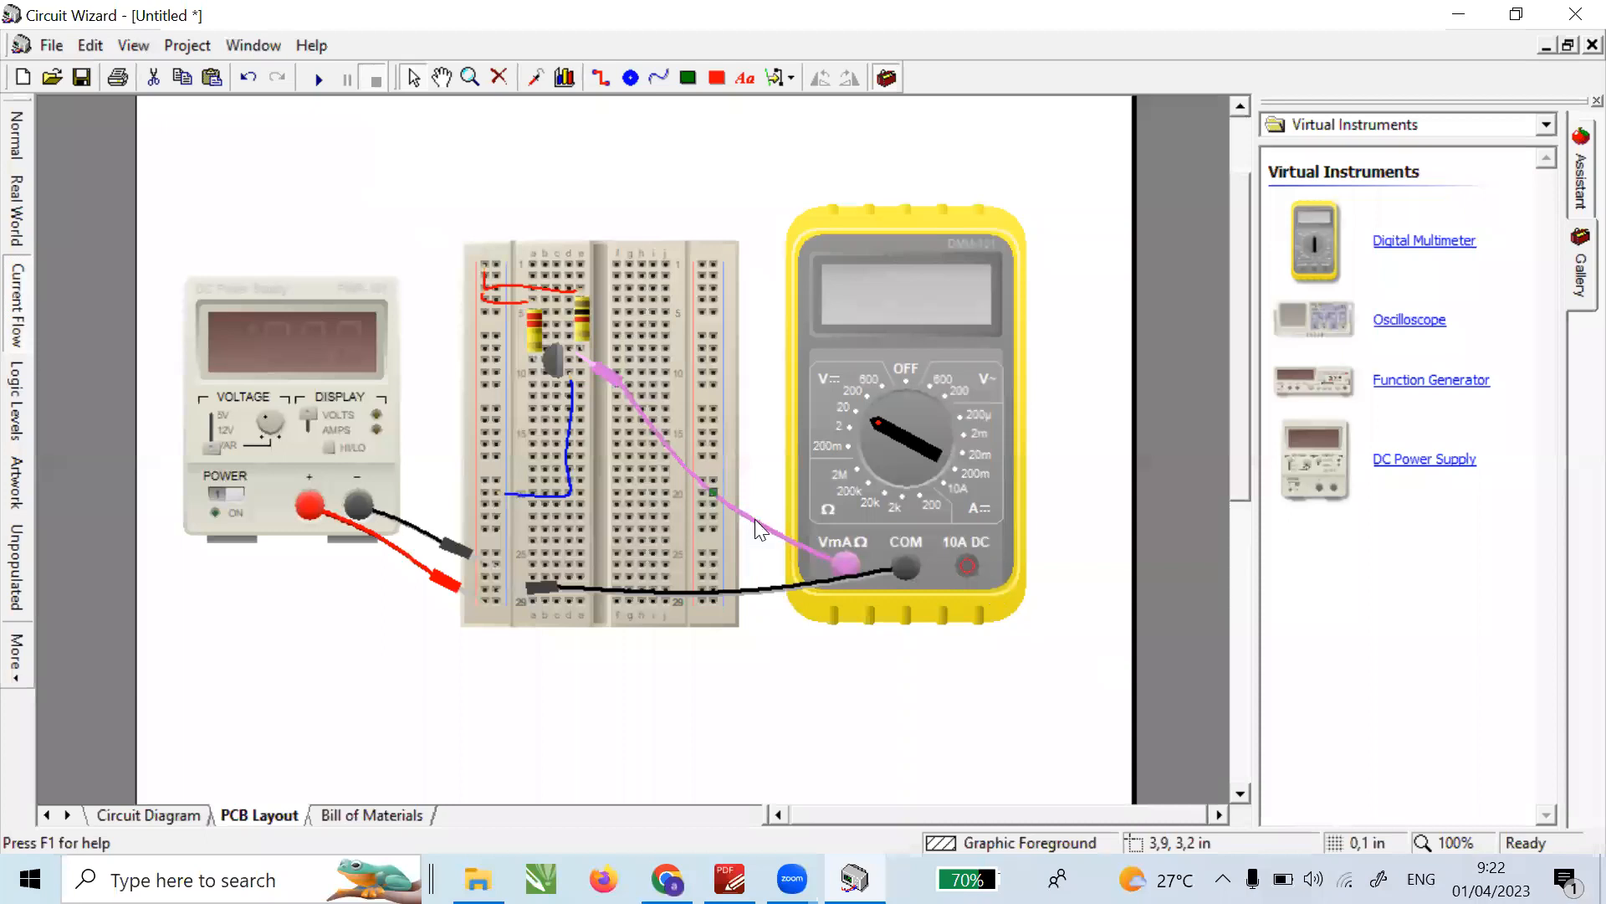
pyautogui.press('Delete')
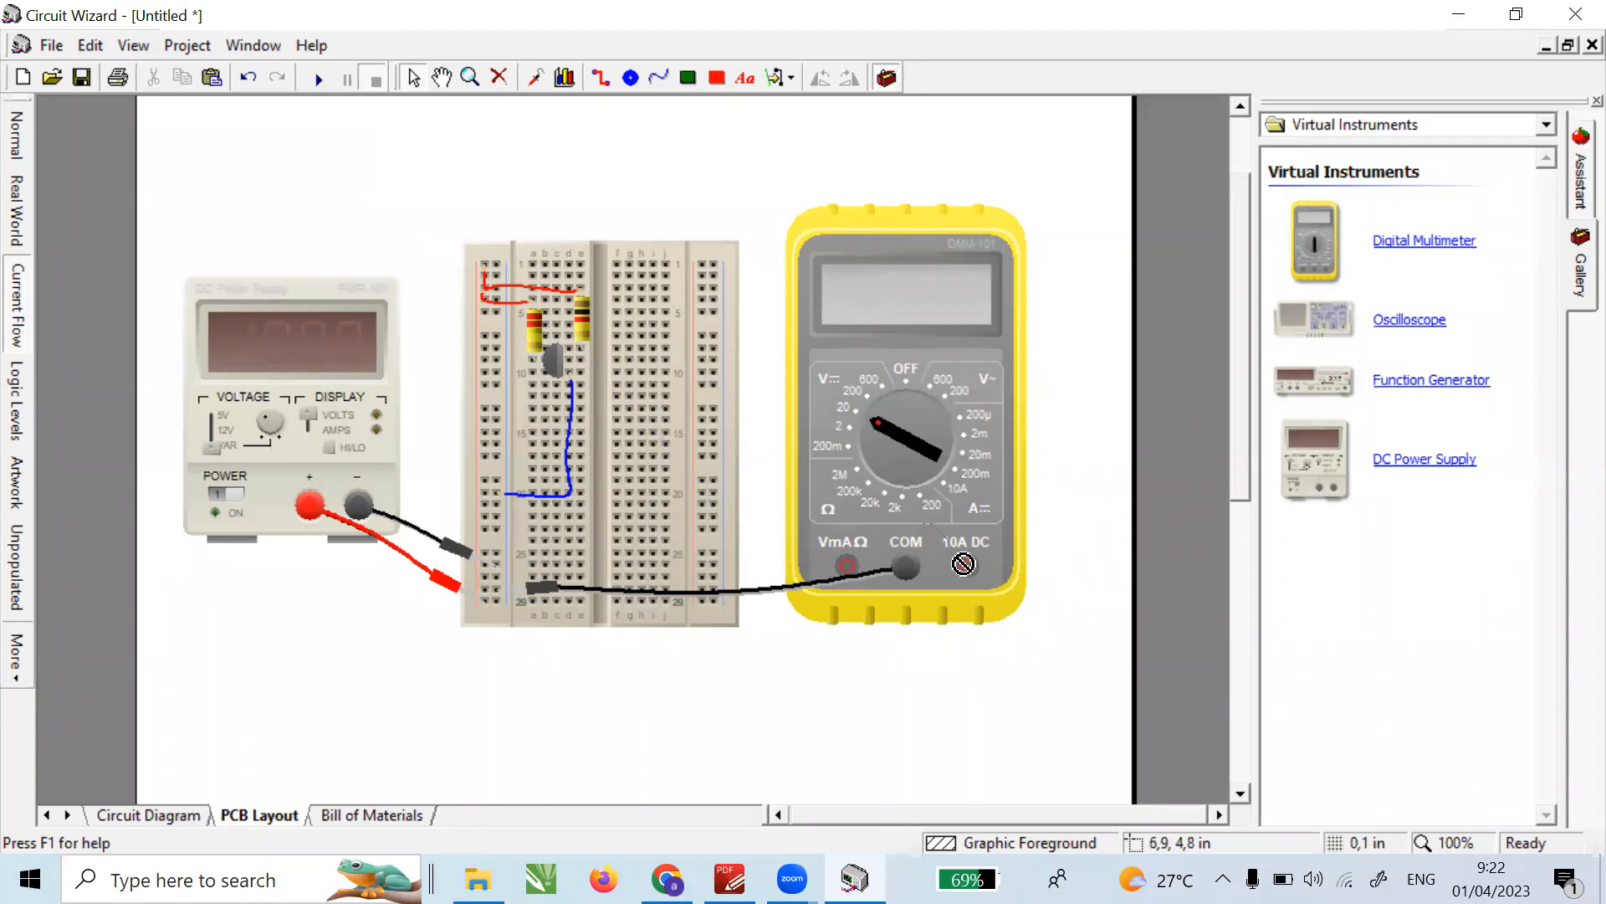
pyautogui.click(597, 358)
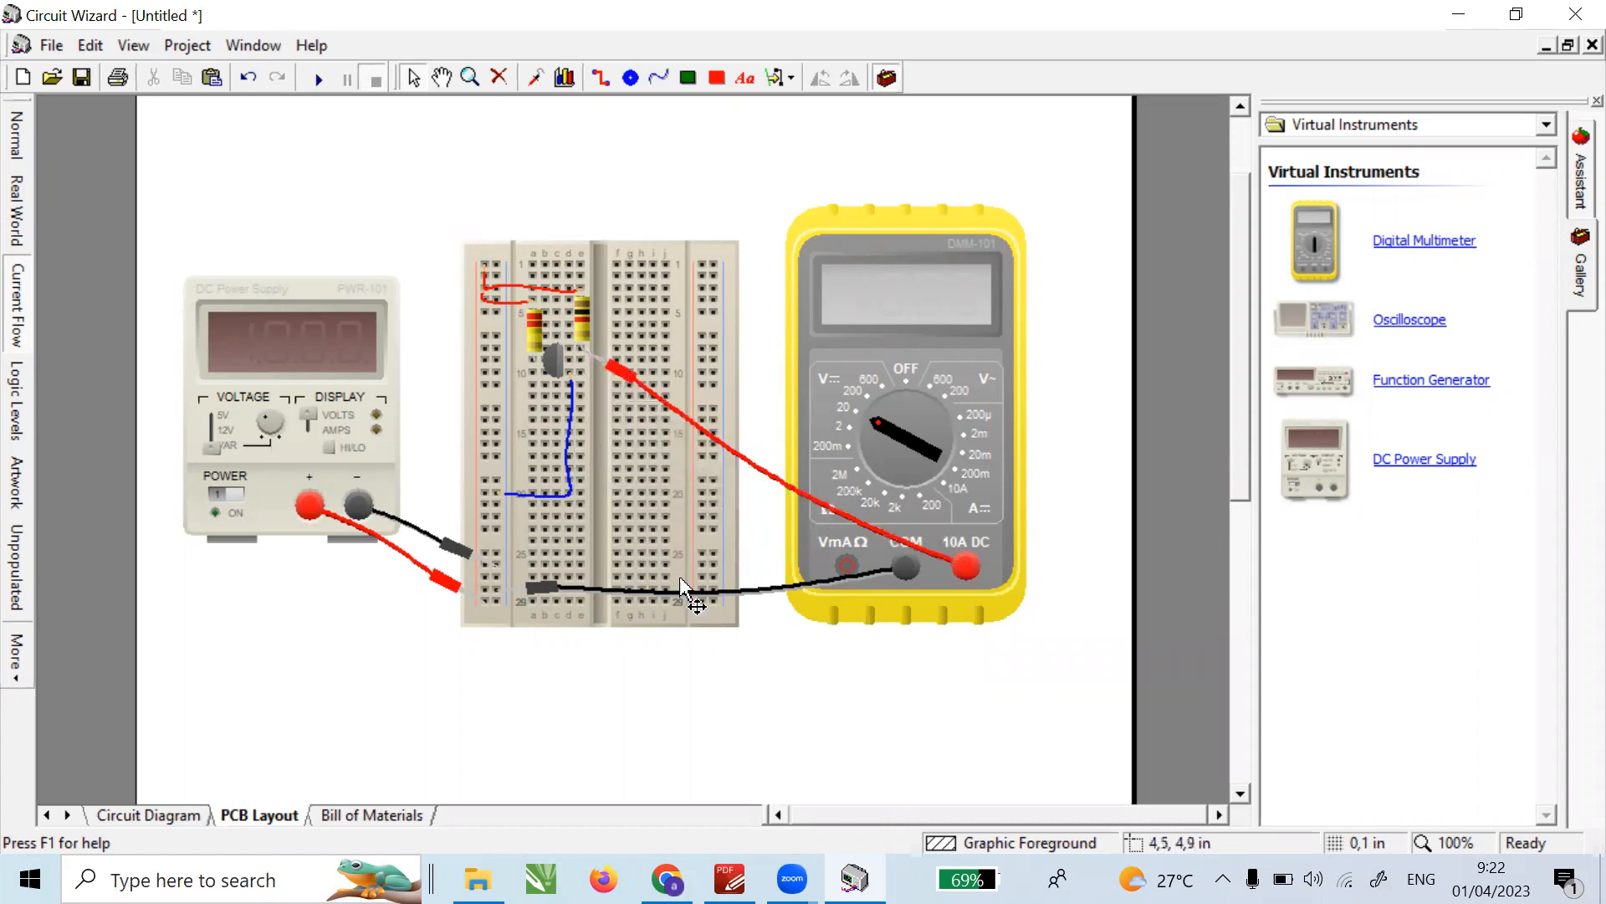
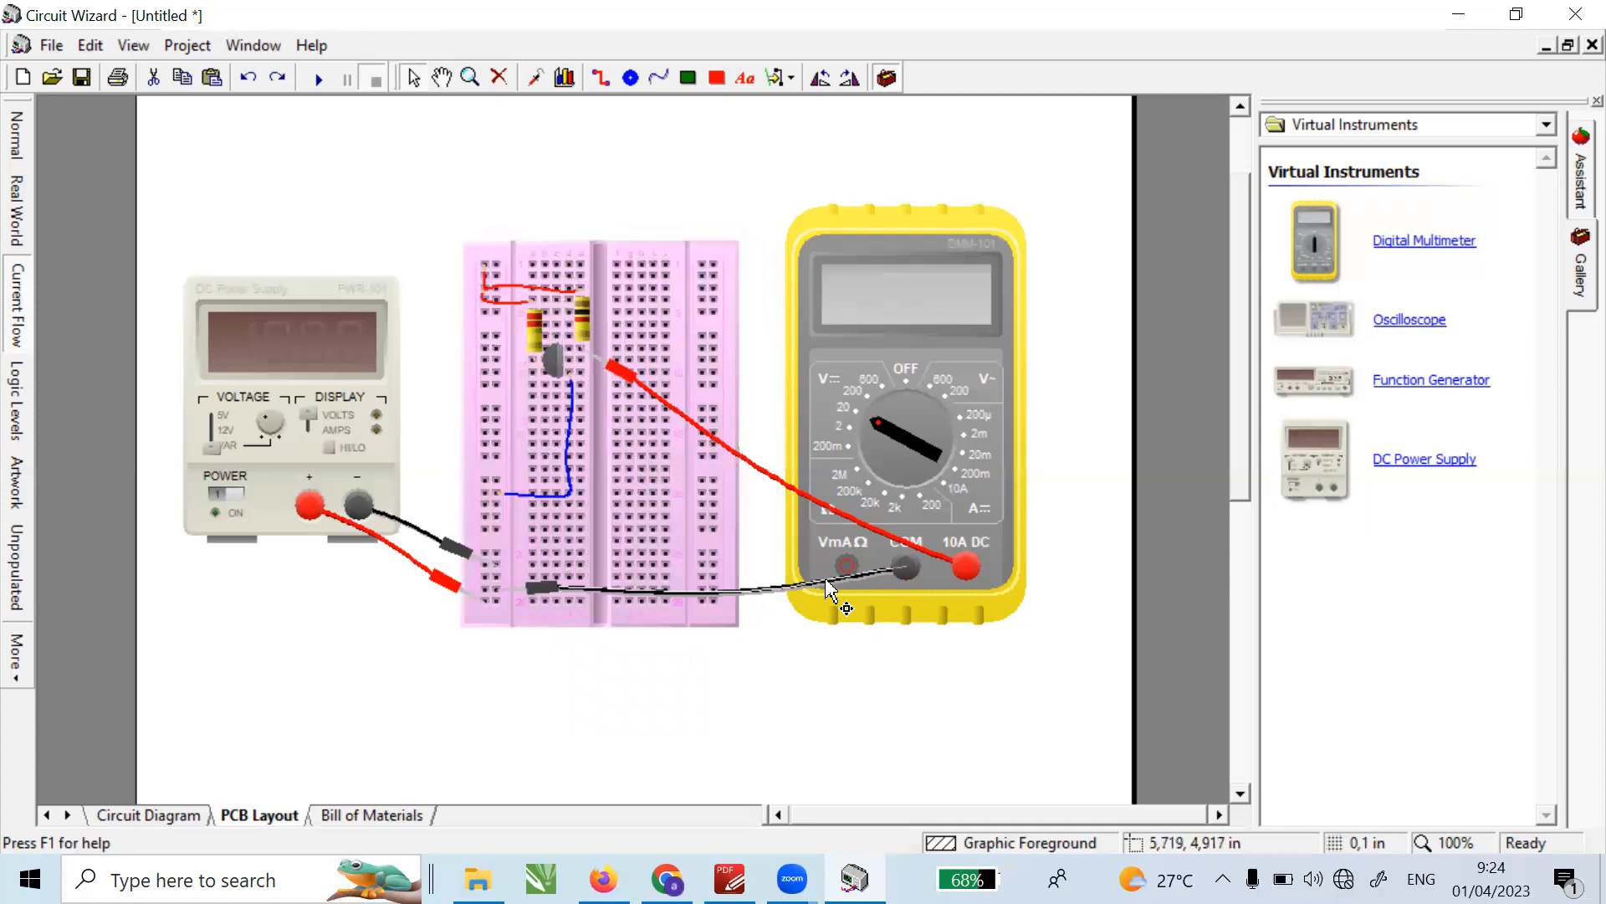
# - Delete the black COM lead between the multimeter and the breadboard's negative rail
pyautogui.moveTo(557, 588); pyautogui.dragTo(558, 604)
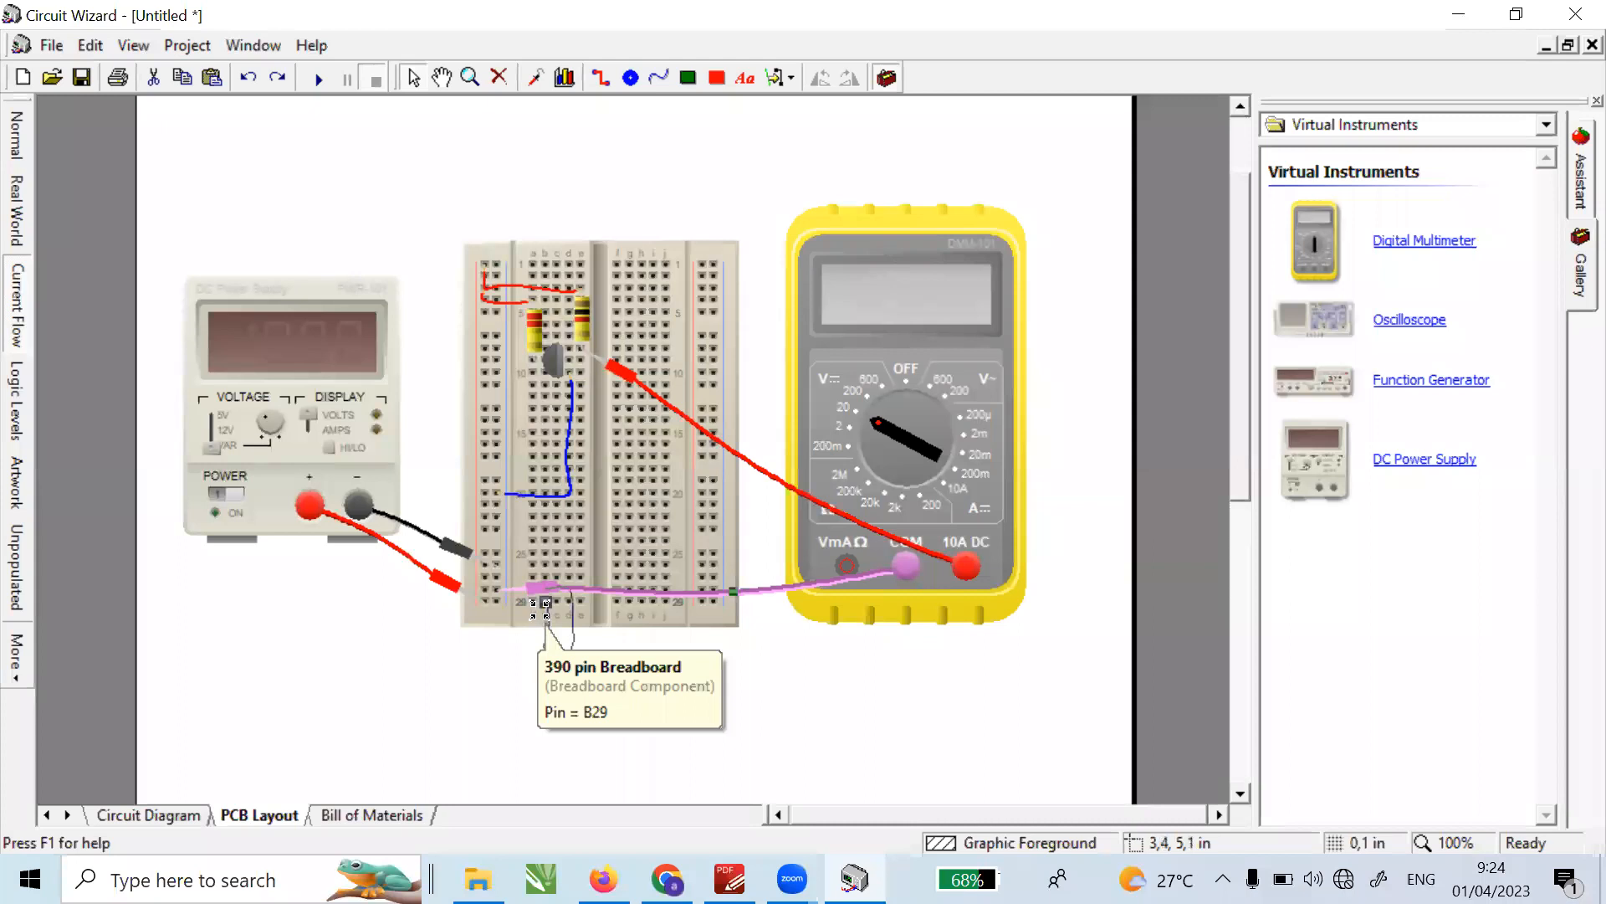
pyautogui.moveTo(545, 603); pyautogui.dragTo(555, 659)
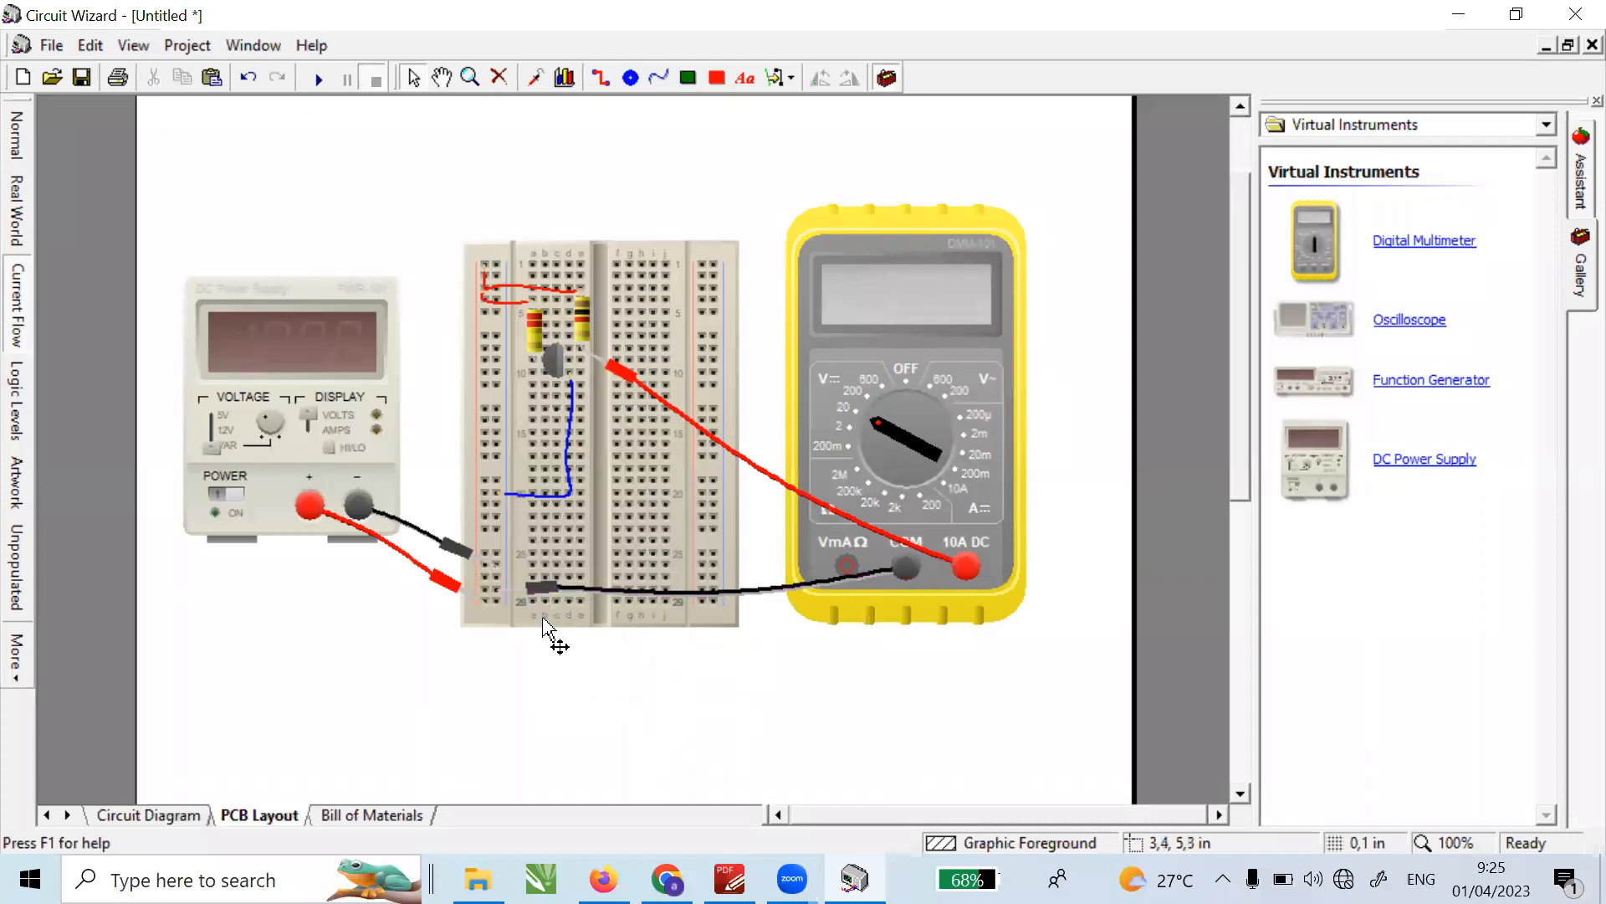
pyautogui.click(873, 583)
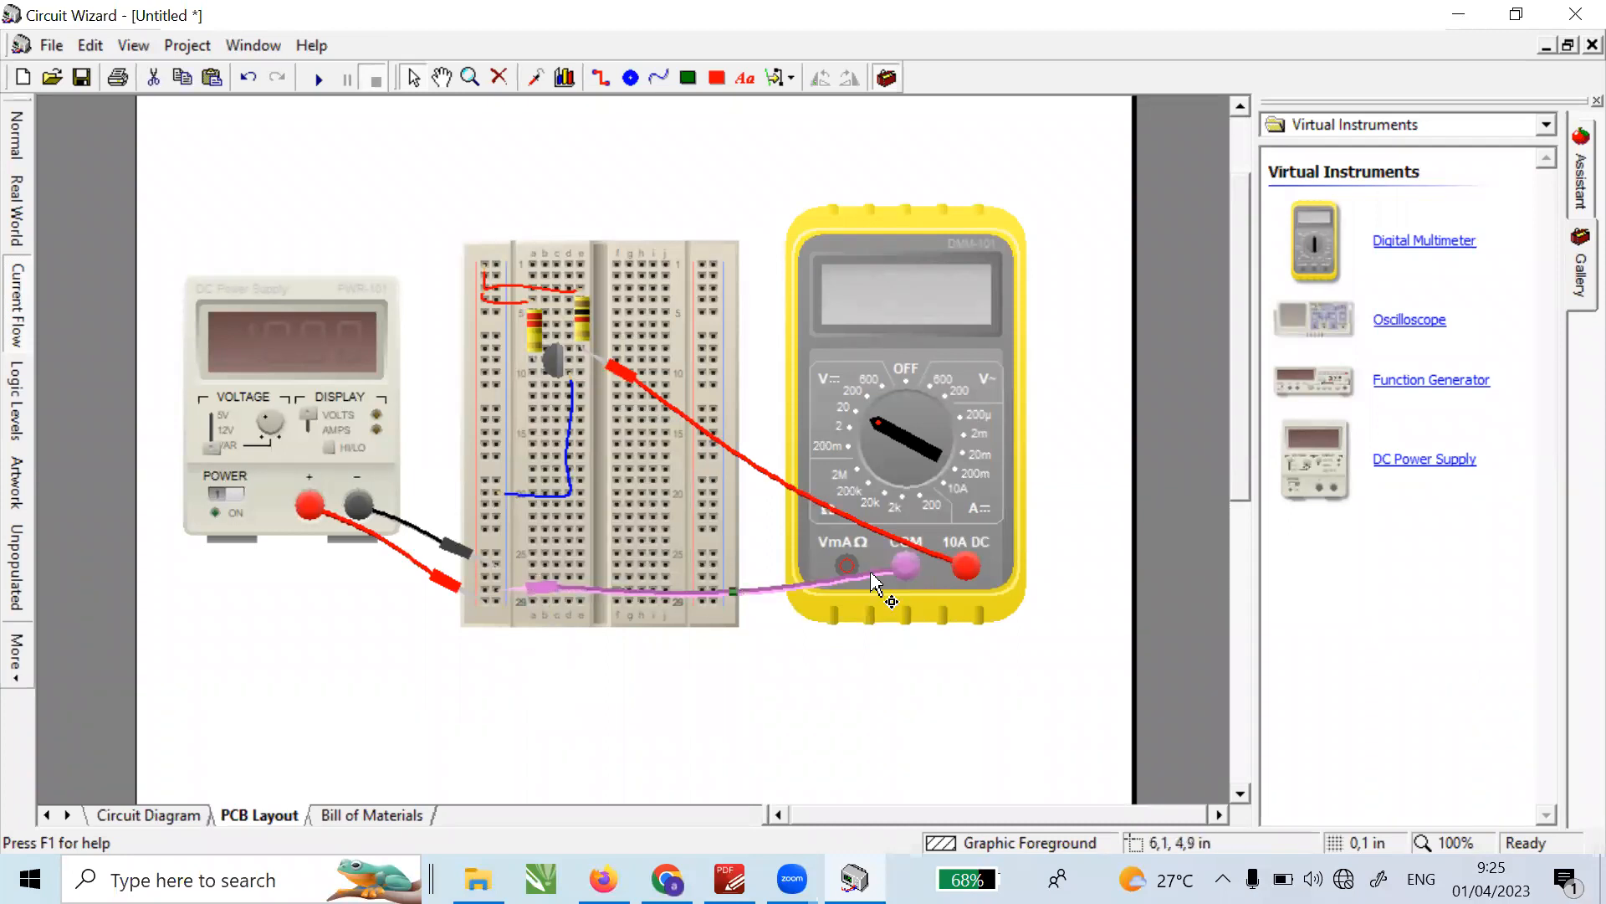
pyautogui.click(505, 600)
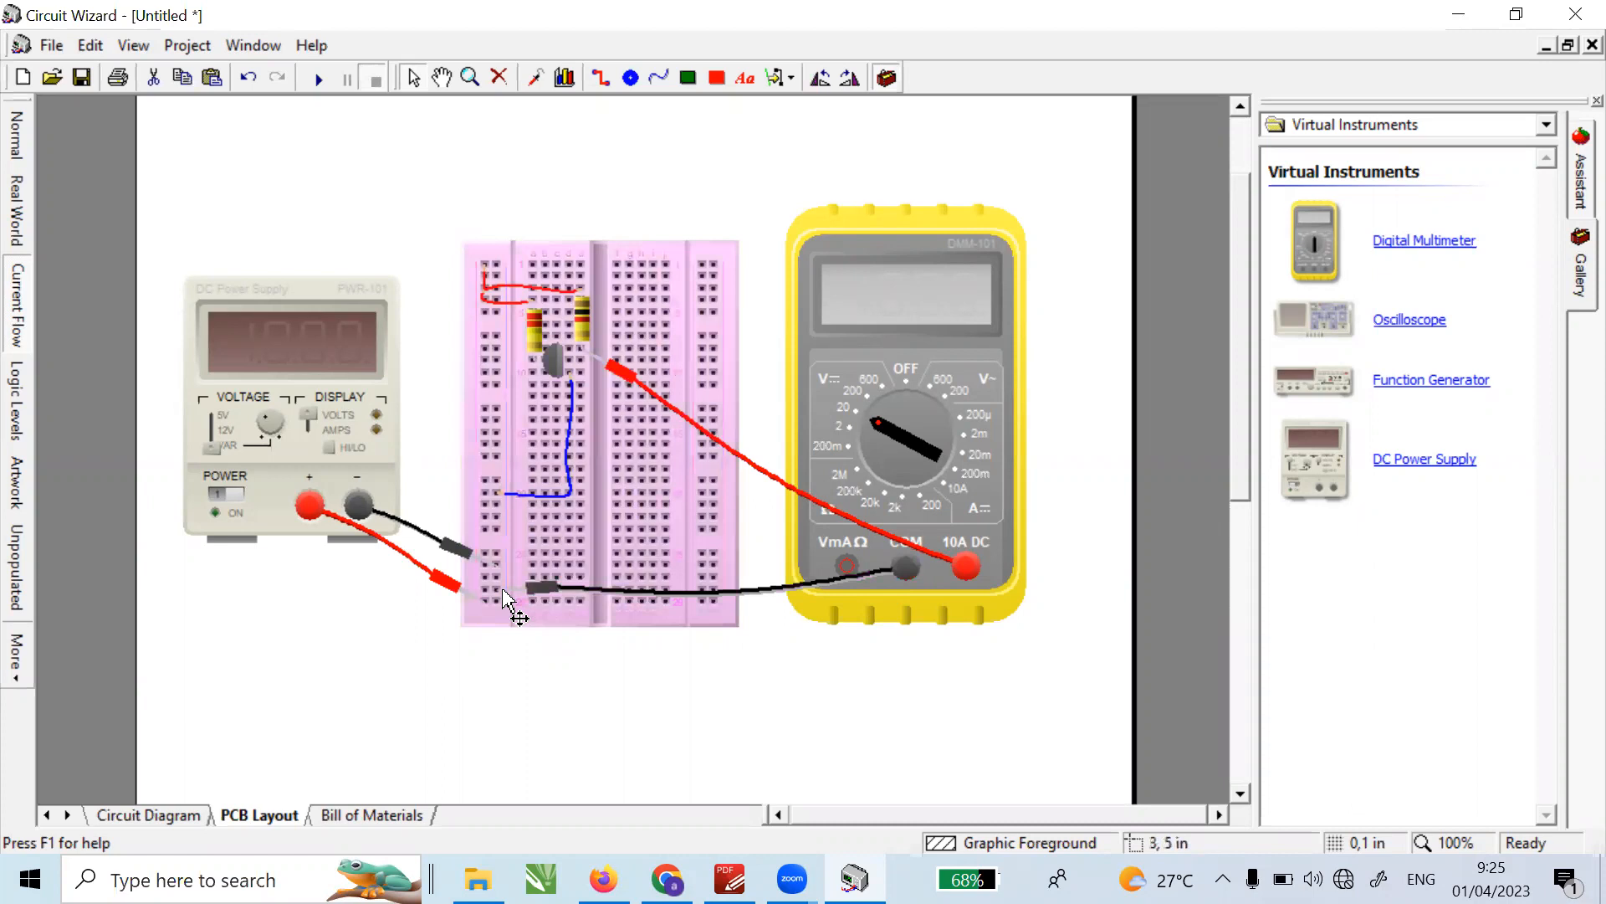
pyautogui.click(589, 675)
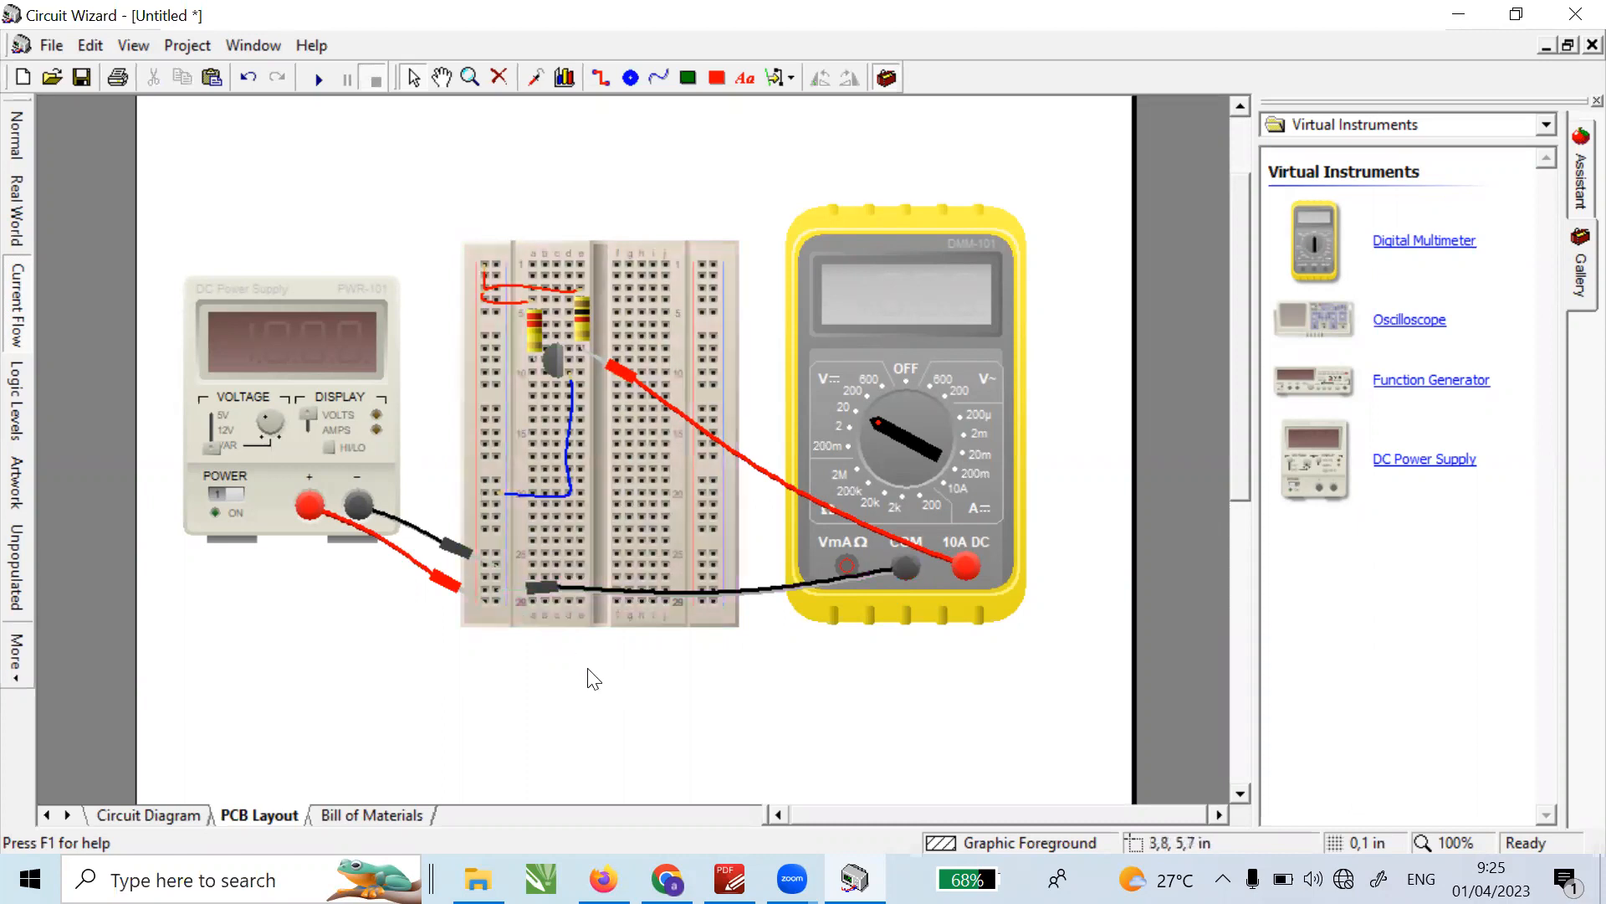
pyautogui.click(861, 585)
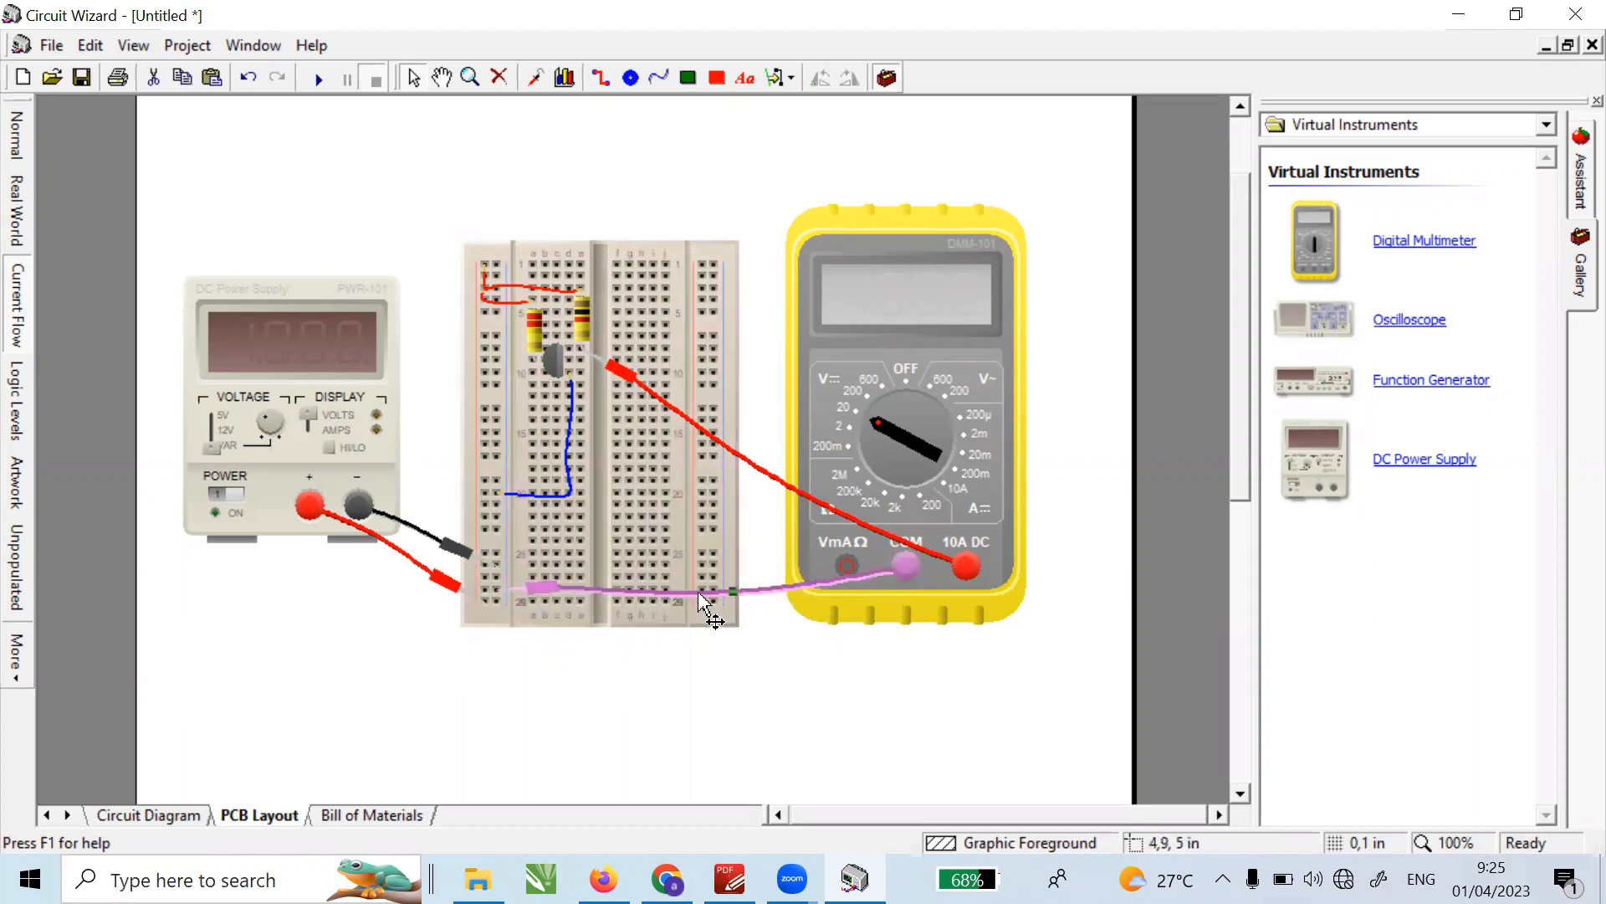
pyautogui.press('Delete')
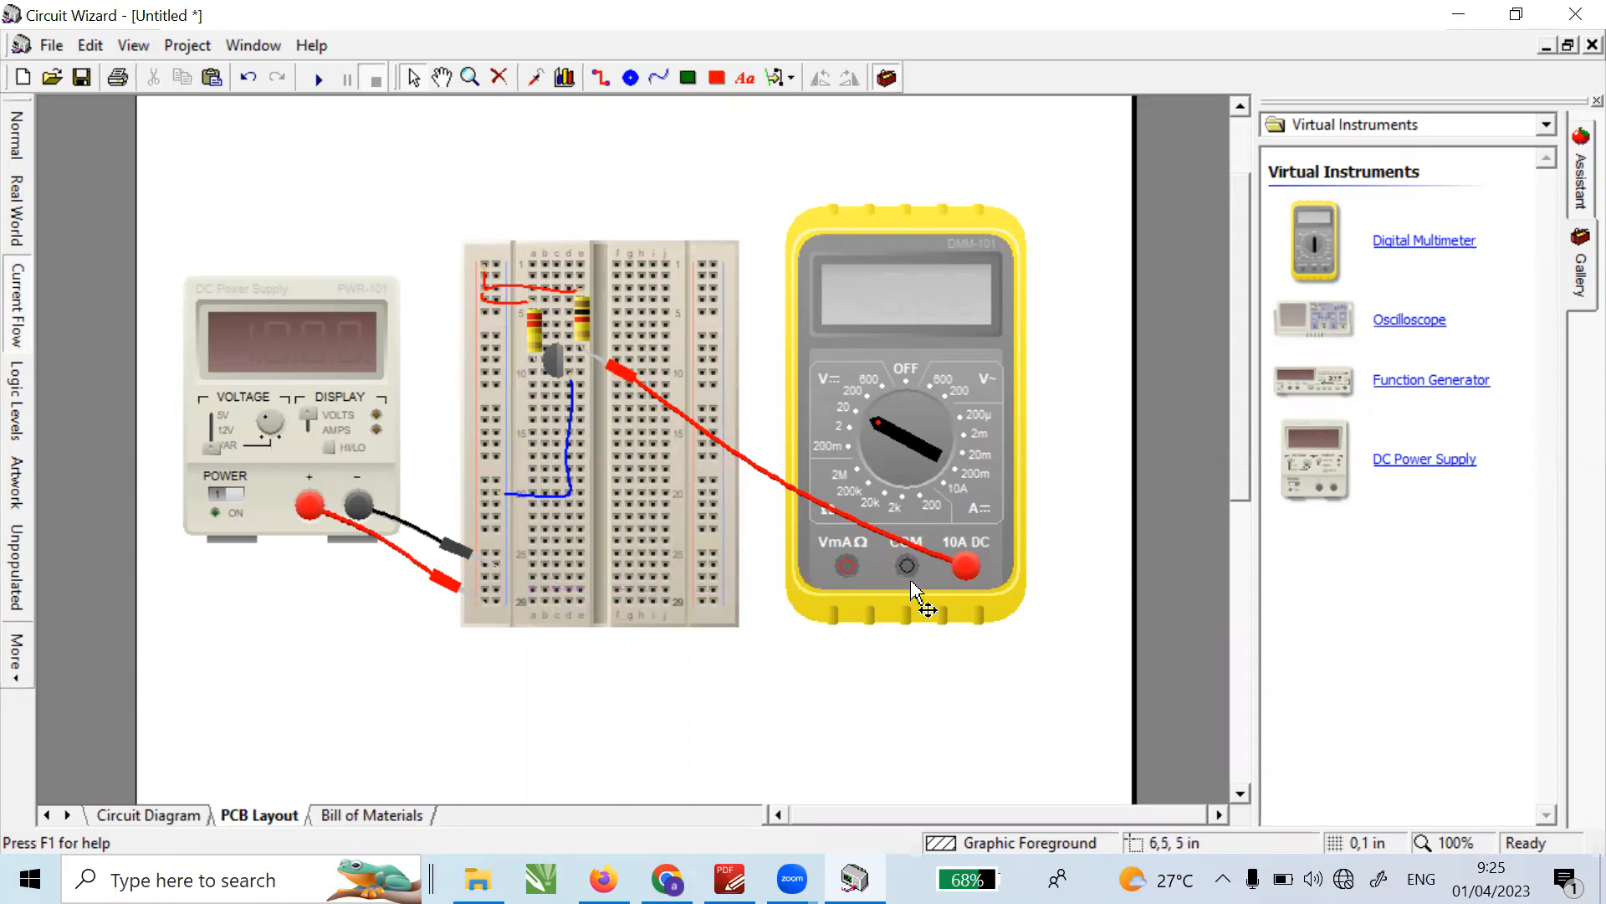
# - Try connecting the multimeter's COM probe to collector hole D8 and run the simulation
pyautogui.moveTo(907, 576); pyautogui.dragTo(572, 351)
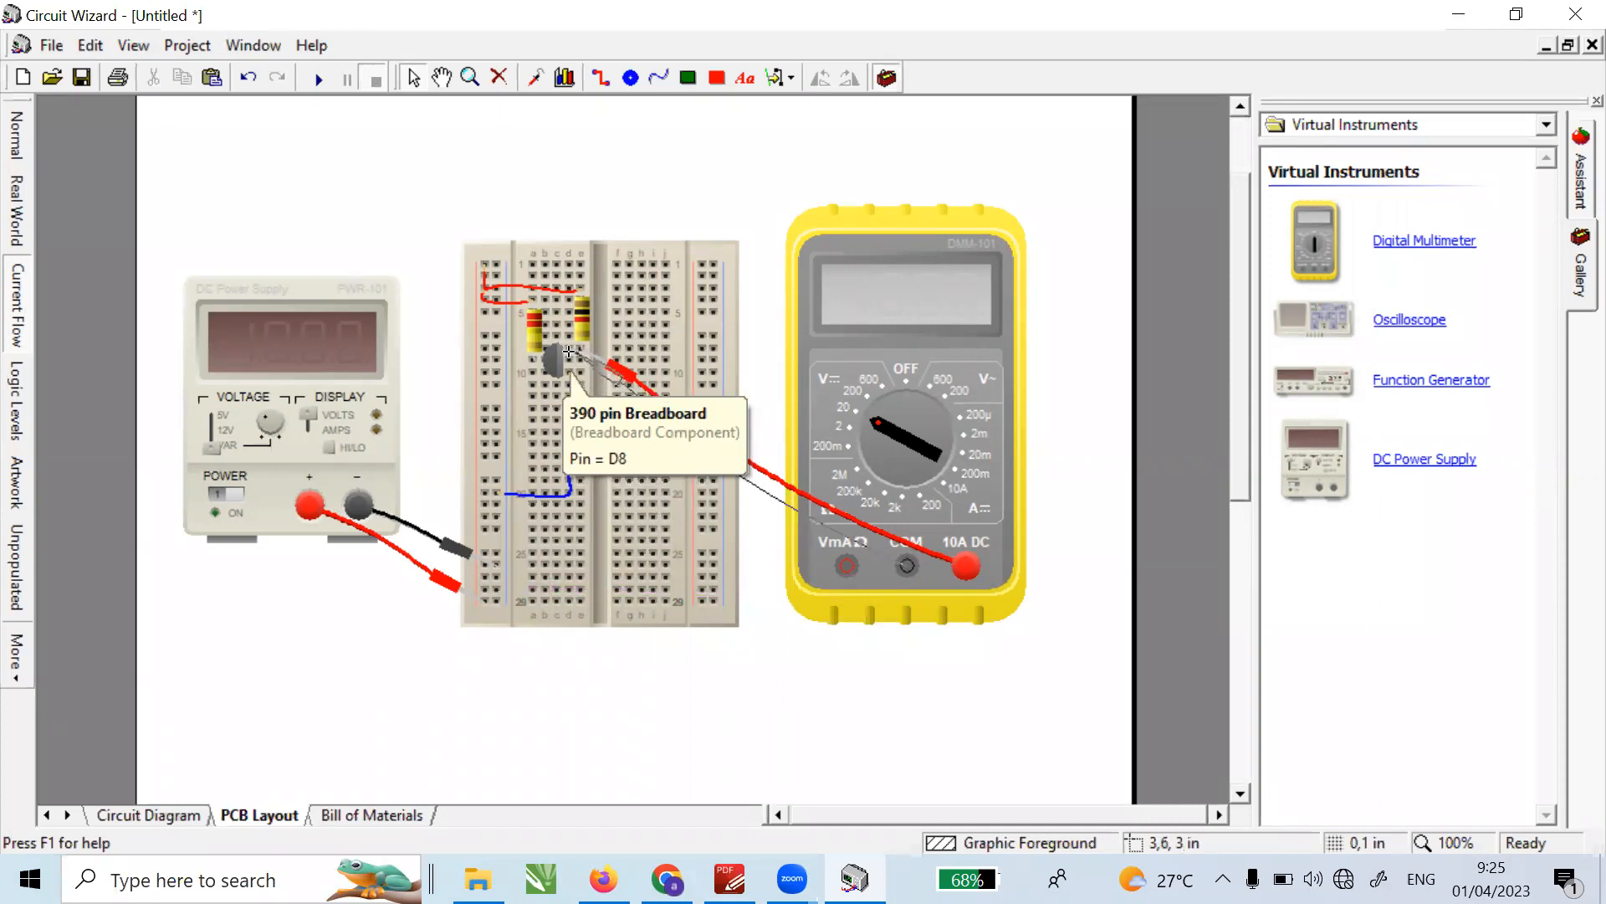
pyautogui.moveTo(569, 352); pyautogui.dragTo(571, 353)
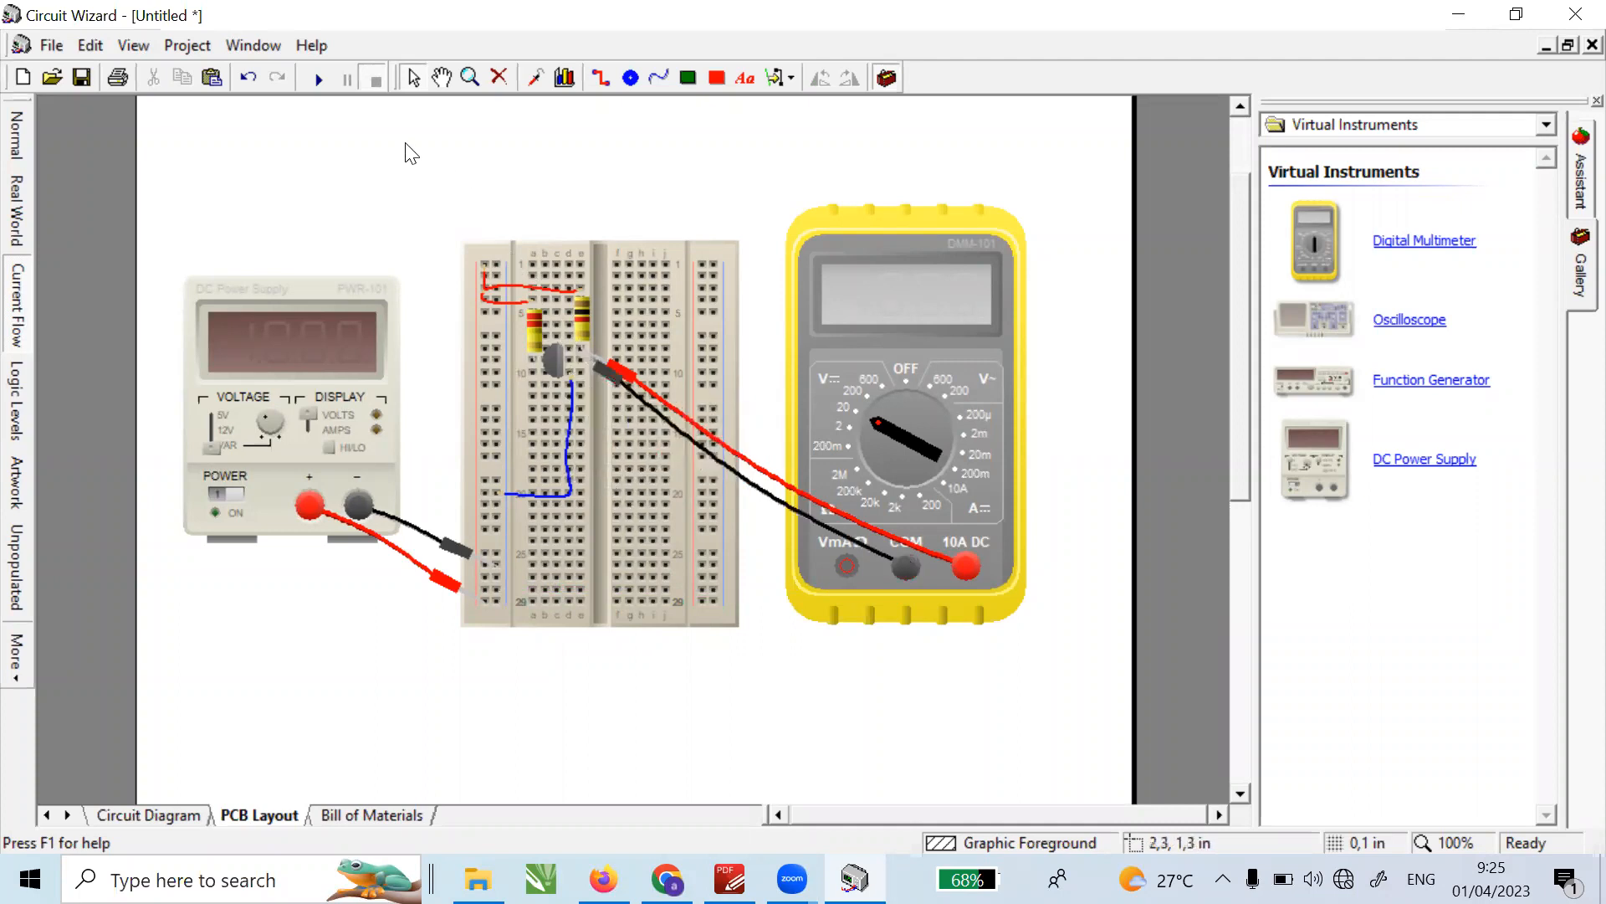
pyautogui.click(319, 78)
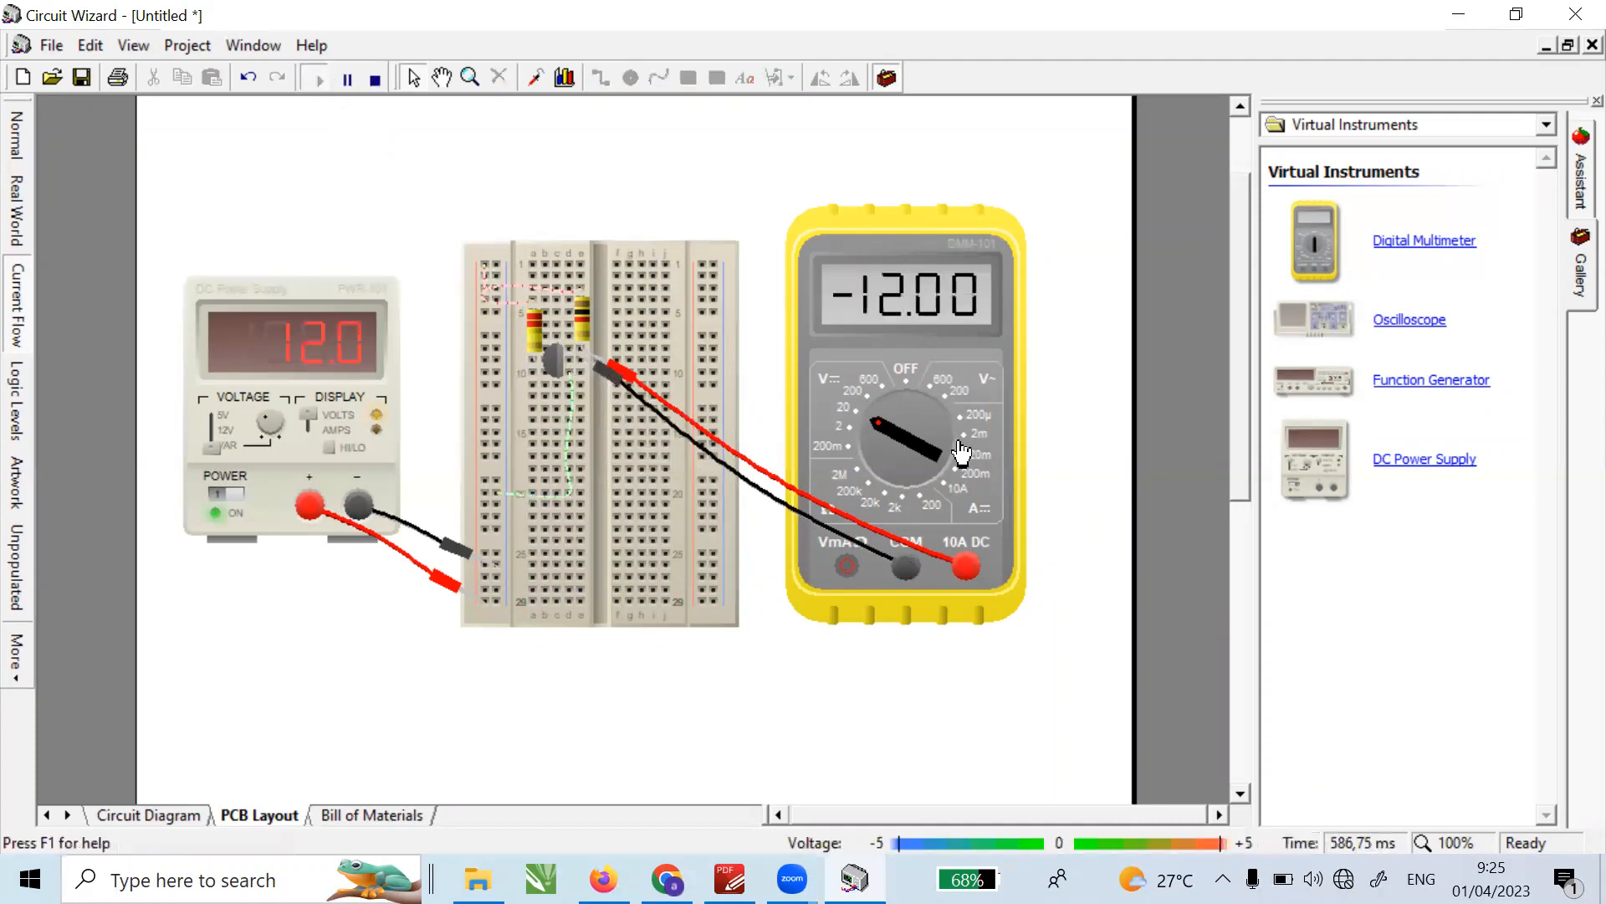
# - Turn the multimeter dial to OFF, stop the simulation, and delete the black COM lead from the collector row
pyautogui.moveTo(920, 442); pyautogui.dragTo(912, 410)
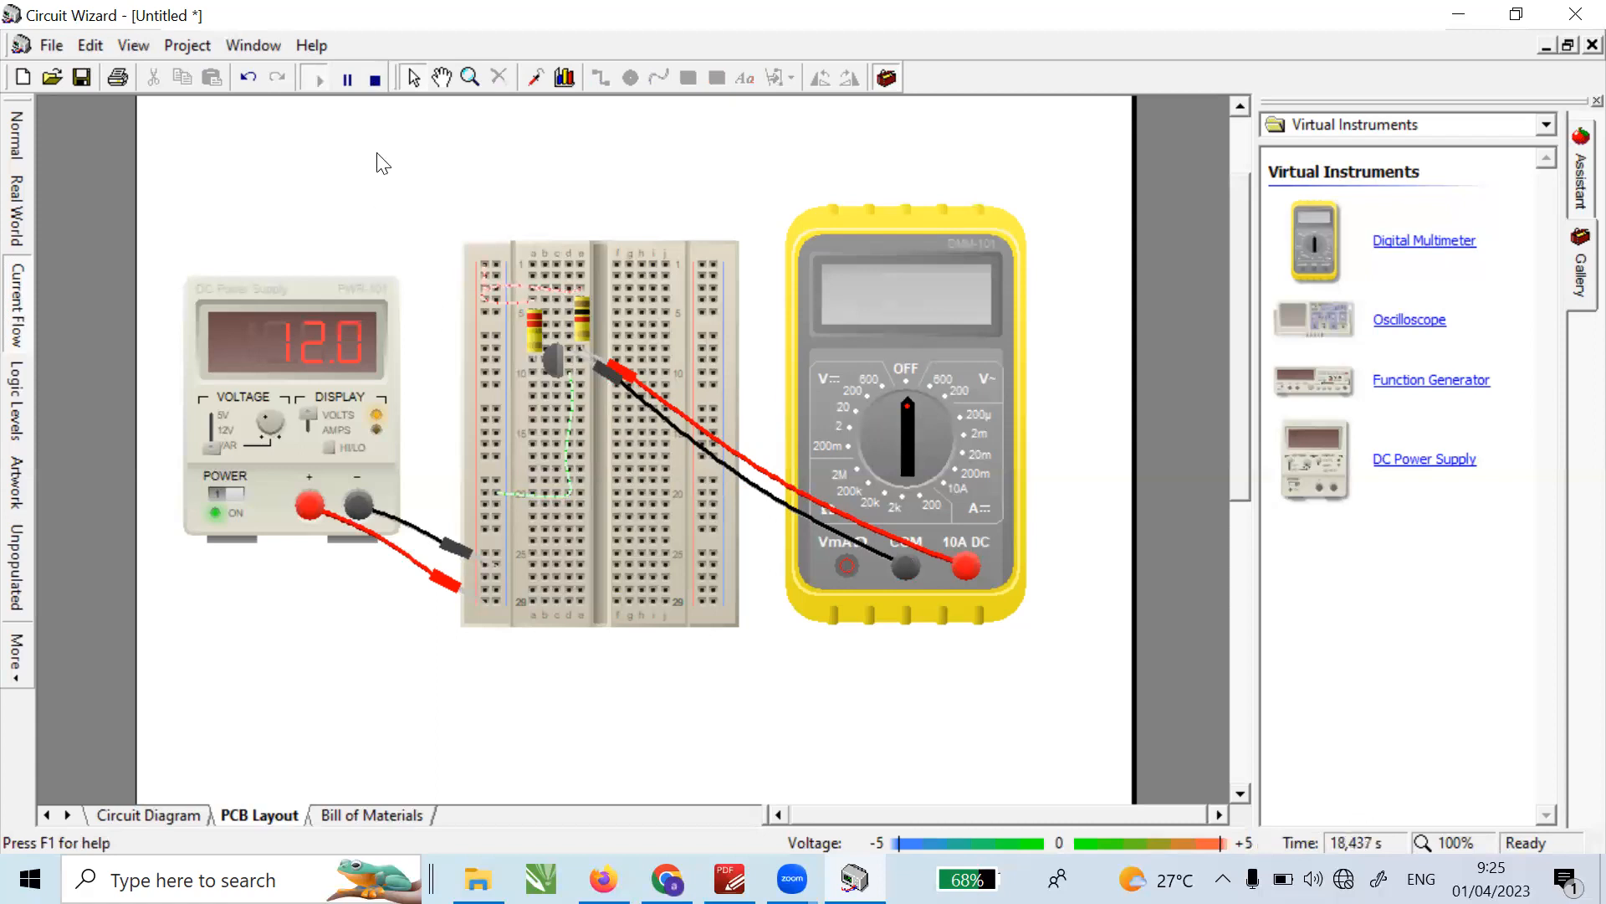
pyautogui.click(375, 80)
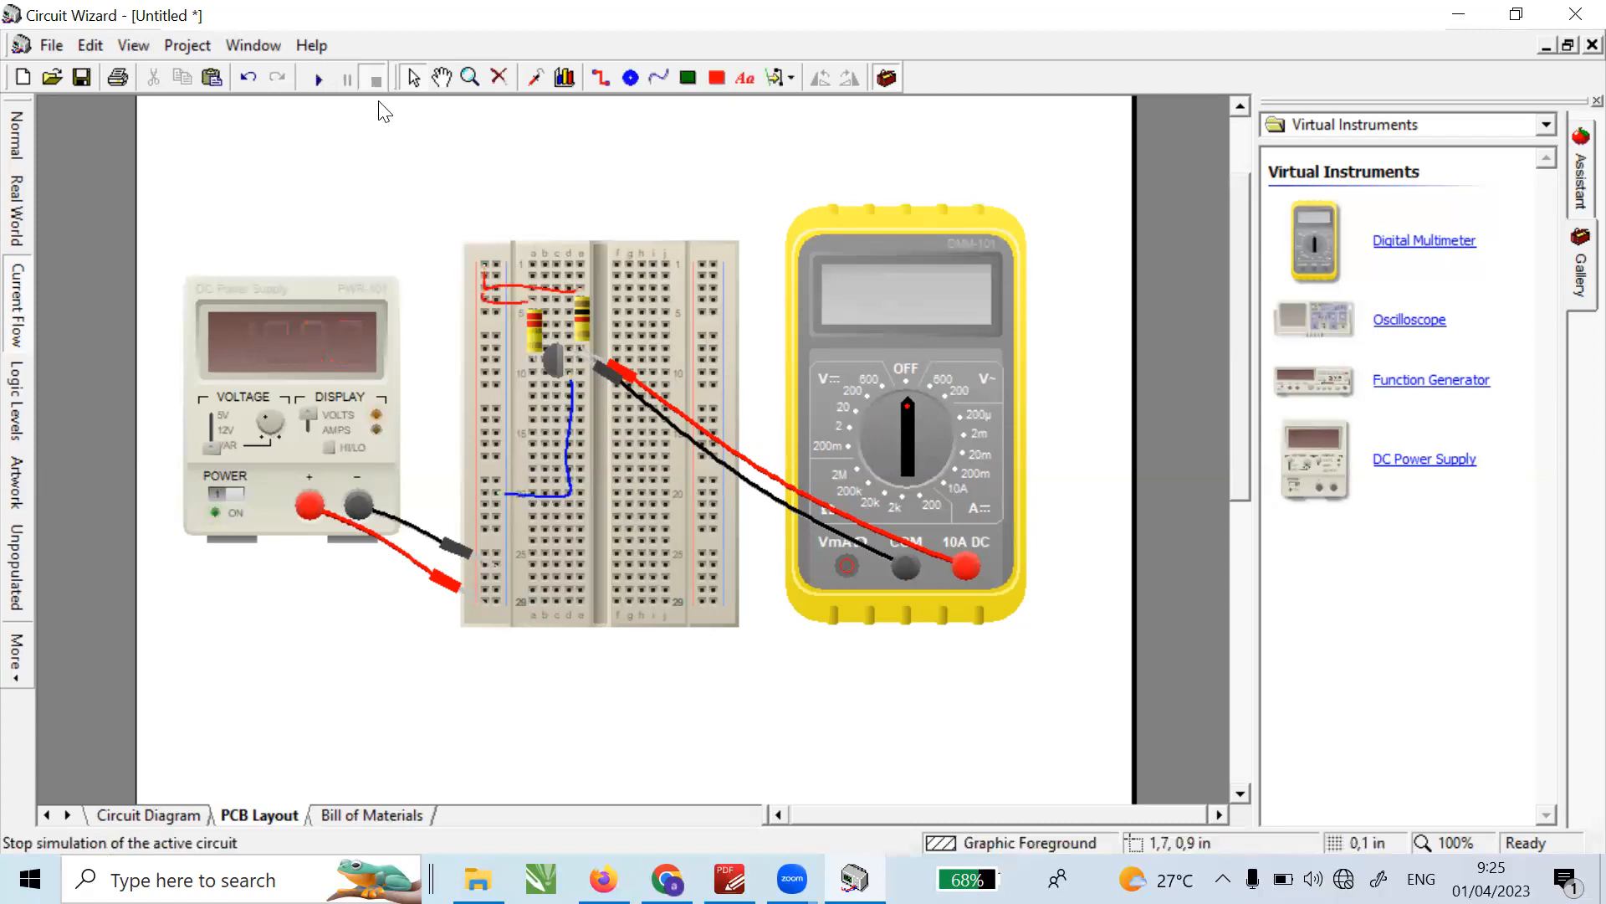
pyautogui.click(611, 382)
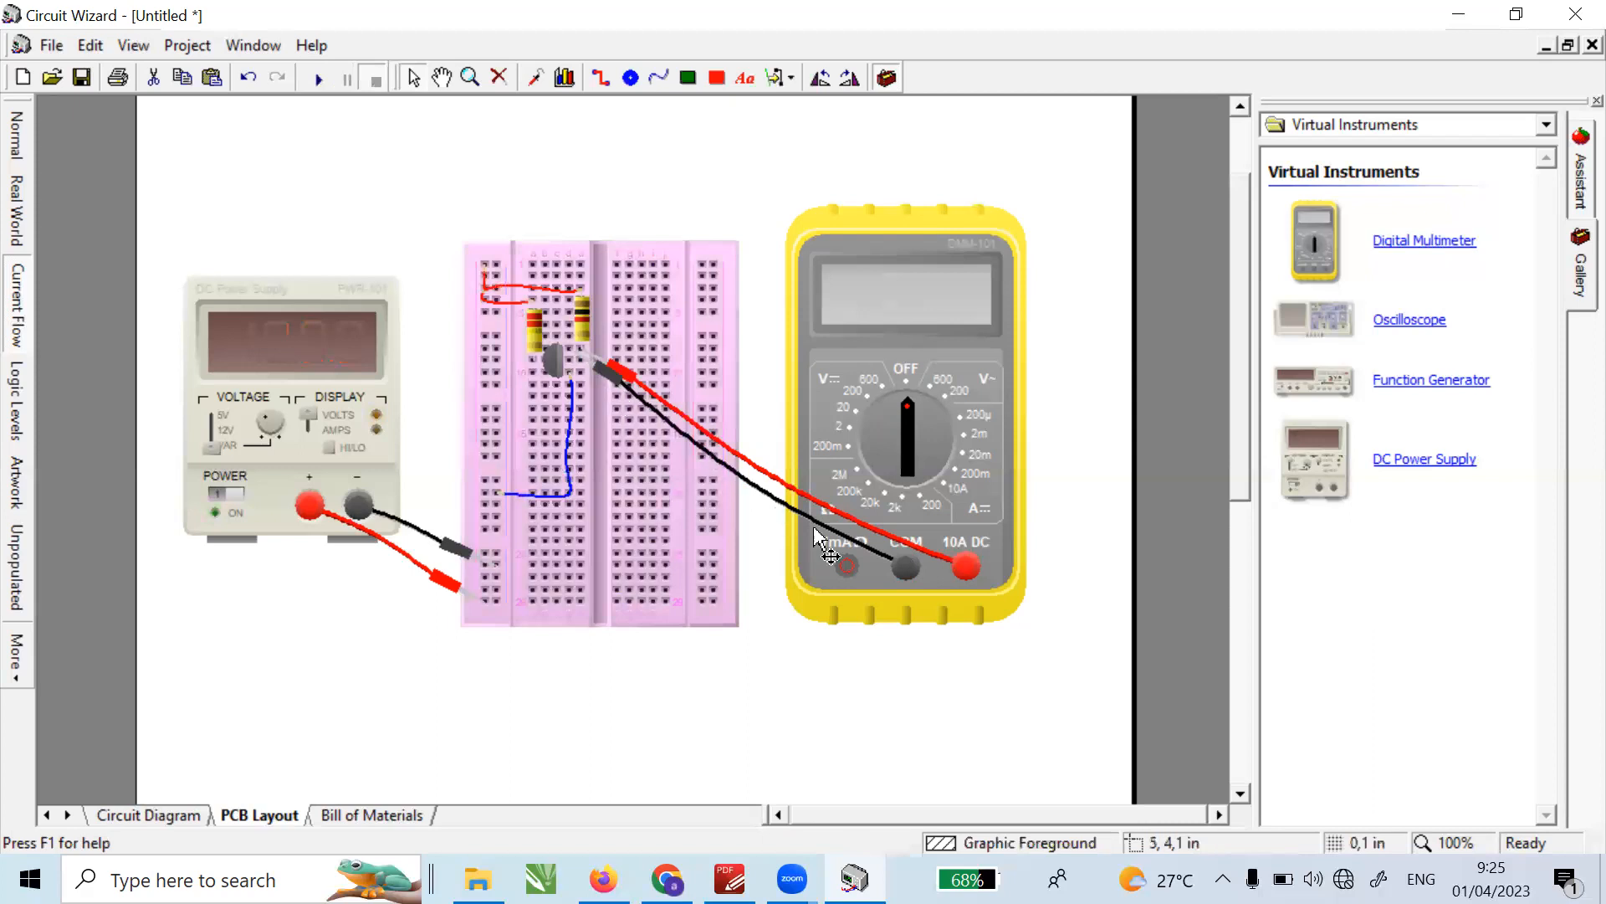
pyautogui.click(887, 566)
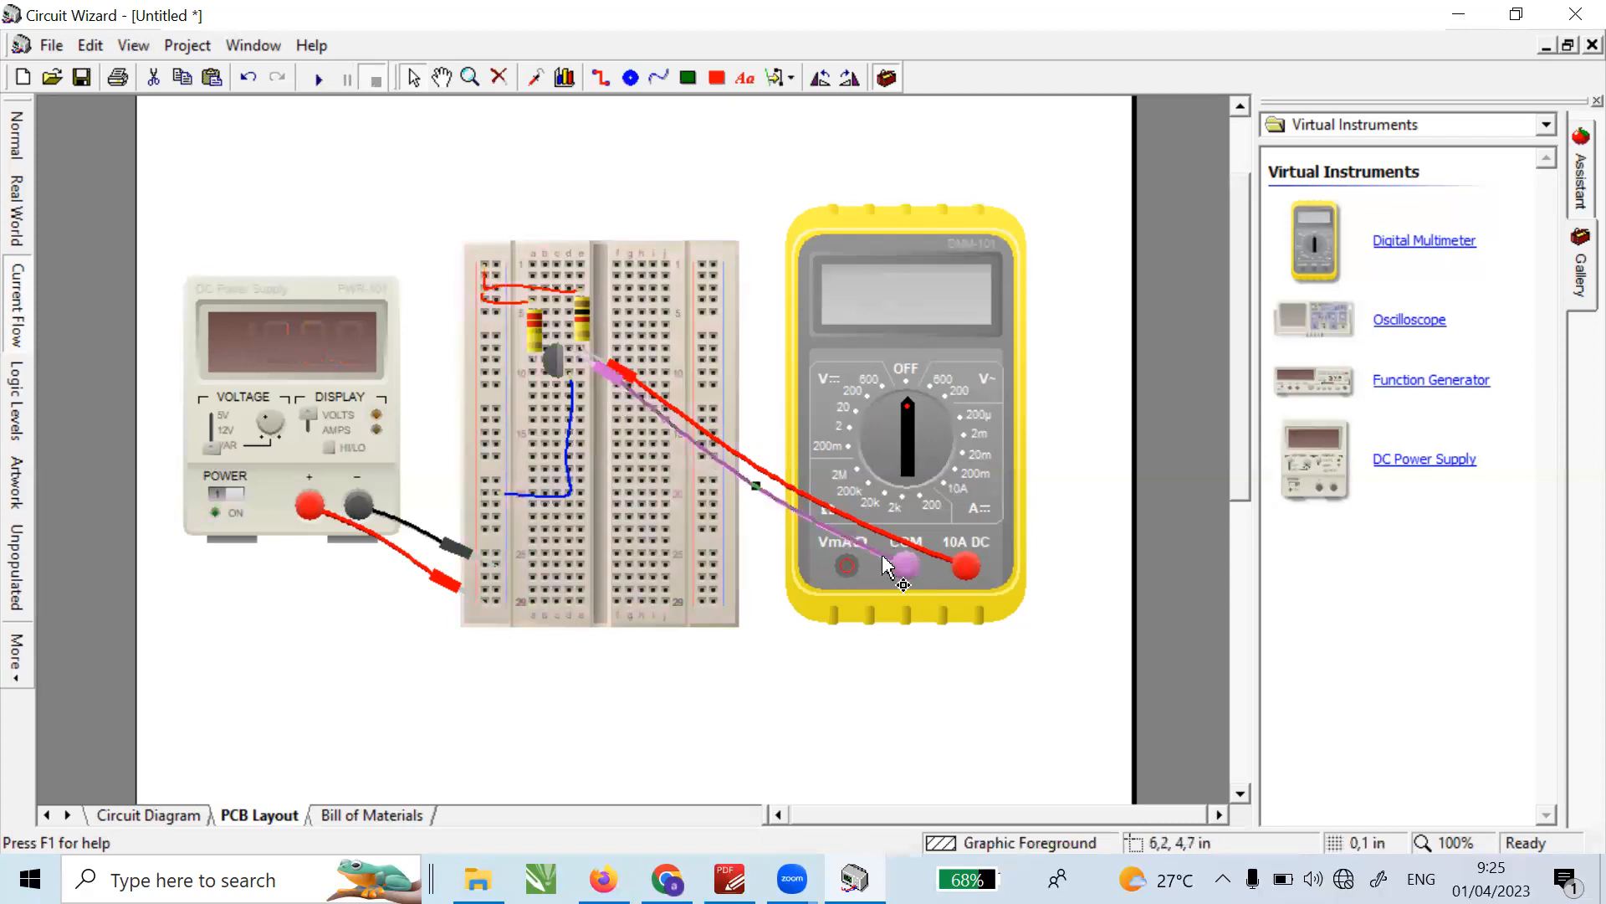
pyautogui.press('Delete')
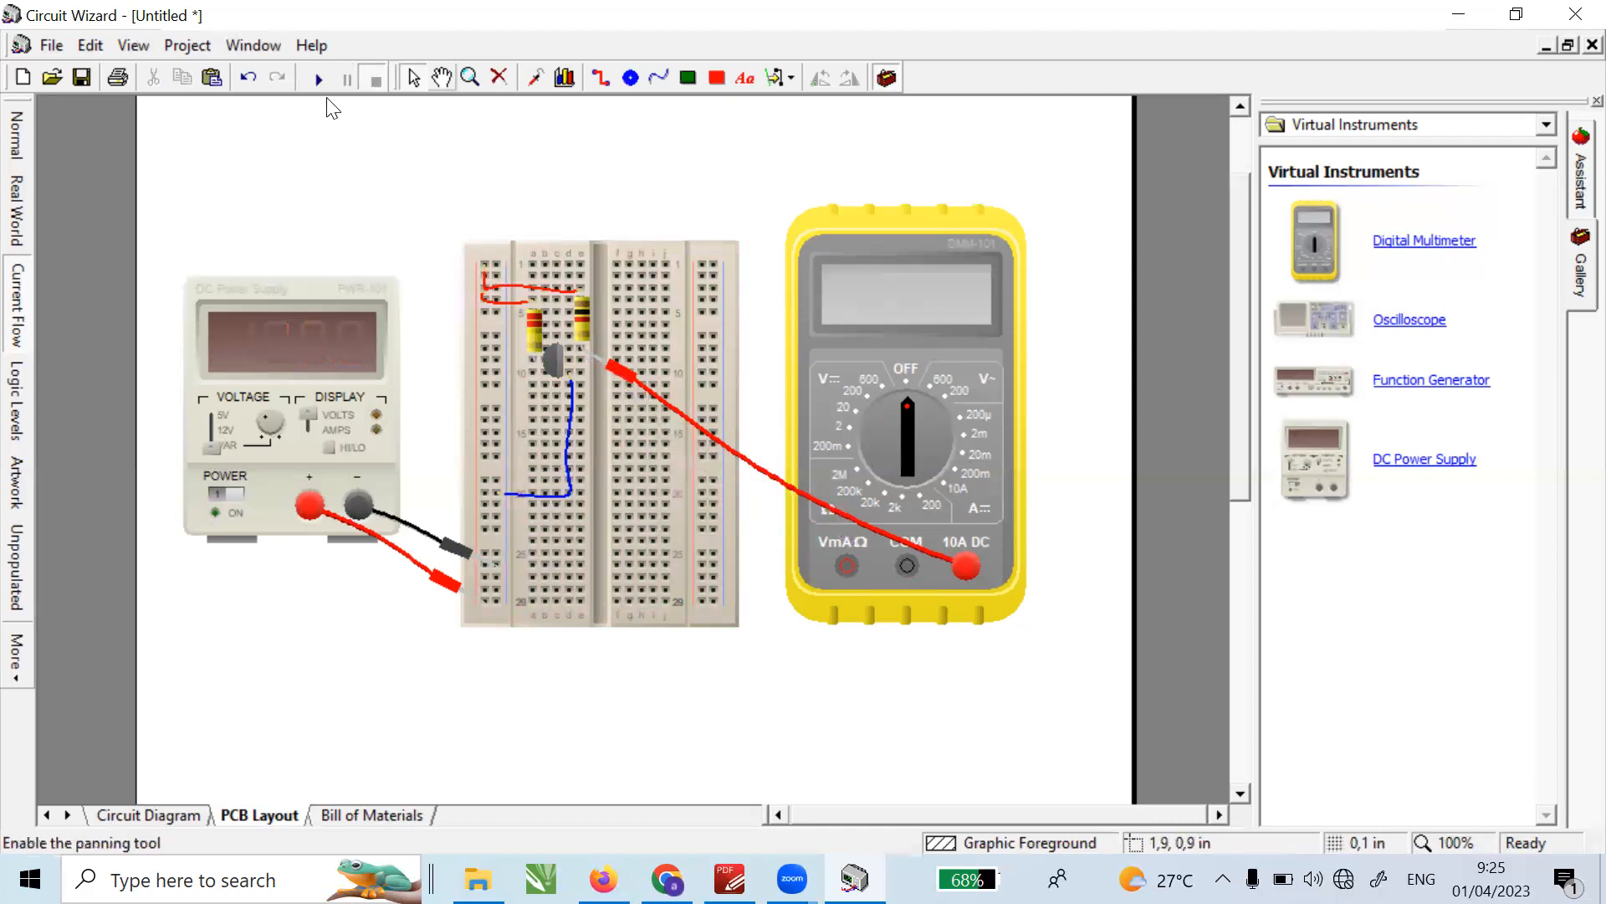
# - Move the 1K resistor R2 up one row so its lower pin sits in hole E7, apart from the collector row
pyautogui.click(470, 77)
pyautogui.moveTo(441, 155); pyautogui.dragTo(1001, 584)
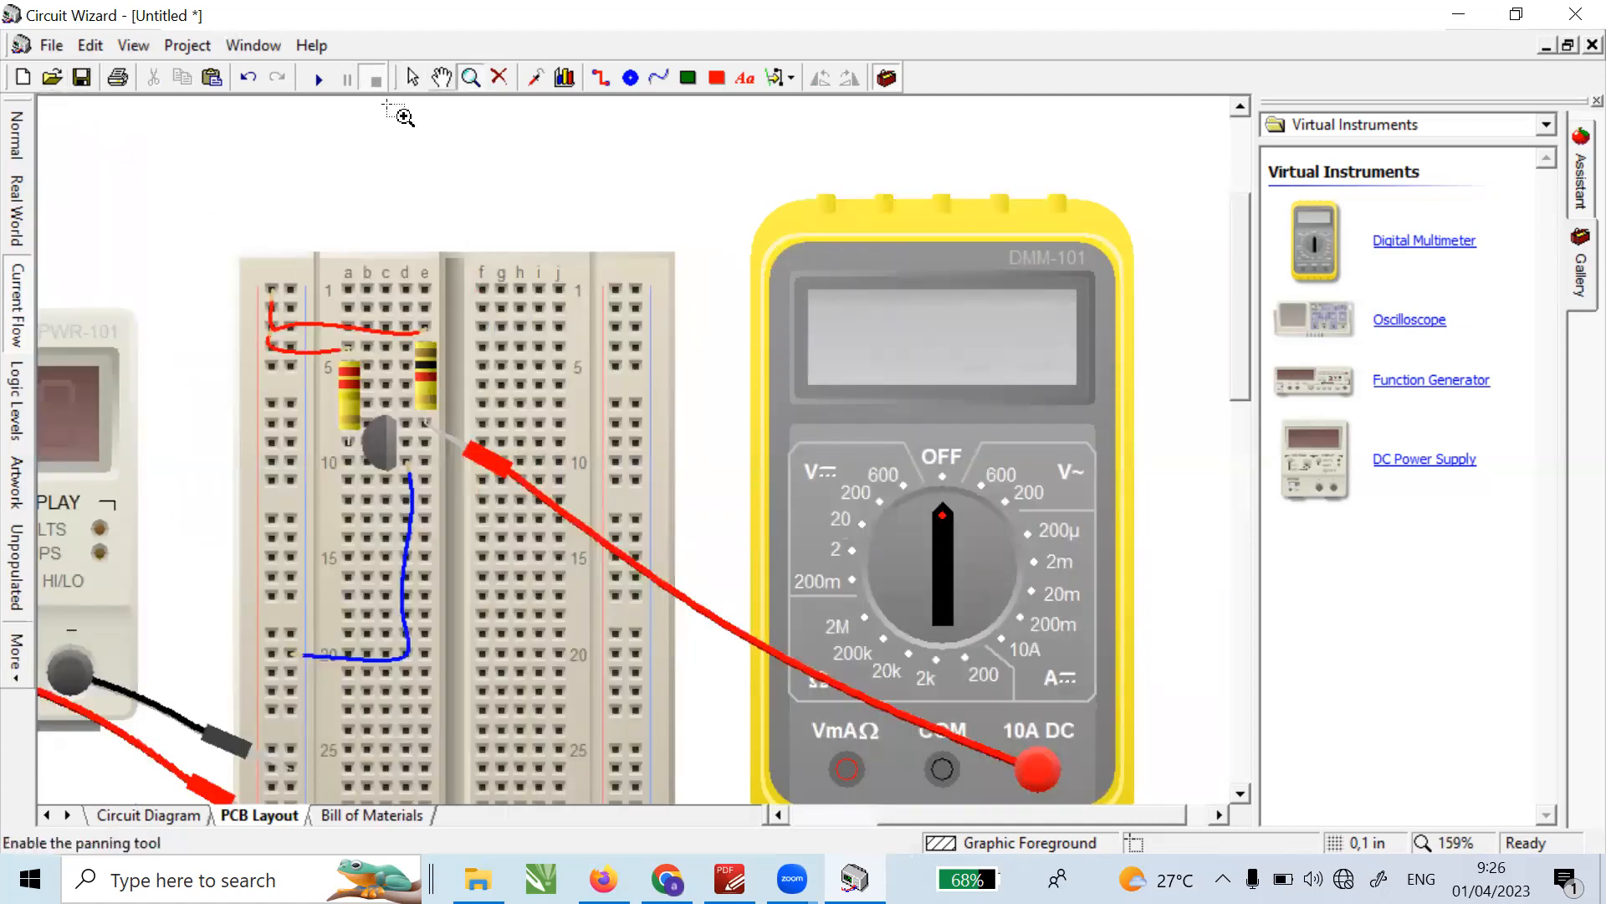
pyautogui.click(411, 75)
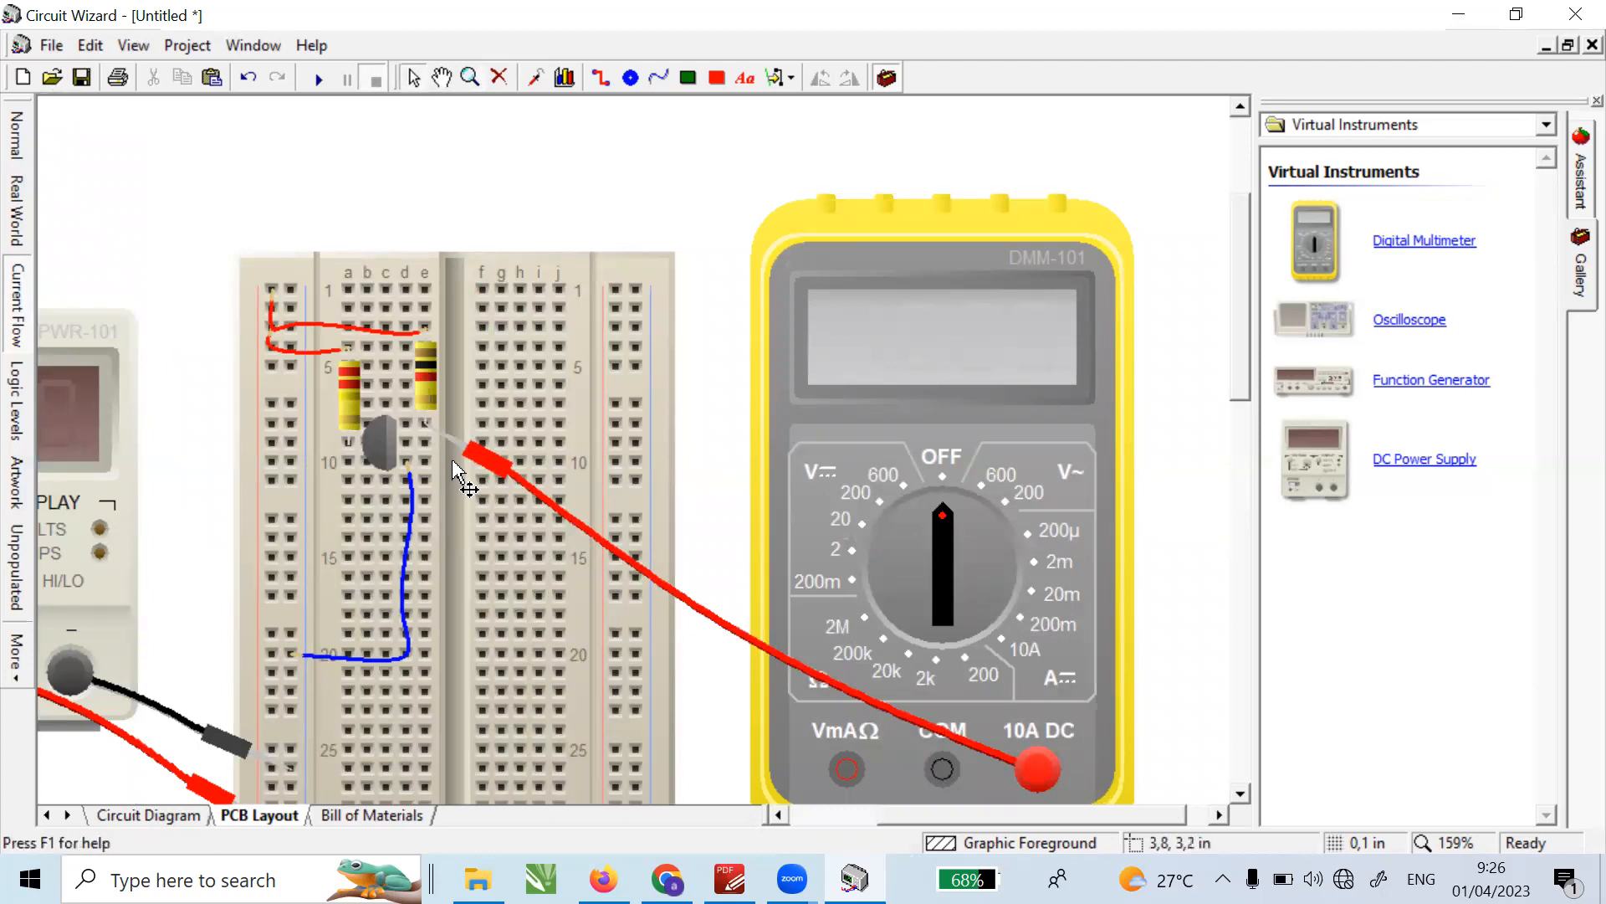
pyautogui.click(429, 370)
pyautogui.moveTo(1243, 351); pyautogui.dragTo(1248, 371)
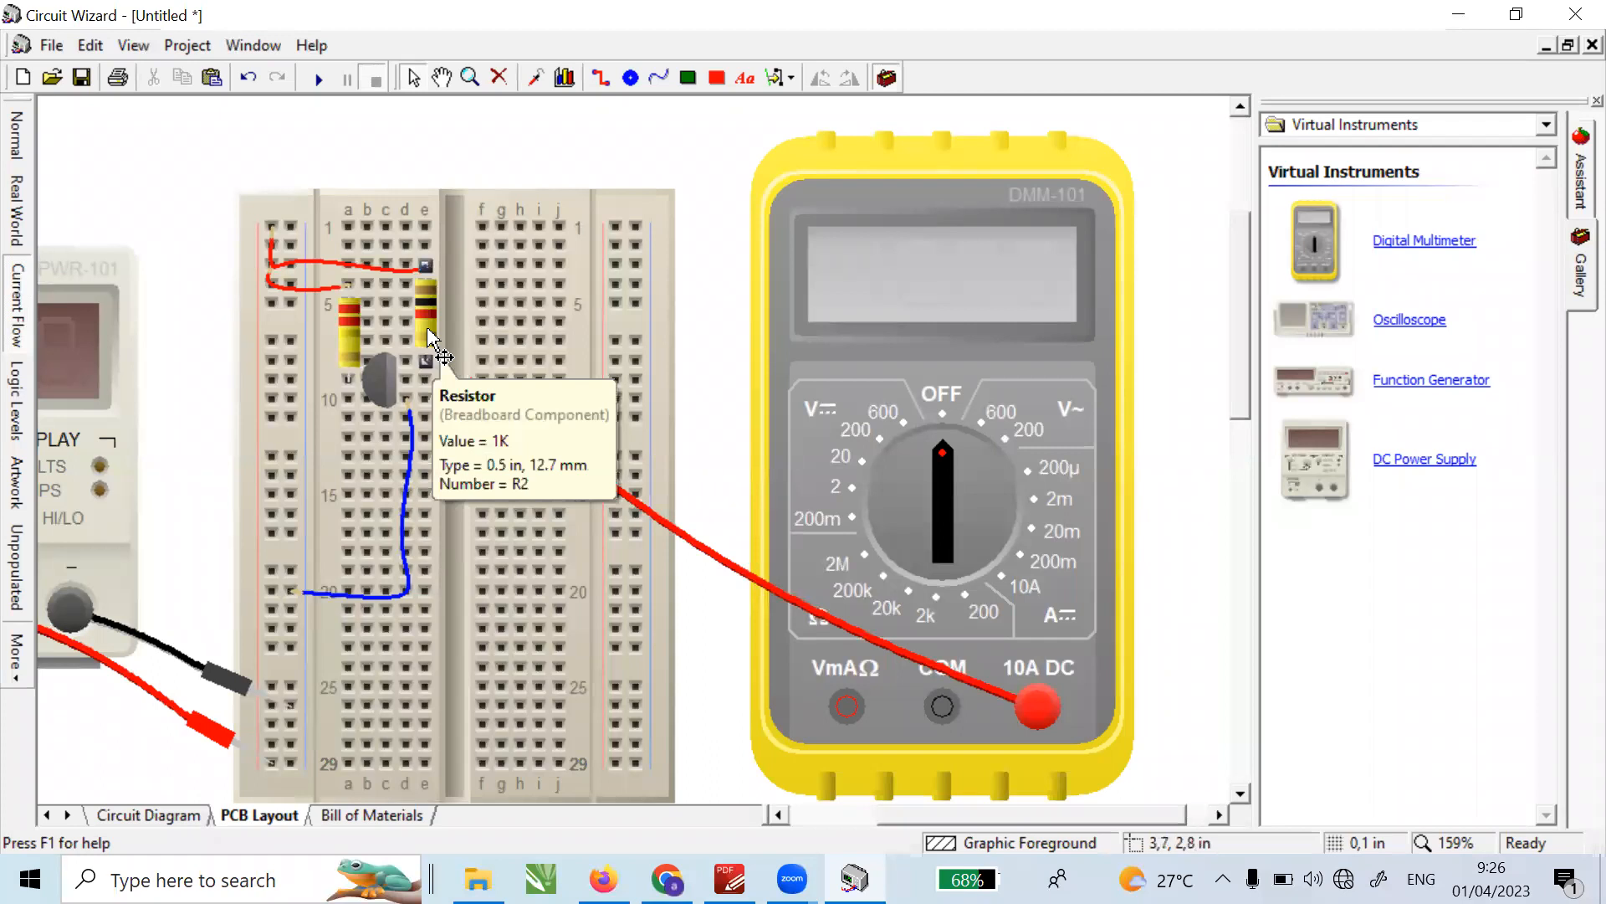
pyautogui.moveTo(429, 339); pyautogui.dragTo(428, 316)
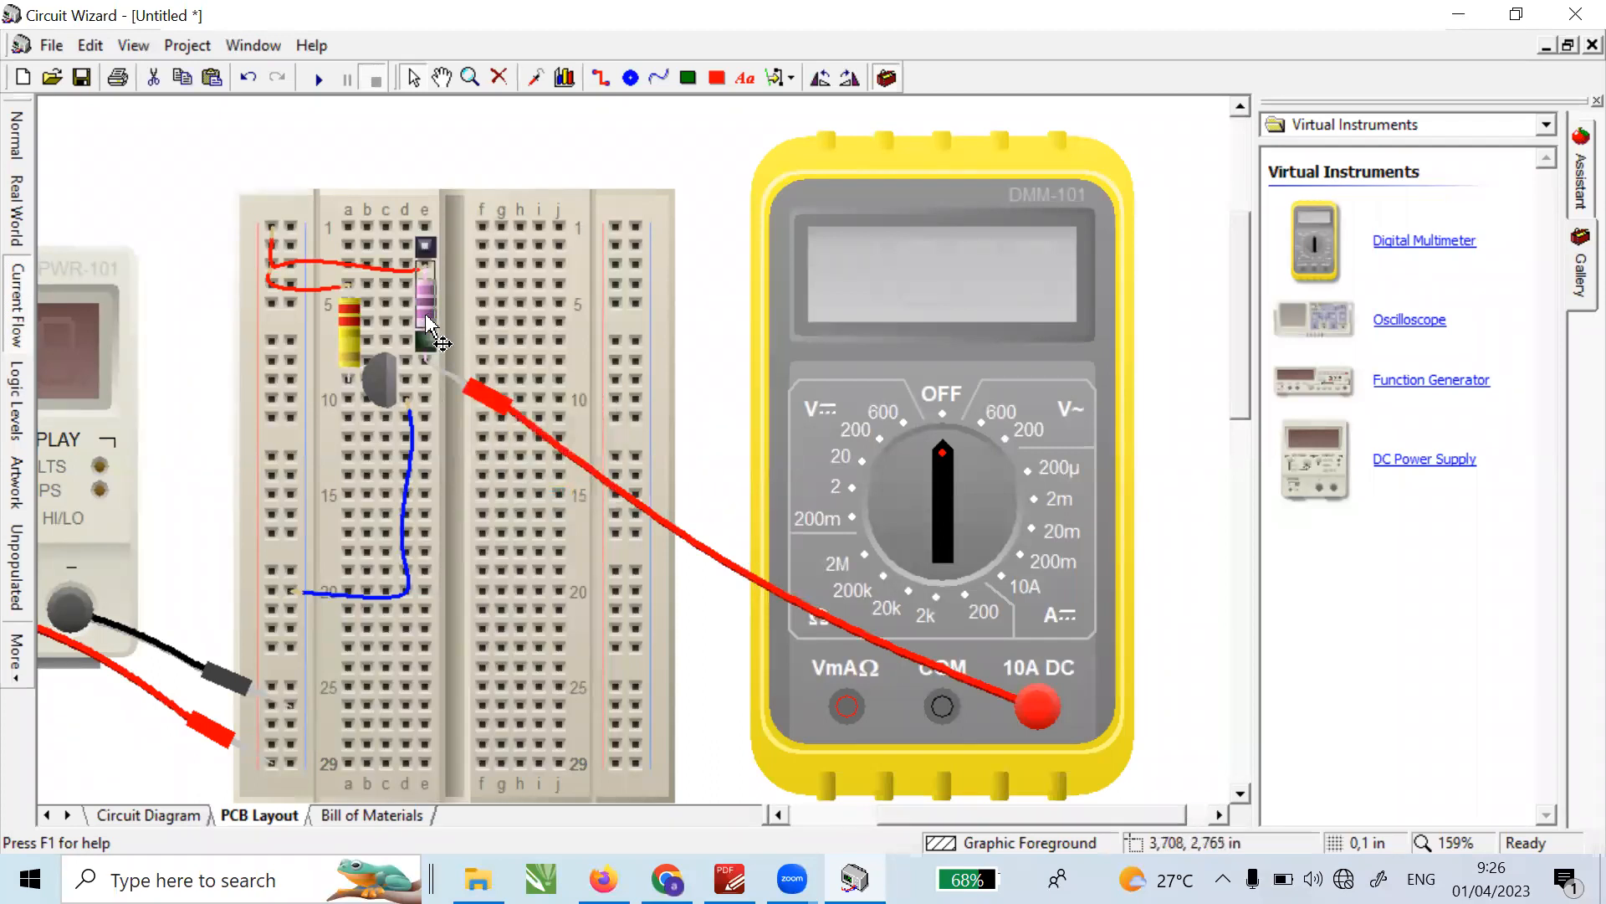
pyautogui.click(401, 386)
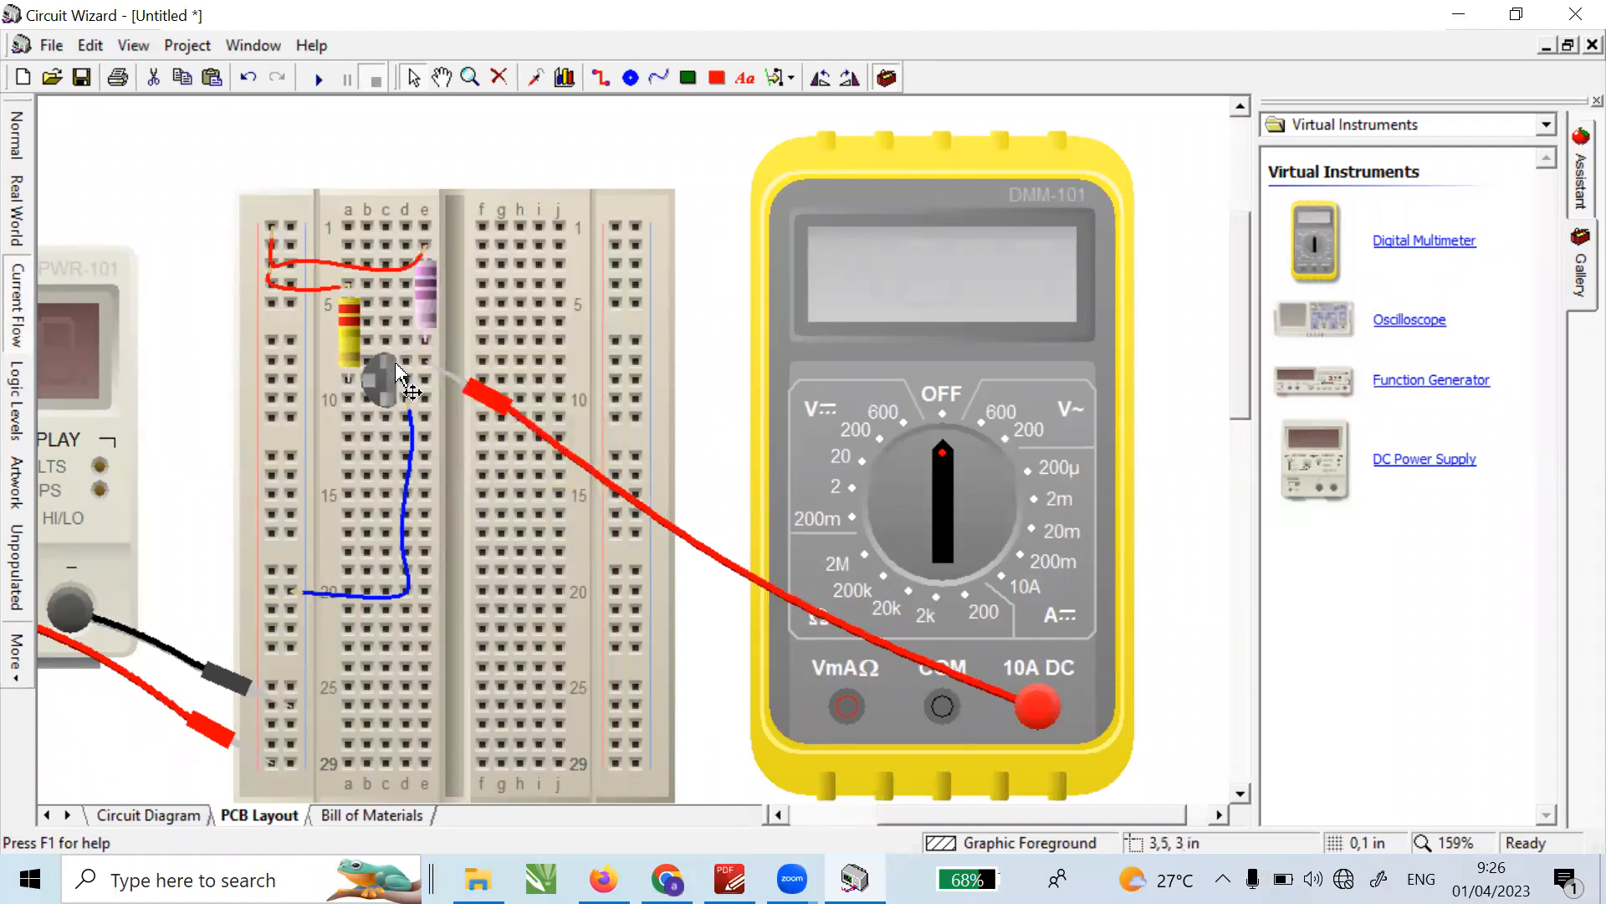
pyautogui.click(422, 293)
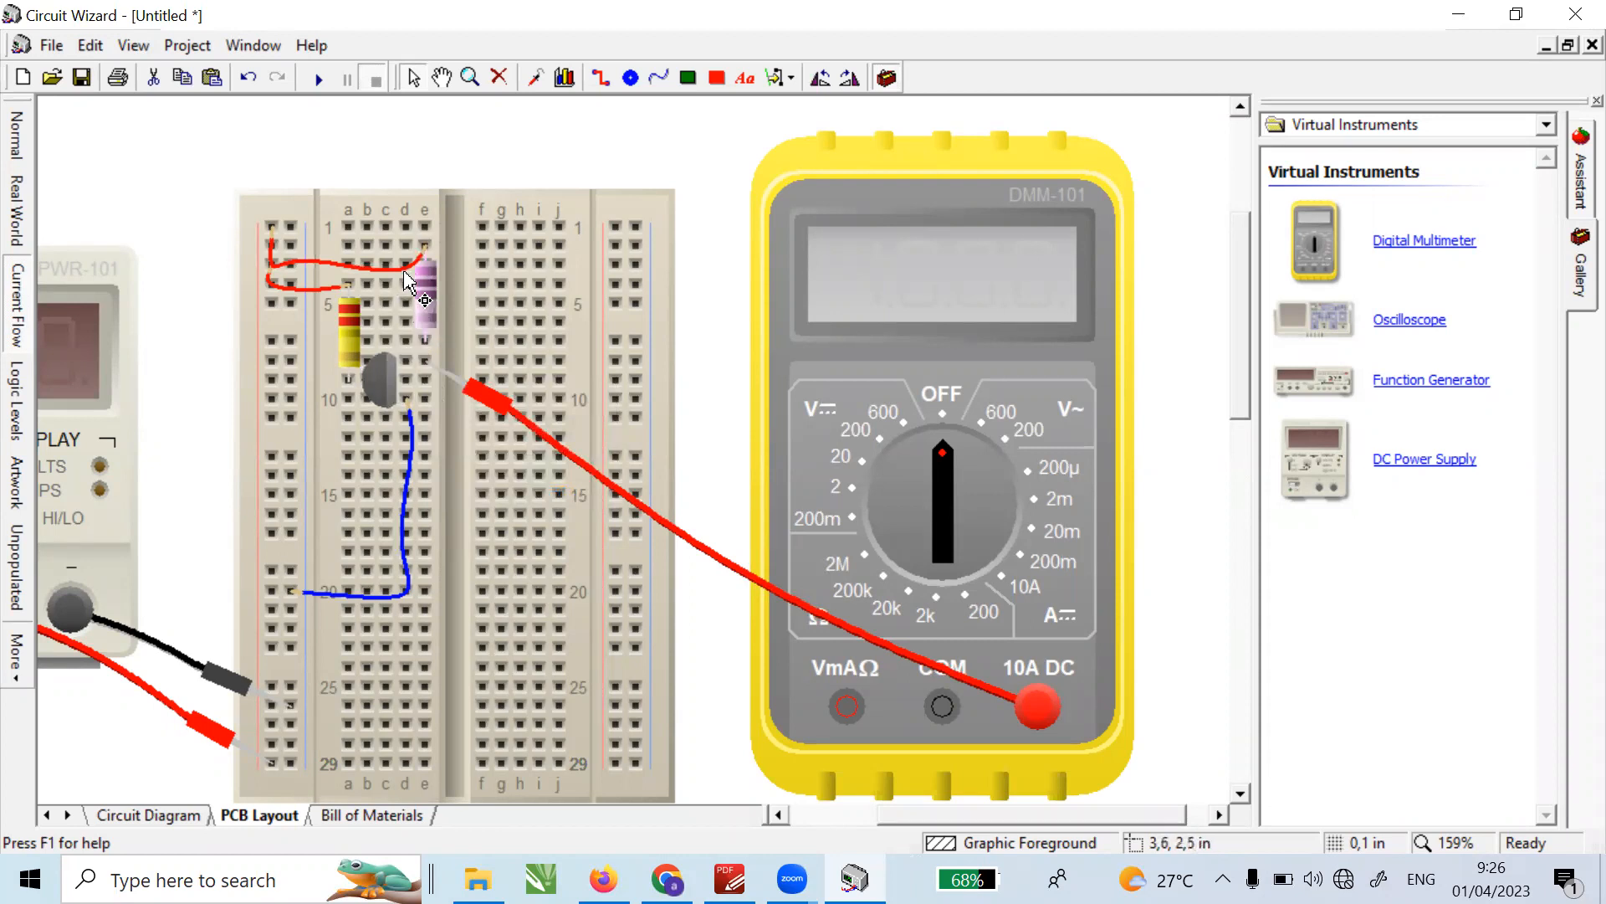
# - Replace the red wire feeding the 1K resistor with a new wire from hole D2 to the left positive rail
pyautogui.click(402, 267)
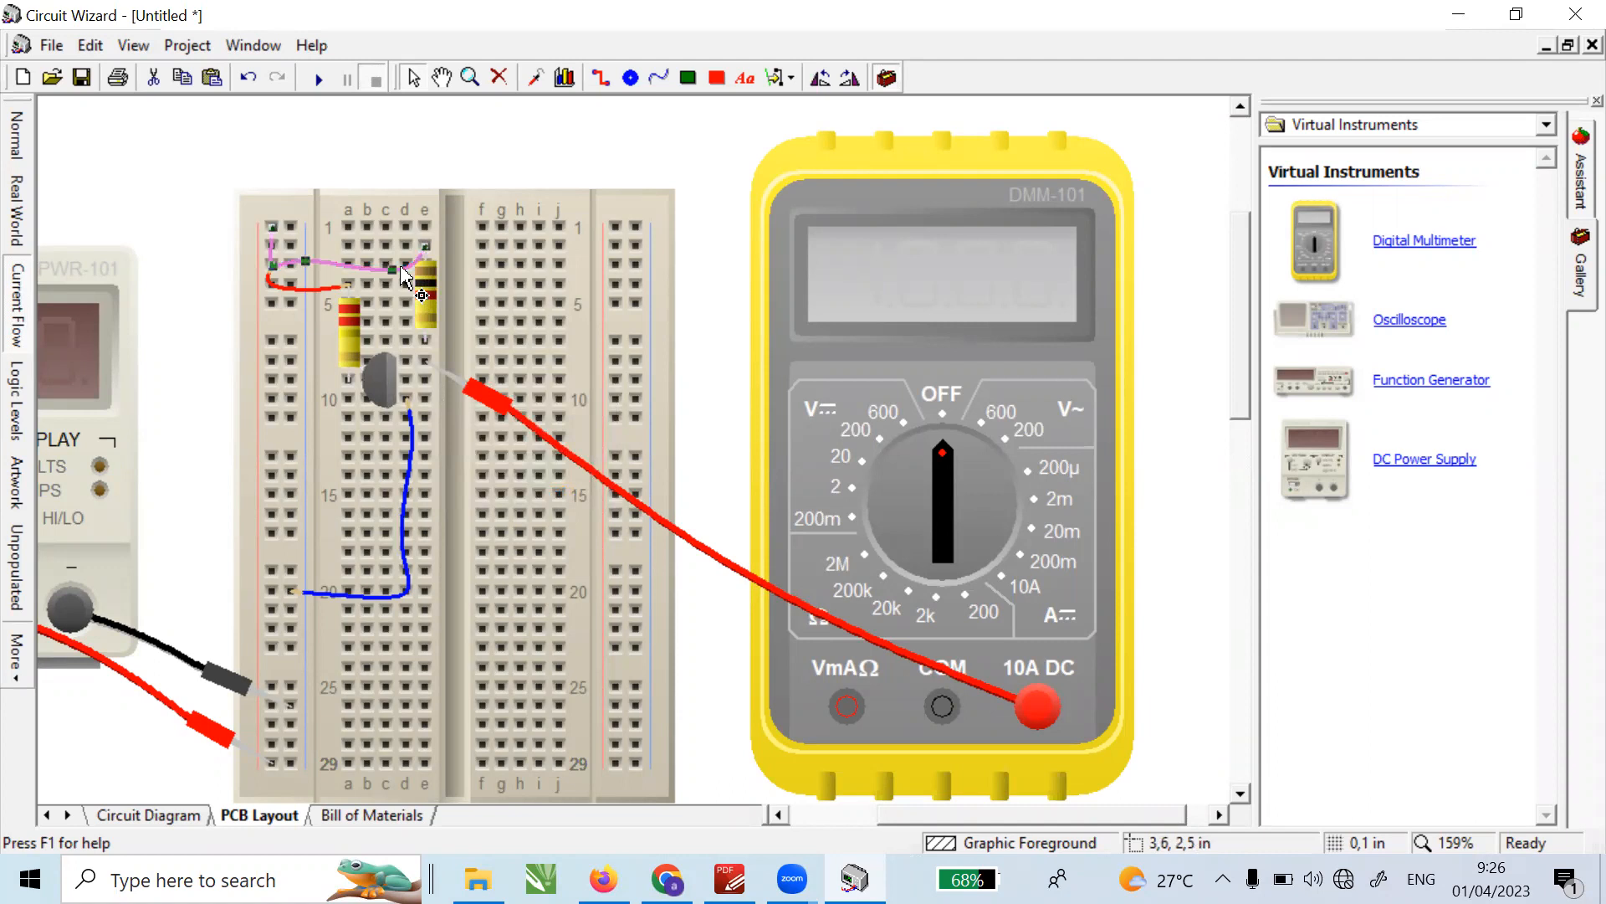
pyautogui.press('Delete')
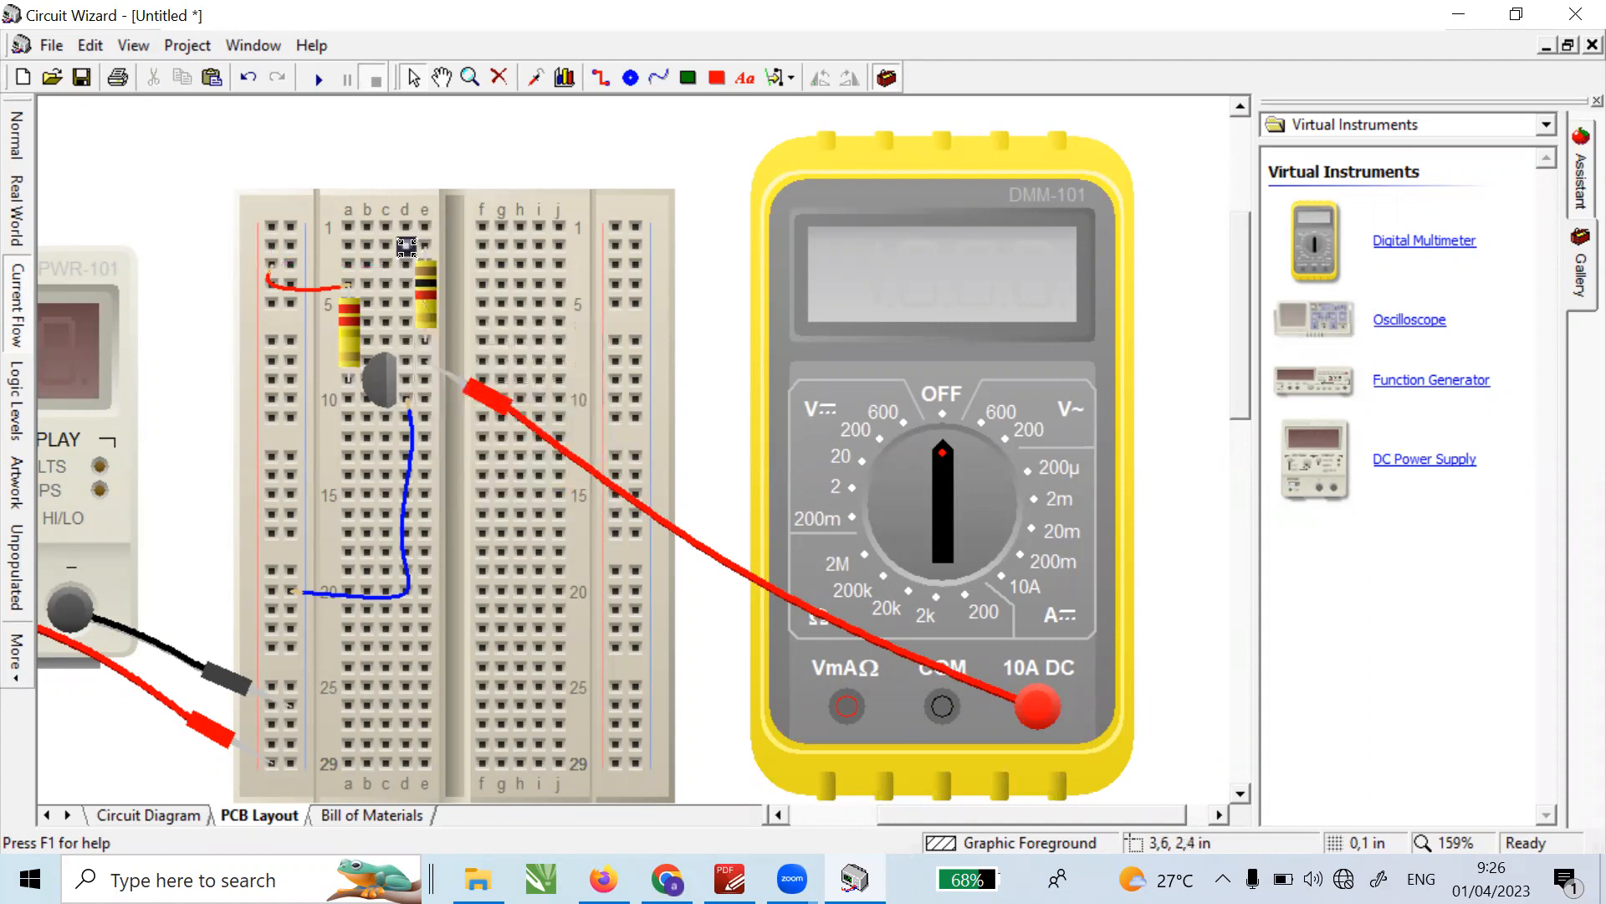
pyautogui.moveTo(407, 247)
pyautogui.mouseDown()
pyautogui.moveTo(274, 226)
pyautogui.moveTo(272, 241)
pyautogui.mouseUp()
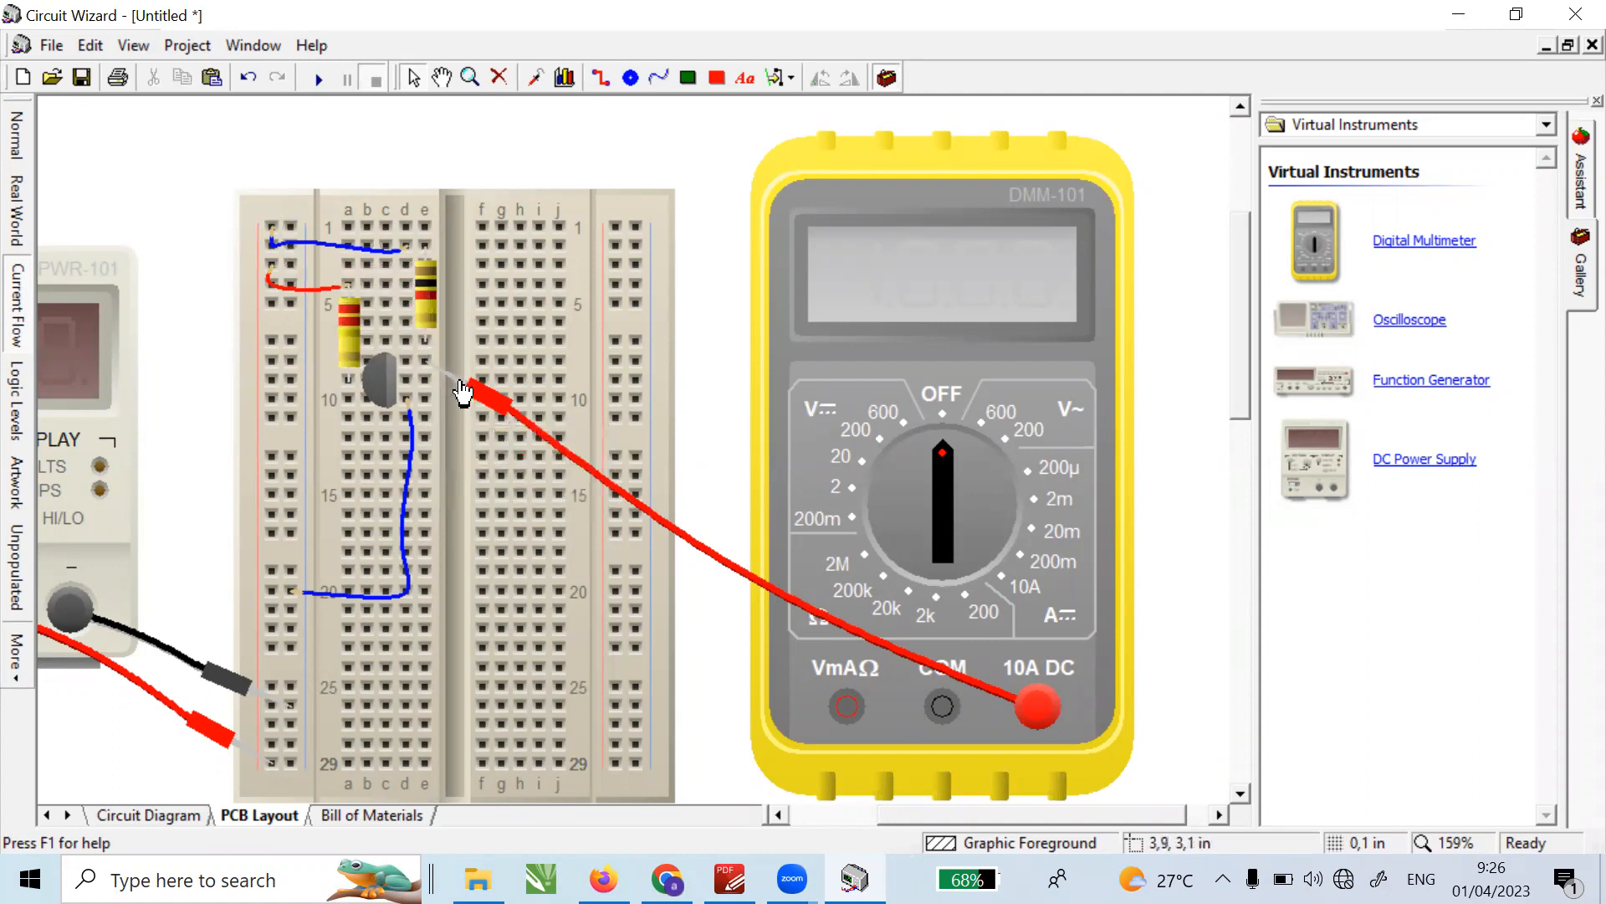
# - Move the multimeter's 10A DC probe to the 1K resistor's lower pin in row 7 and connect COM to the collector row 8
pyautogui.click(912, 665)
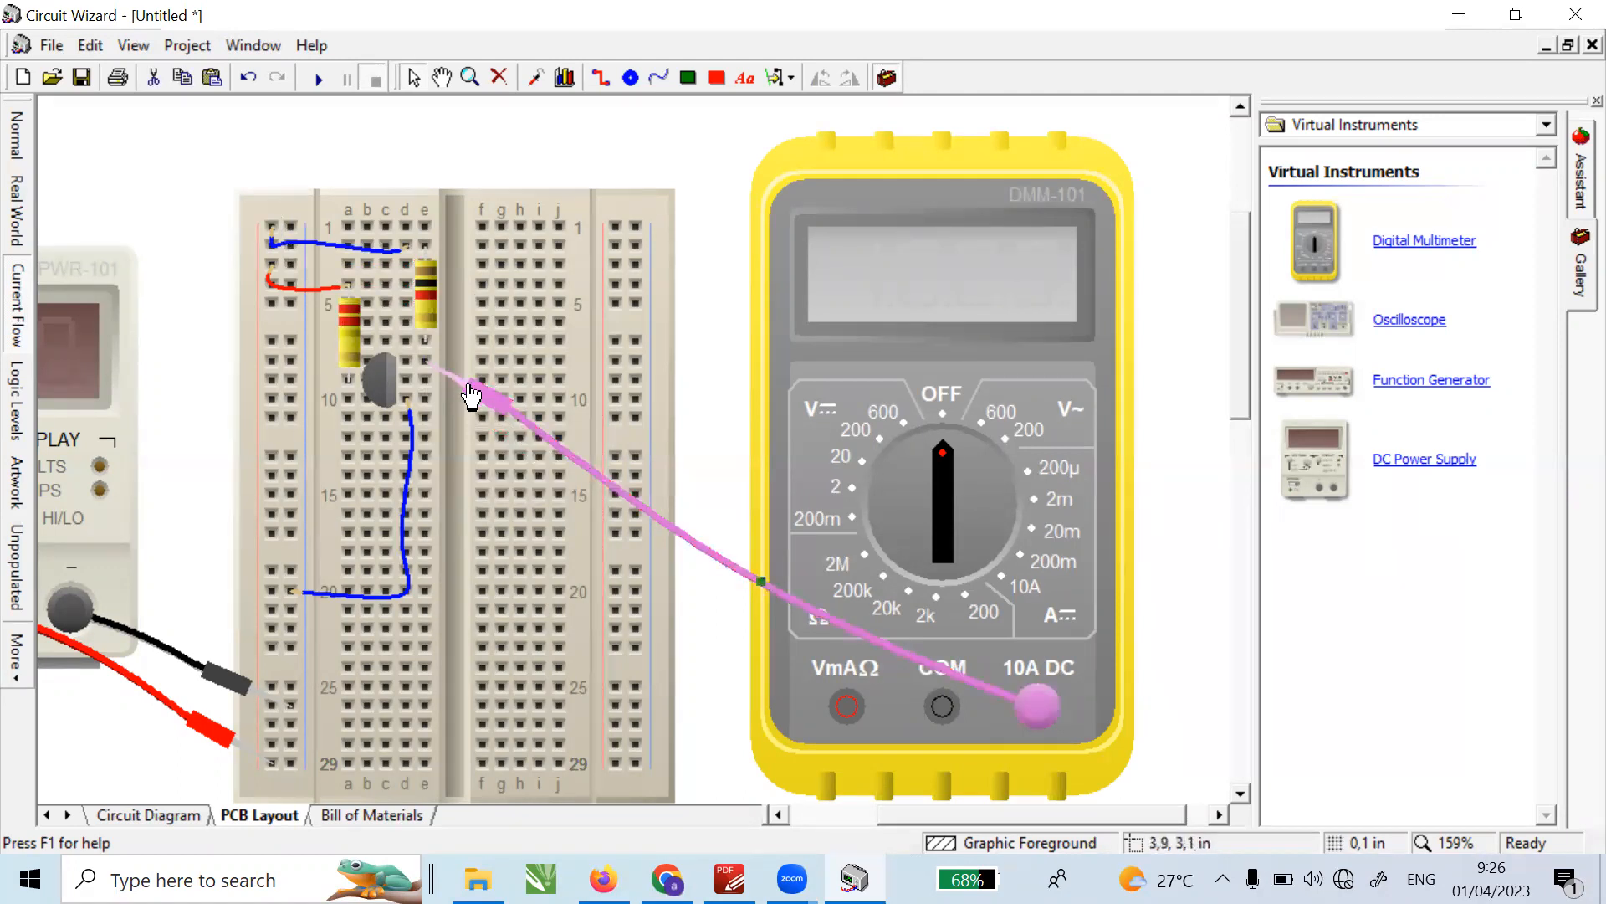
pyautogui.moveTo(473, 397)
pyautogui.mouseDown()
pyautogui.moveTo(452, 368)
pyautogui.moveTo(468, 378)
pyautogui.mouseUp()
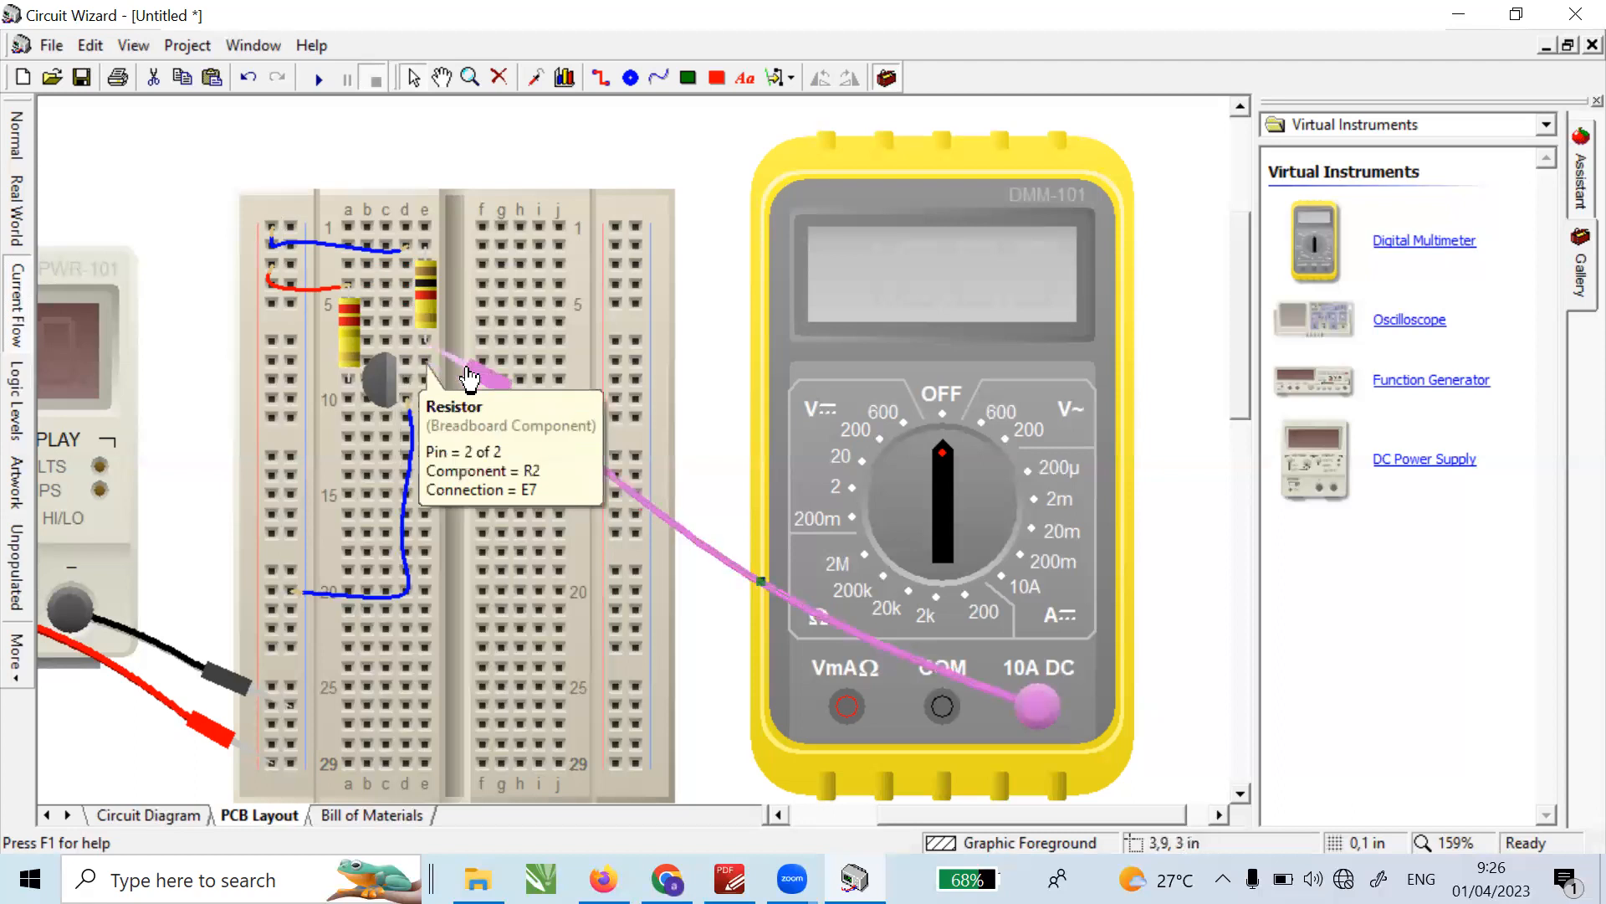
pyautogui.moveTo(942, 710); pyautogui.dragTo(409, 367)
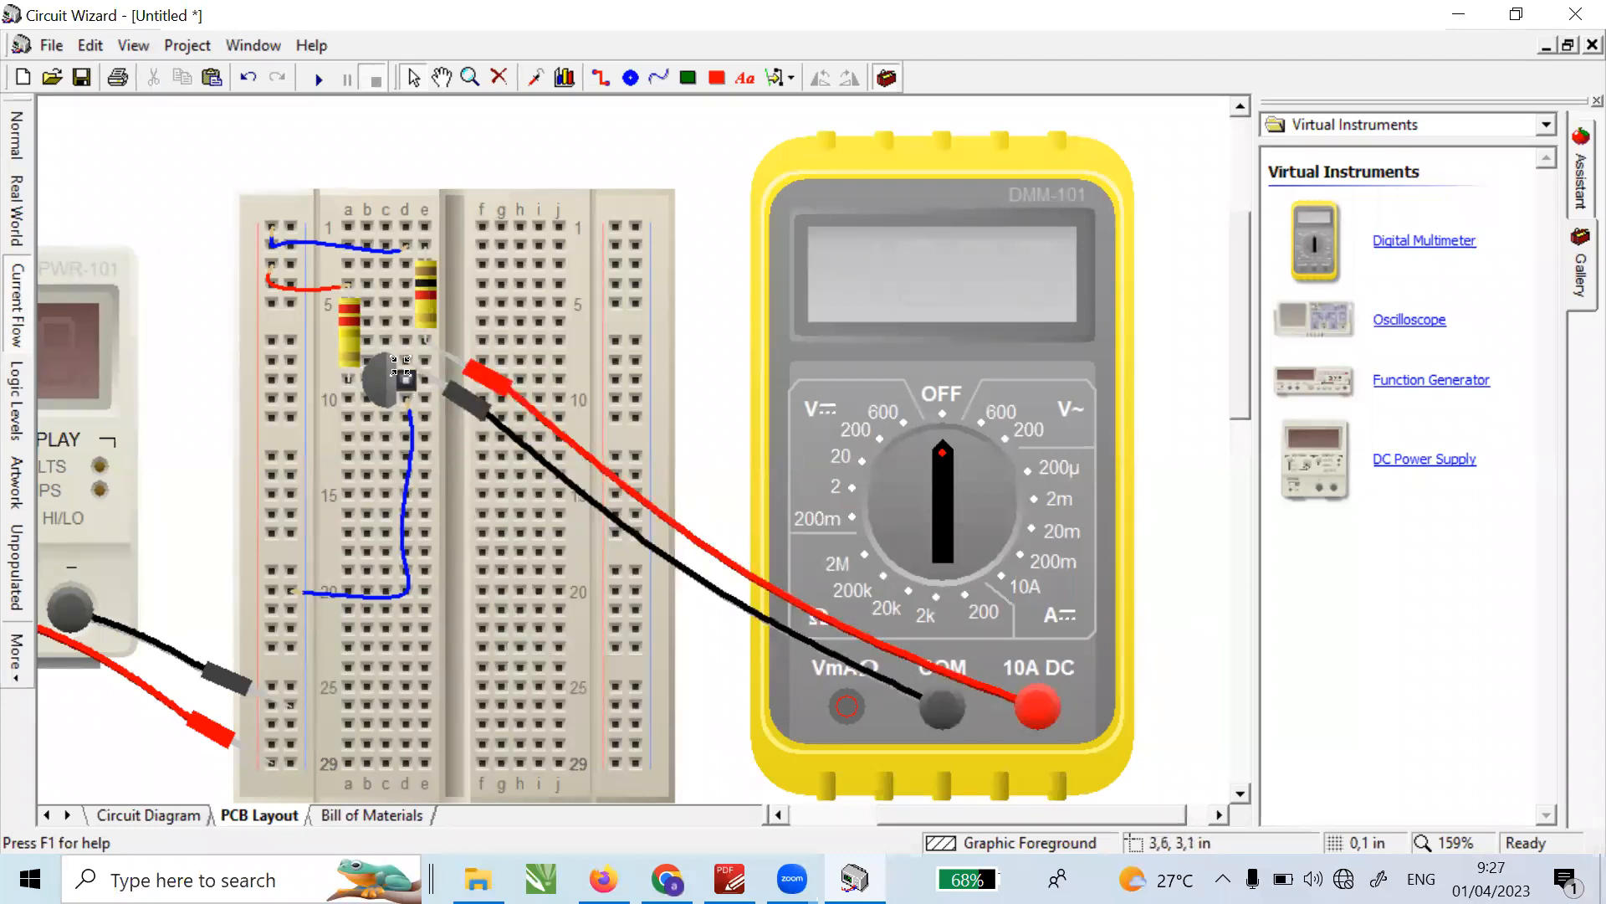
# - Start the simulation and turn the multimeter dial from OFF to the 20m DC current range
pyautogui.click(299, 247)
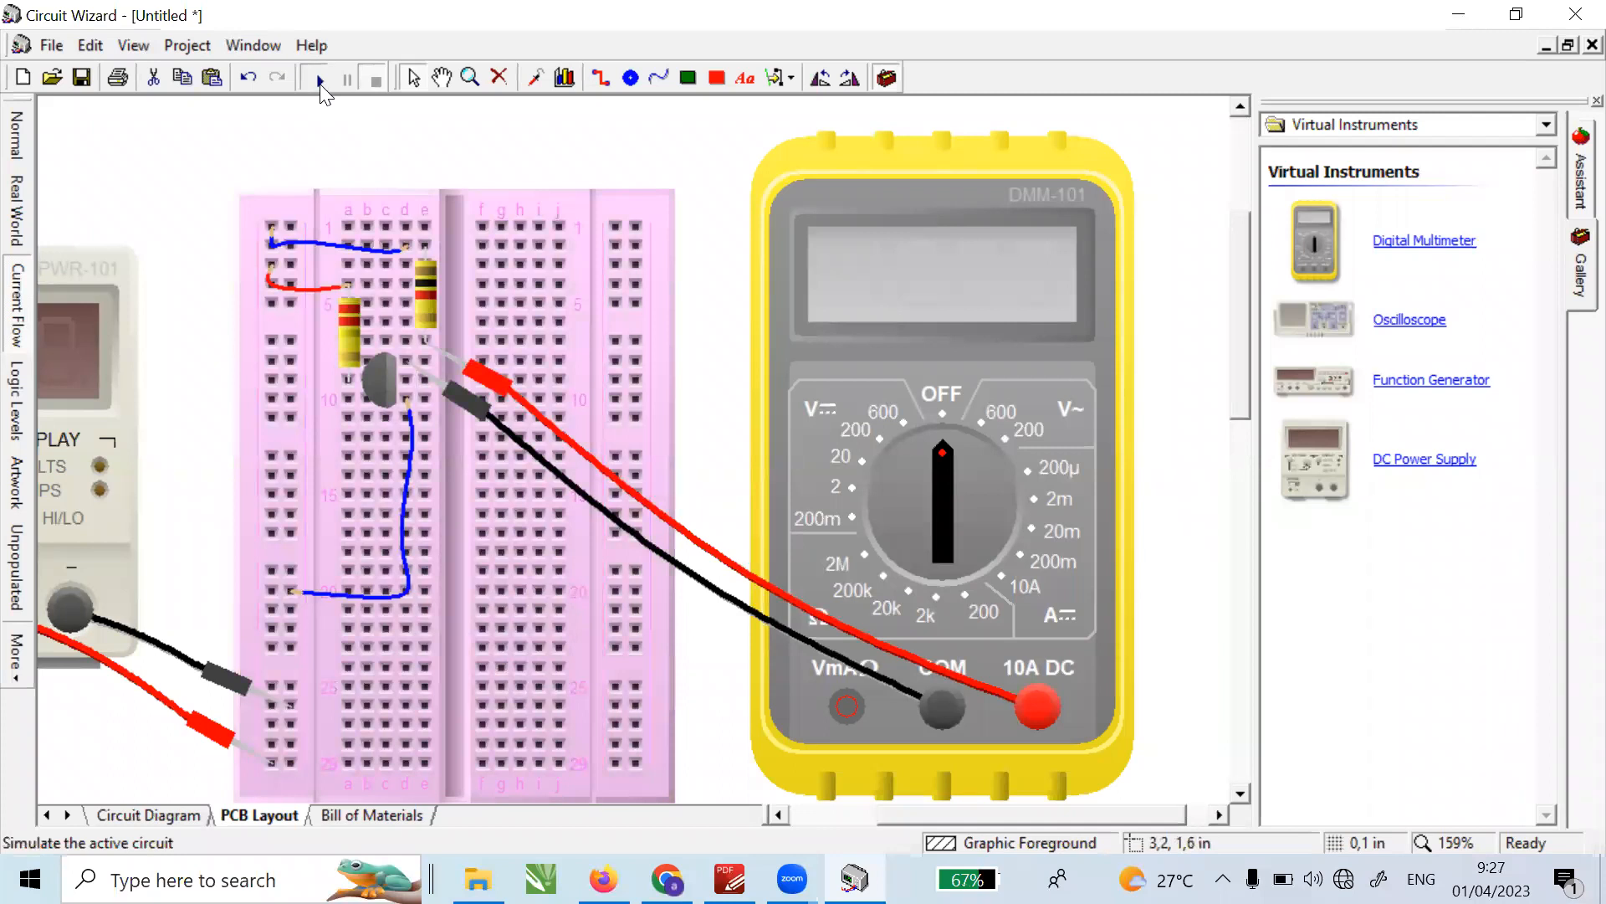
pyautogui.click(319, 83)
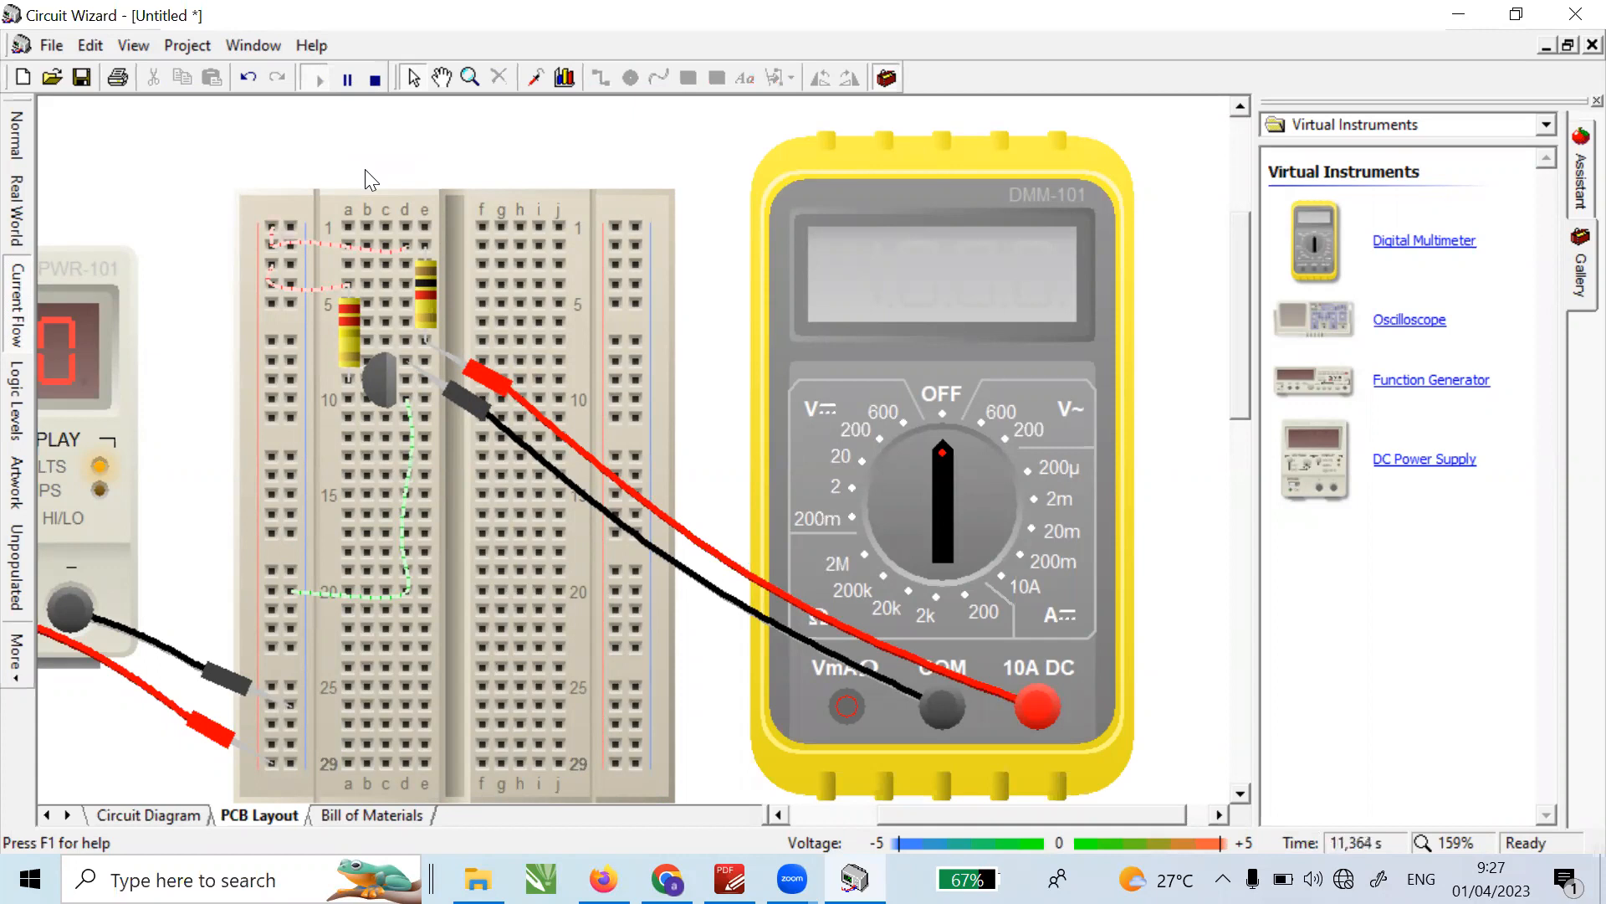
pyautogui.click(966, 494)
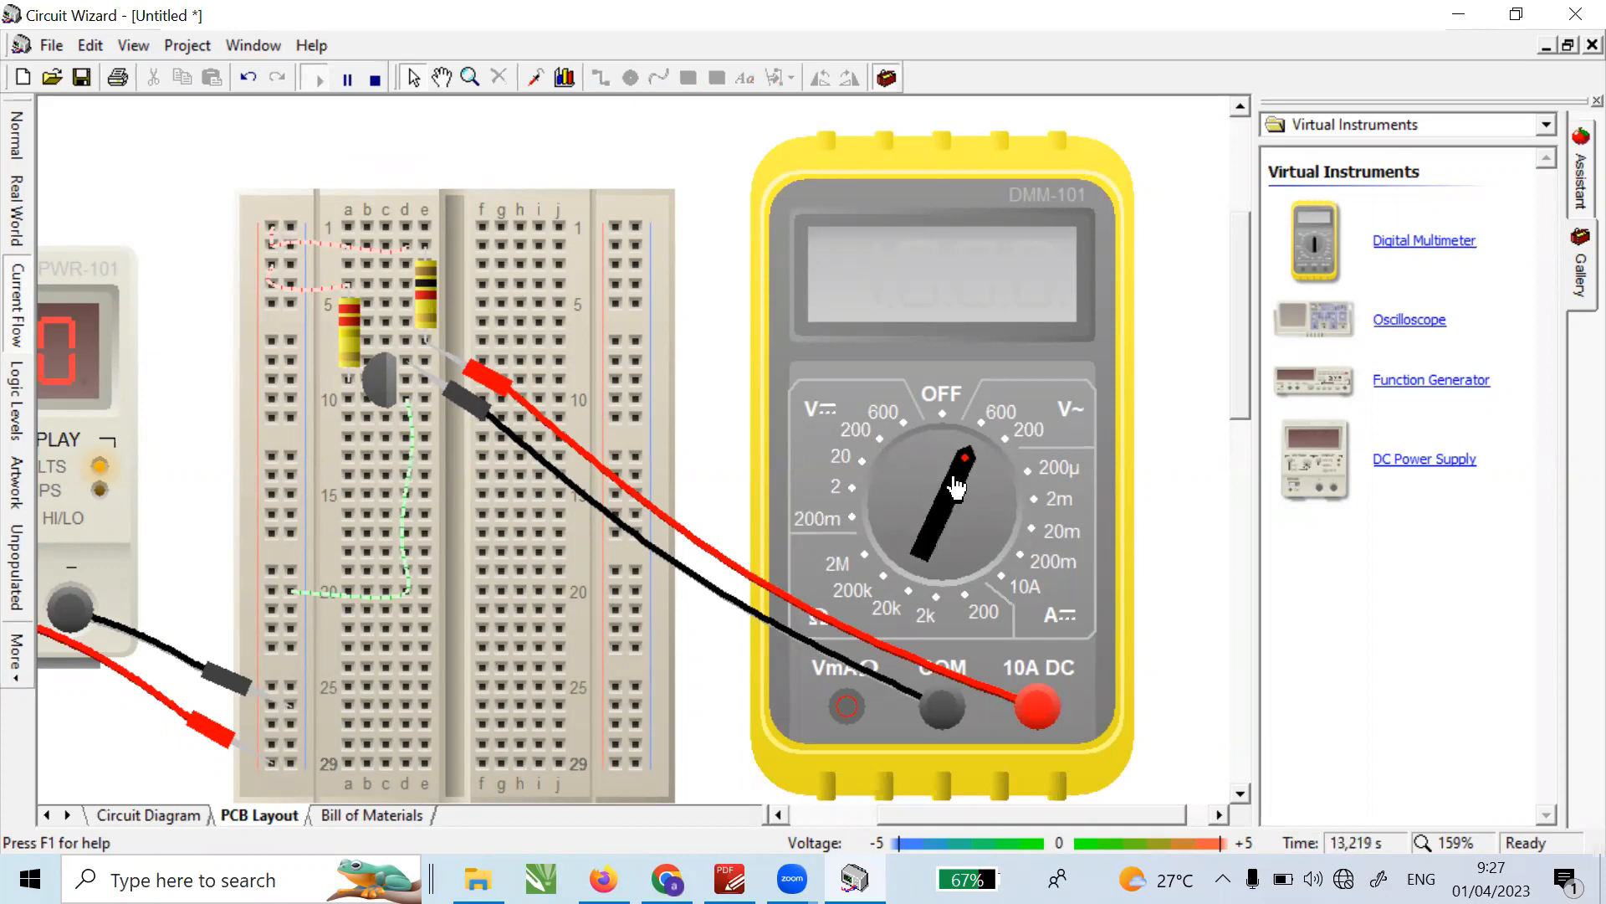
pyautogui.click(966, 494)
pyautogui.click(978, 506)
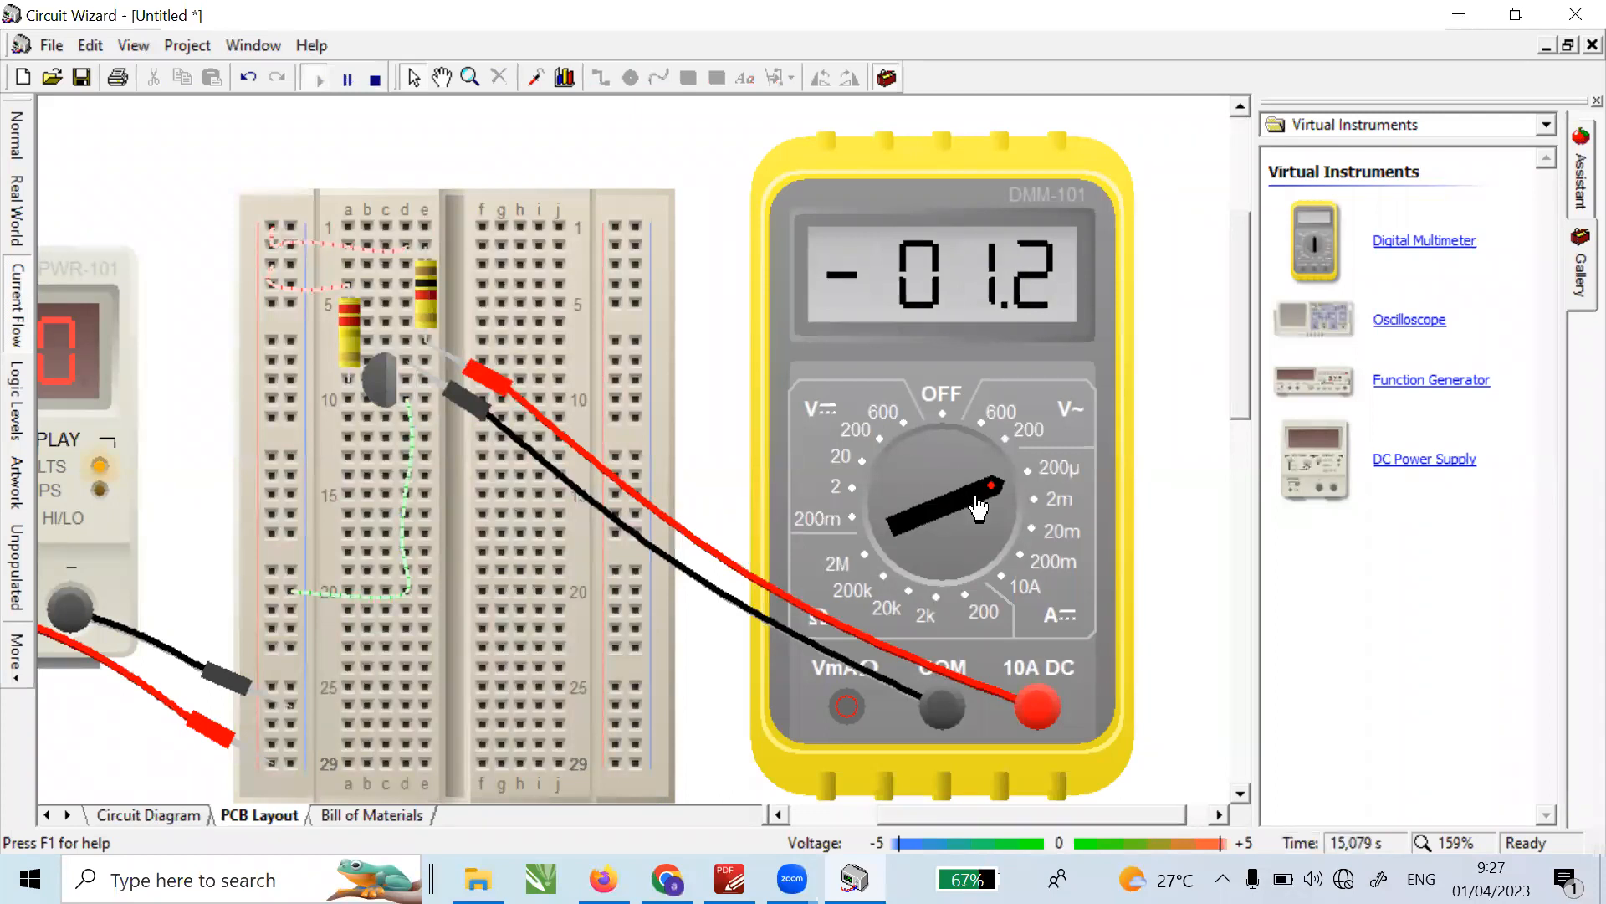
pyautogui.click(977, 506)
pyautogui.click(980, 514)
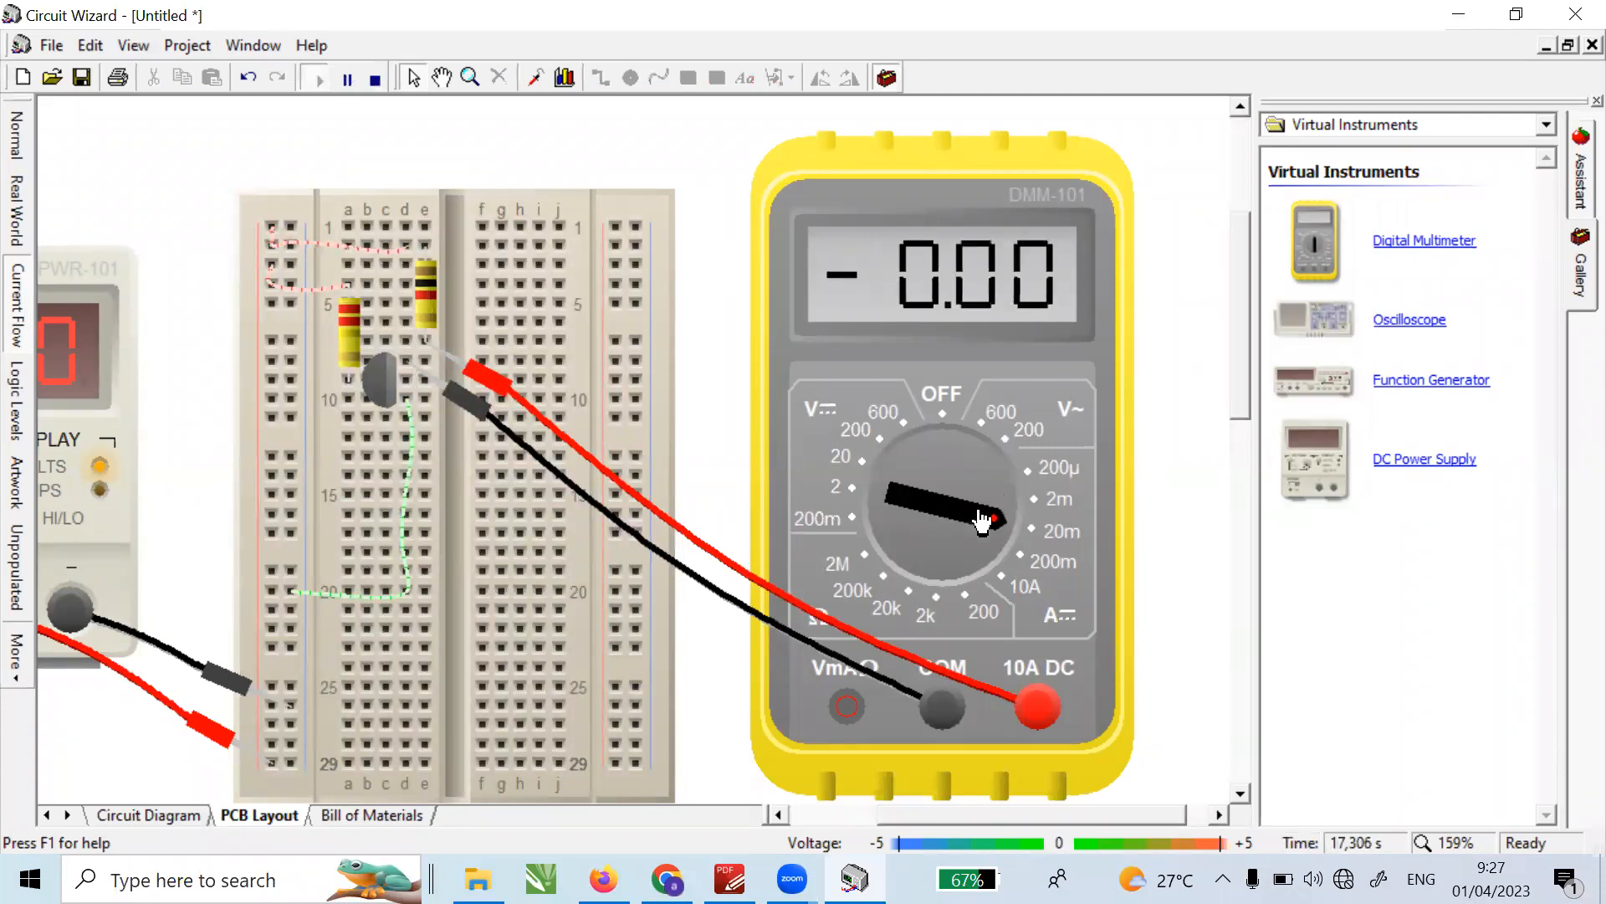
# - Measure the collector current across the DC current ranges up to 10A, leaving the multimeter dial on 200µ
pyautogui.click(981, 521)
pyautogui.rightClick(981, 519)
pyautogui.rightClick(982, 506)
pyautogui.click(982, 509)
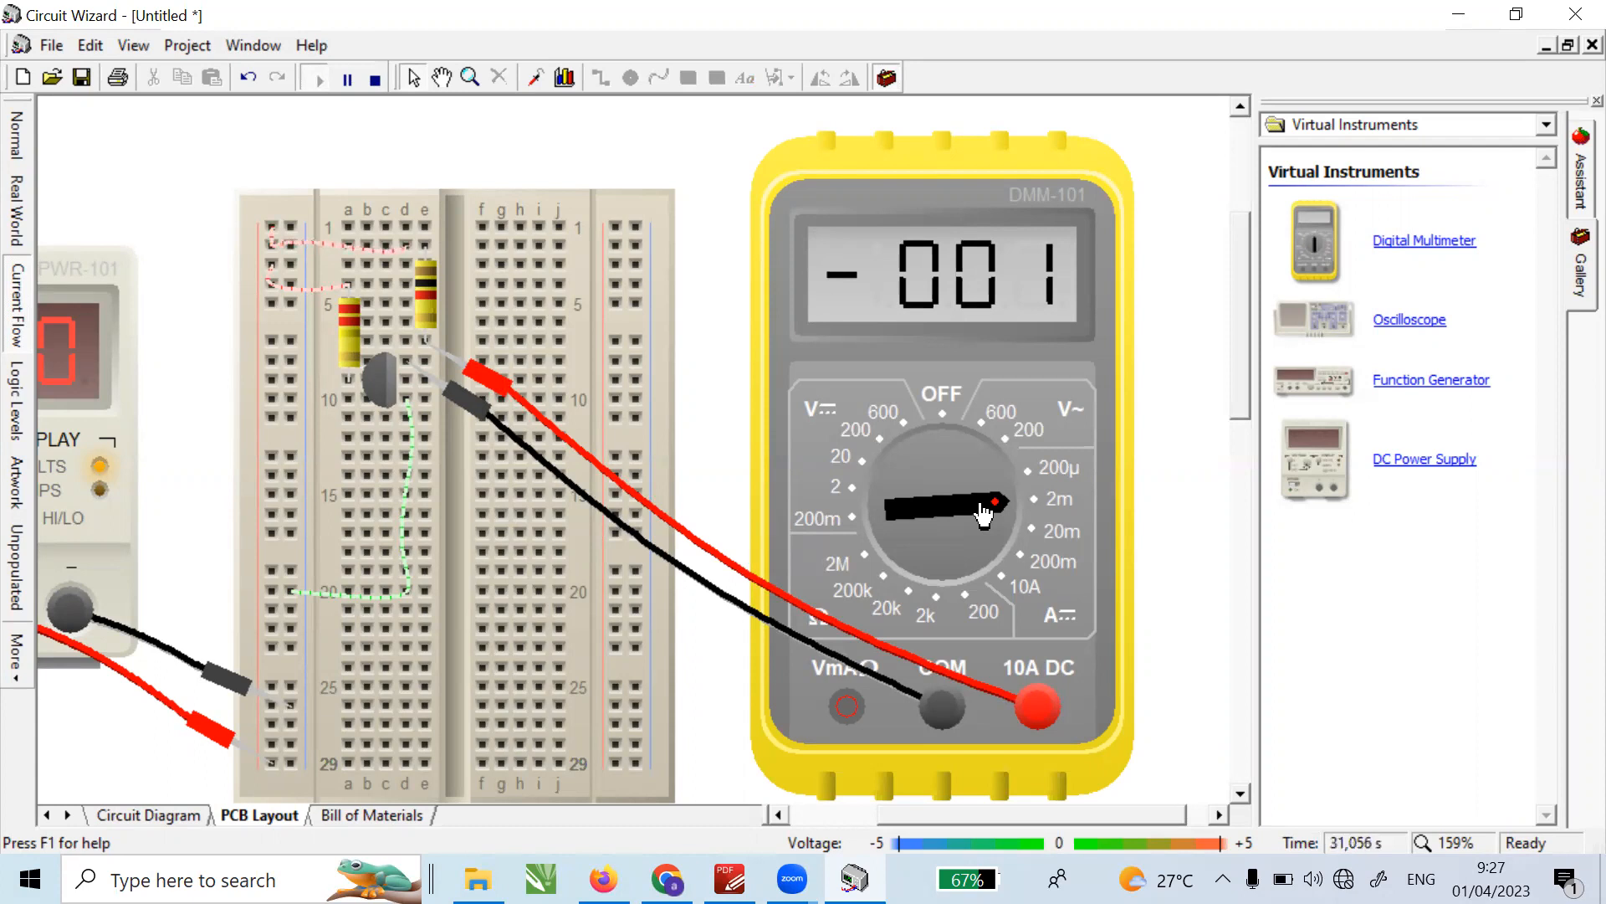
pyautogui.click(986, 518)
pyautogui.click(988, 536)
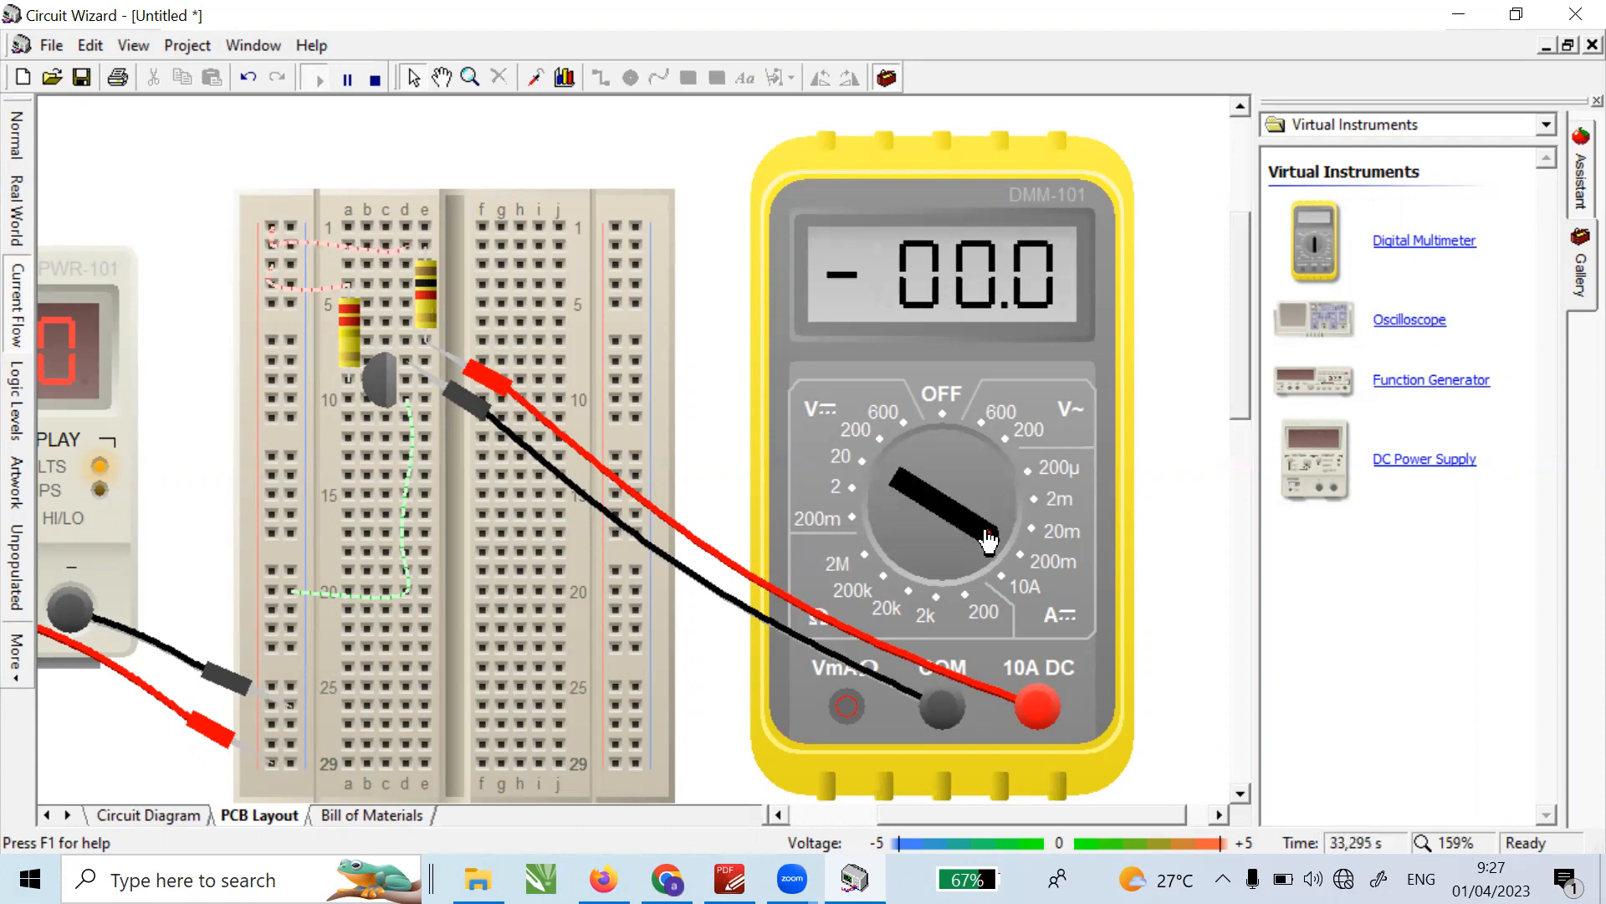
pyautogui.click(987, 557)
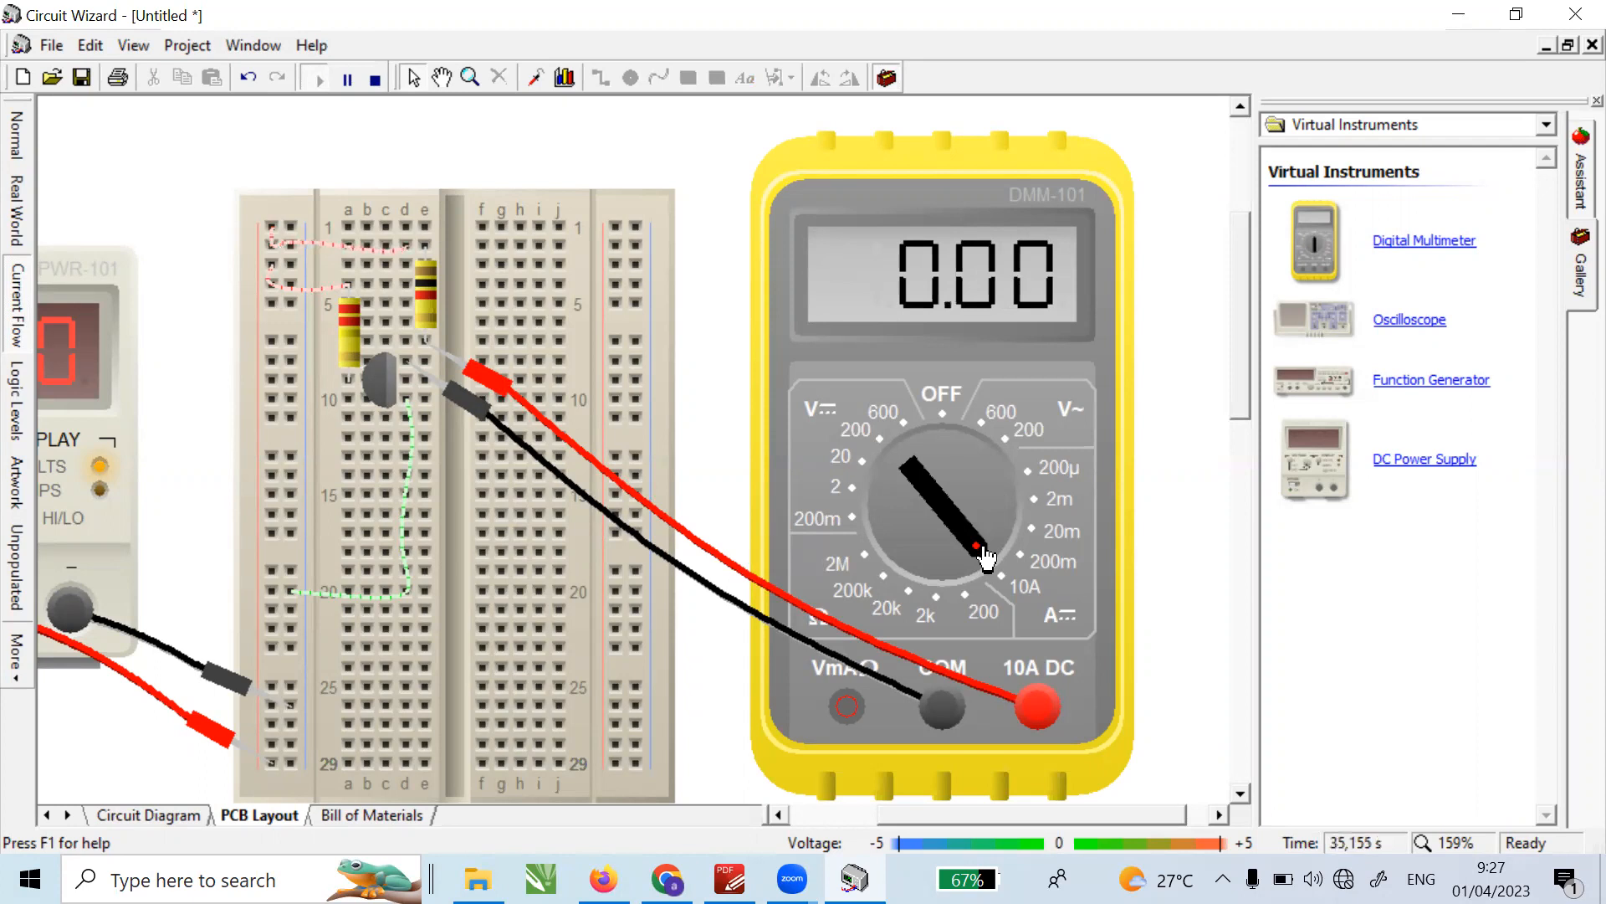
pyautogui.click(988, 546)
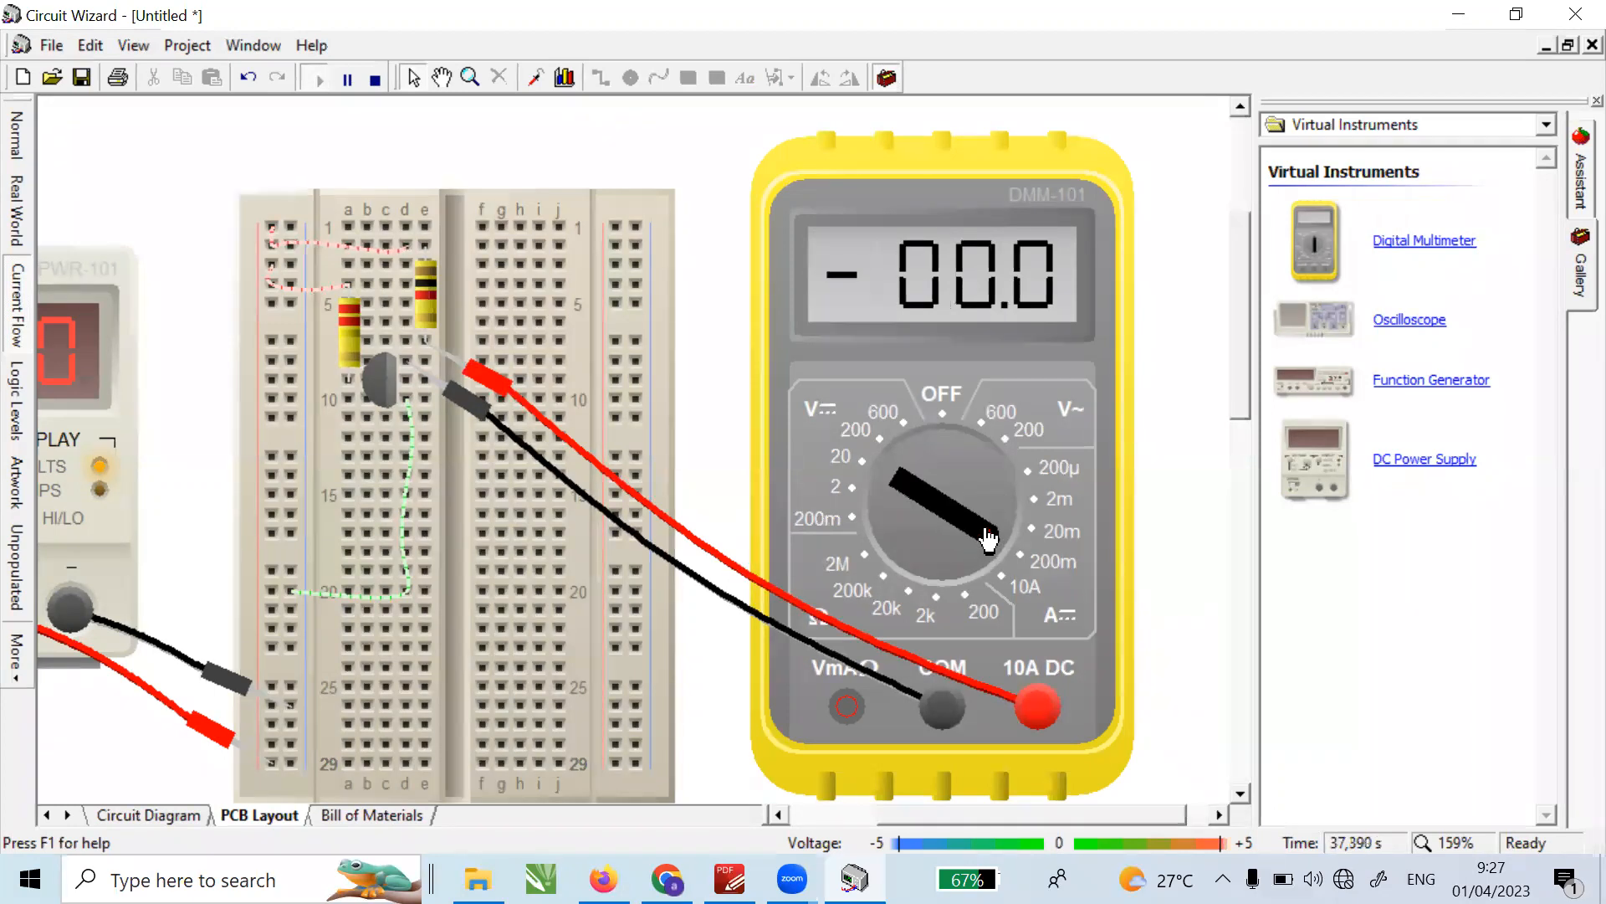
pyautogui.click(988, 528)
pyautogui.click(985, 515)
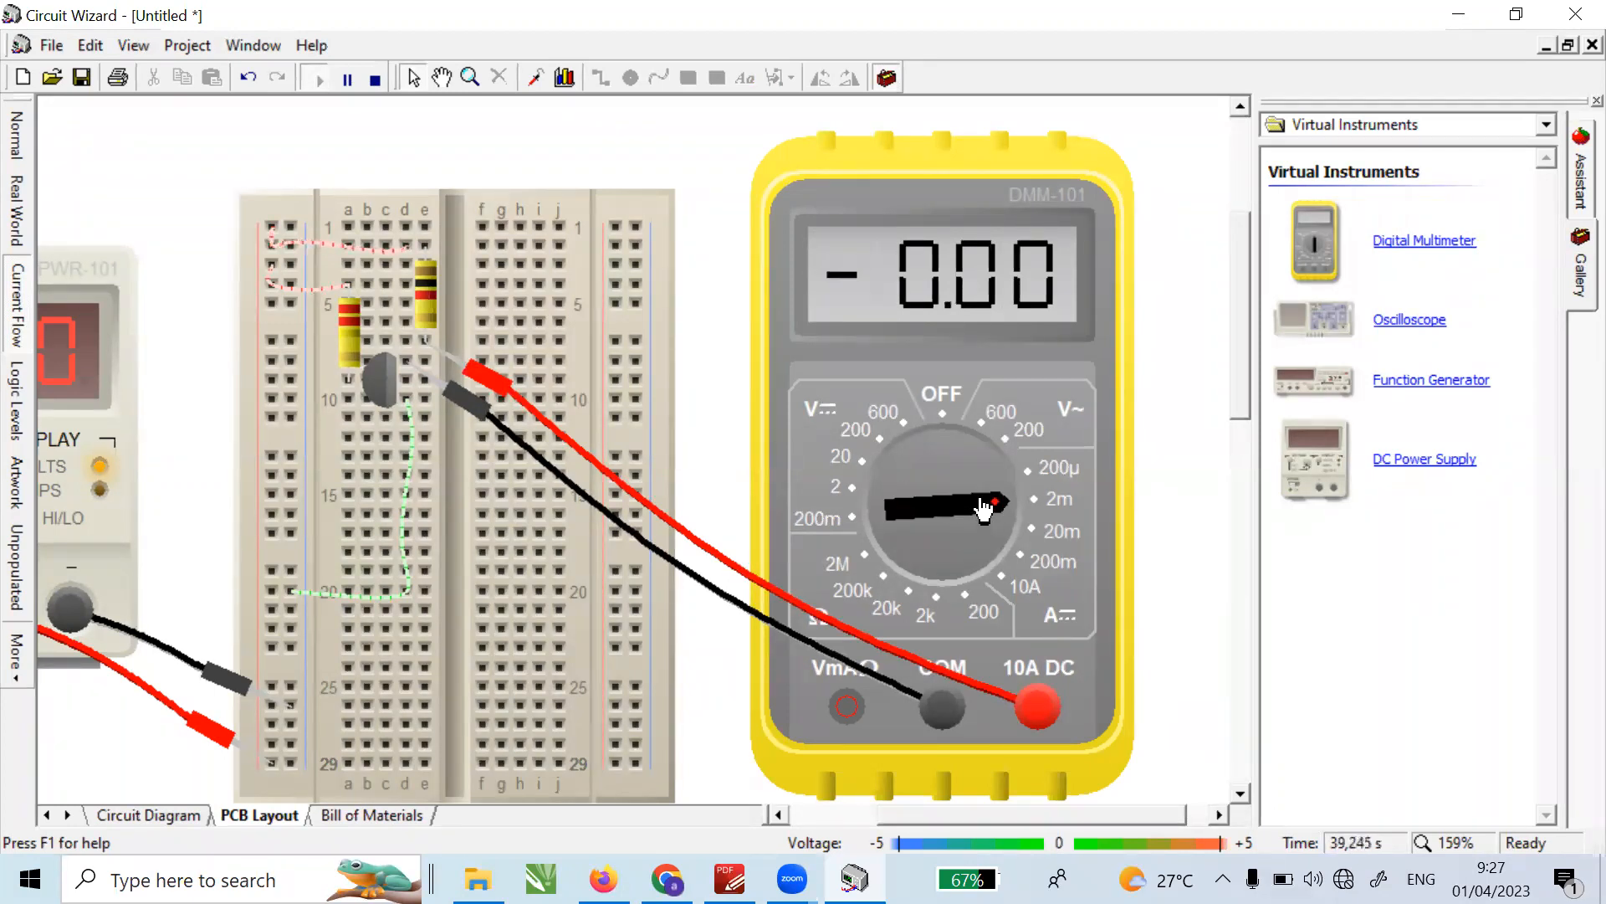
pyautogui.click(983, 508)
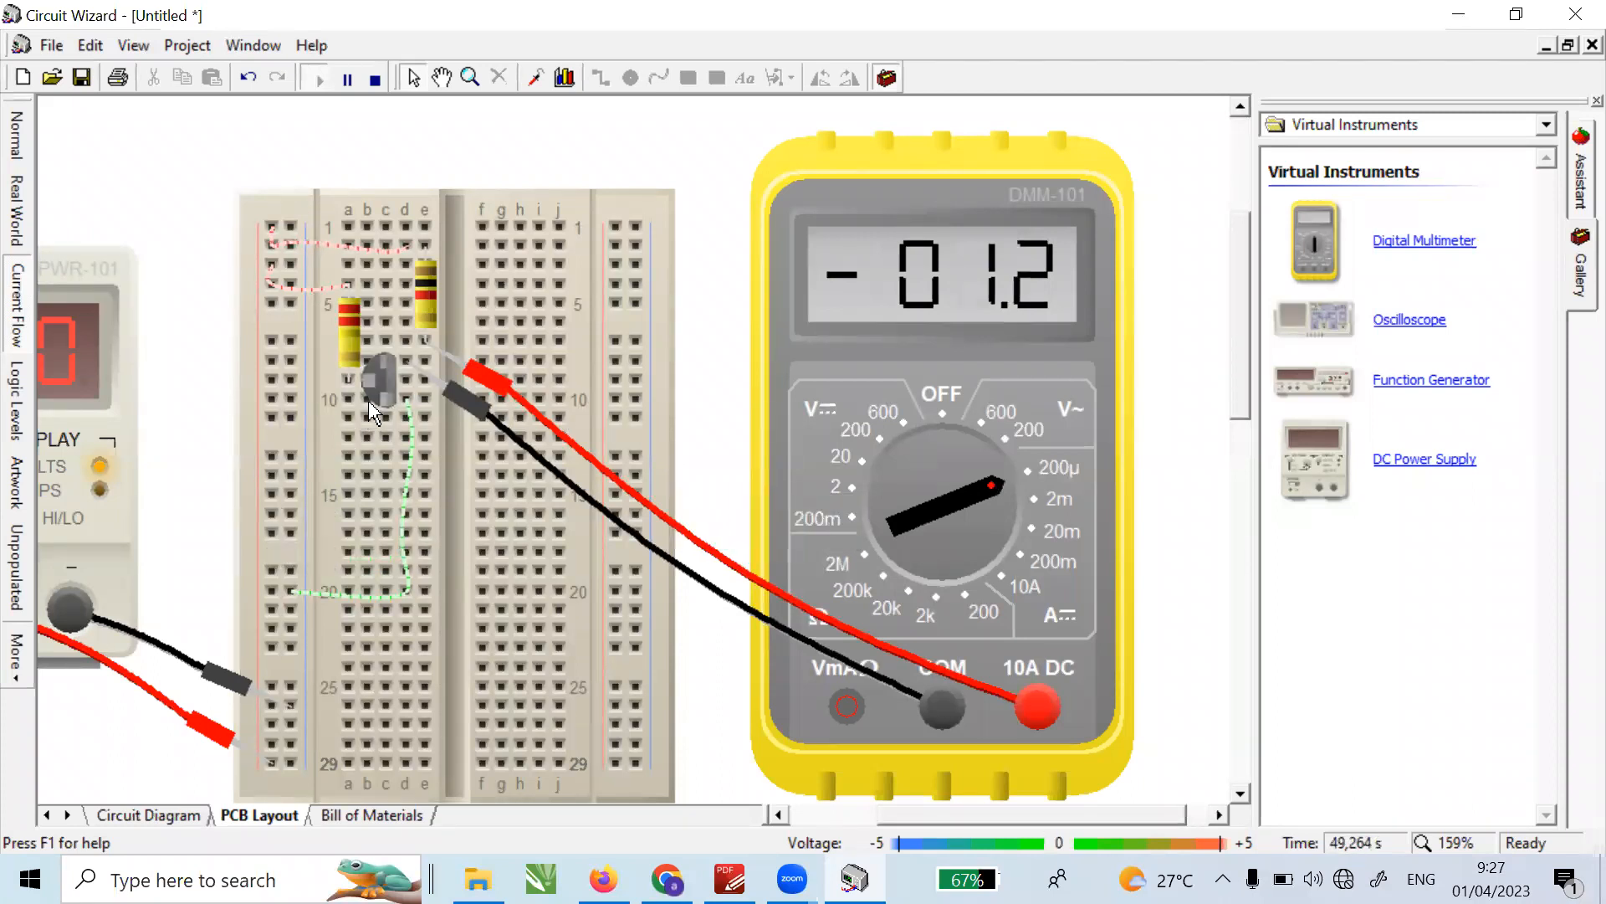
# - Stop the simulation and review the Fixed bias schematic (Gambar 4.1) in the lab report in PDF-XChange Editor, returning to Circuit Wizard
pyautogui.moveTo(386, 363)
pyautogui.moveTo(948, 818)
pyautogui.mouseDown()
pyautogui.moveTo(888, 818)
pyautogui.moveTo(933, 817)
pyautogui.mouseUp()
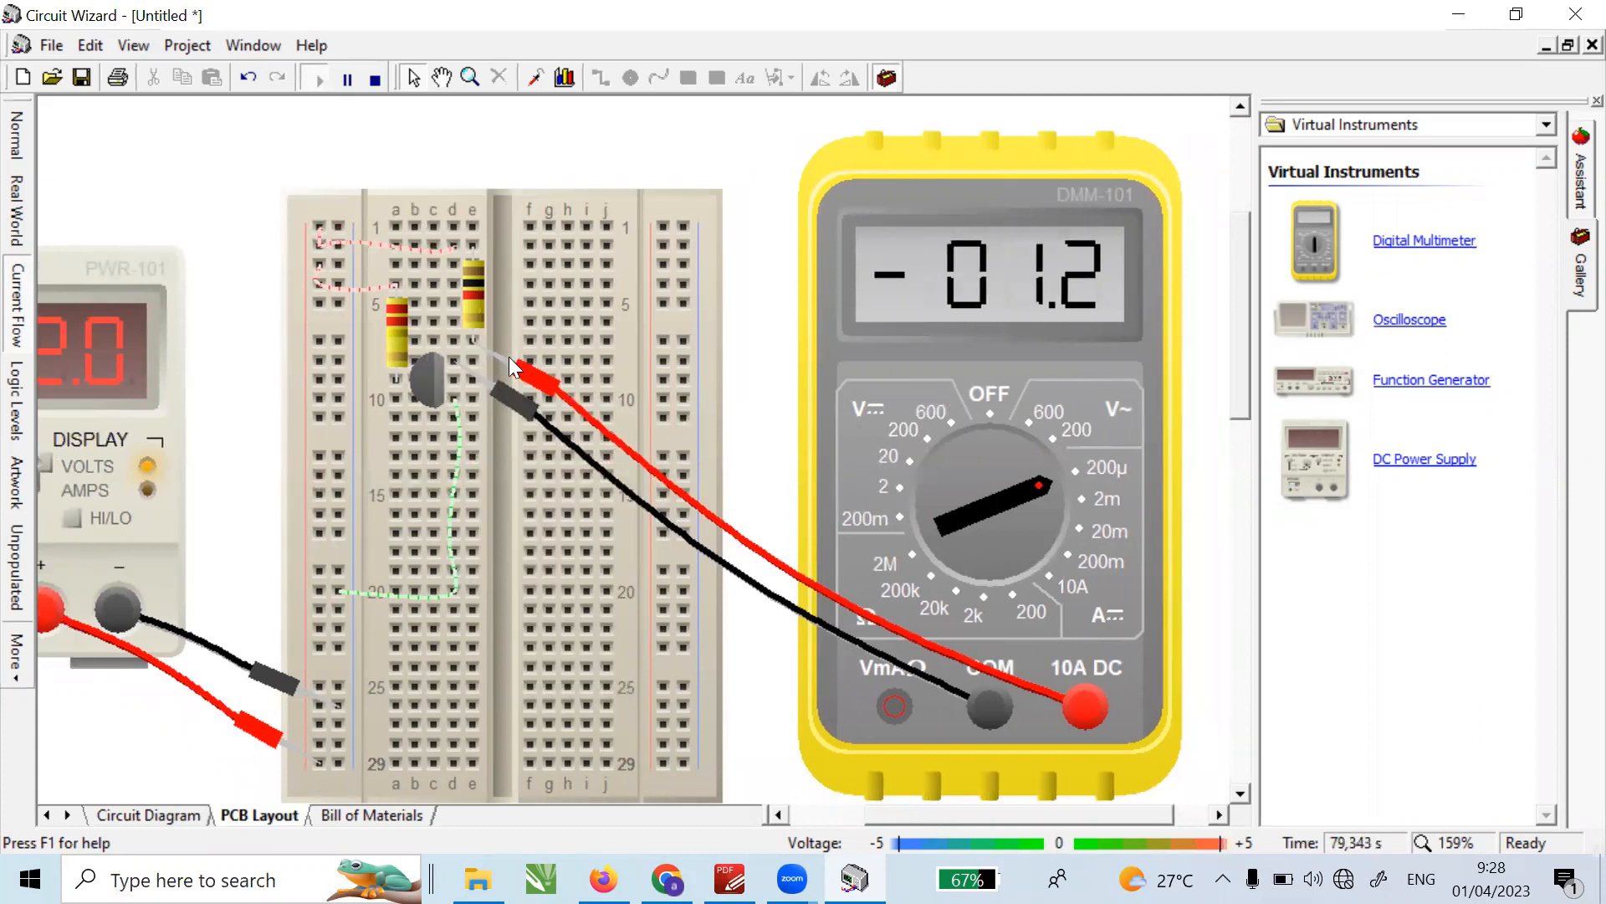
pyautogui.moveTo(511, 358)
pyautogui.click(375, 80)
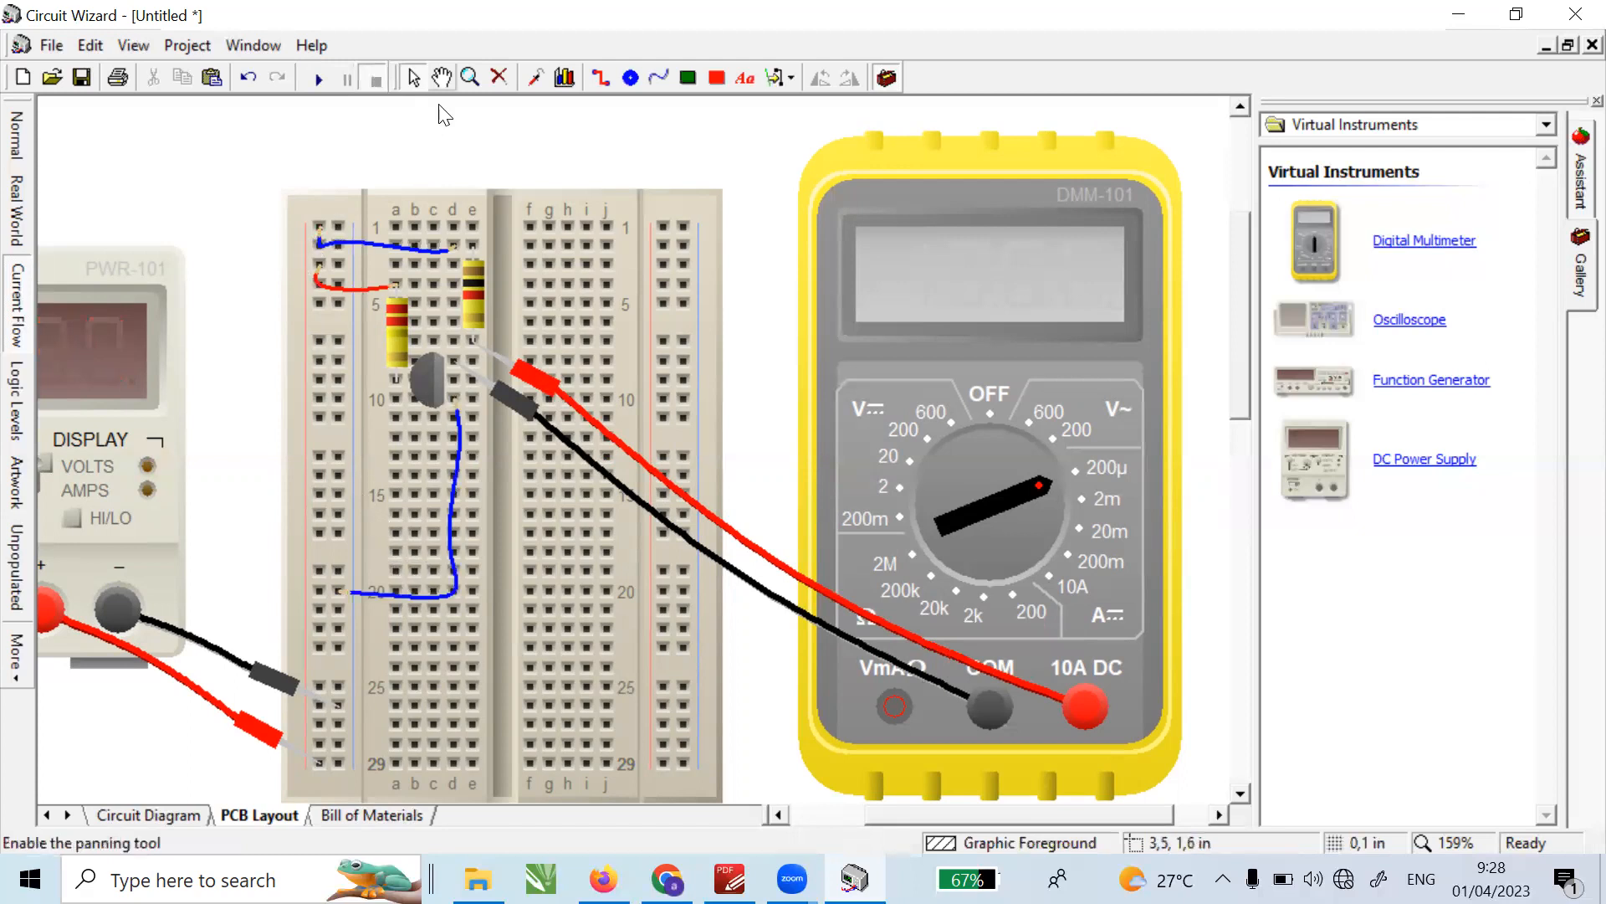
pyautogui.click(471, 79)
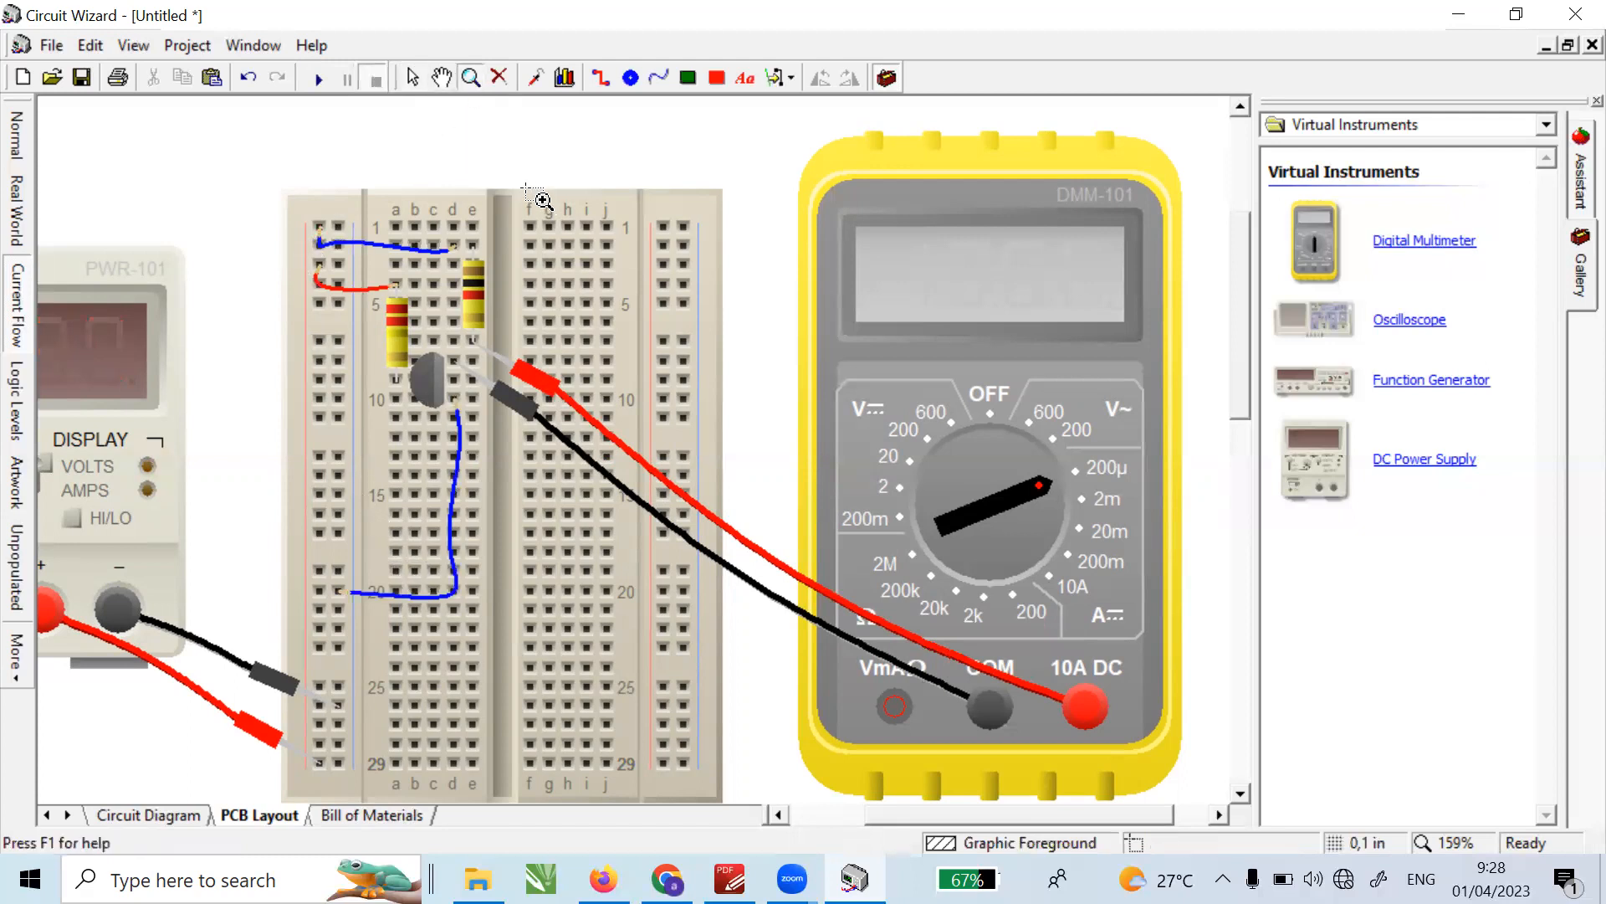
pyautogui.rightClick(311, 185)
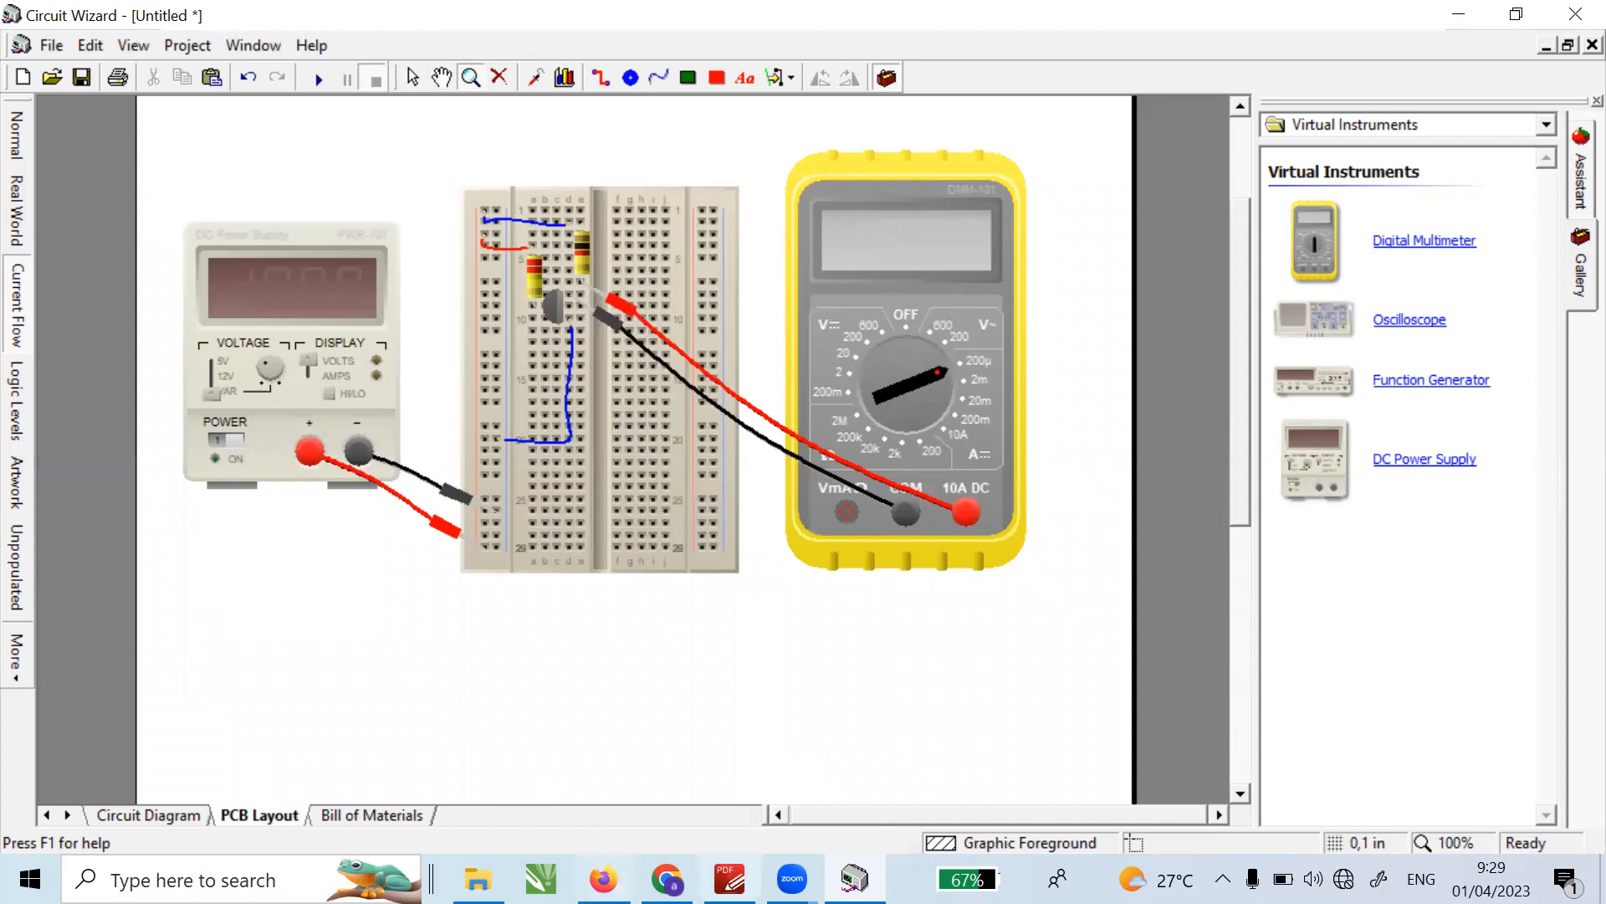
pyautogui.hotkey('alt', 'Tab')
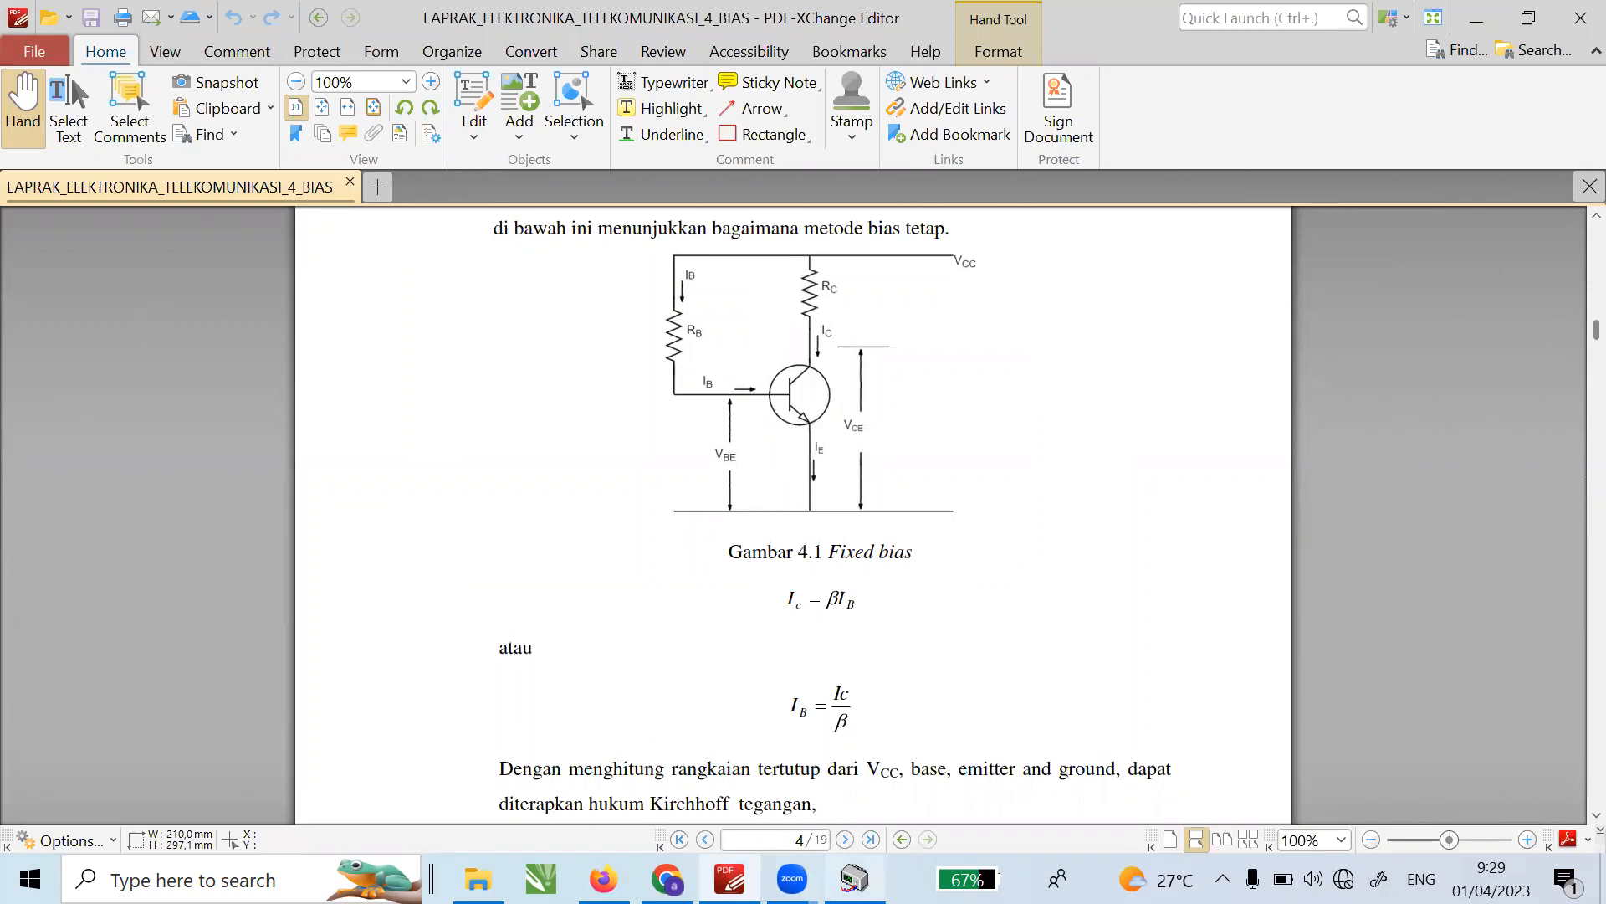
pyautogui.click(854, 879)
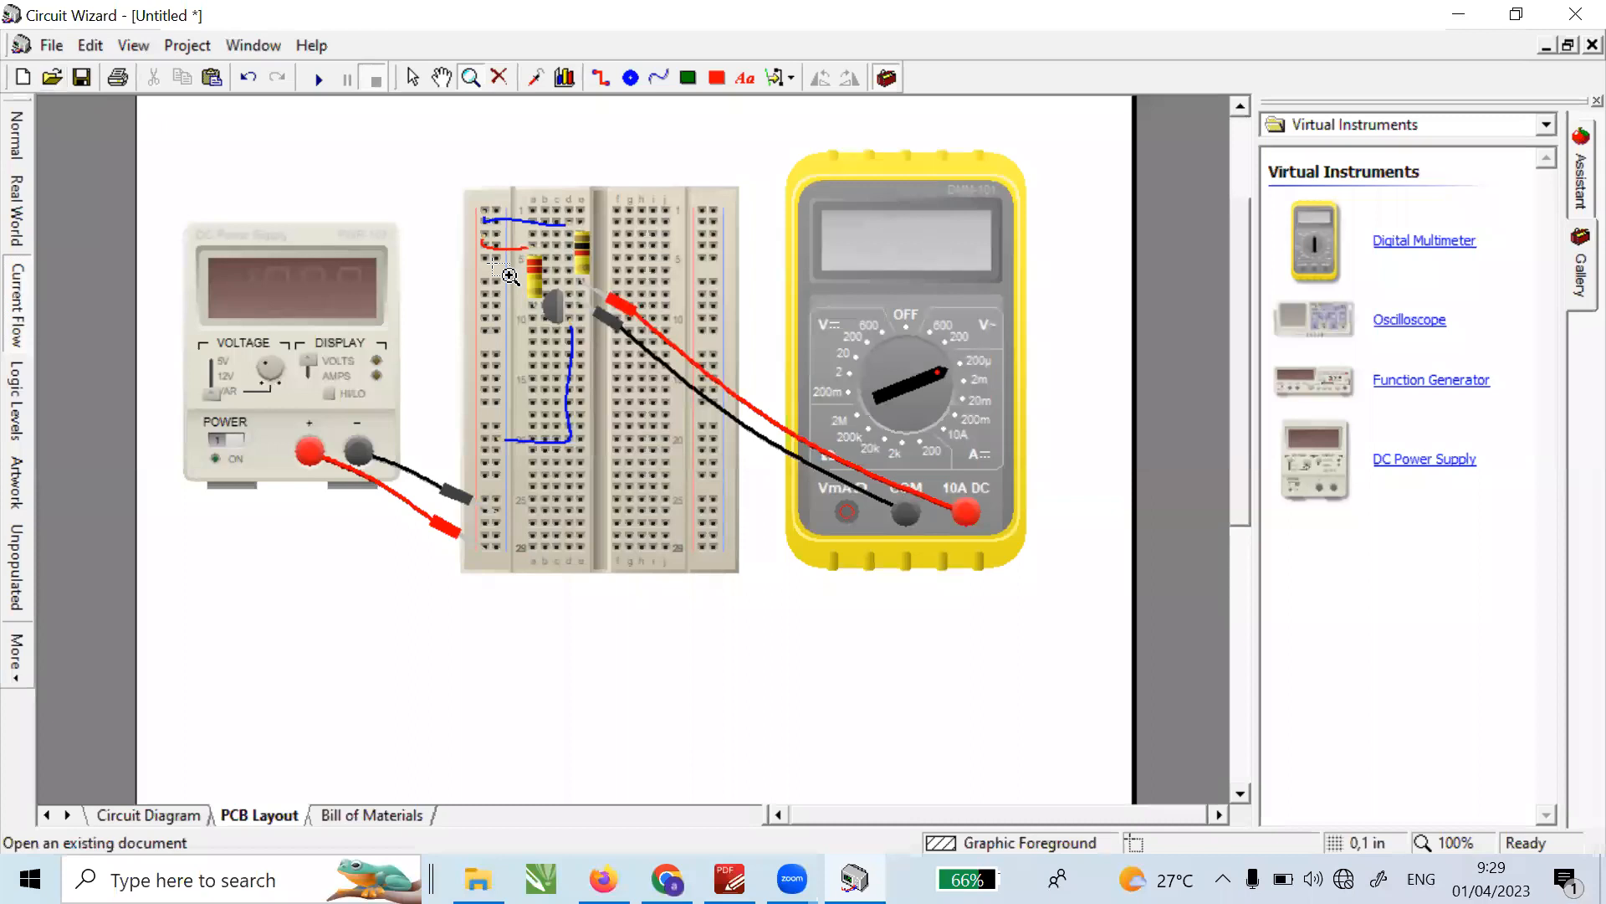
# - Add a 0.5 in, 12.7 mm fixed resistor from the PCB Components gallery to the empty area below the breadboard
pyautogui.click(412, 77)
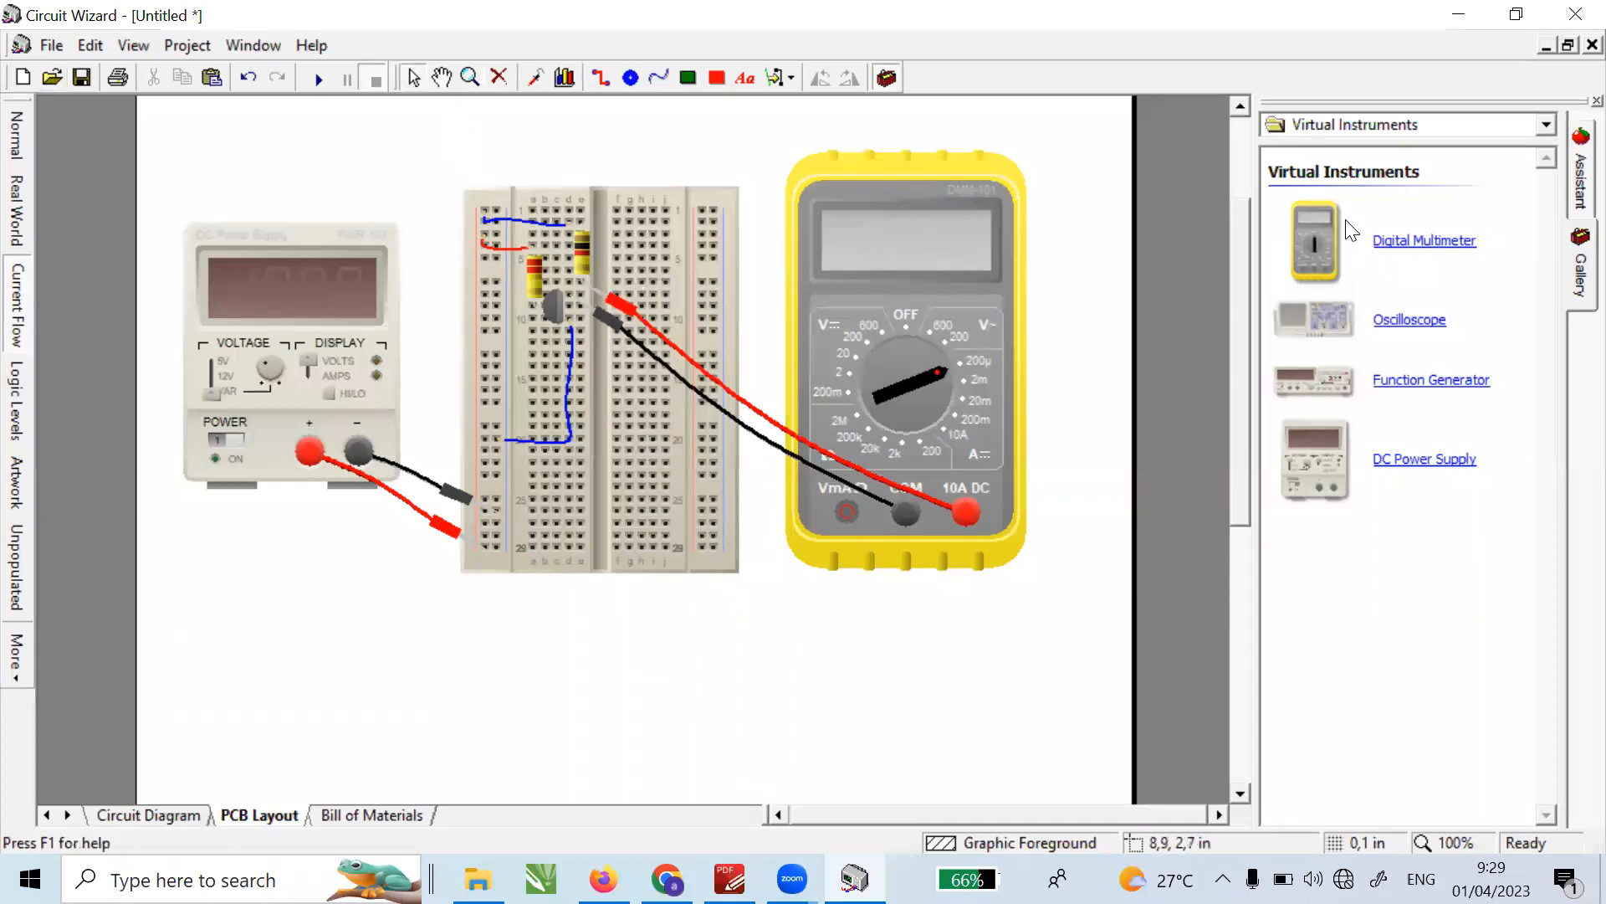
pyautogui.click(1546, 124)
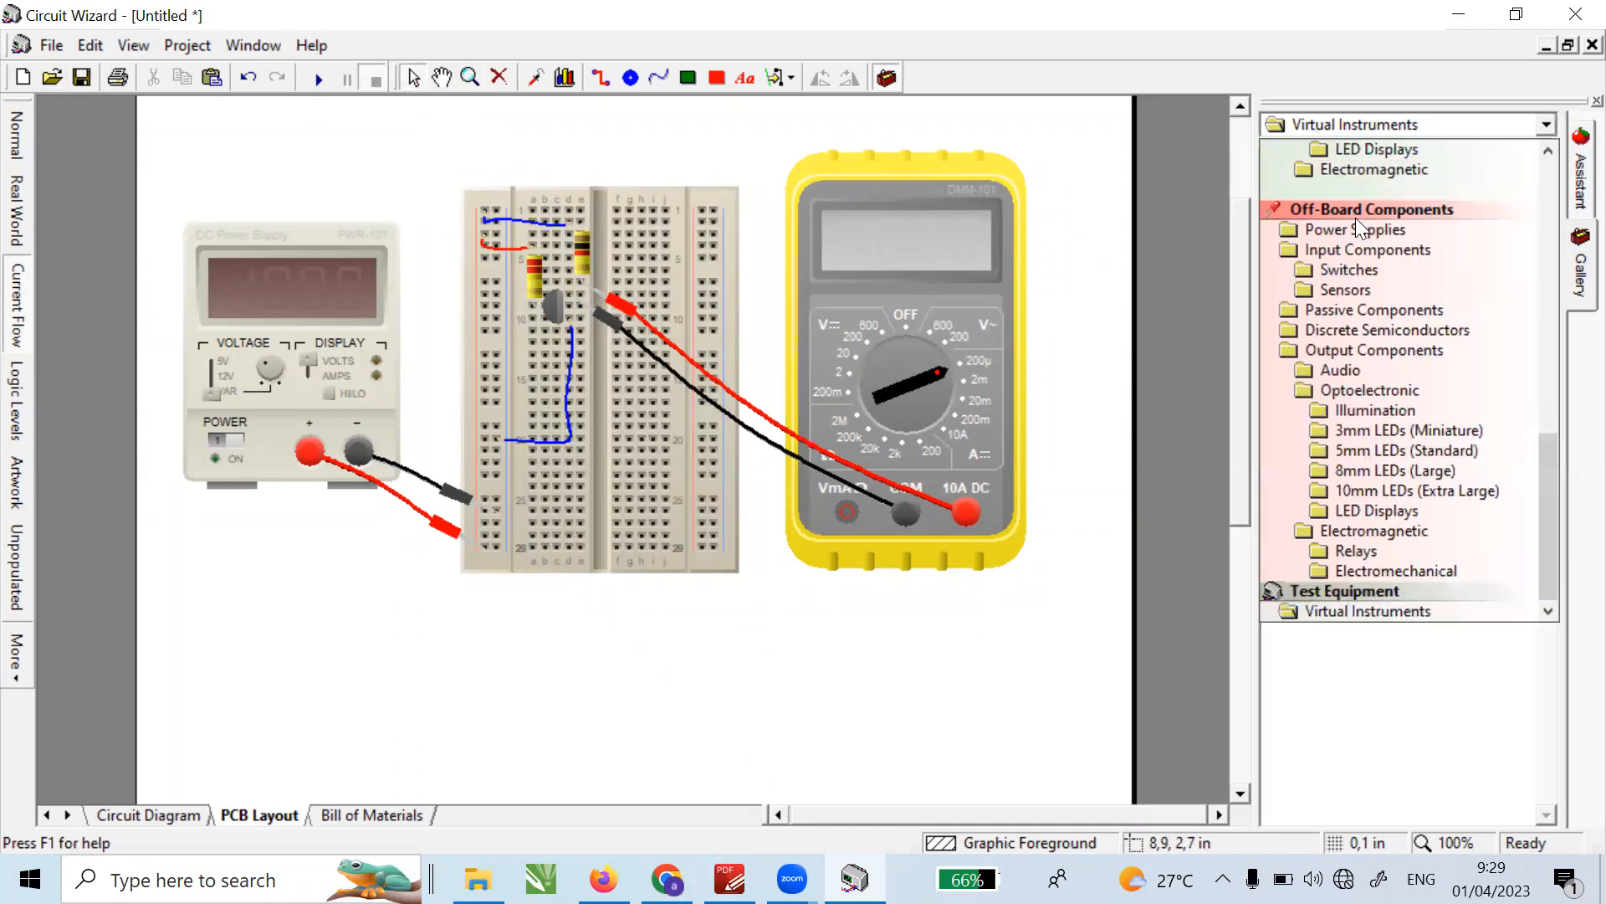
pyautogui.scroll(6, 1362, 243)
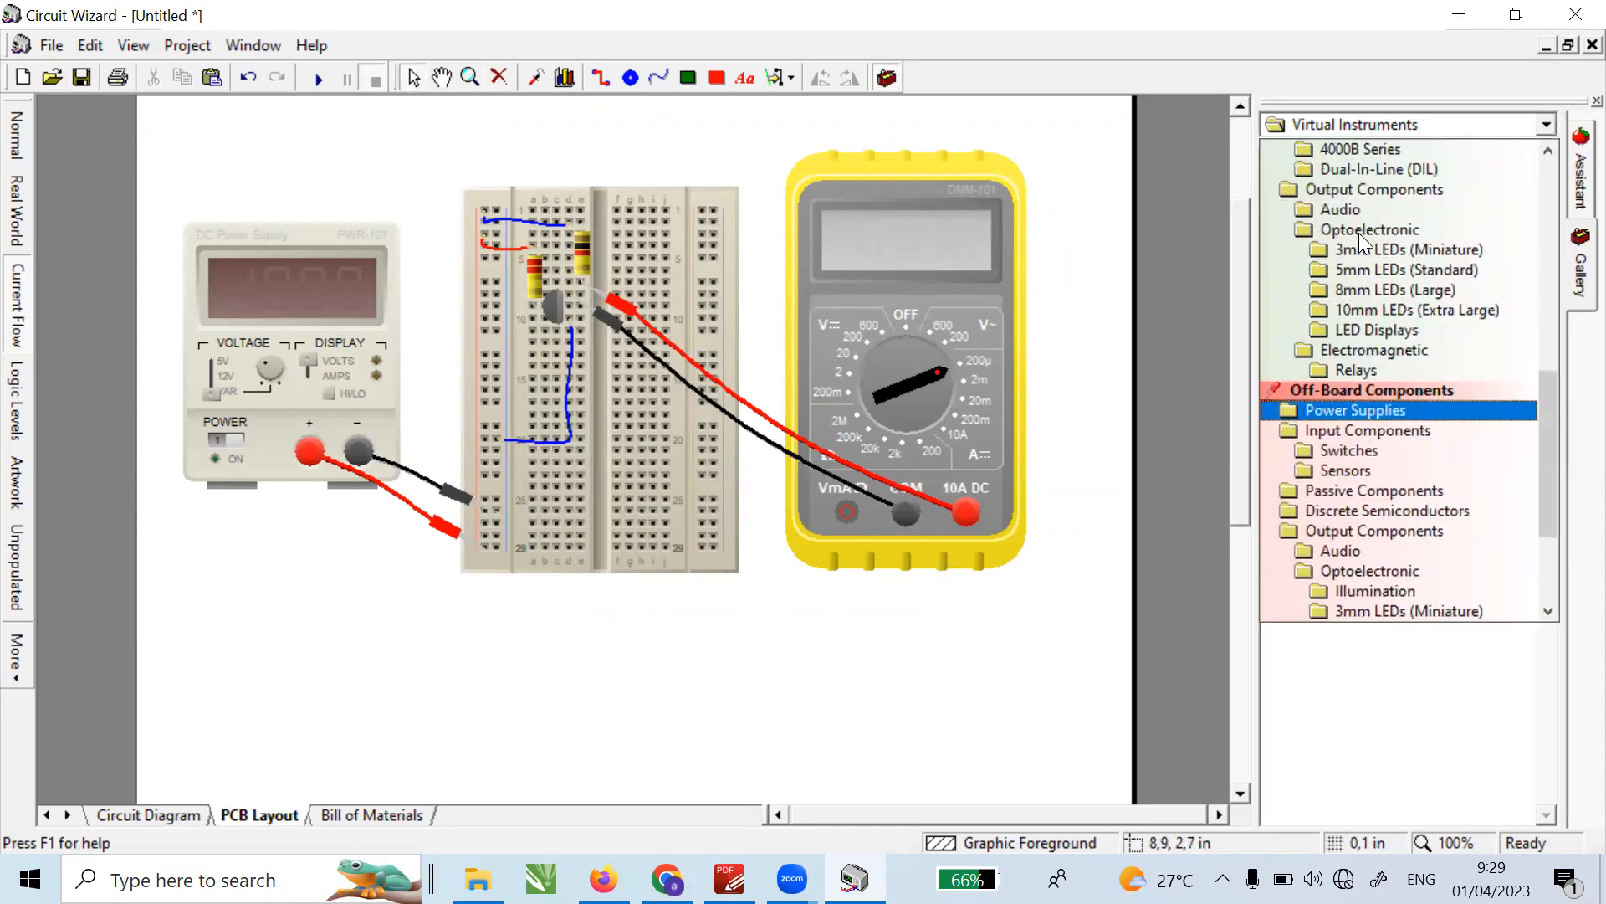
pyautogui.scroll(6, 1364, 243)
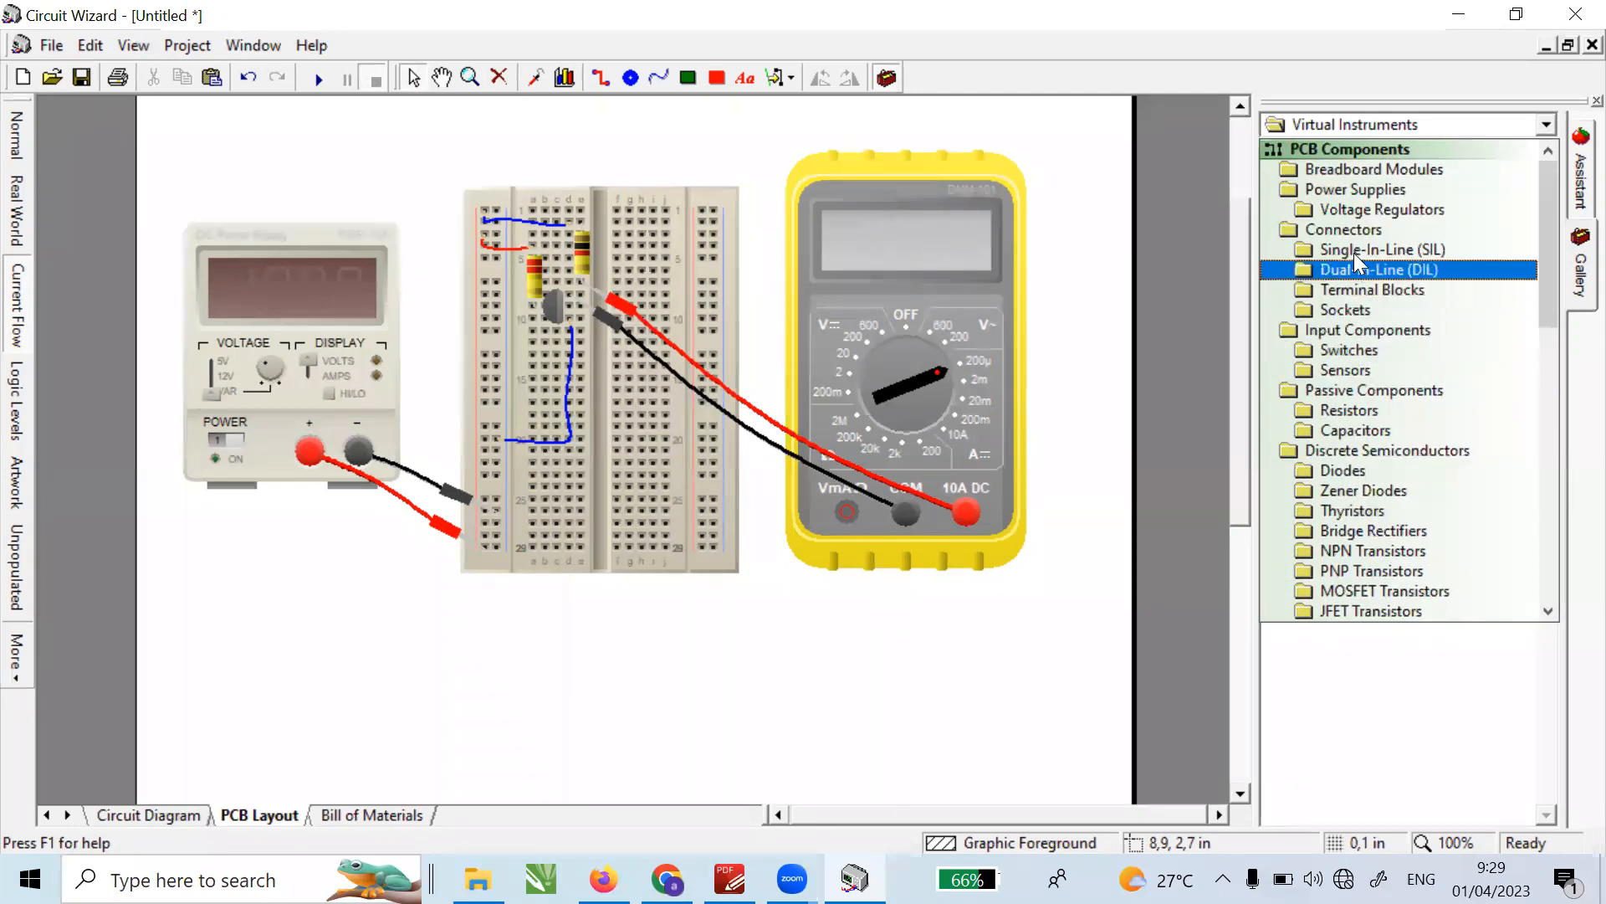
pyautogui.click(1366, 411)
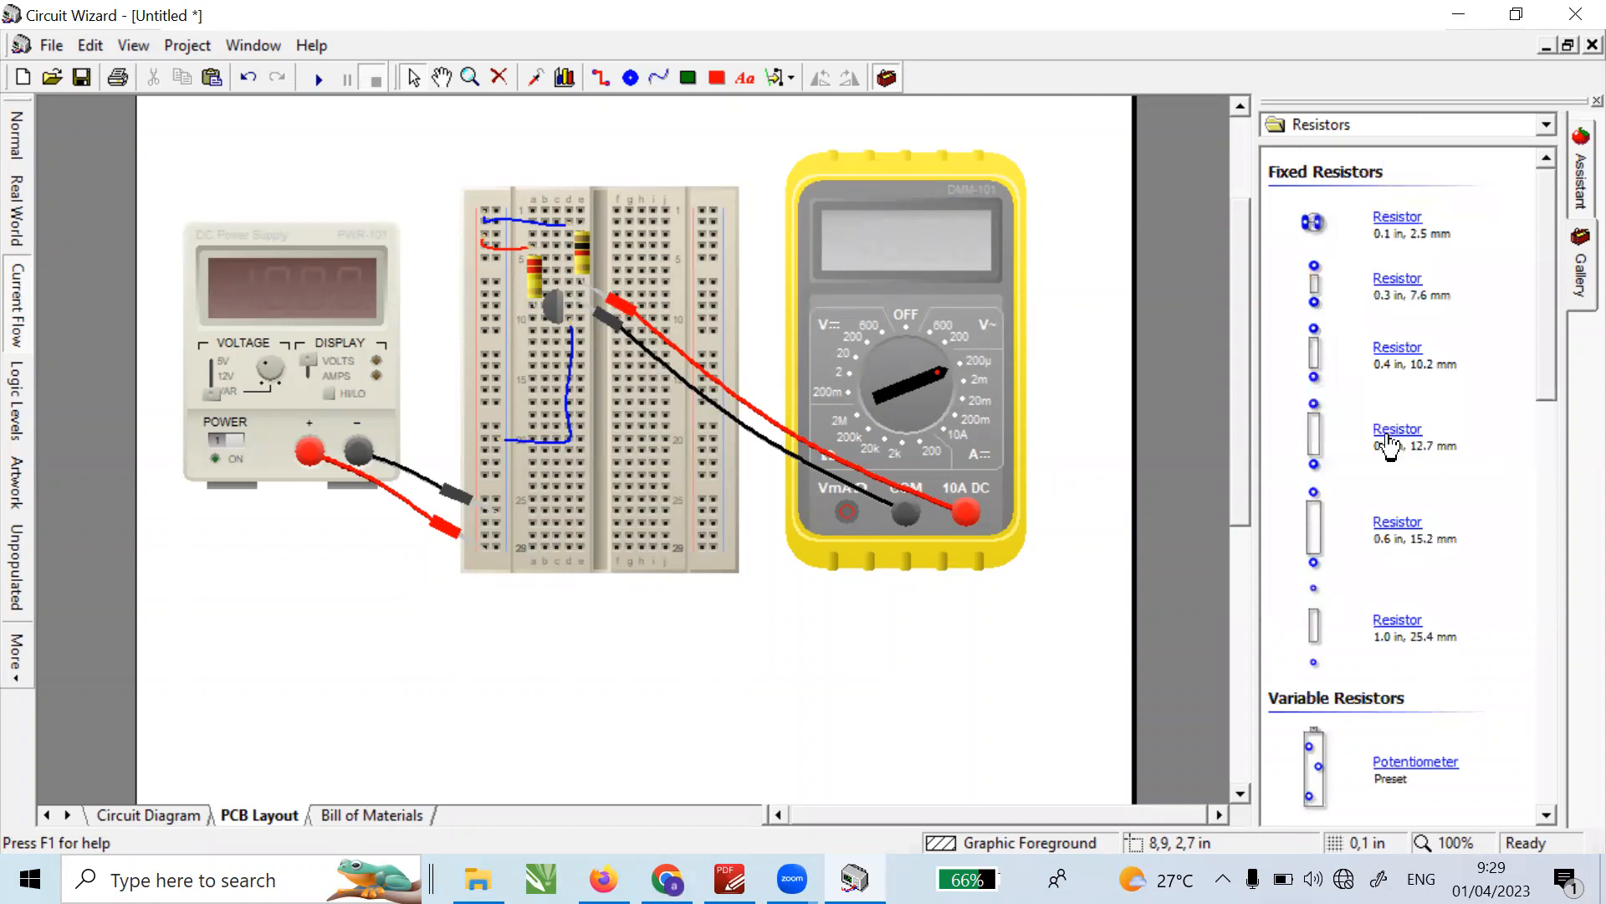
pyautogui.moveTo(1389, 444); pyautogui.dragTo(587, 640)
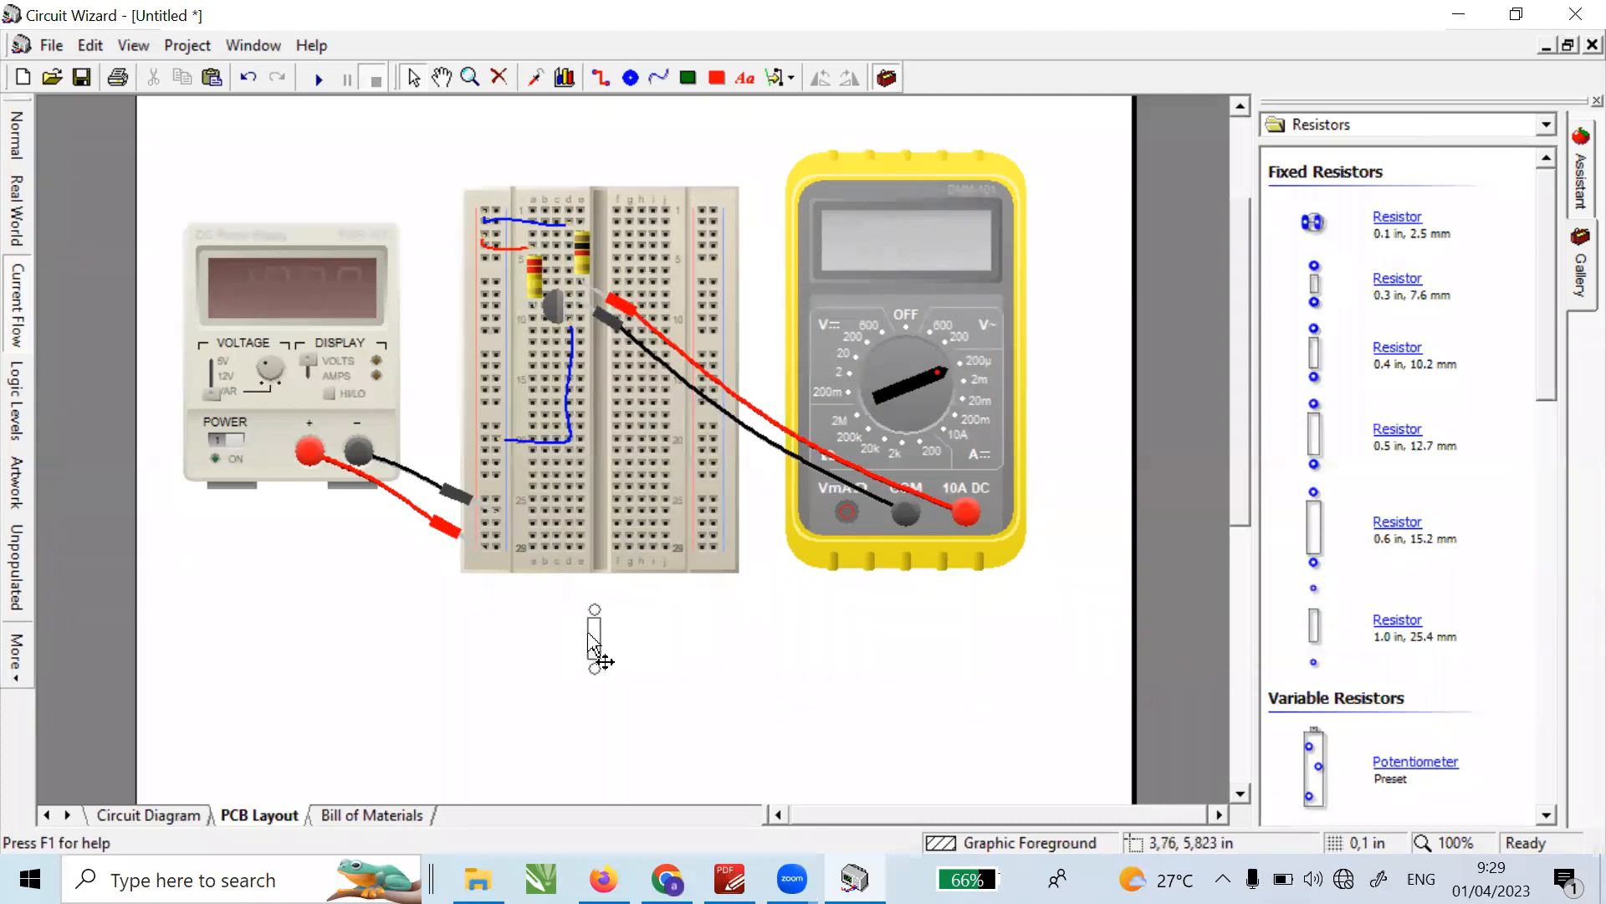
# - Replace the emitter's ground wire with the new 1K resistor between holes D10 and D15, and wire C15 to the left negative rail
pyautogui.click(547, 441)
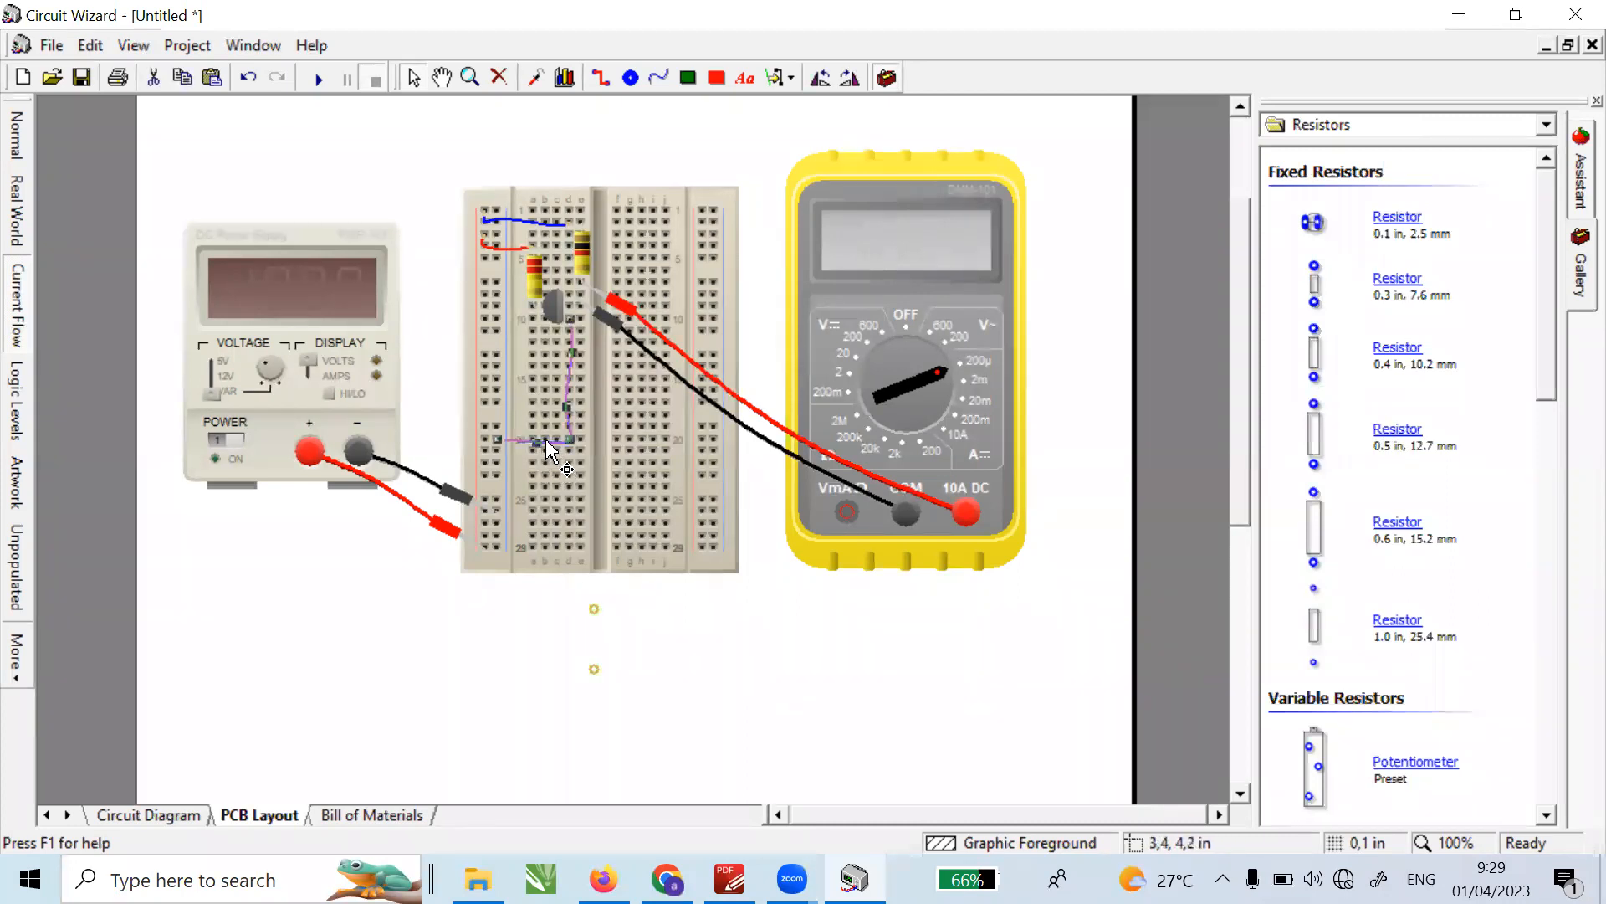
pyautogui.press('Delete')
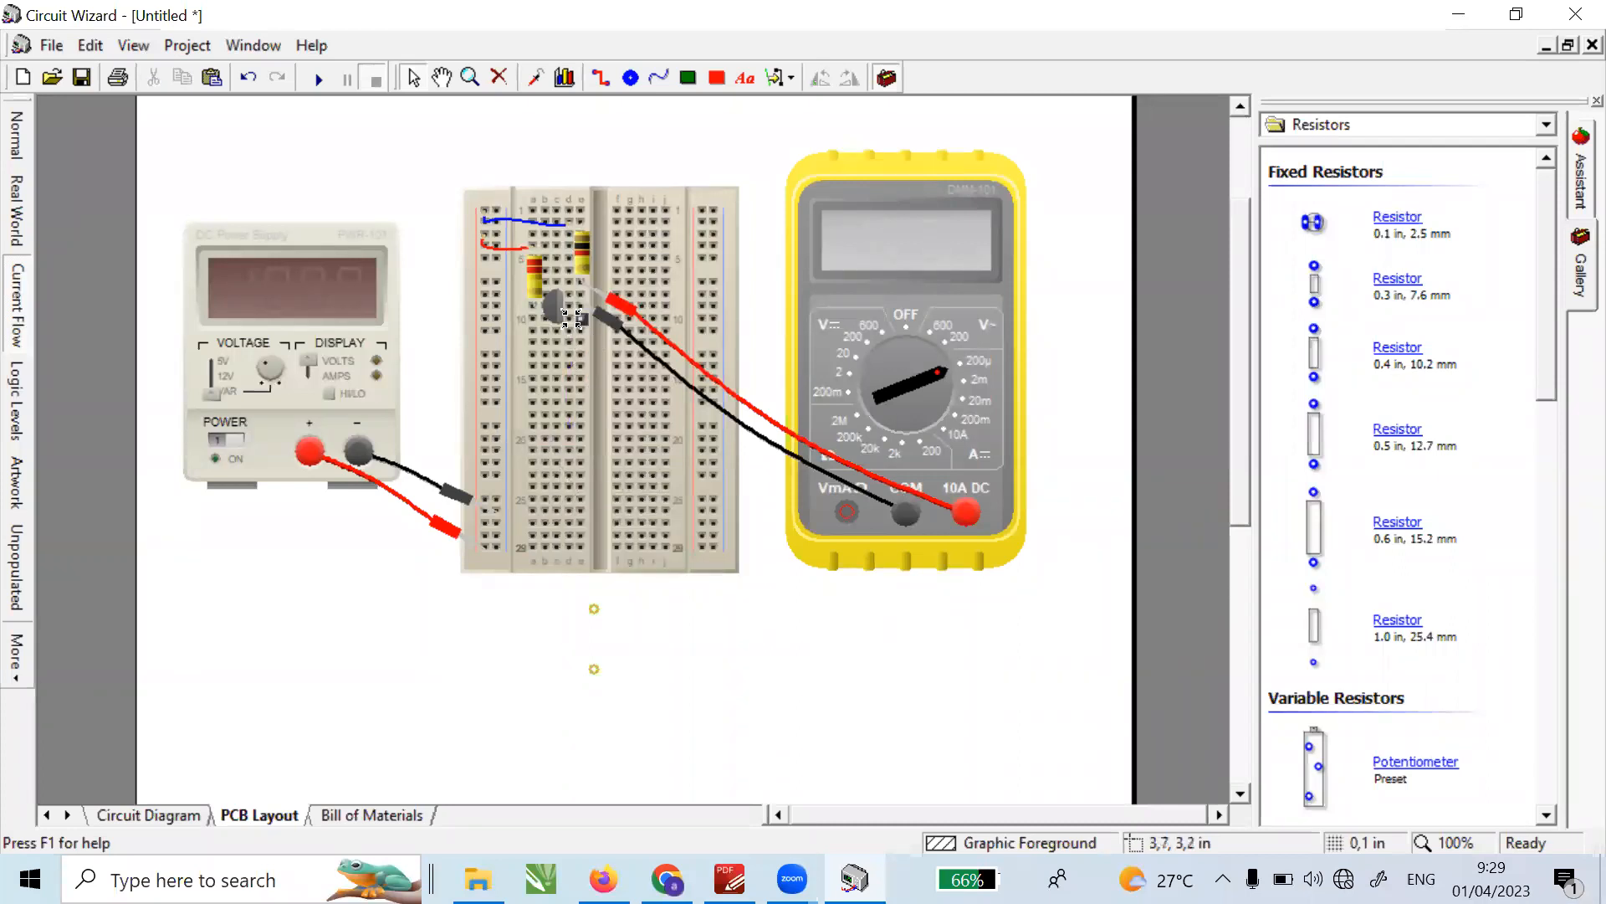
pyautogui.click(568, 319)
pyautogui.click(595, 659)
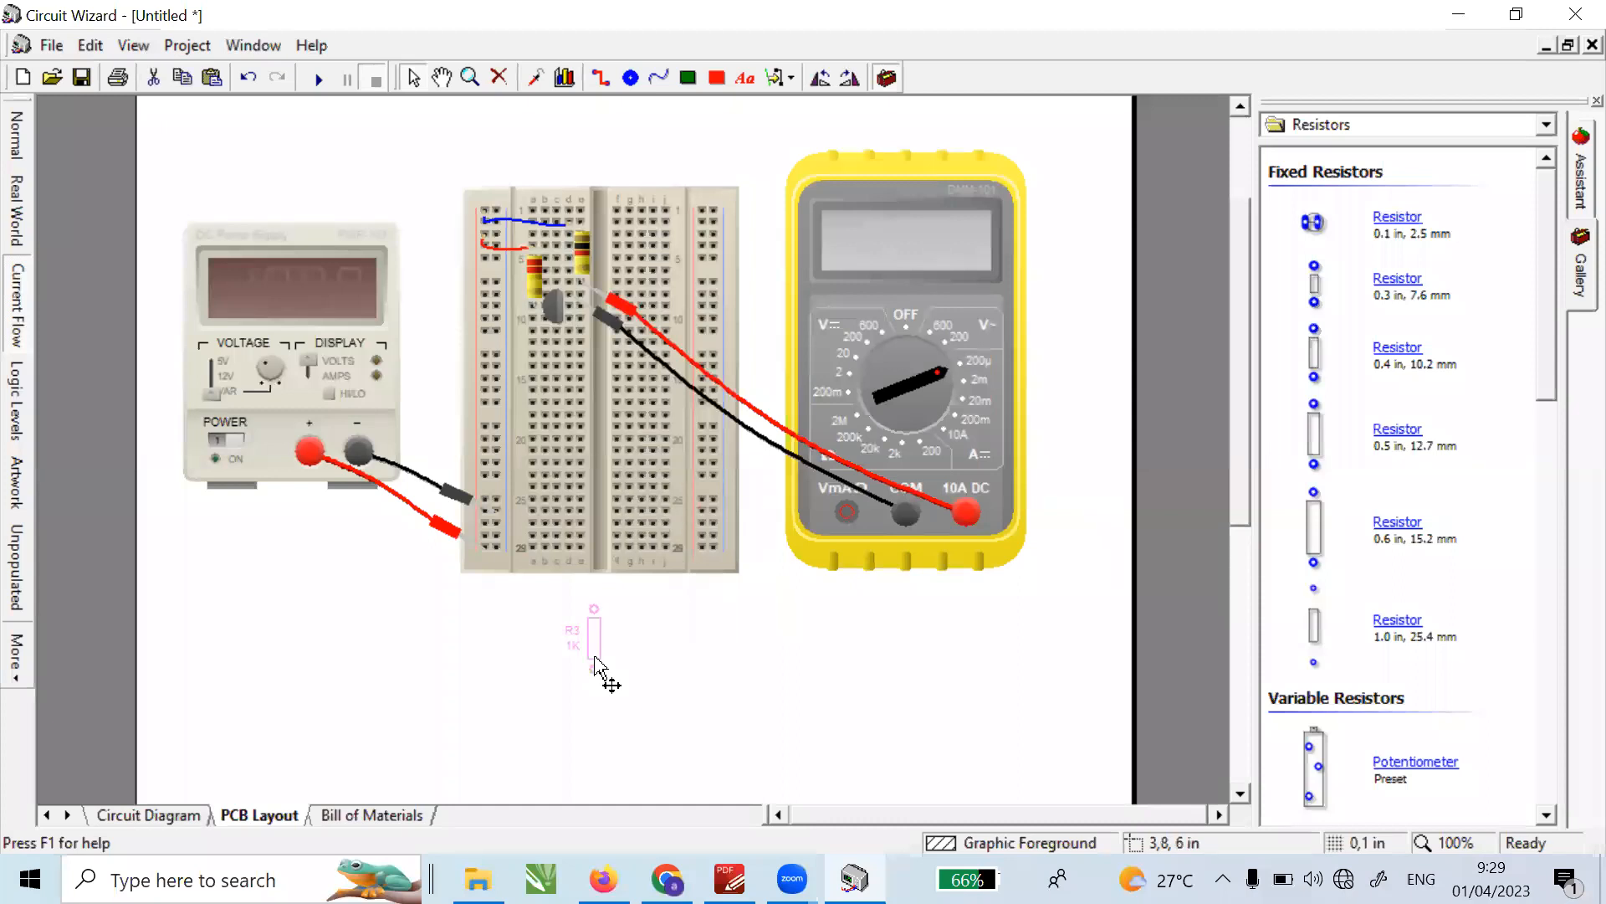
pyautogui.moveTo(595, 661); pyautogui.dragTo(570, 368)
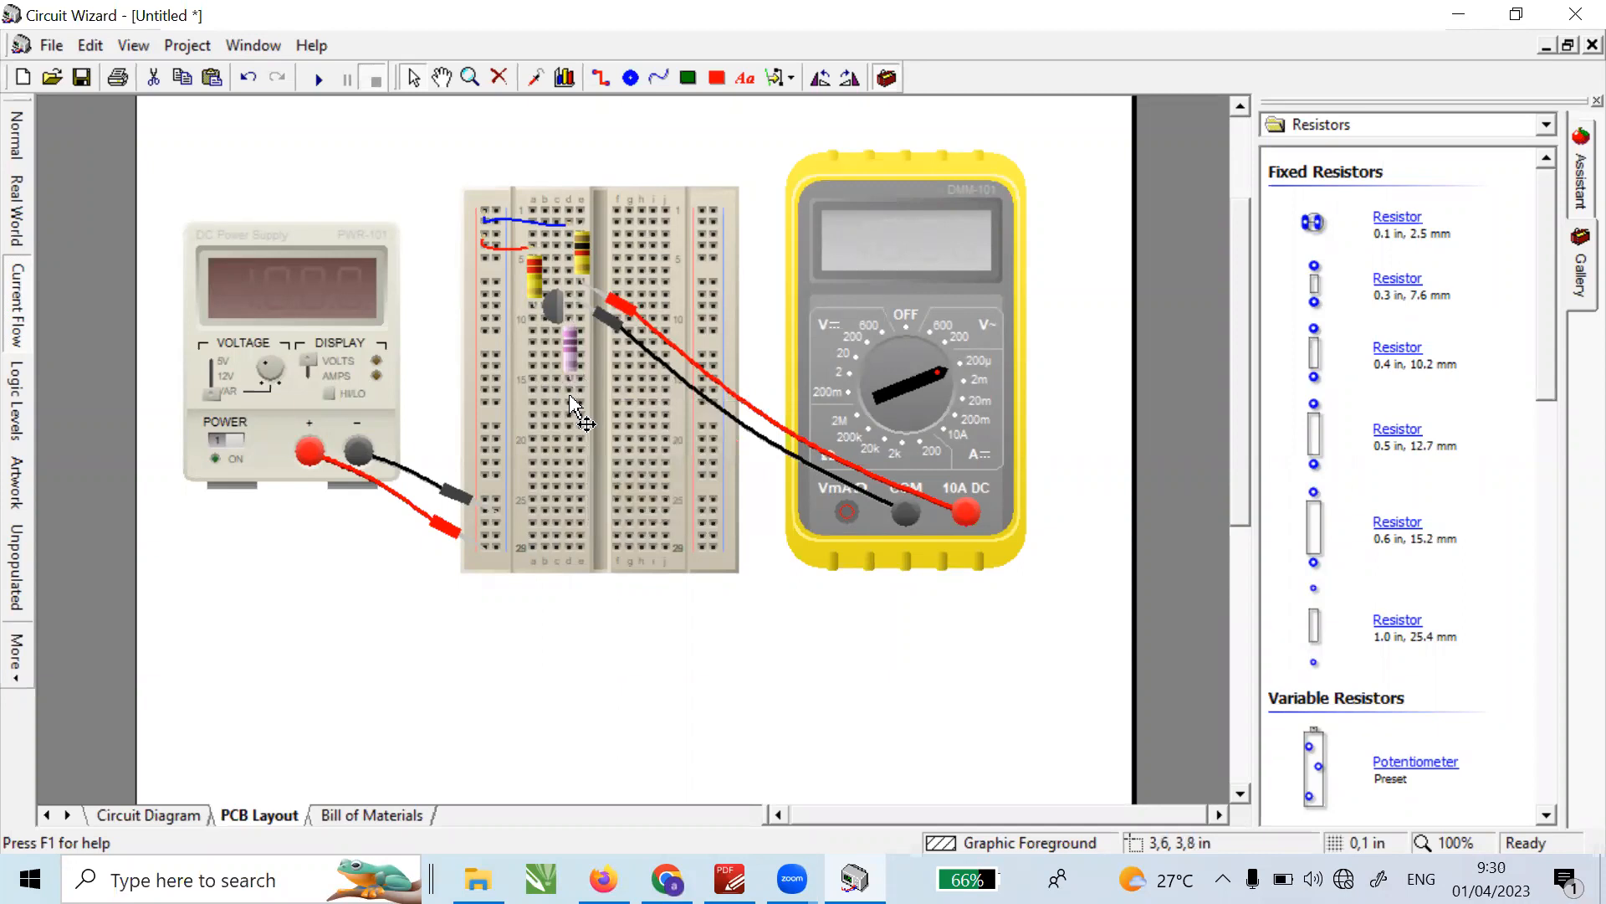
pyautogui.moveTo(556, 379); pyautogui.dragTo(501, 452)
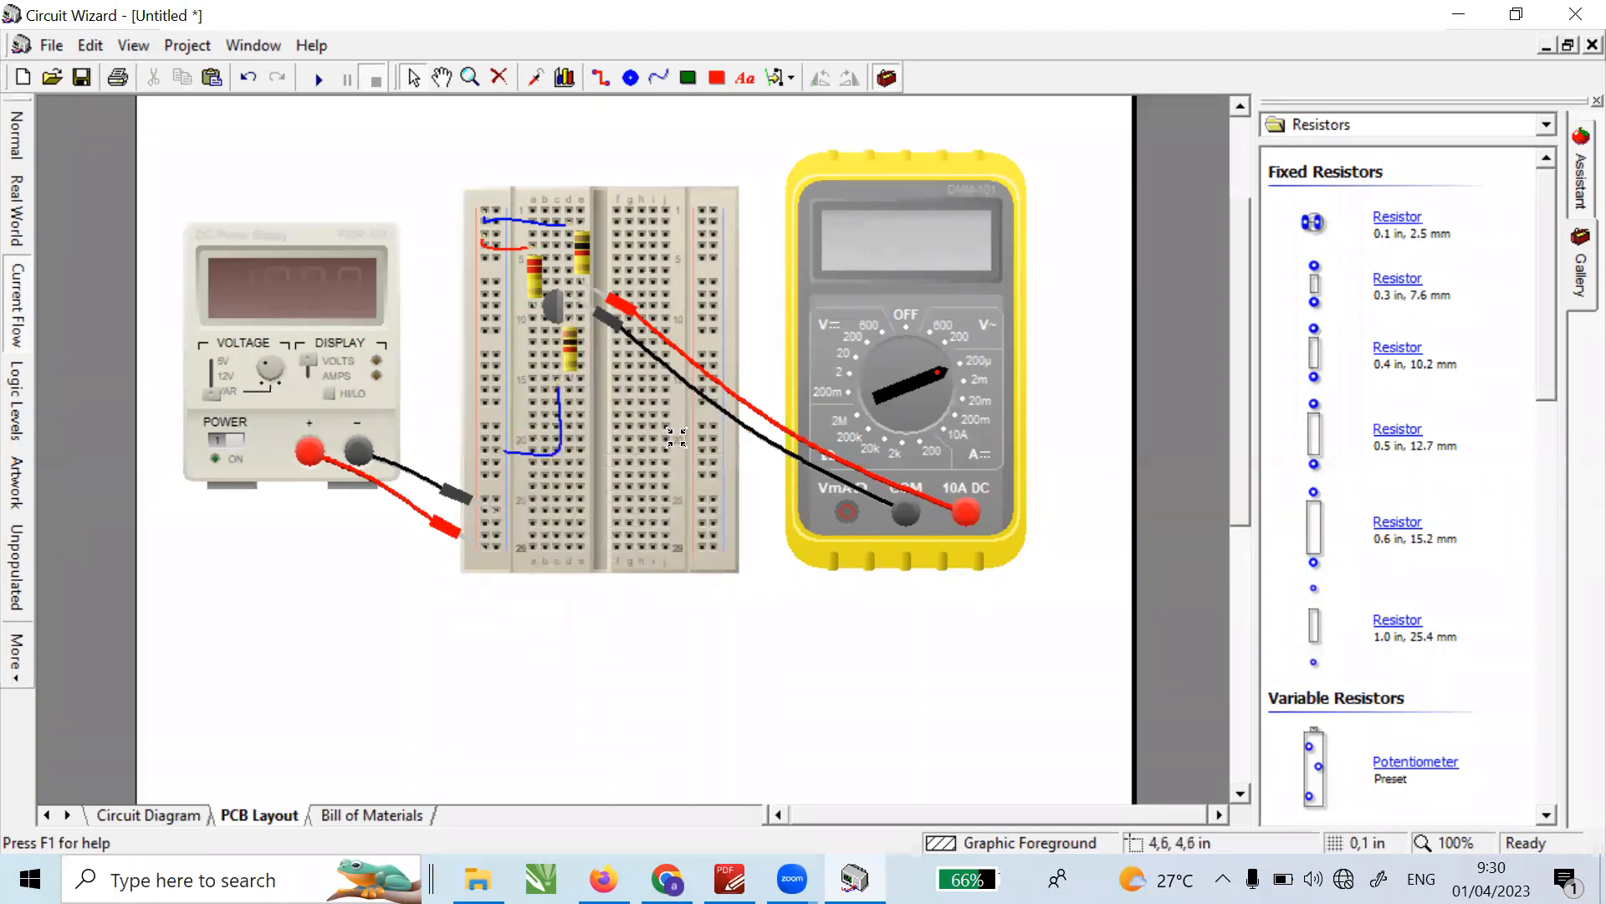
# - Delete both multimeter probe leads and bridge rows 7 and 8 in column D with a short wire
pyautogui.click(617, 306)
pyautogui.press('Delete')
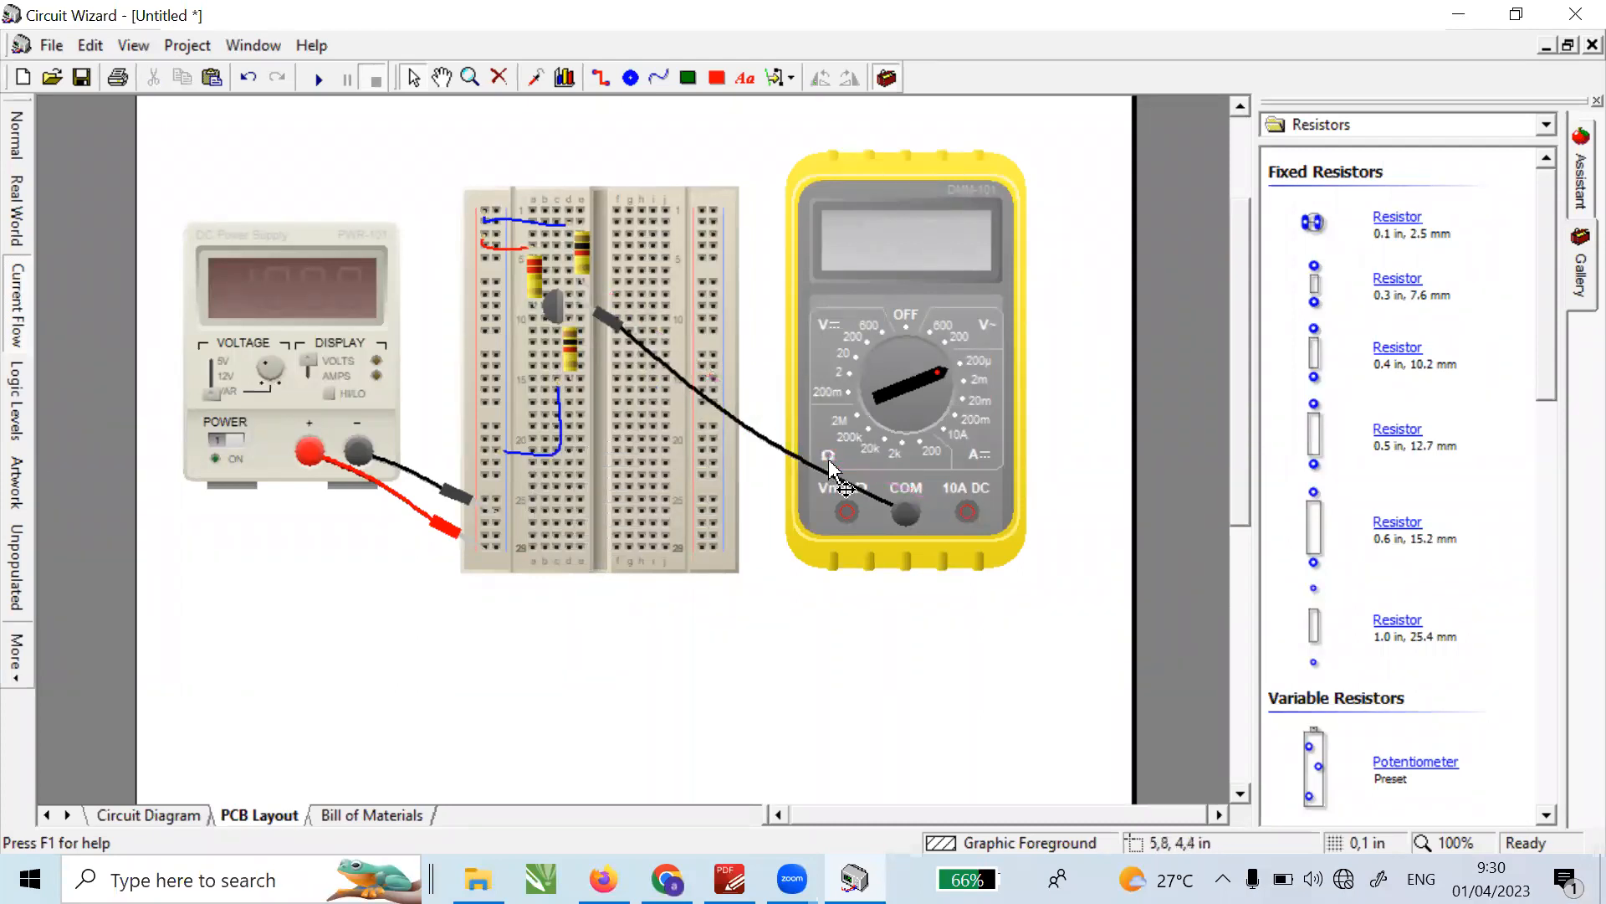
pyautogui.click(833, 483)
pyautogui.press('Delete')
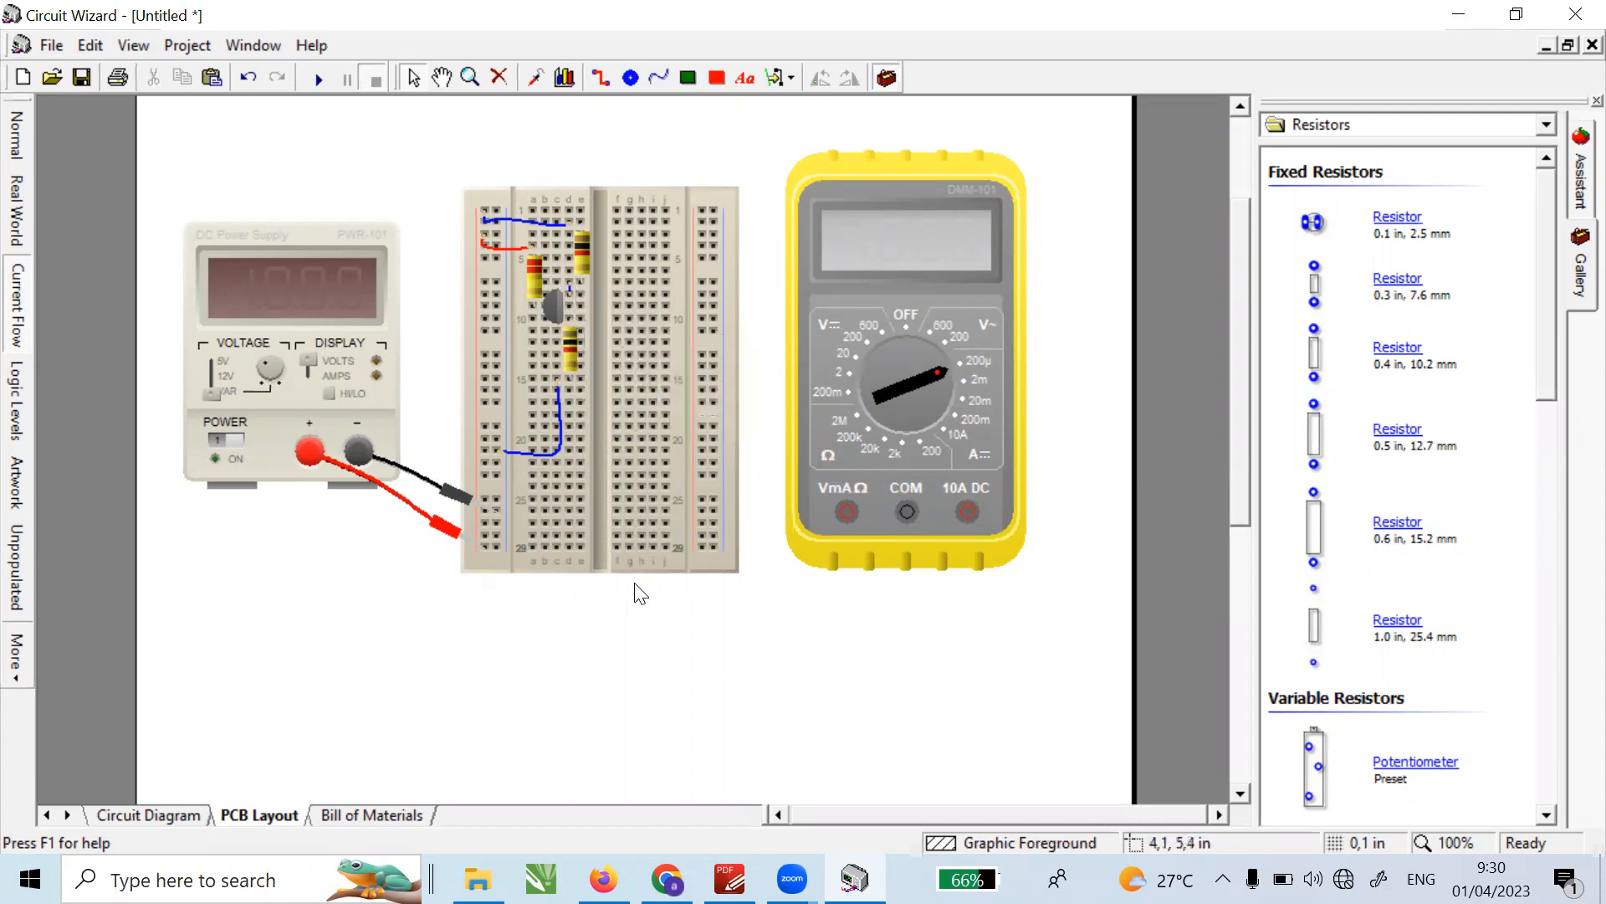
# - Run the simulation and examine the breadboard circuit with the added emitter resistor up close
pyautogui.click(316, 77)
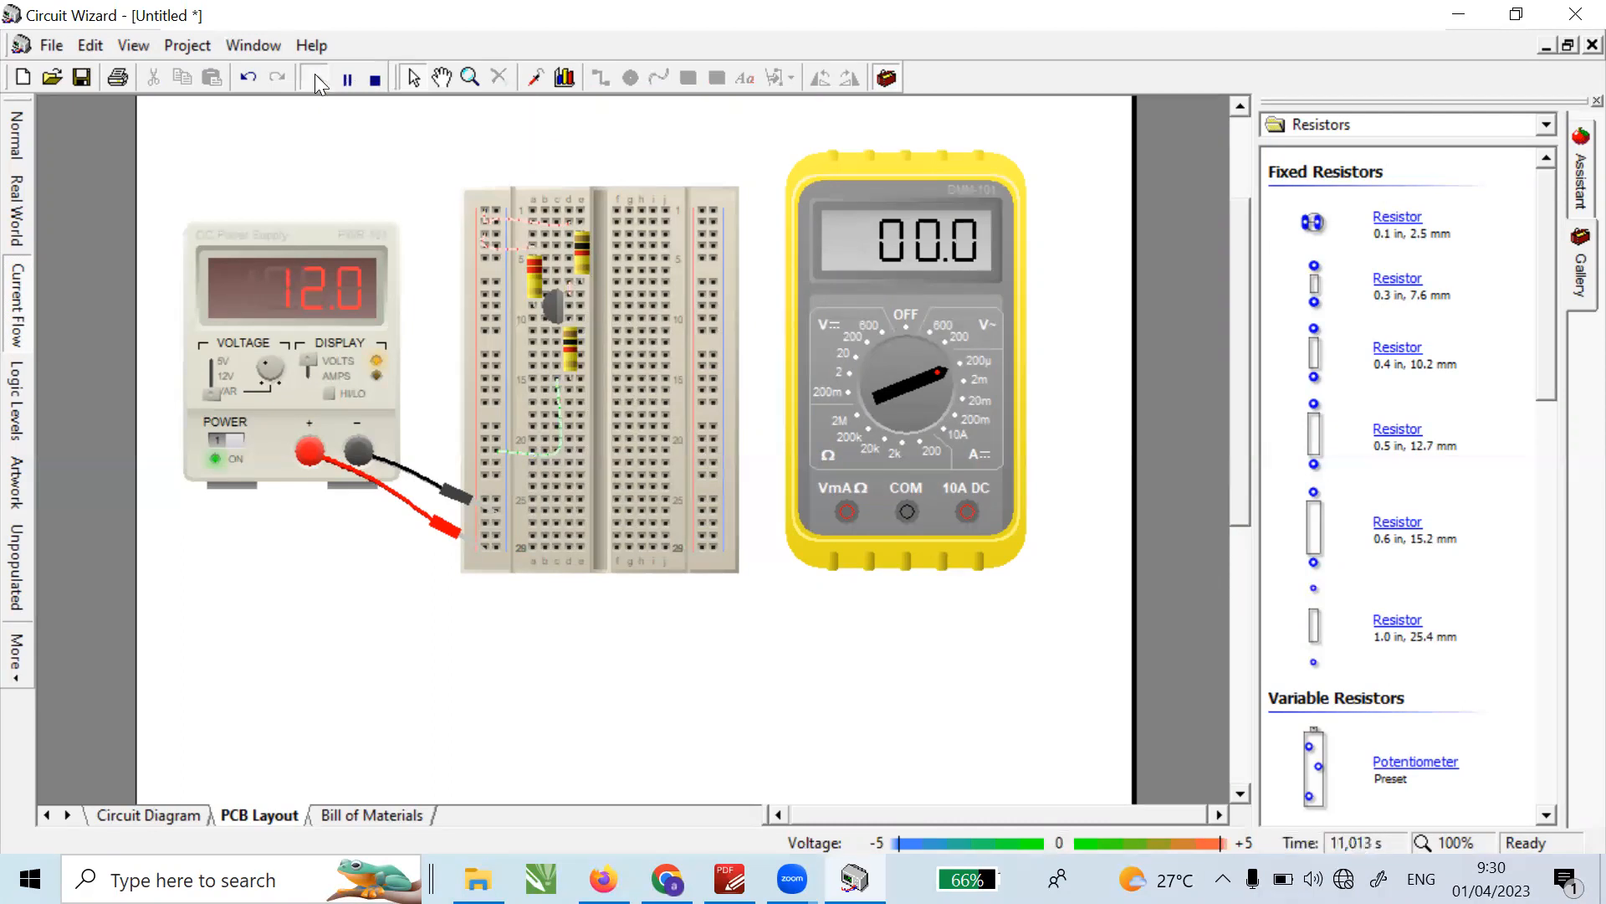
pyautogui.click(464, 78)
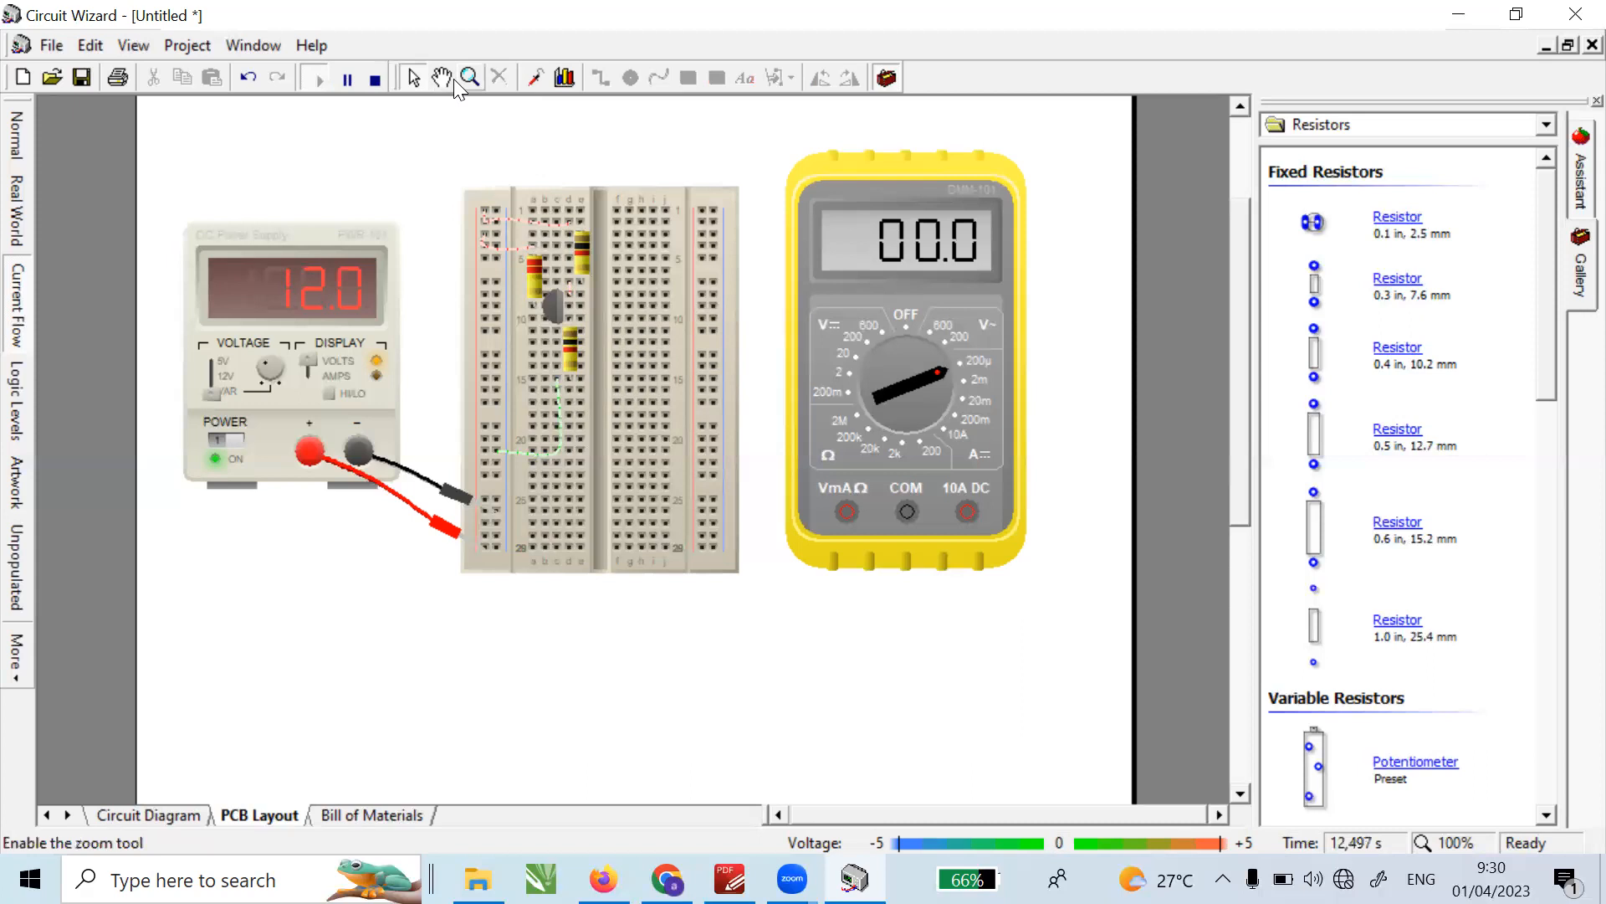
pyautogui.moveTo(436, 161); pyautogui.dragTo(826, 596)
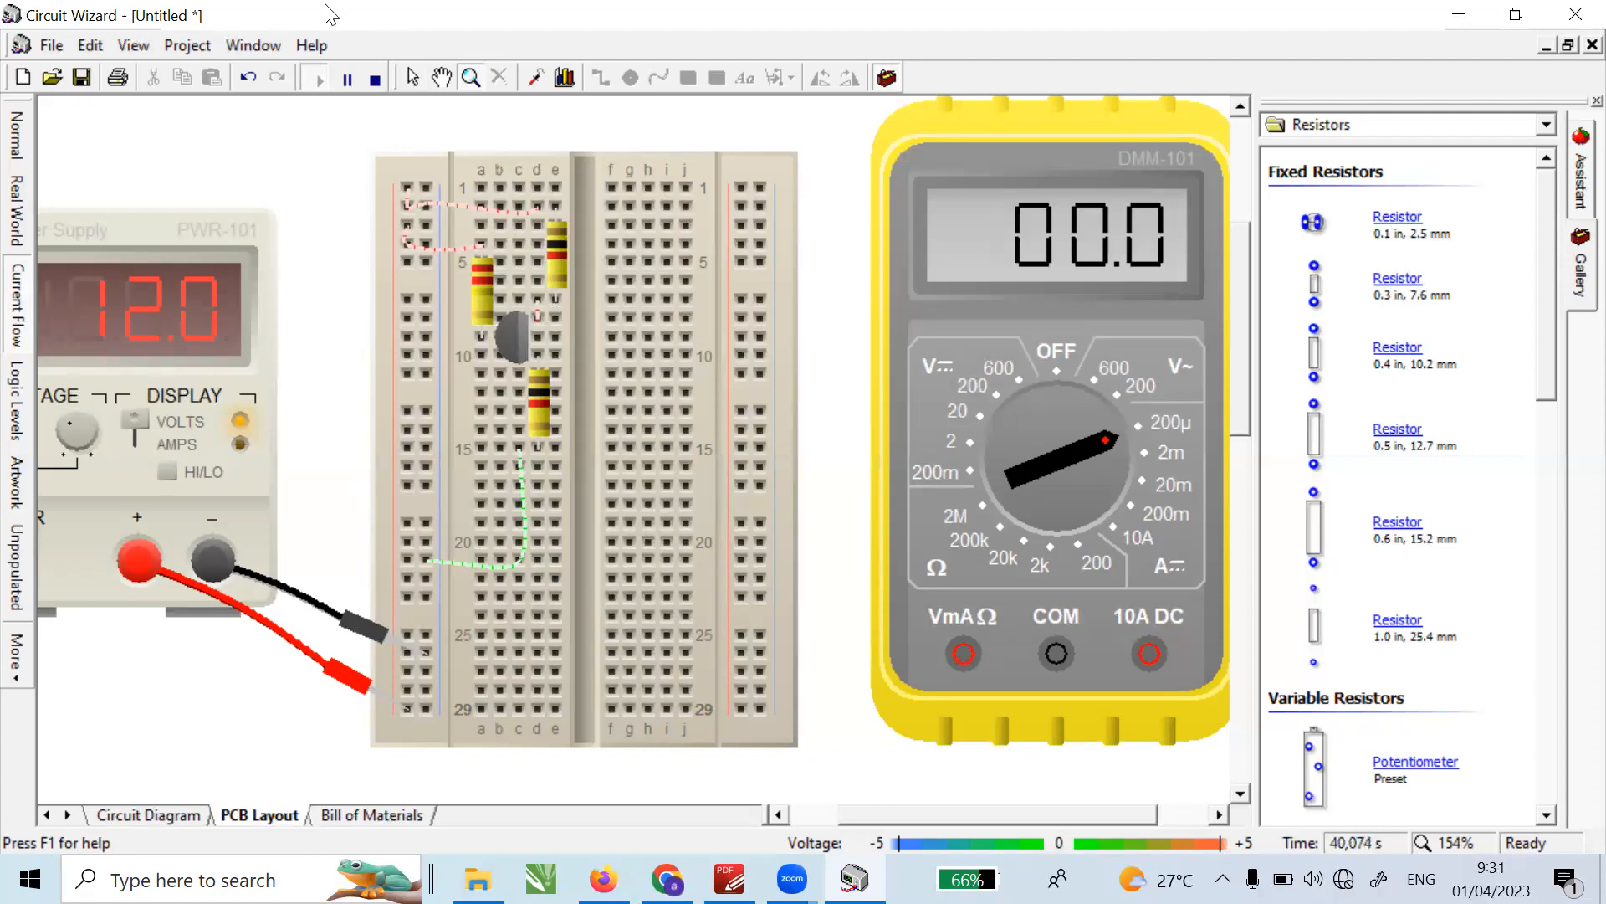
# - Stop the simulation and attach the multimeter's red VmAΩ probe to breadboard row 8 and its black COM probe to the left negative rail
pyautogui.click(375, 80)
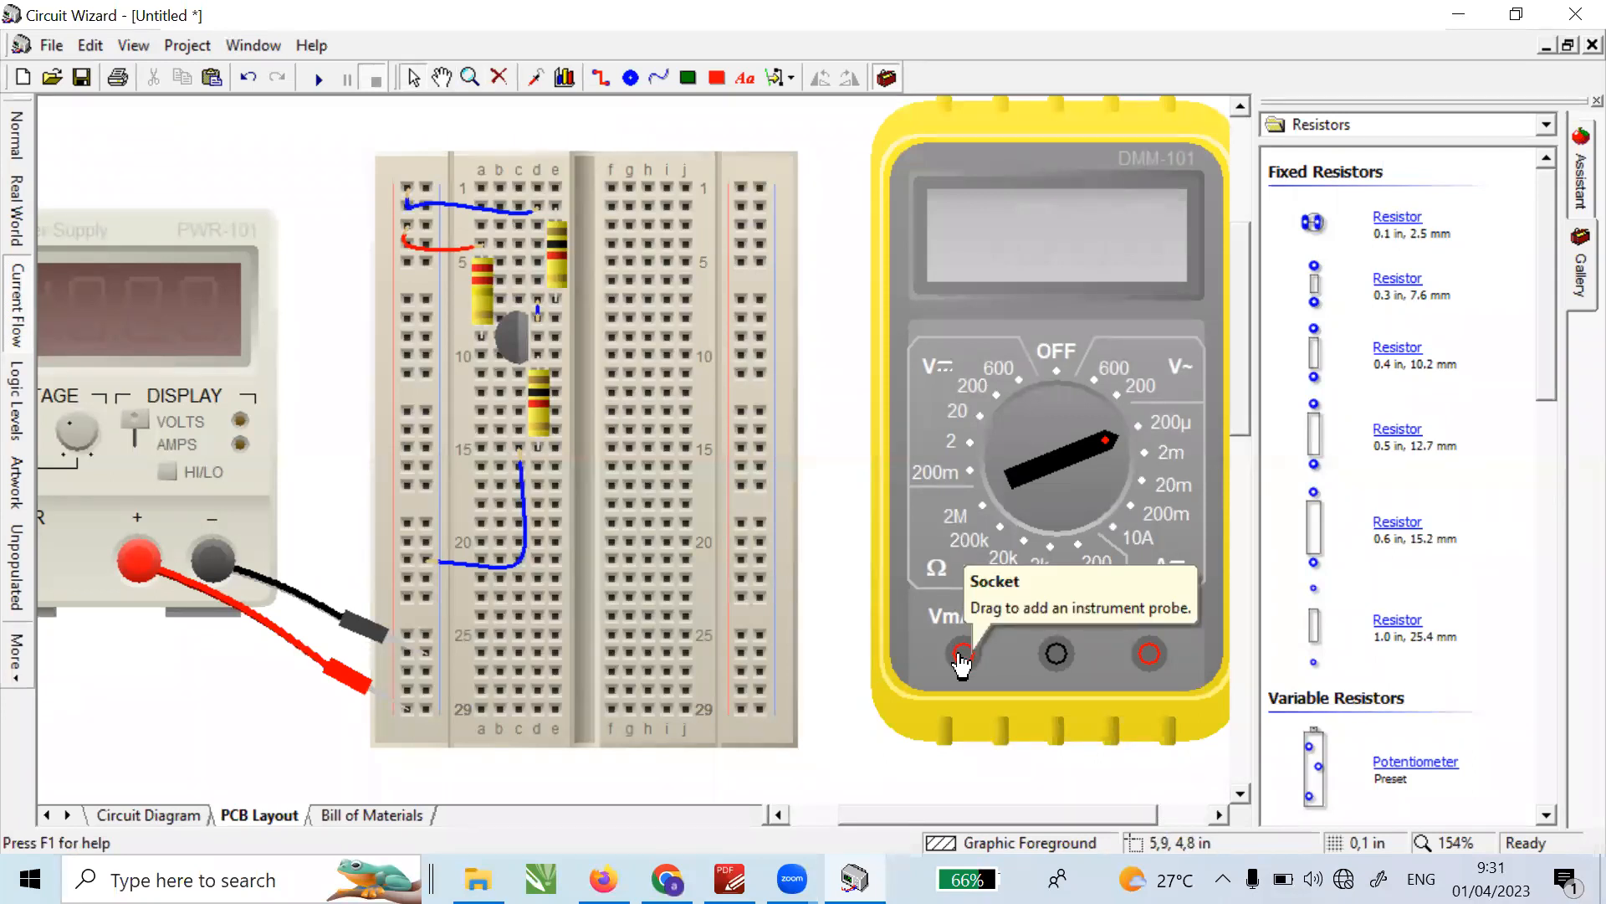
pyautogui.moveTo(962, 655); pyautogui.dragTo(543, 308)
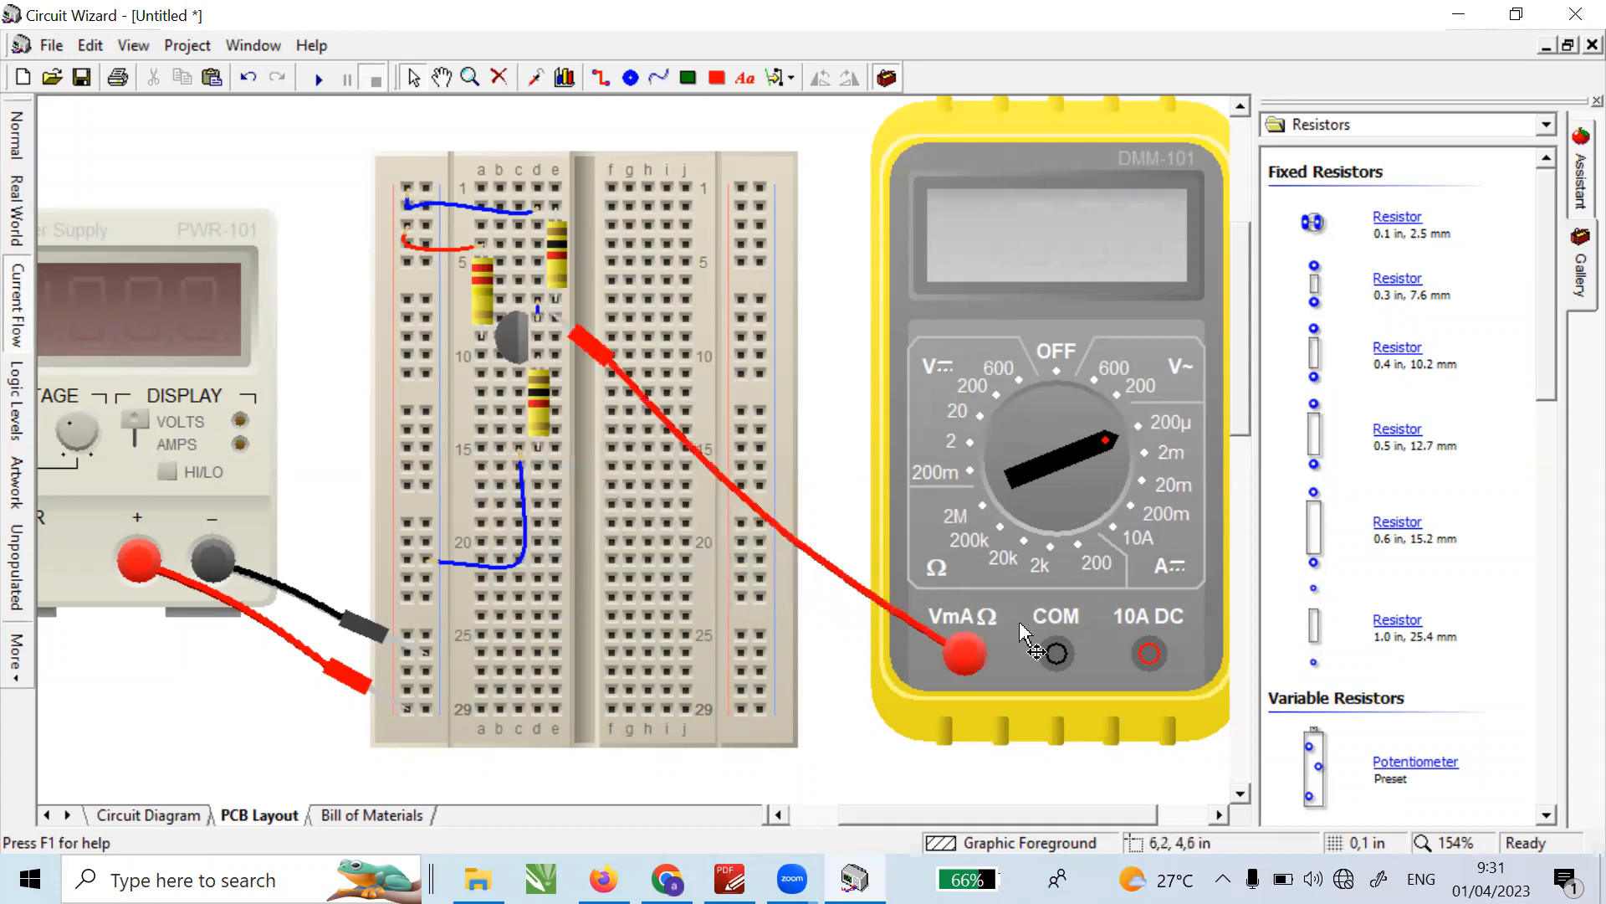
pyautogui.moveTo(1057, 655); pyautogui.dragTo(486, 465)
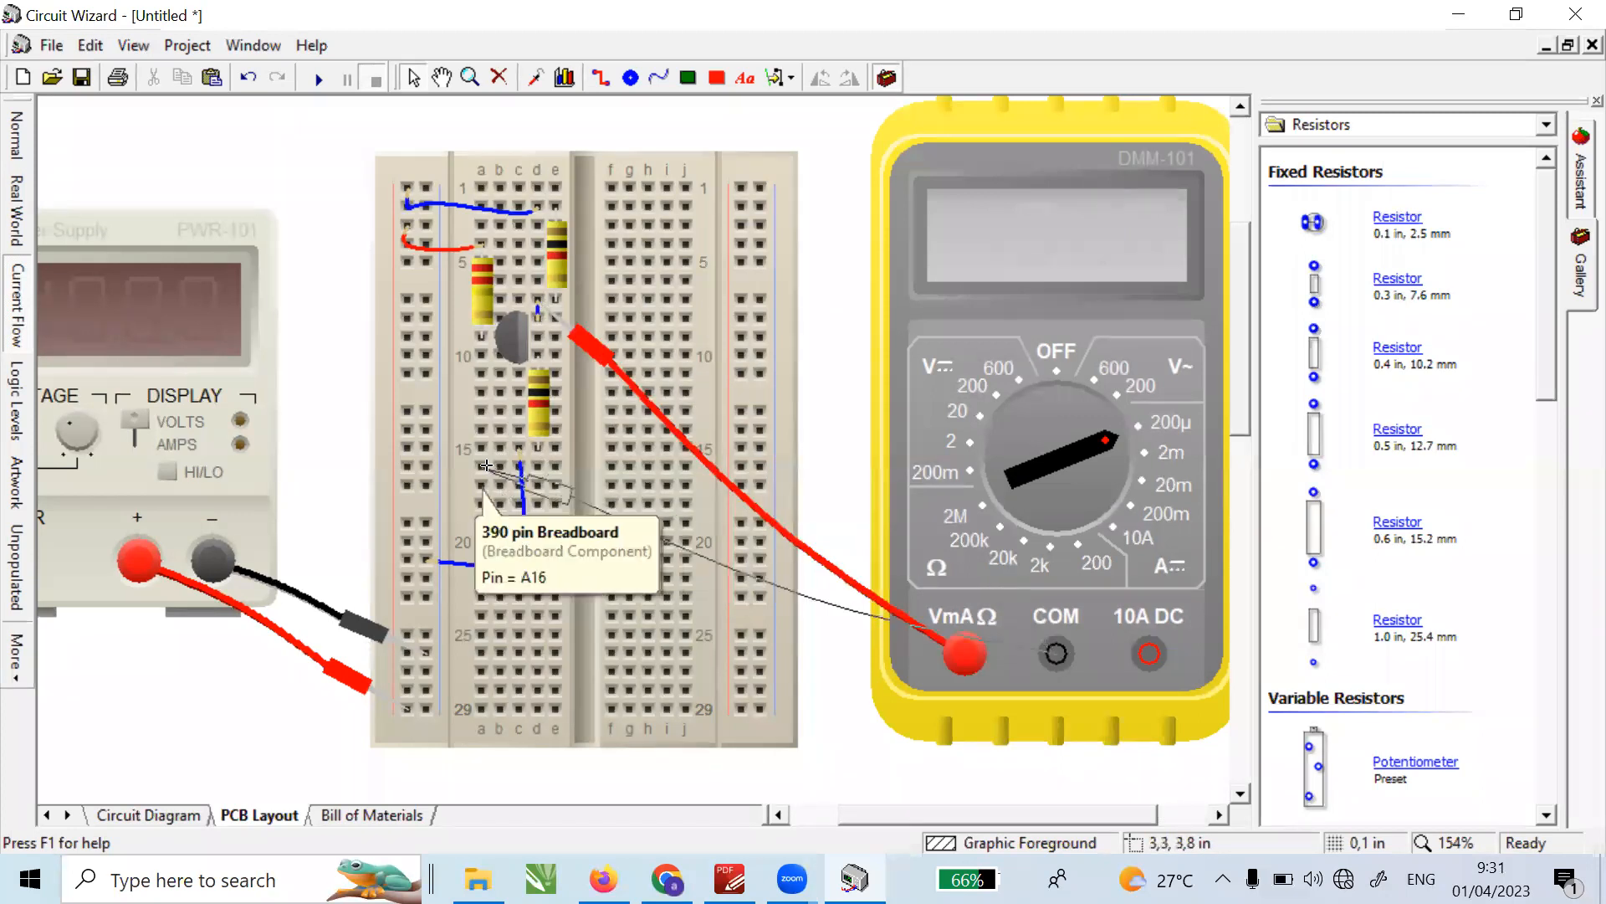
pyautogui.moveTo(454, 463); pyautogui.dragTo(441, 450)
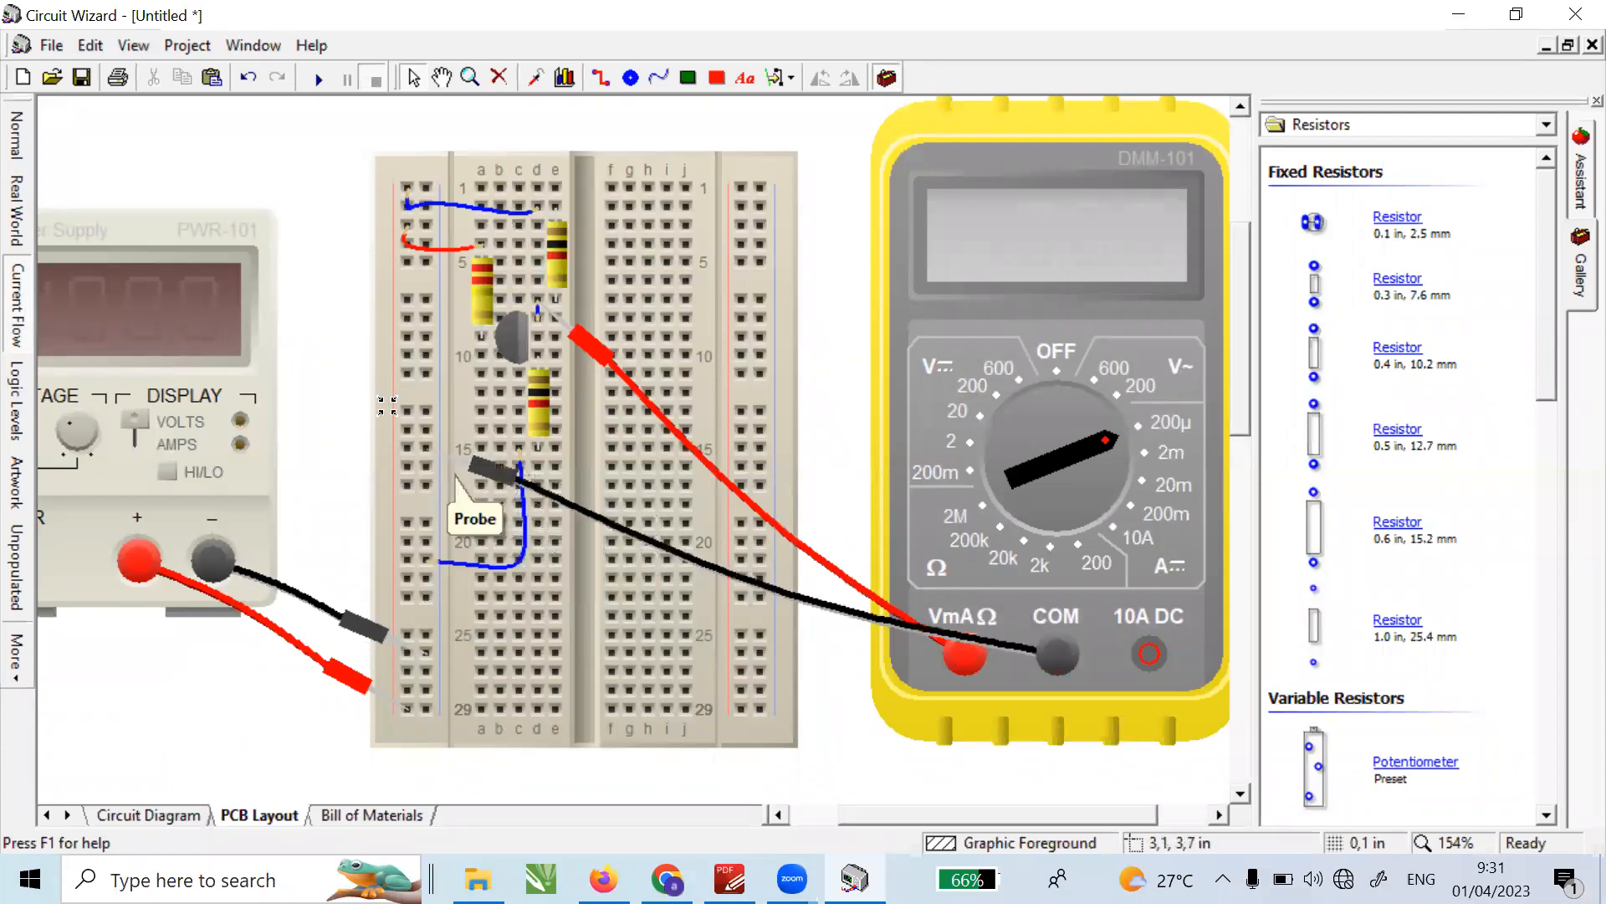
# - Run the simulation, set the multimeter to the 20 V DC range to measure the collector voltage, and stop the simulation
pyautogui.click(325, 83)
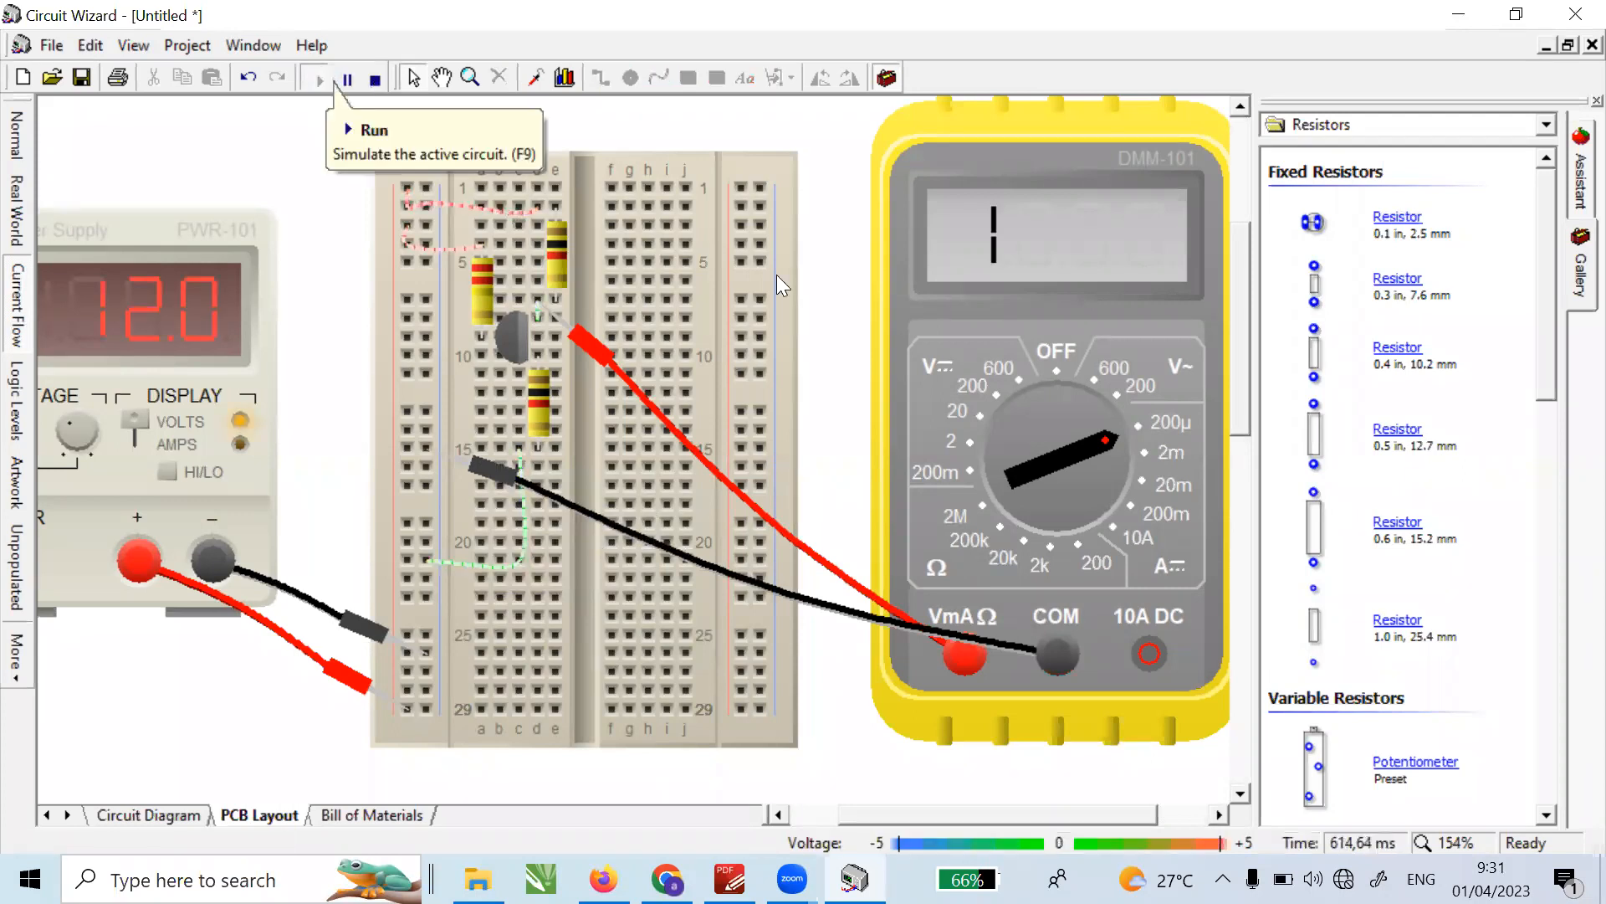
pyautogui.moveTo(1109, 456); pyautogui.dragTo(1025, 454)
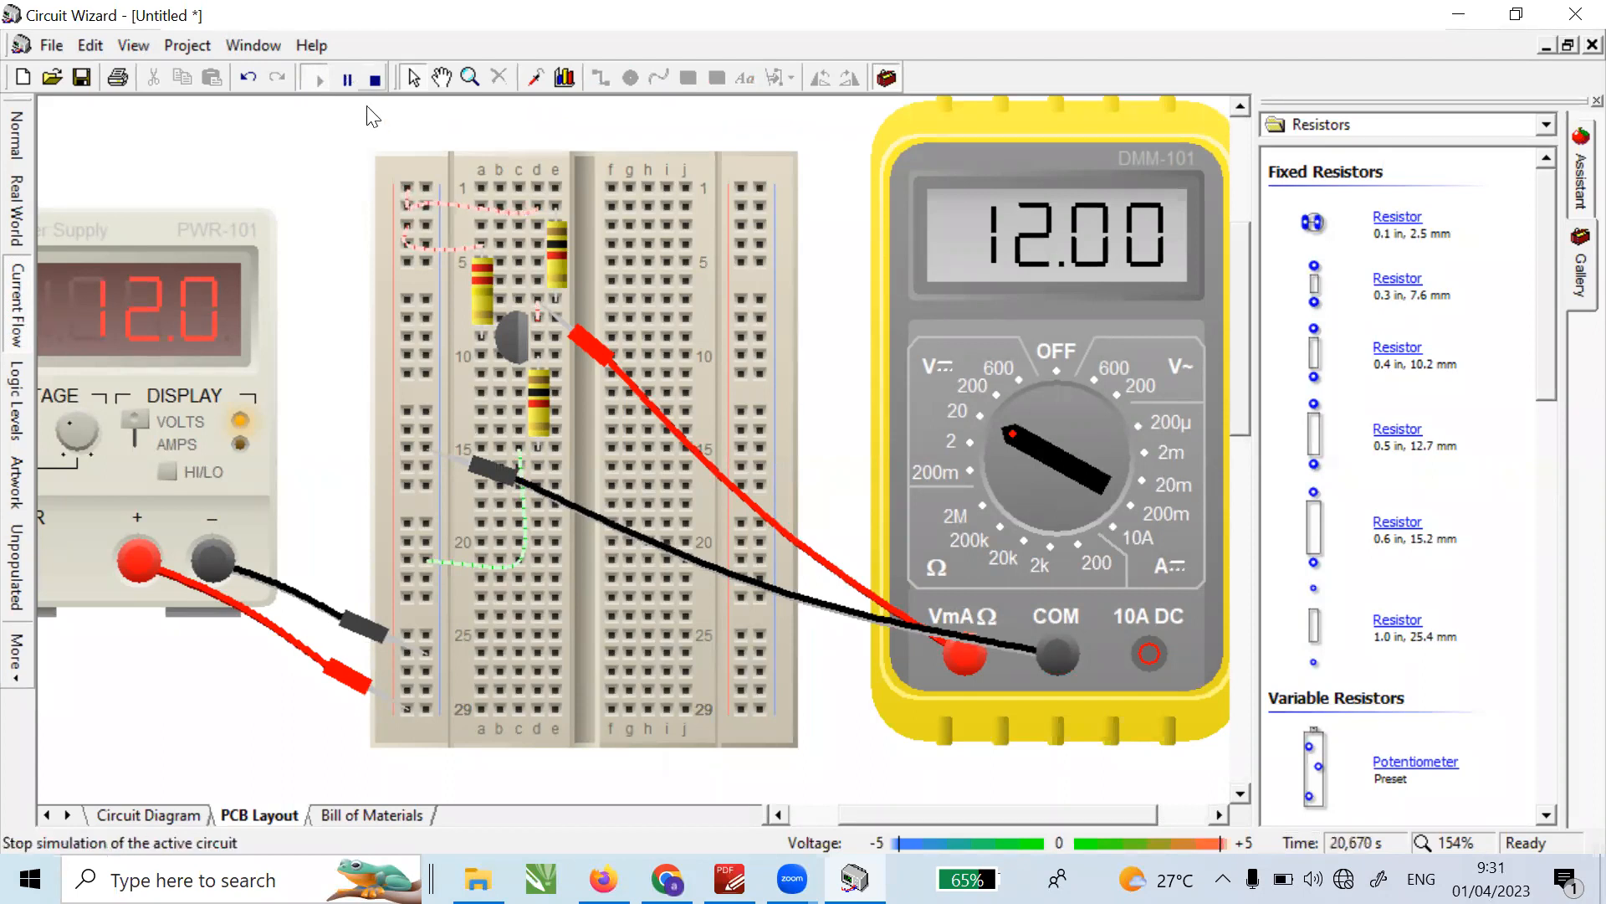
pyautogui.click(376, 81)
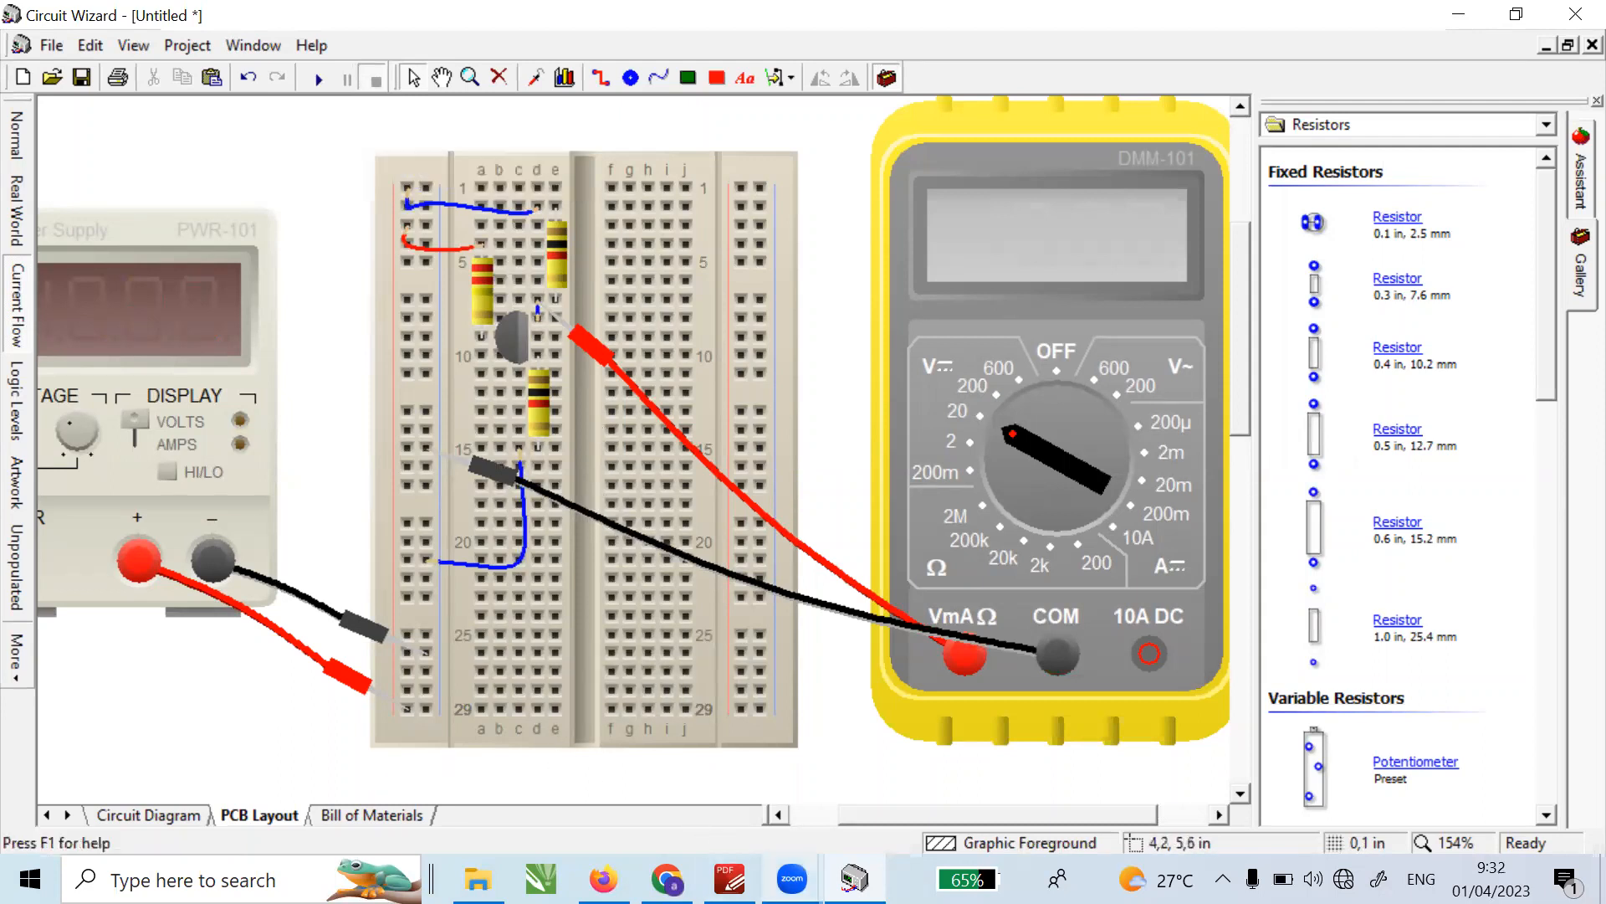
# - Switch to the lab report in PDF-XChange Editor and study the collector to base bias circuit in Gambar 4.2
pyautogui.click(729, 879)
pyautogui.scroll(-10, 678, 632)
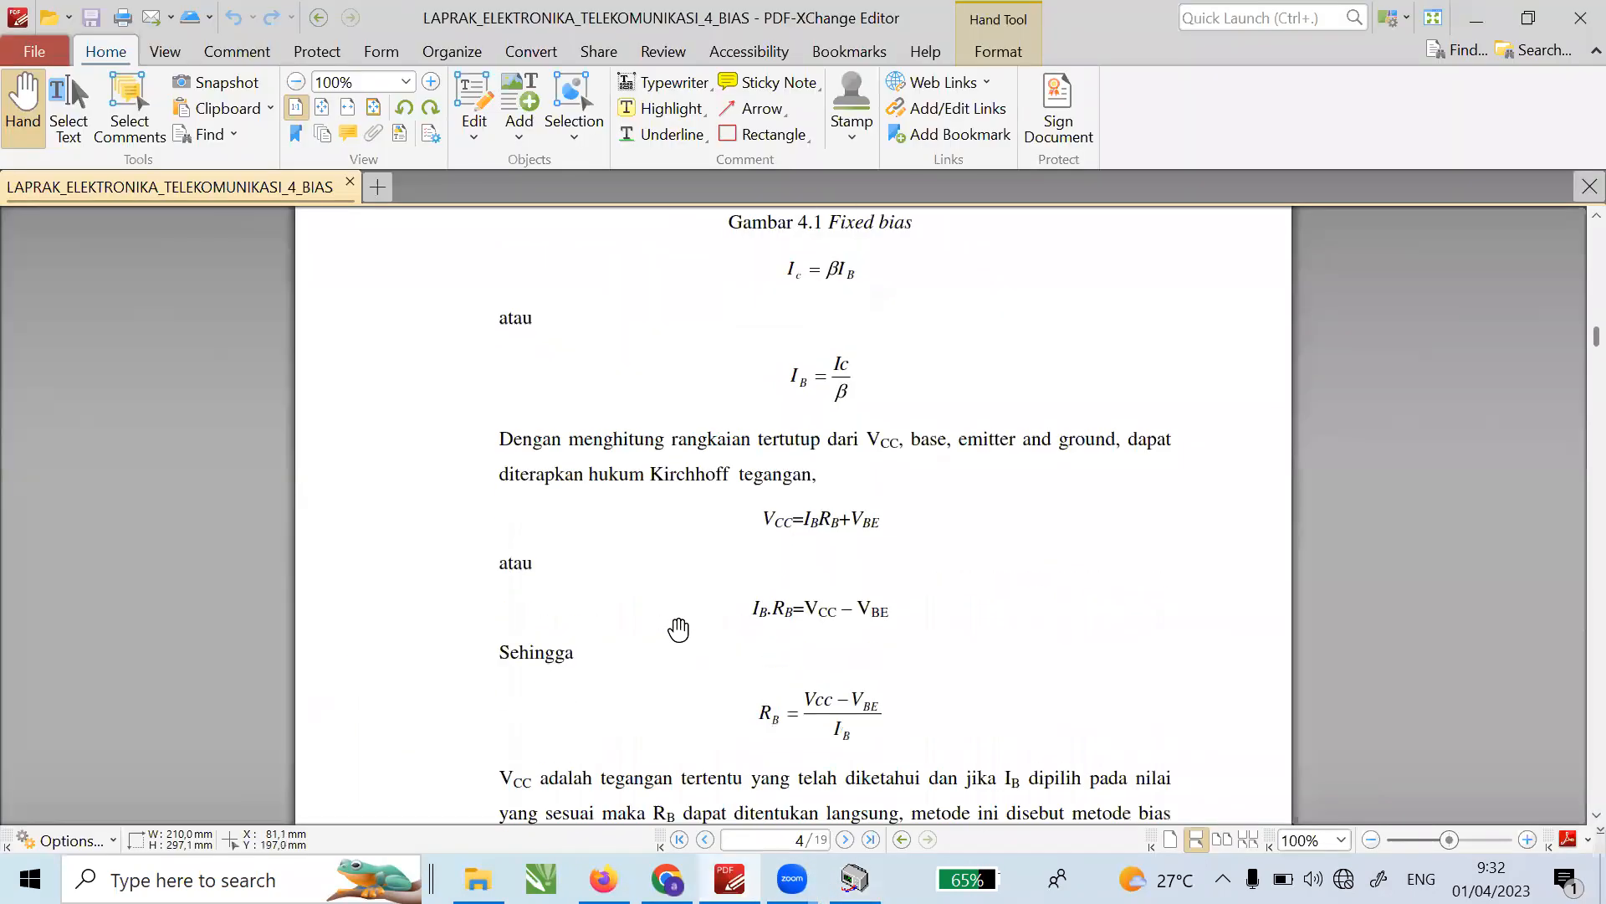
pyautogui.scroll(-1, 679, 630)
pyautogui.scroll(-3, 678, 629)
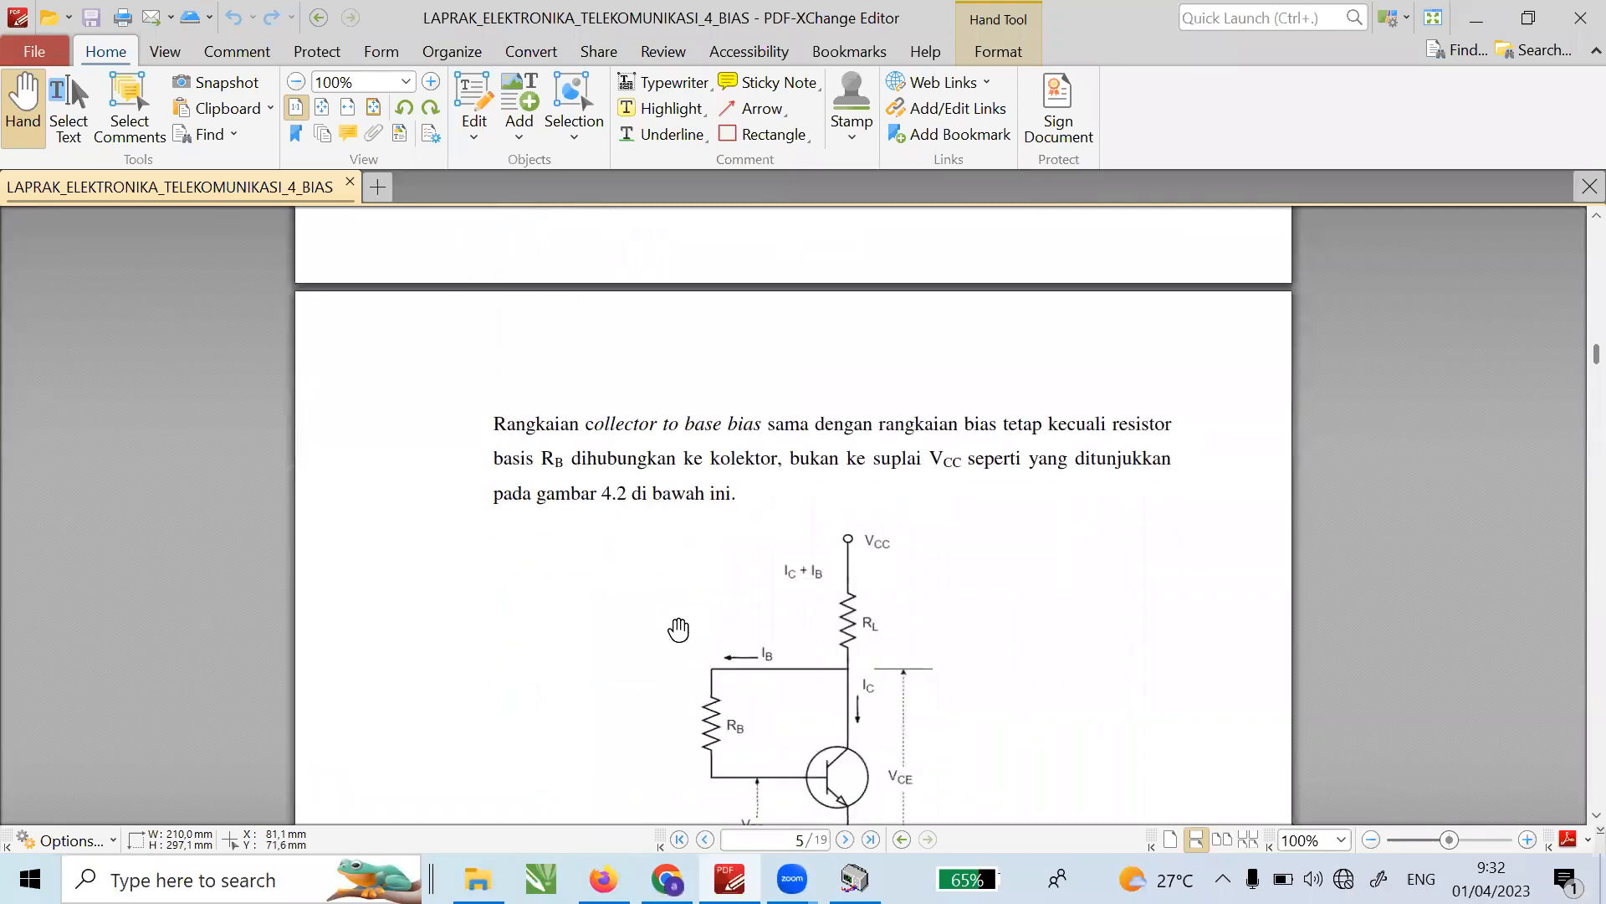
pyautogui.scroll(-4, 679, 629)
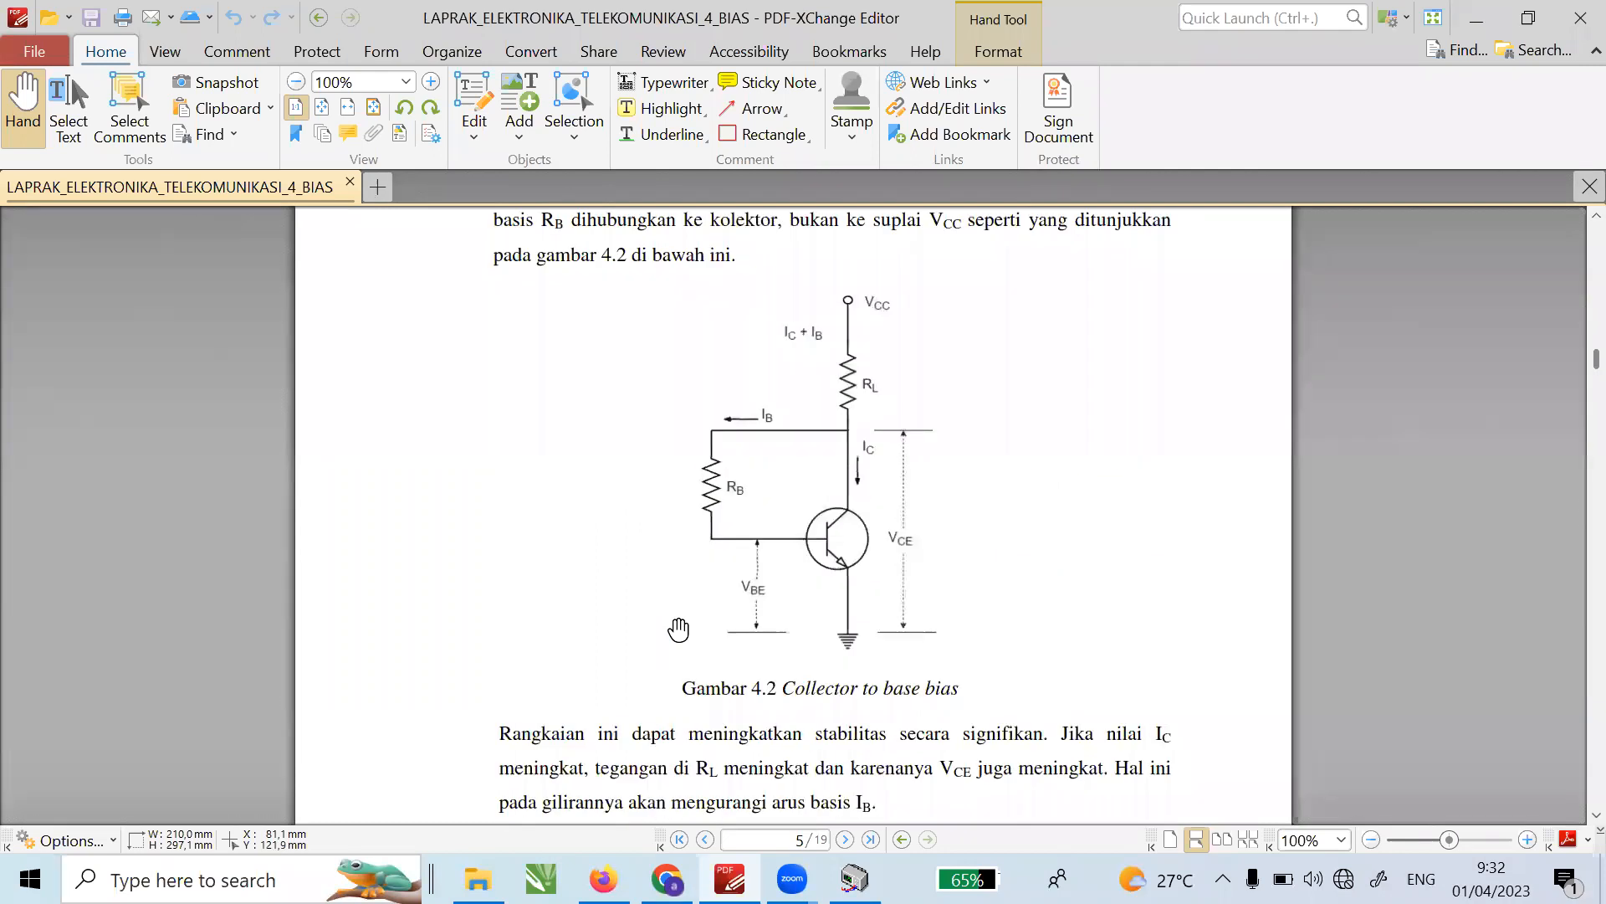
pyautogui.scroll(-4, 678, 629)
pyautogui.scroll(3, 678, 629)
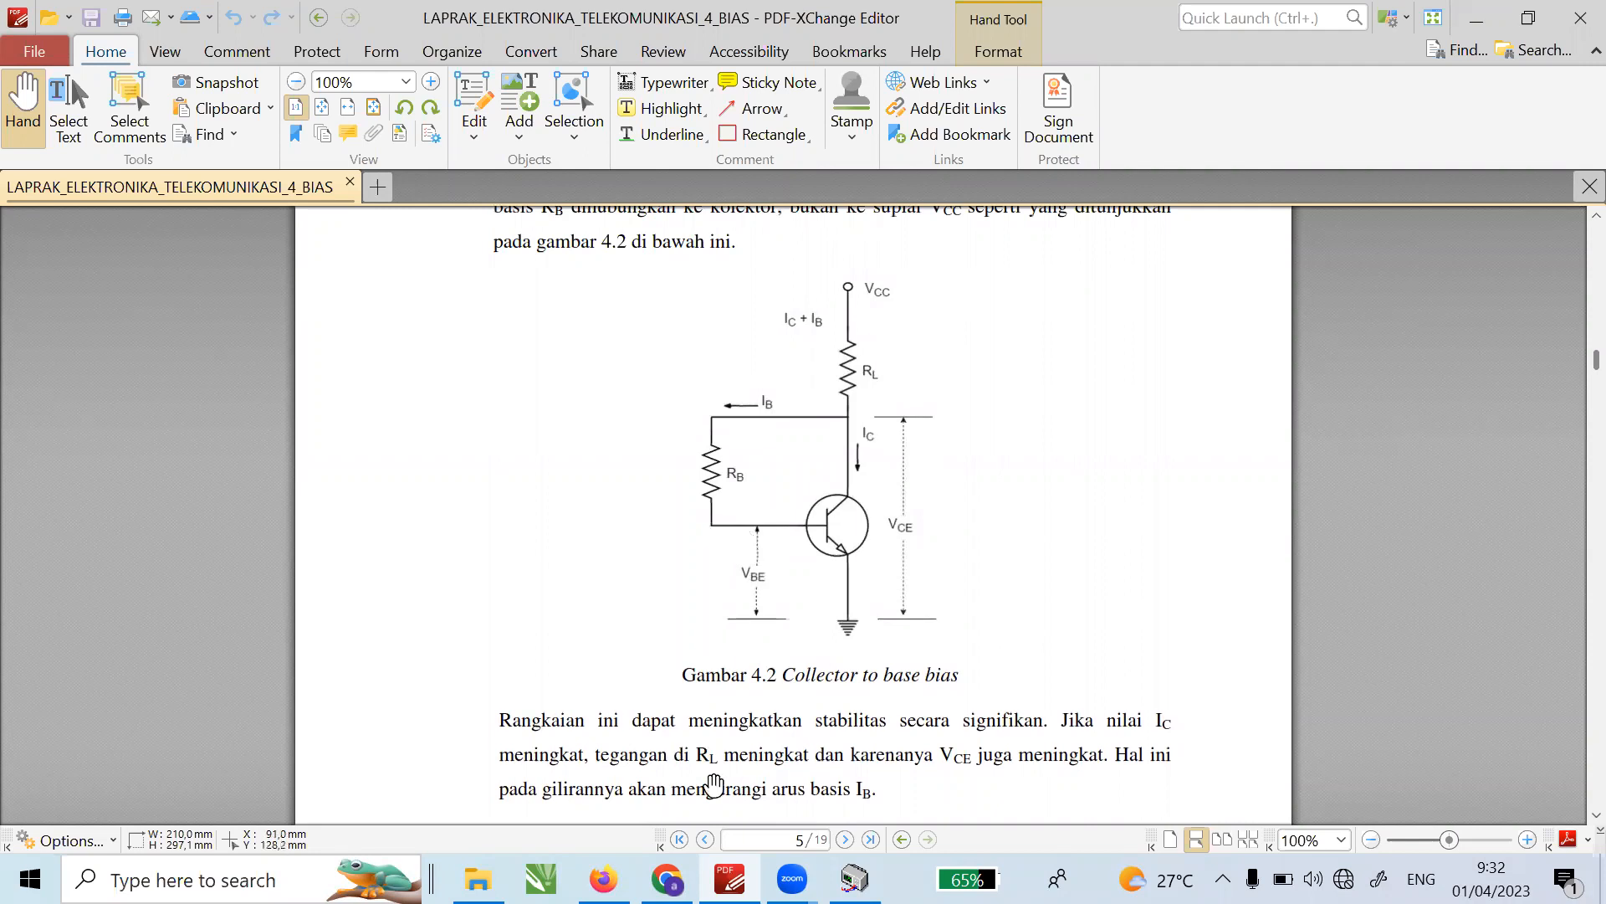
# - Return to Circuit Wizard and delete both wires running from the left positive rail to the base and collector resistors
pyautogui.click(855, 878)
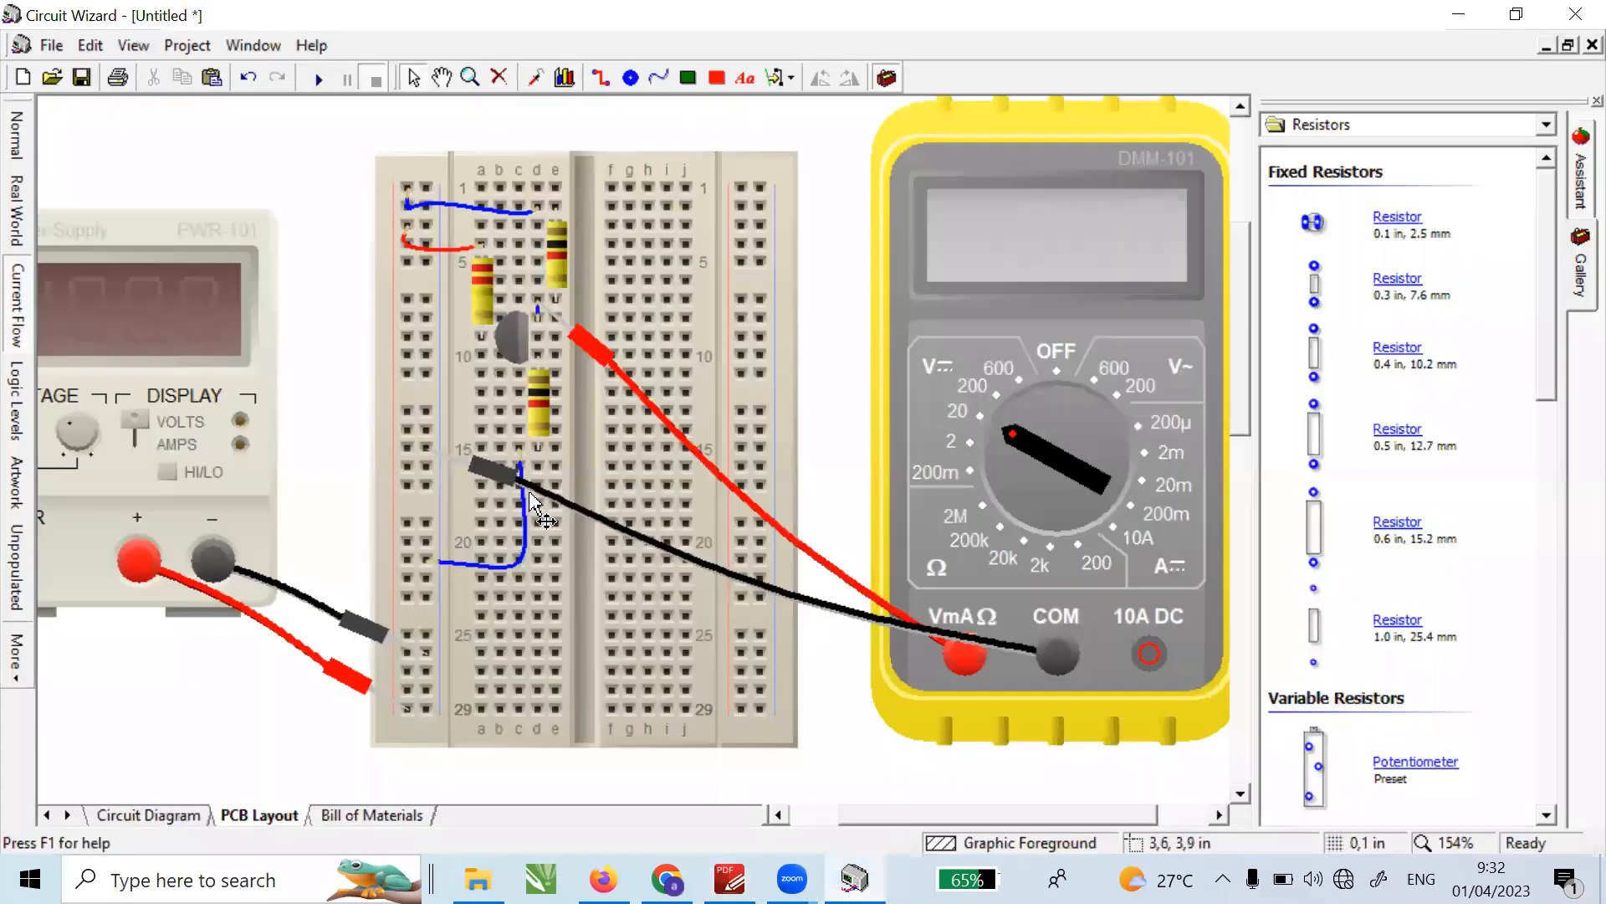
pyautogui.click(447, 249)
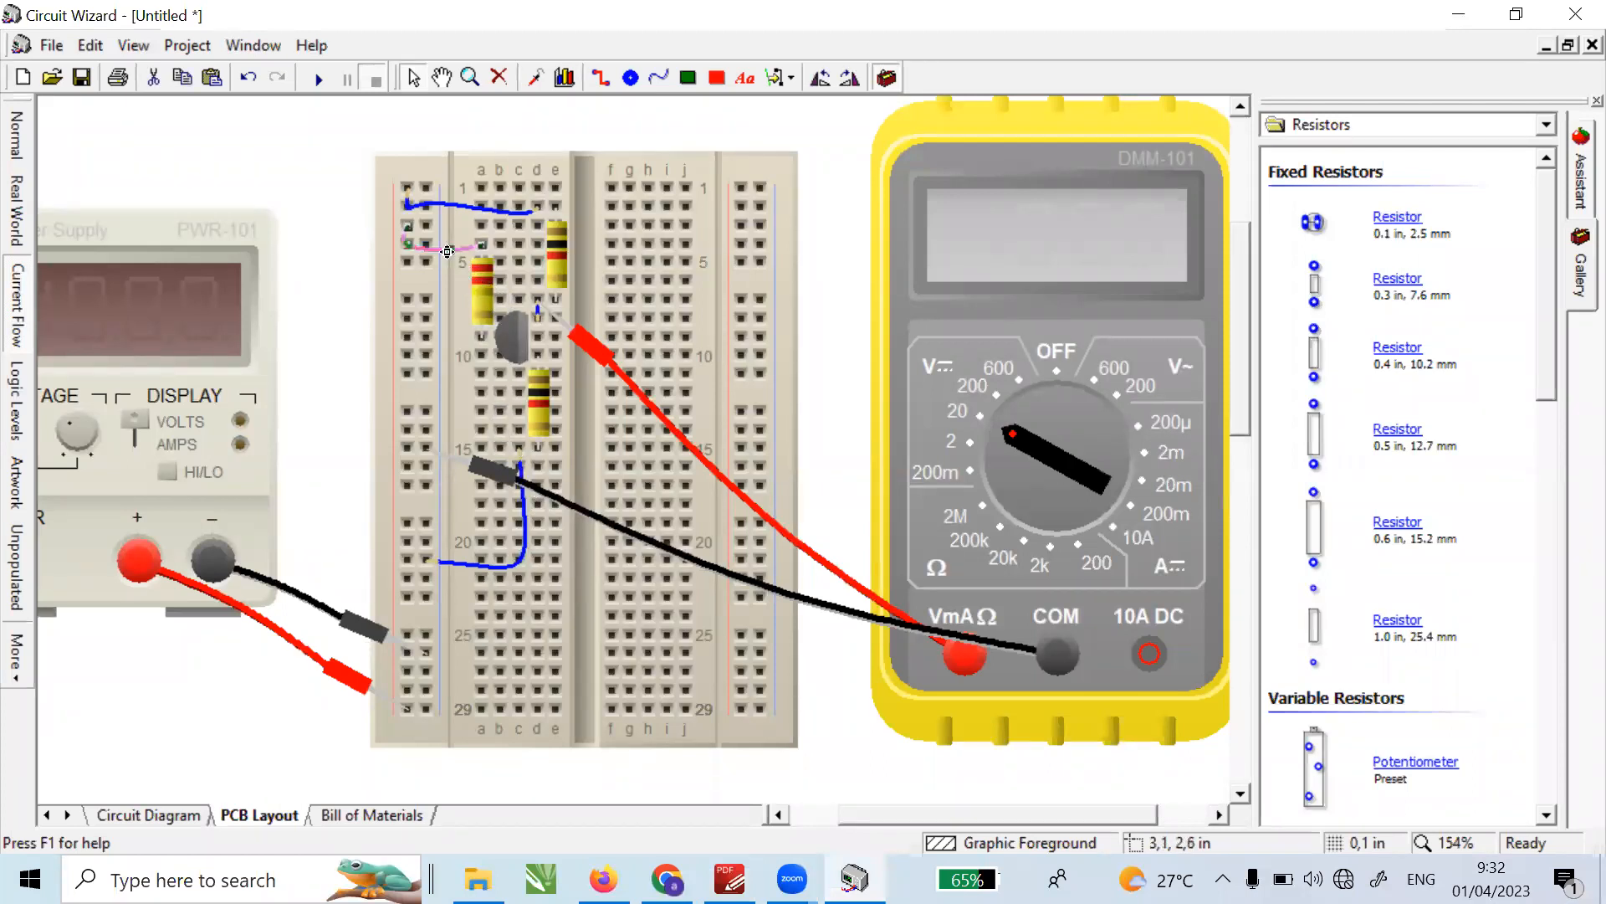
pyautogui.press('Delete')
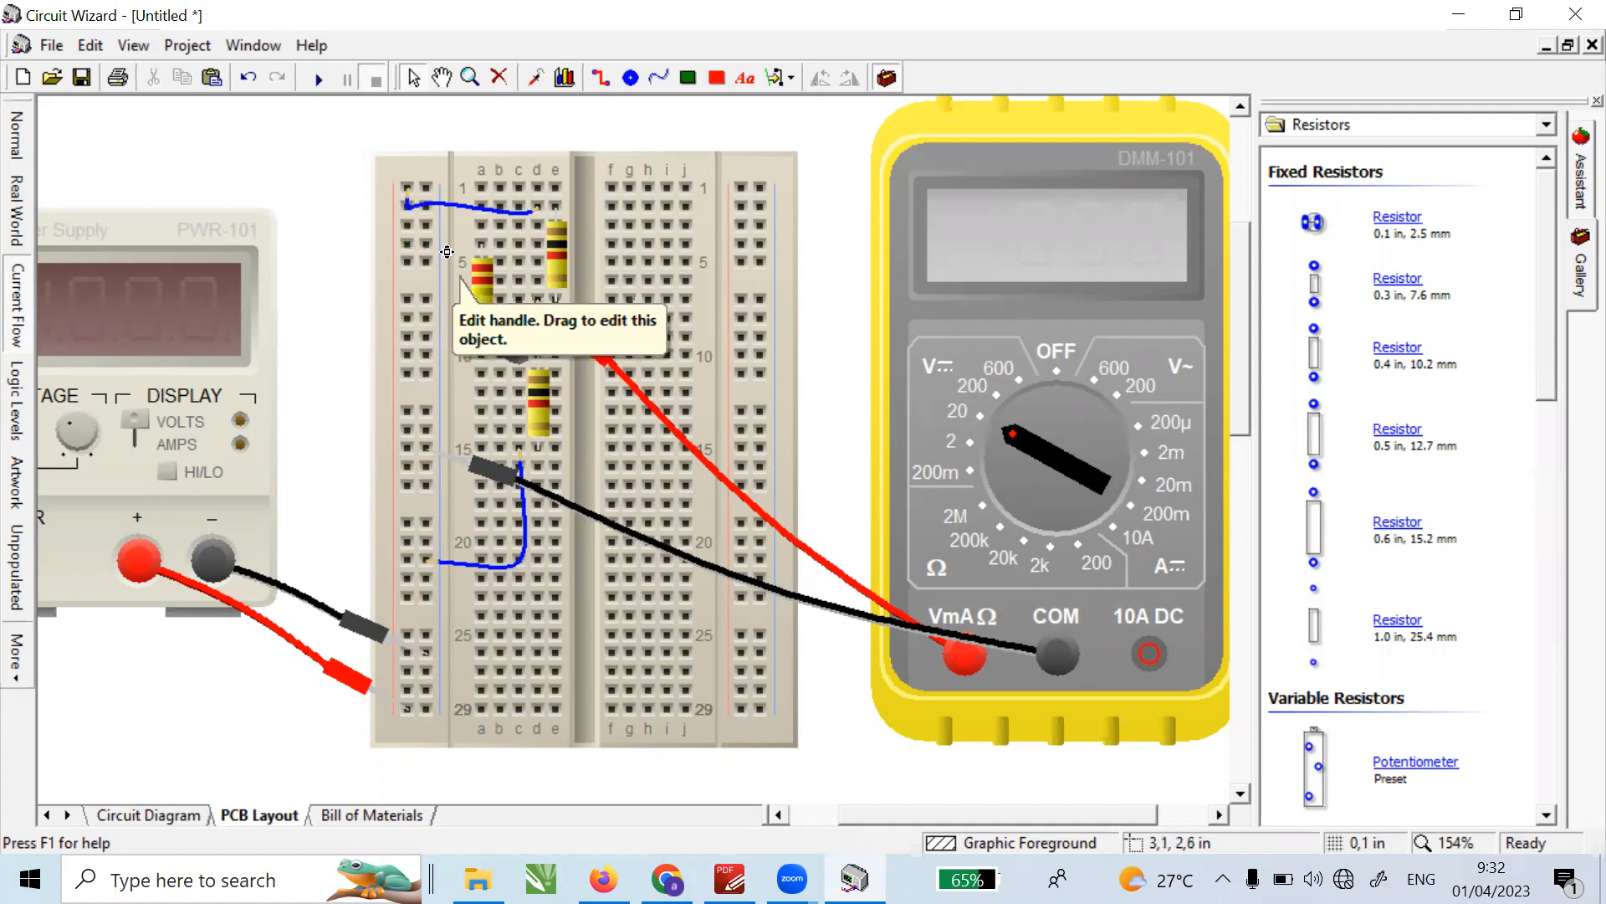
pyautogui.click(479, 210)
pyautogui.press('Delete')
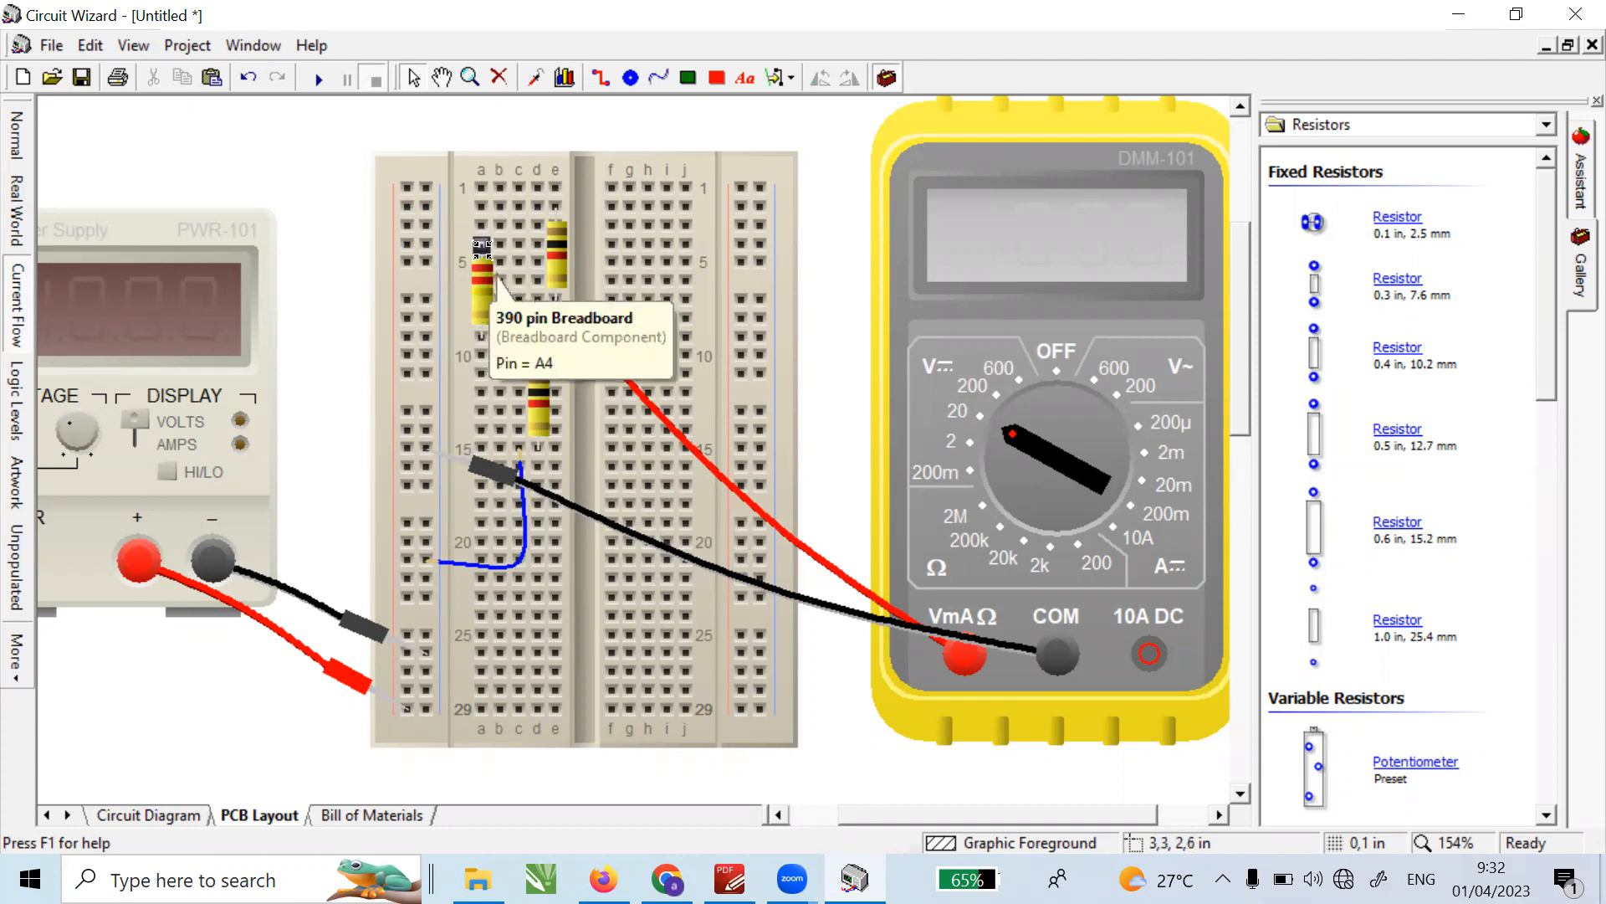
# - Move the collector resistor up one row in column E, and wire B4 to D6 and D1 to the left positive rail
pyautogui.moveTo(557, 275); pyautogui.dragTo(553, 229)
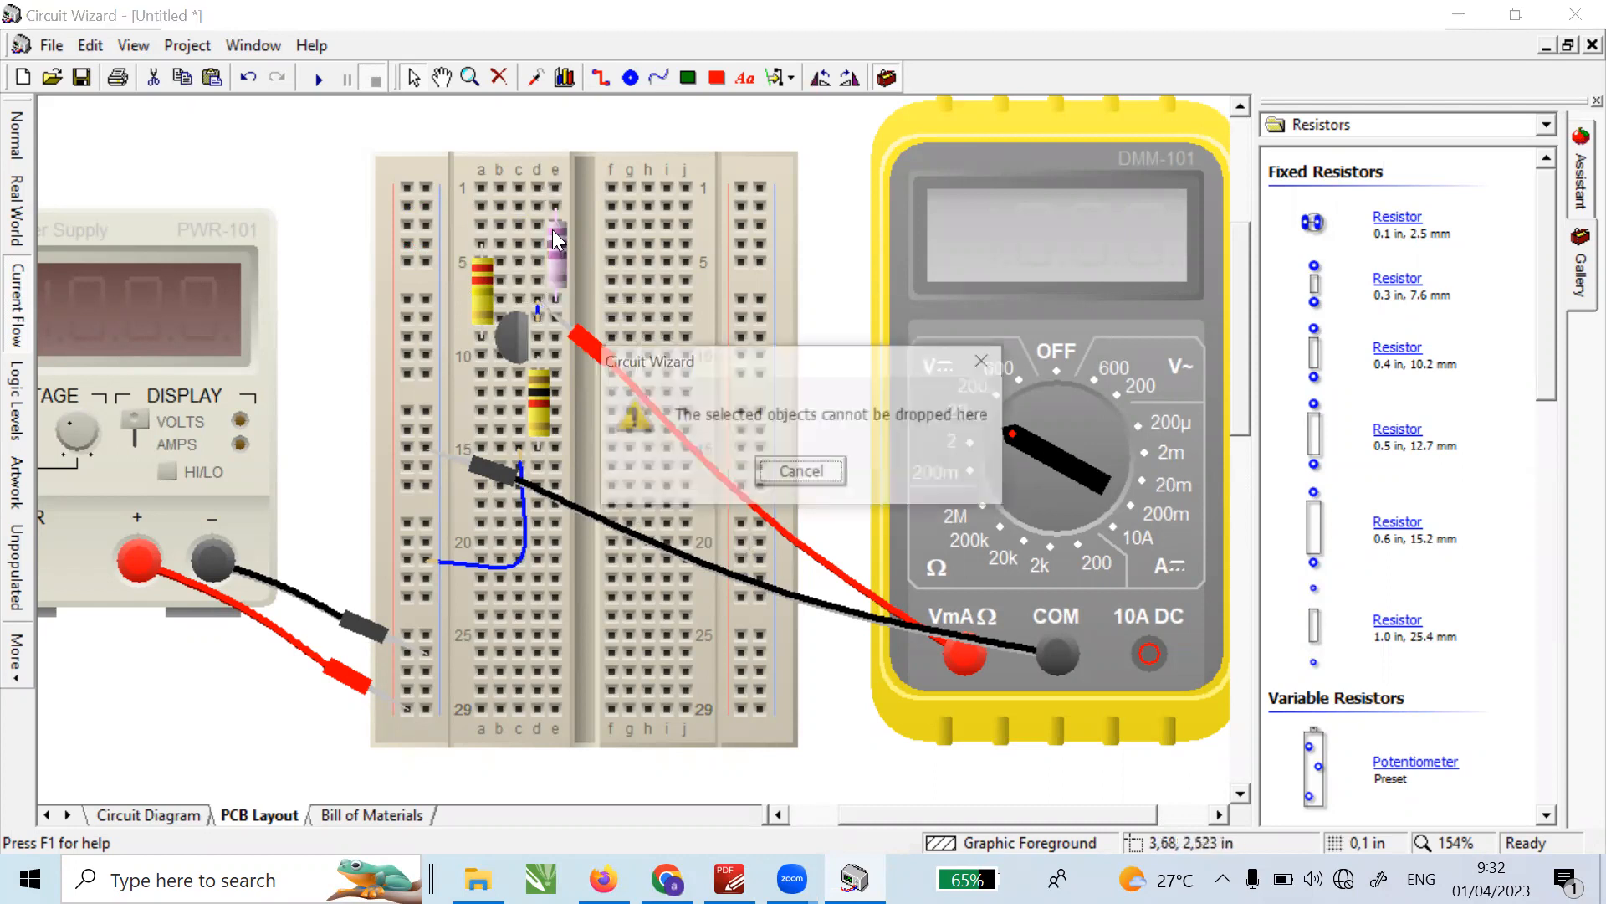
pyautogui.click(986, 361)
pyautogui.moveTo(559, 251); pyautogui.dragTo(558, 233)
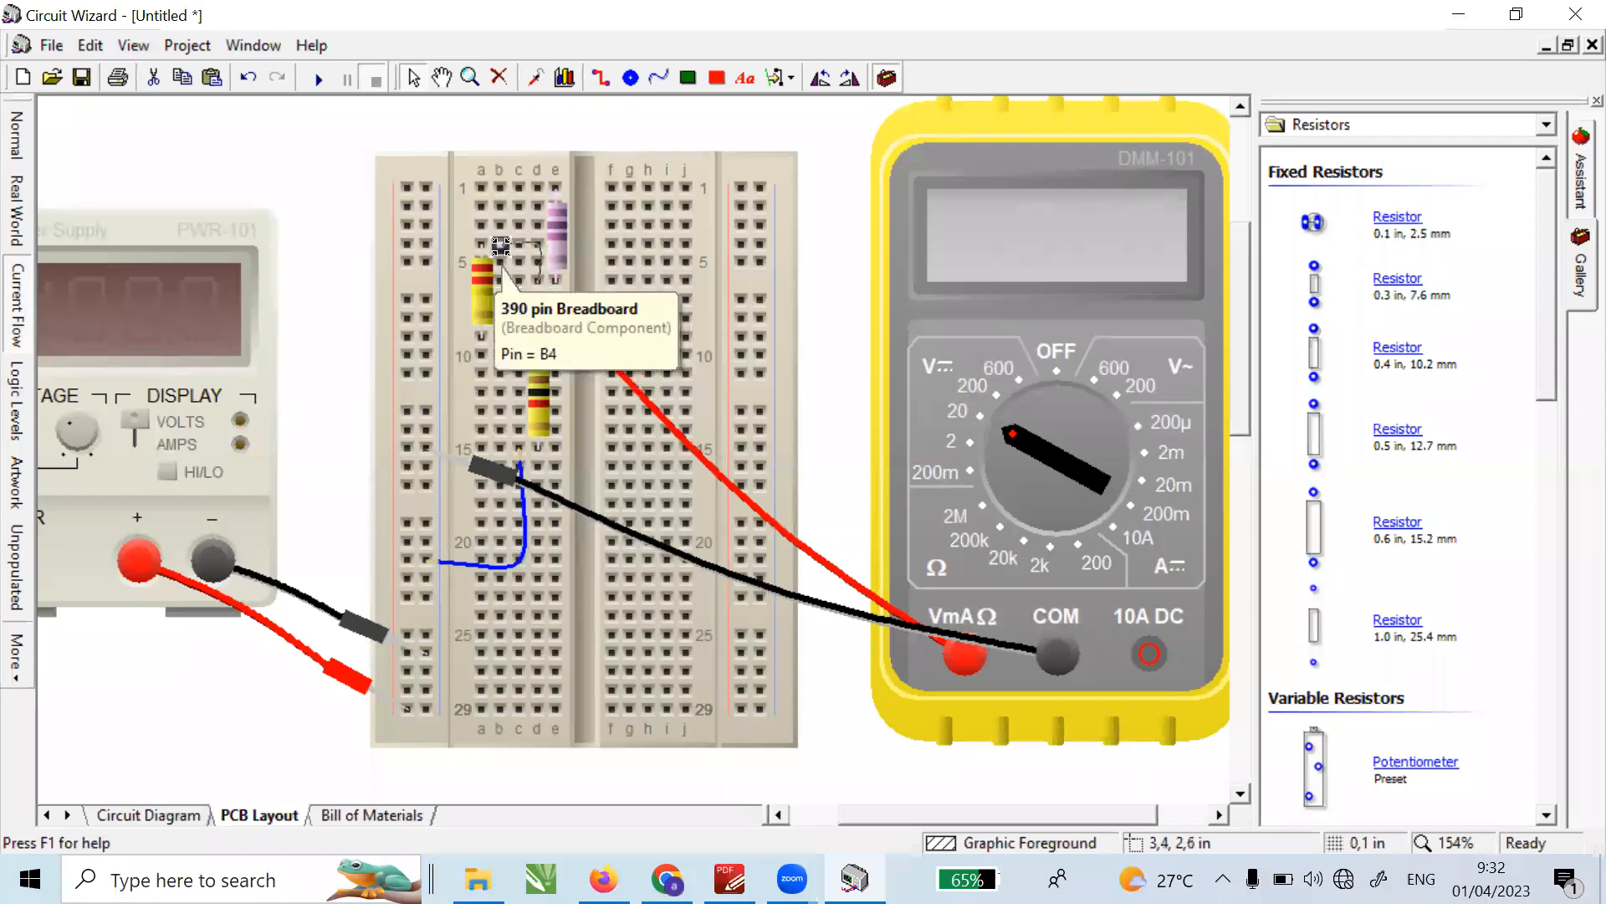
pyautogui.moveTo(500, 247); pyautogui.dragTo(537, 277)
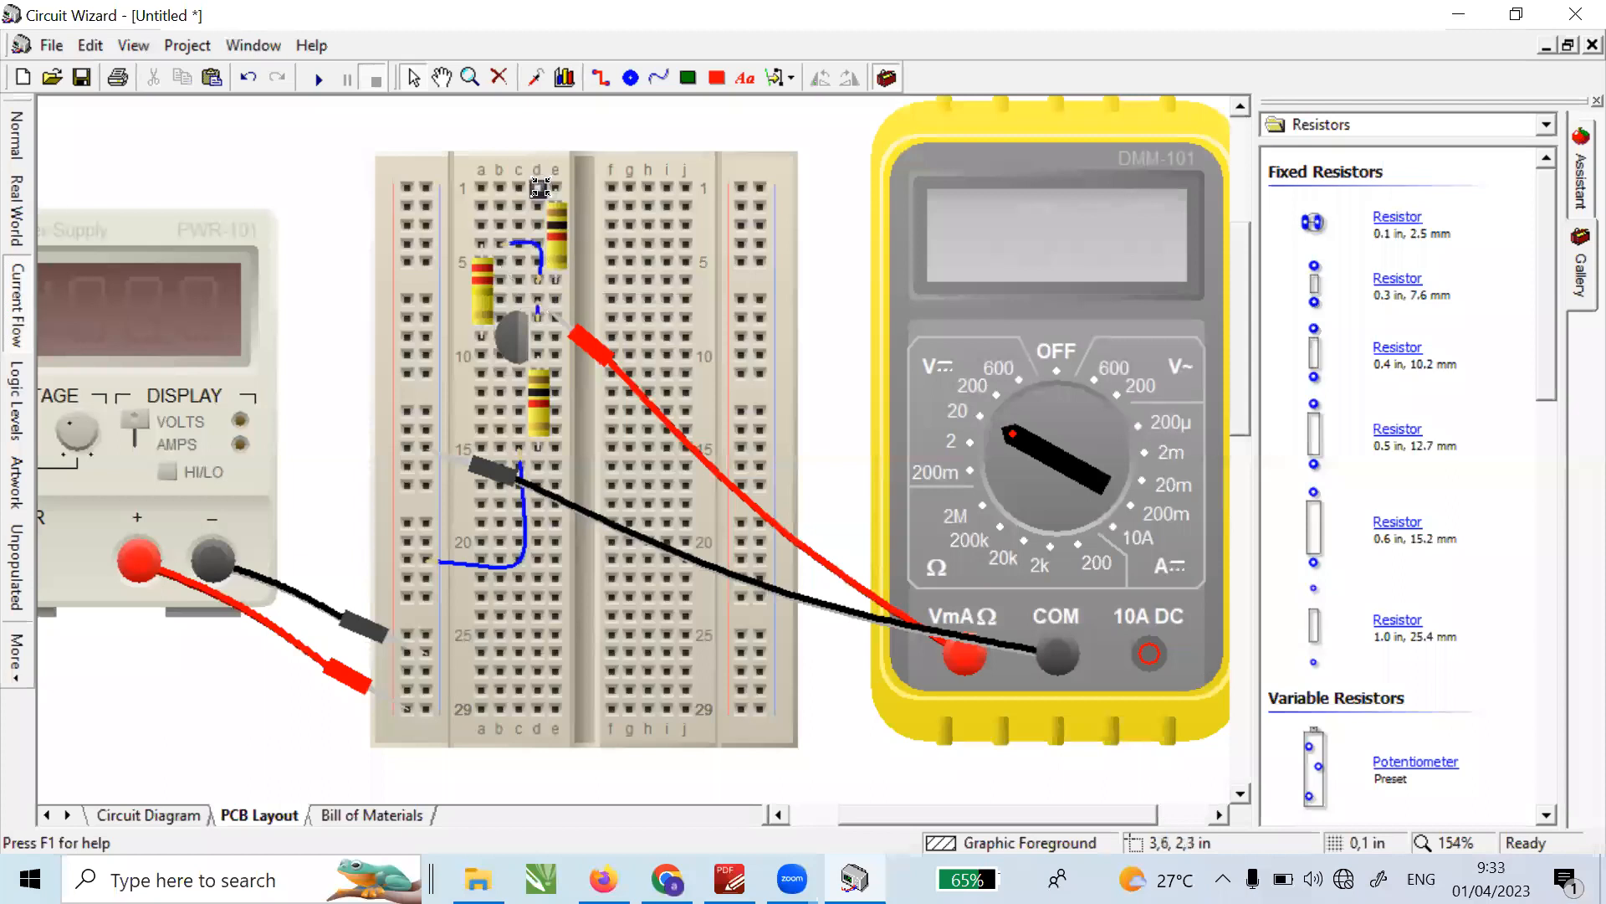
pyautogui.moveTo(540, 188); pyautogui.dragTo(408, 186)
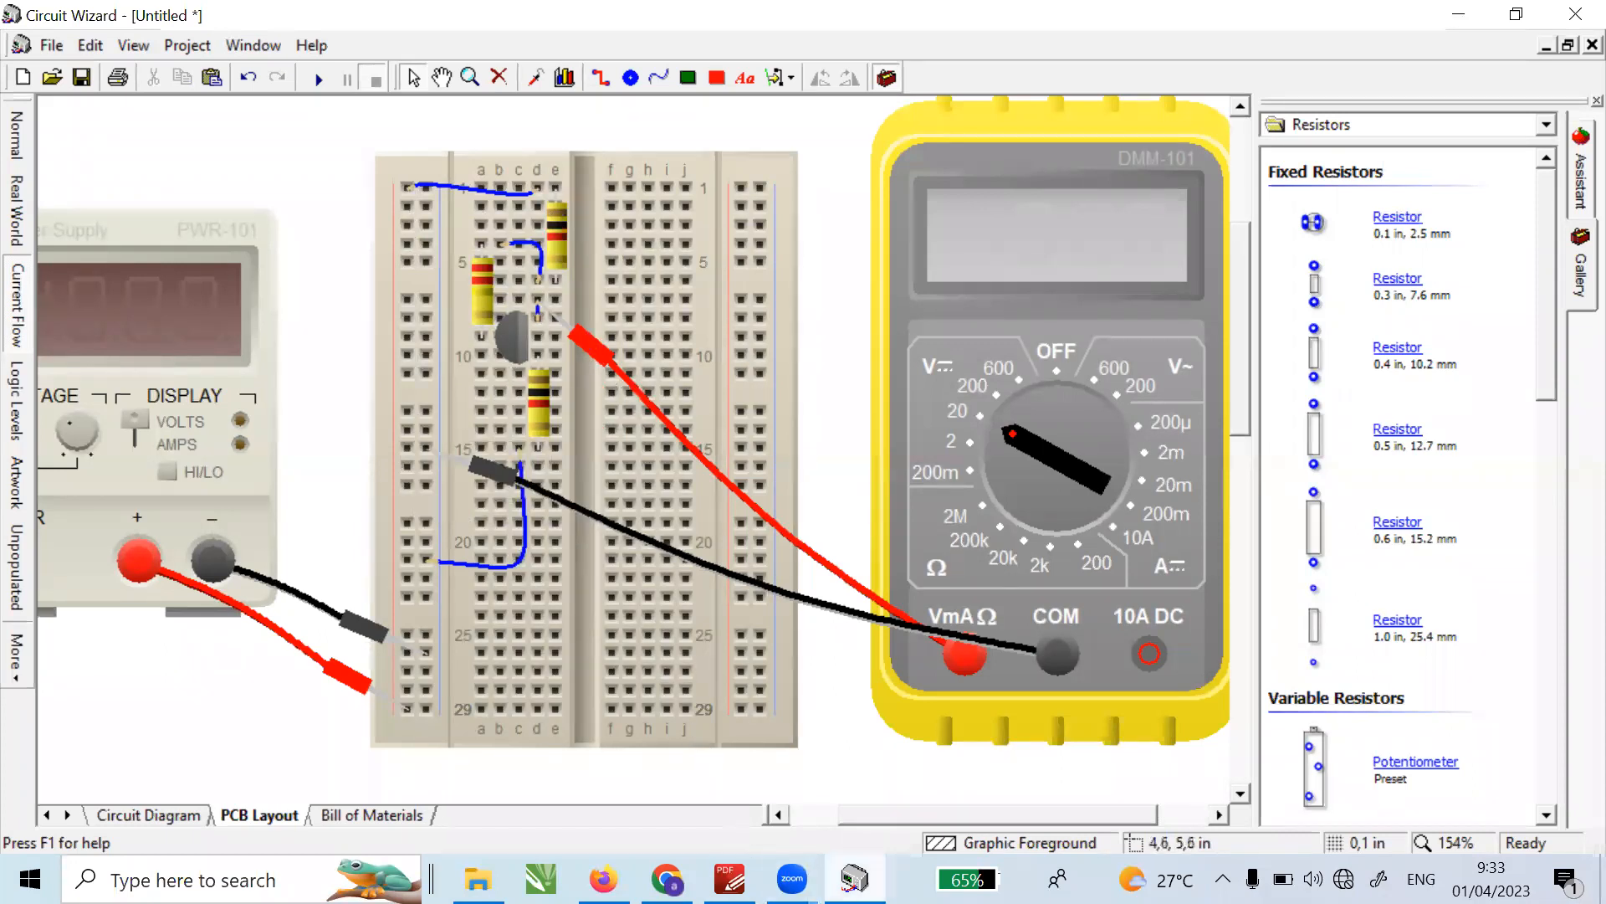
# - Recheck the collector to base bias figure in the report, and delete and redraw the wire between B4 and D6
pyautogui.hotkey('alt', 'Tab')
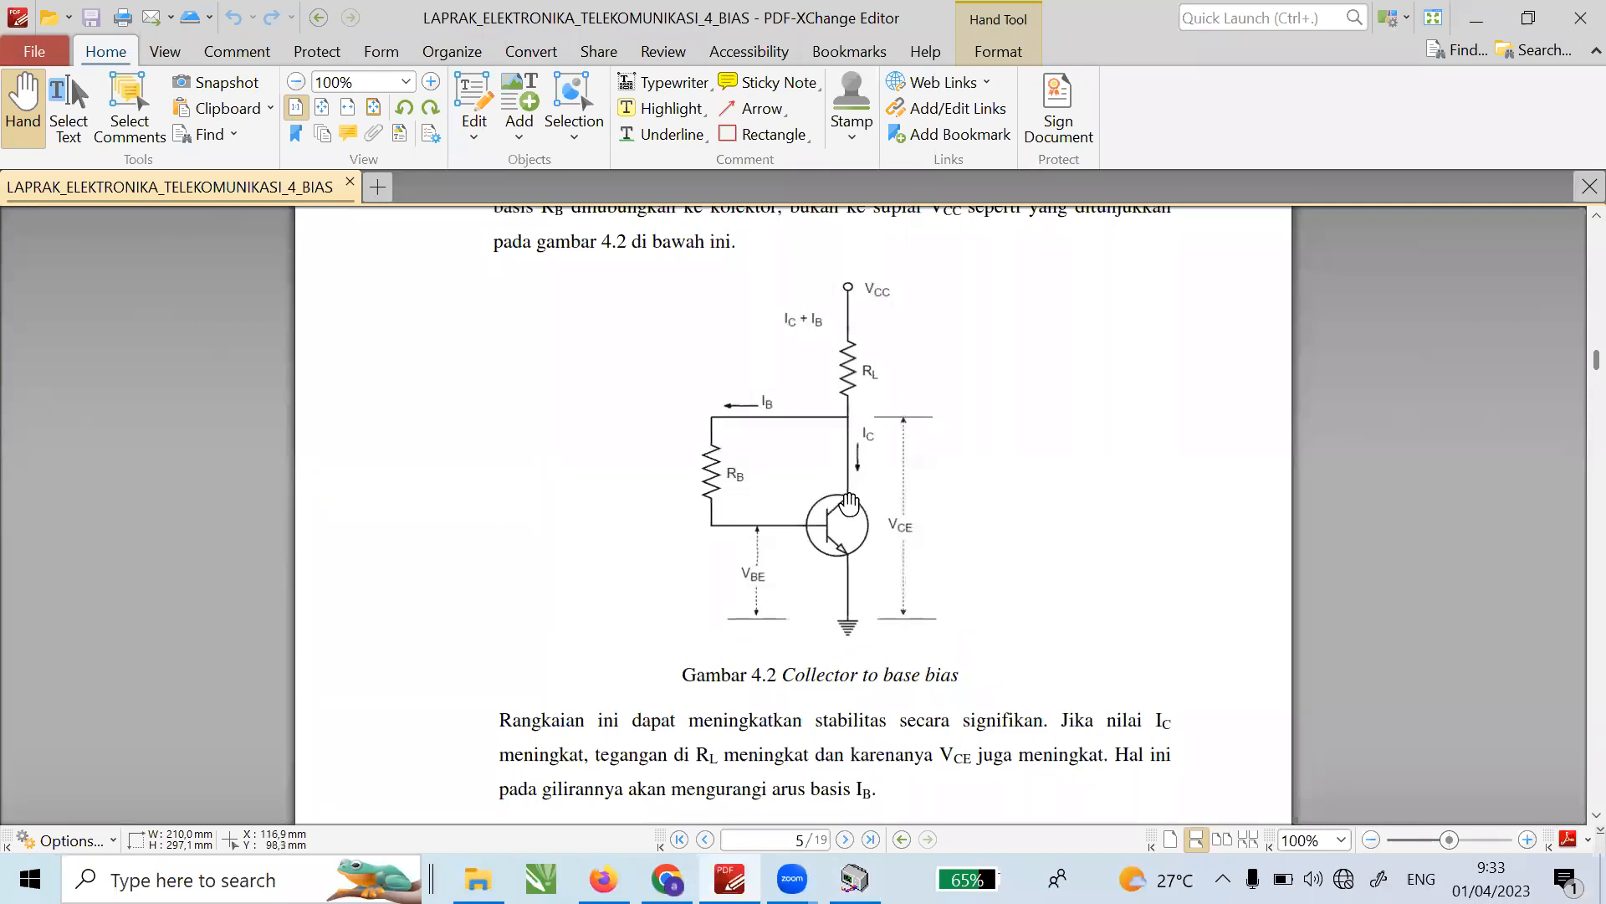
pyautogui.click(855, 879)
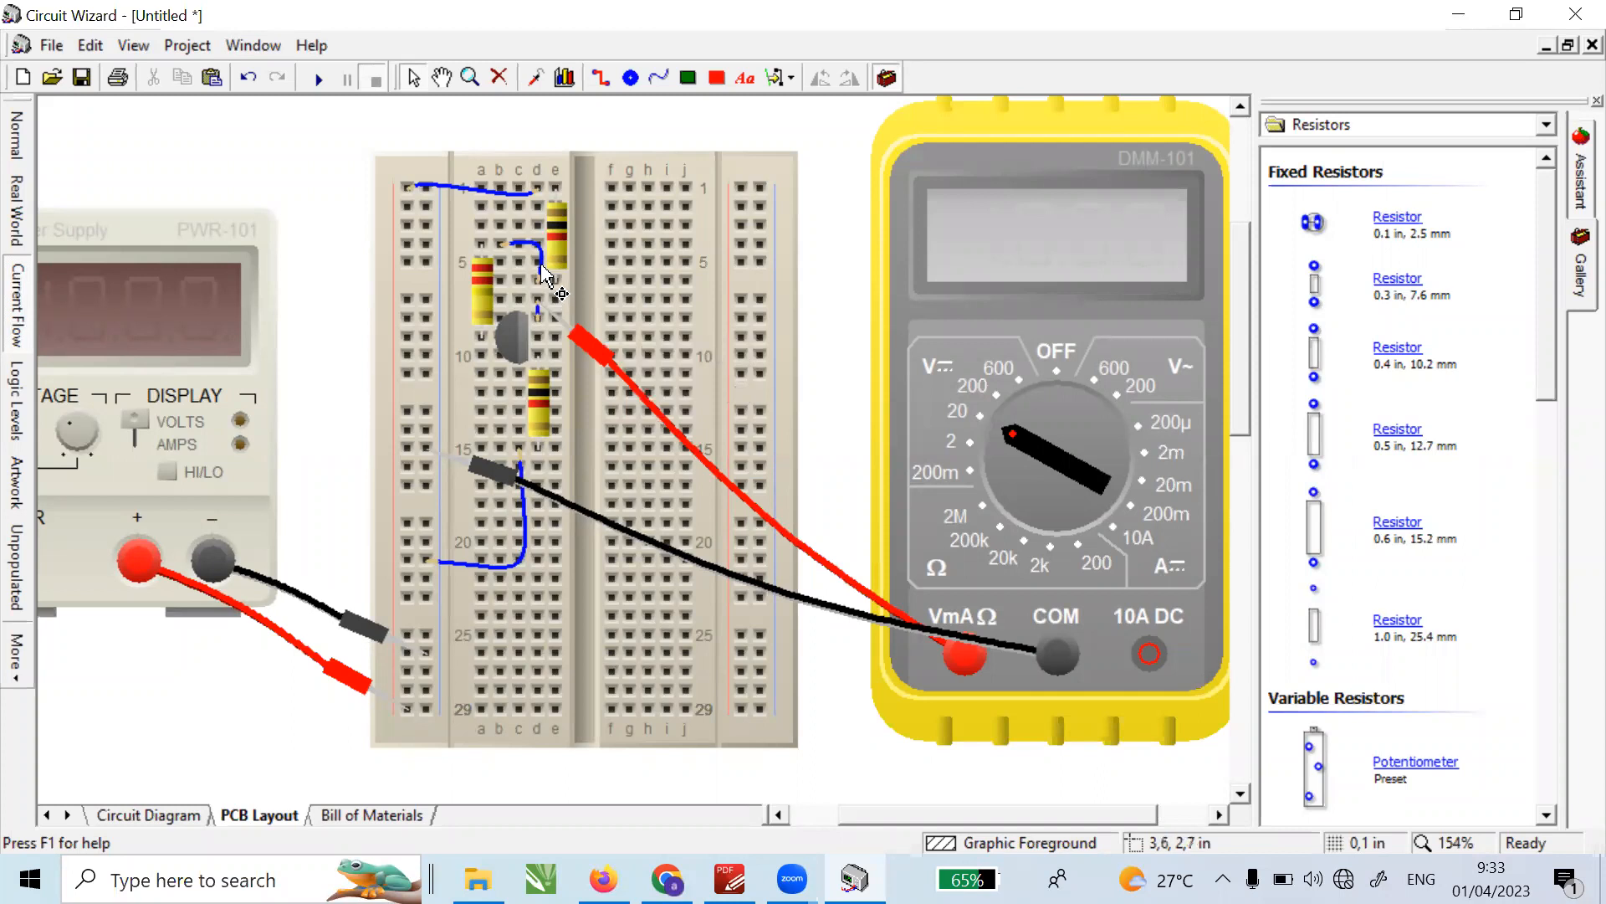
pyautogui.click(542, 268)
pyautogui.press('Delete')
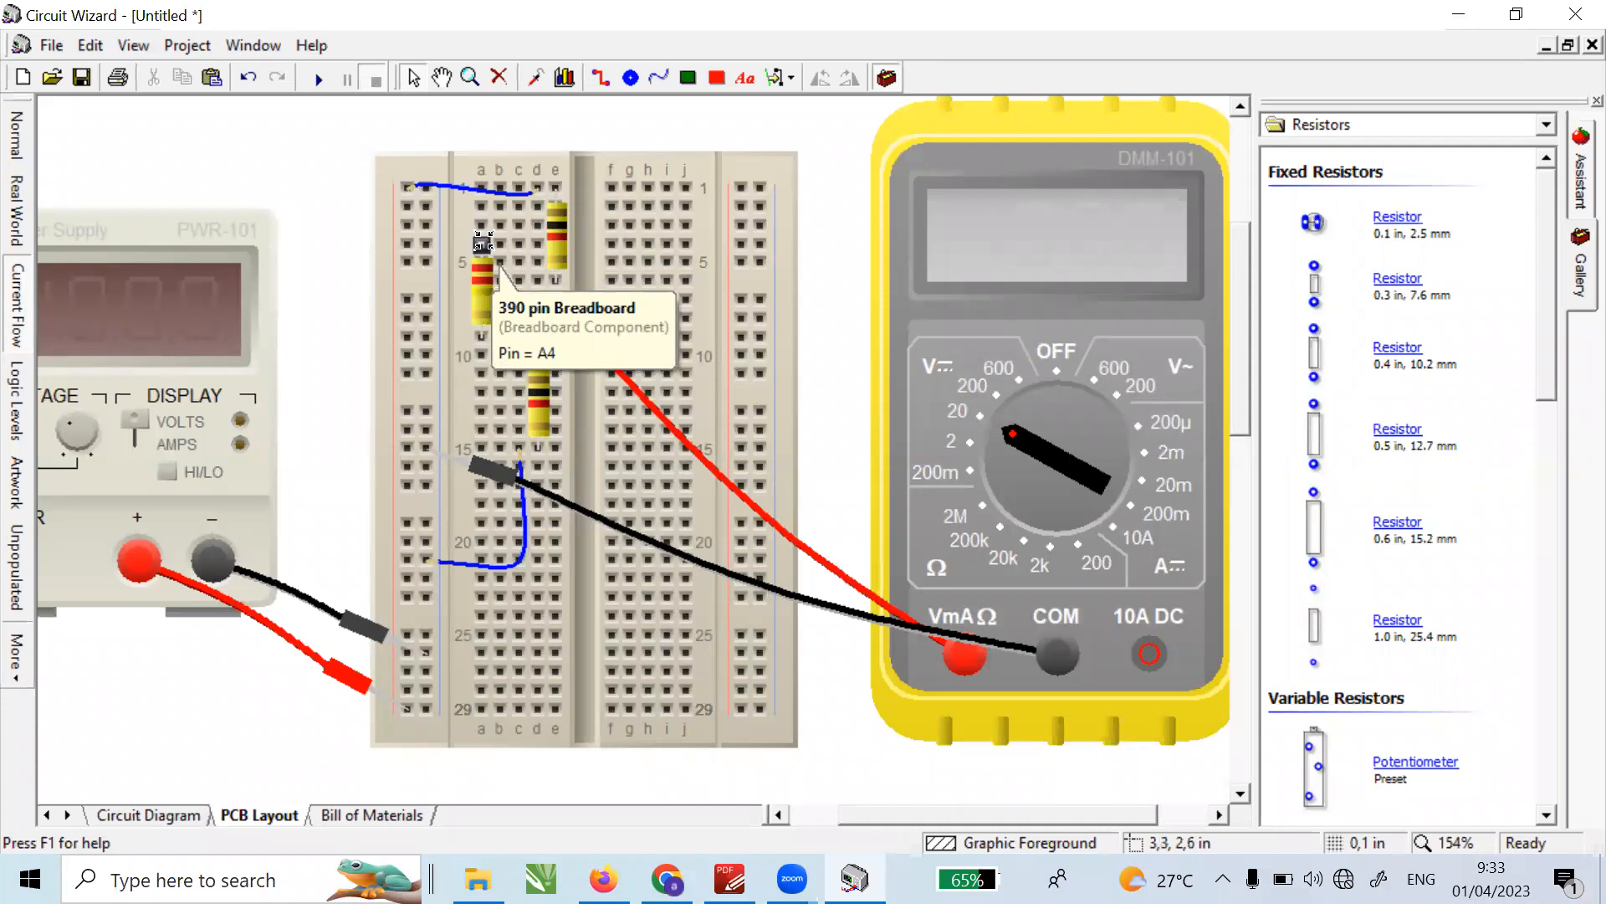
pyautogui.click(730, 878)
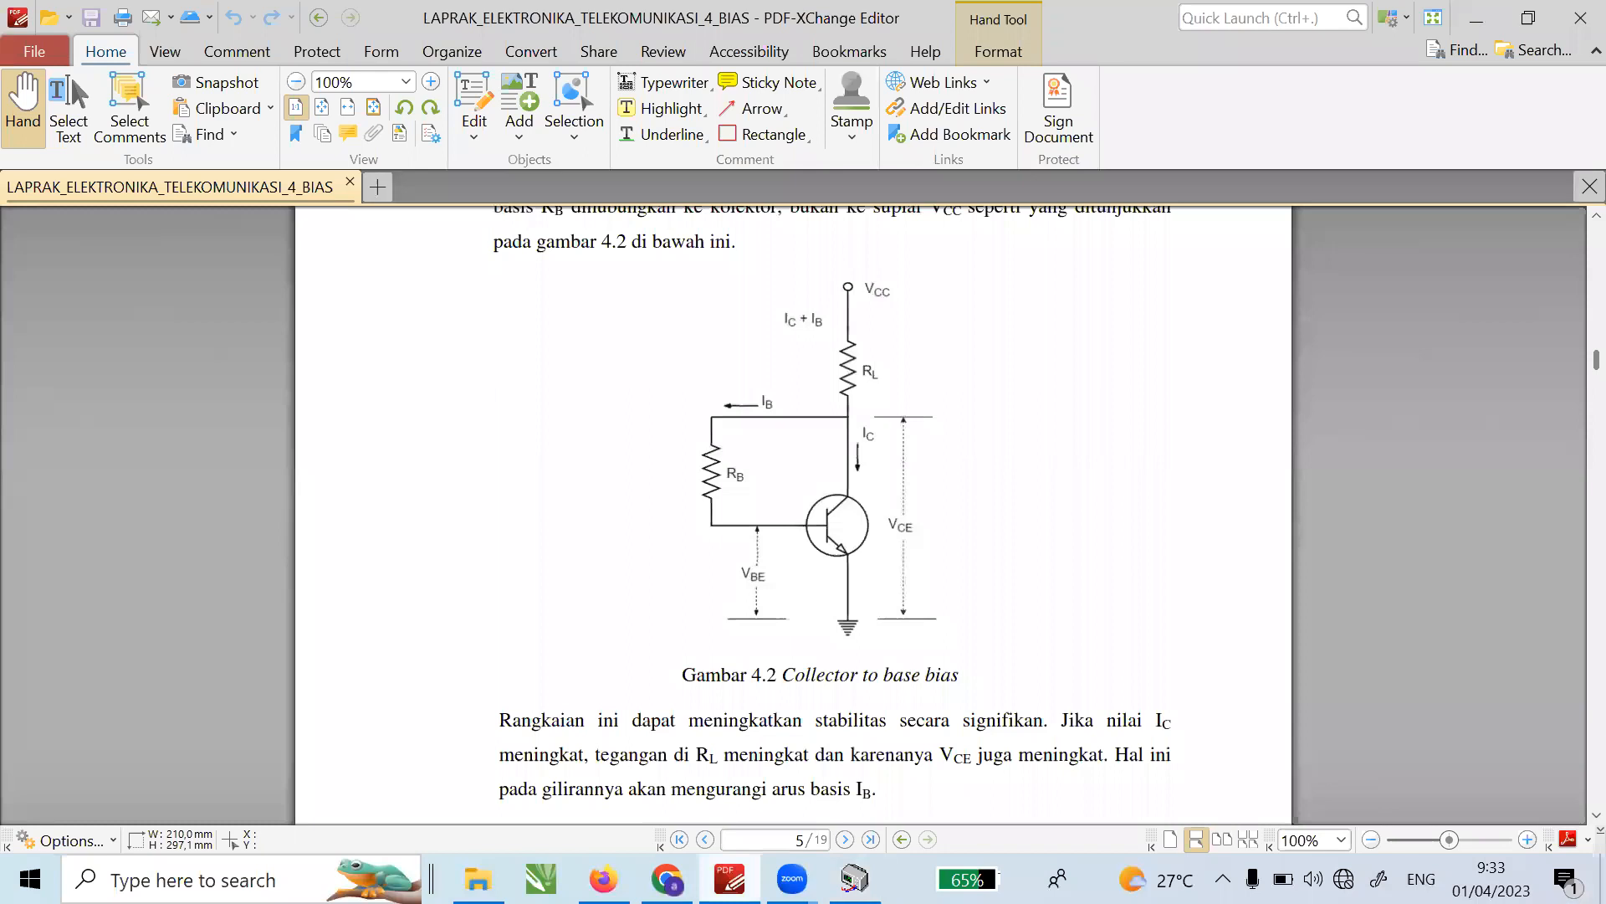
pyautogui.hotkey('alt', 'Tab')
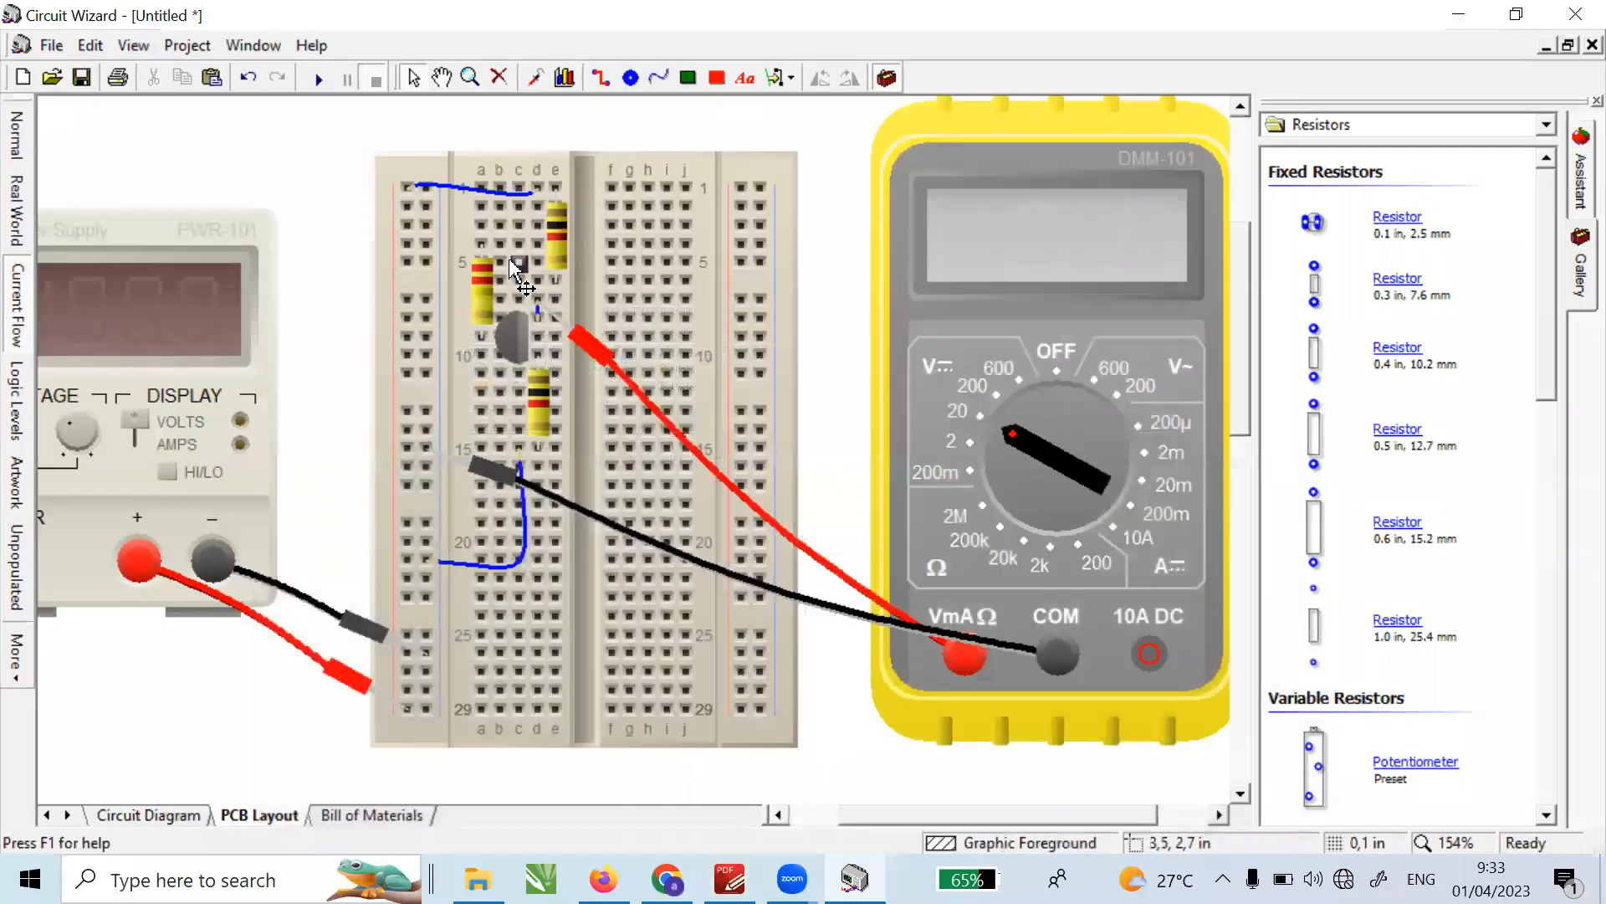
pyautogui.moveTo(499, 248); pyautogui.dragTo(536, 278)
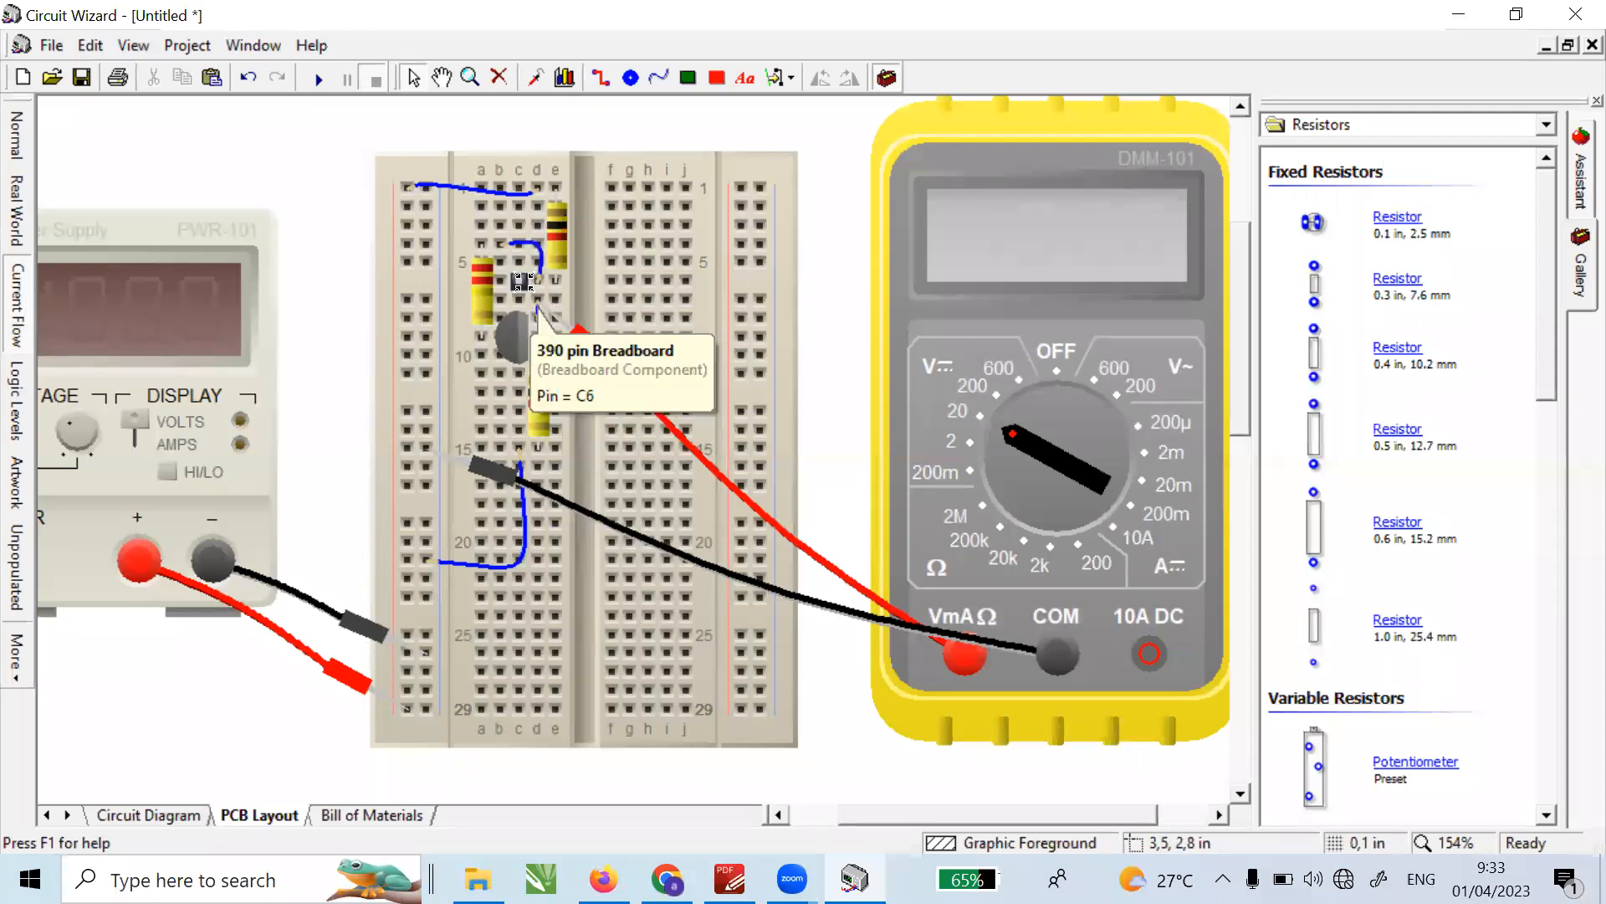
# - Wire hole C6 to the short collector jumper in column D at rows 7 and 8
pyautogui.moveTo(538, 279); pyautogui.dragTo(538, 318)
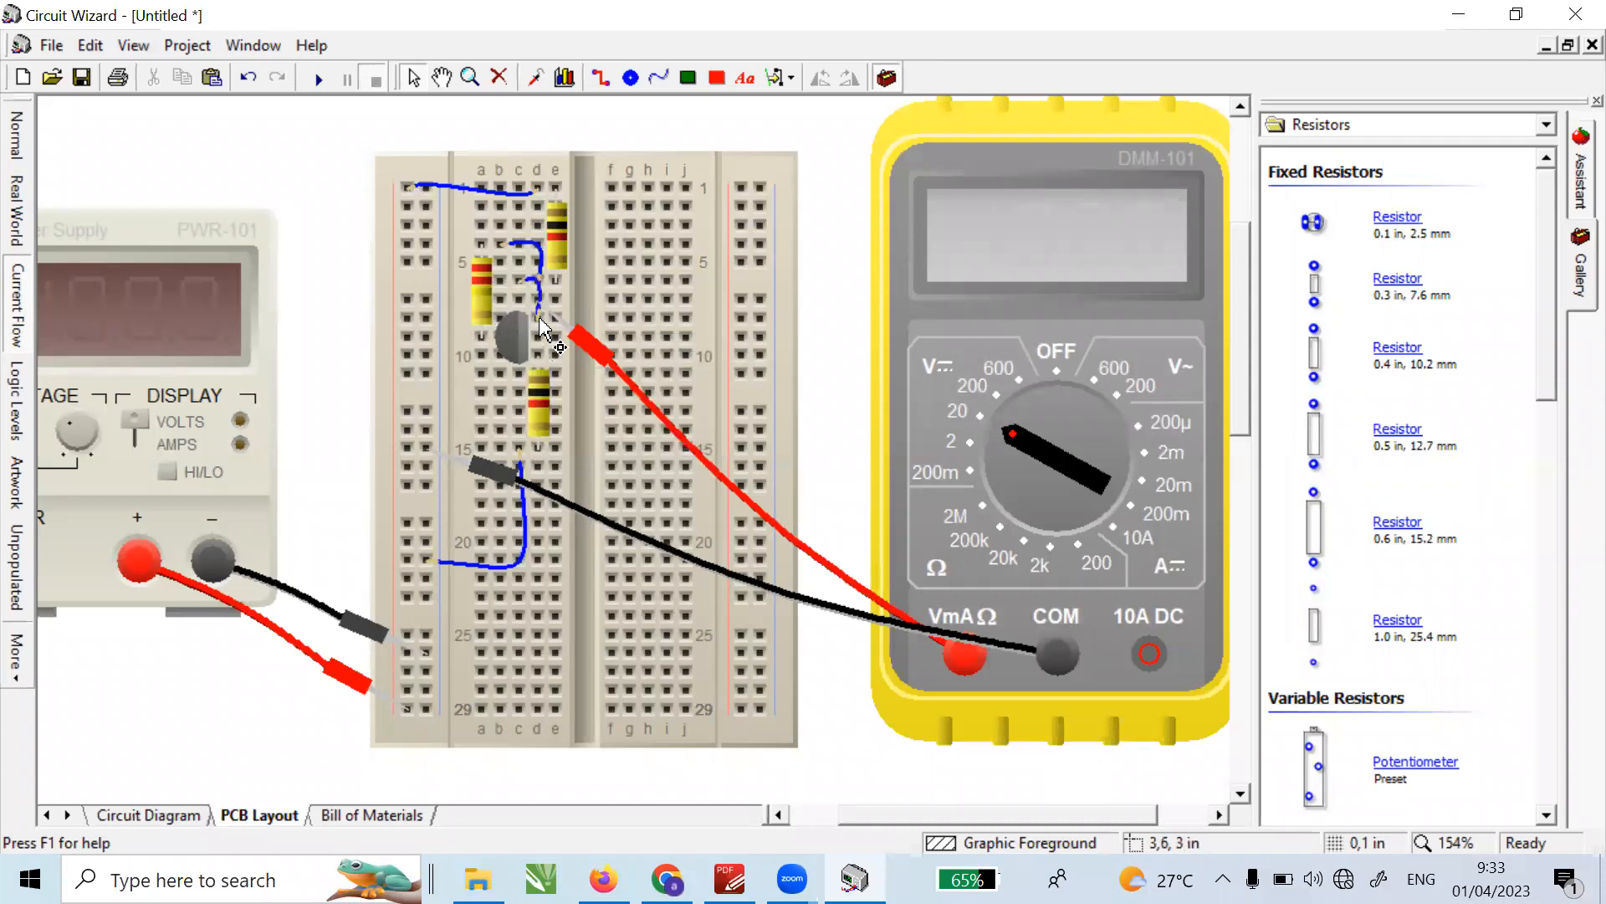
pyautogui.click(787, 338)
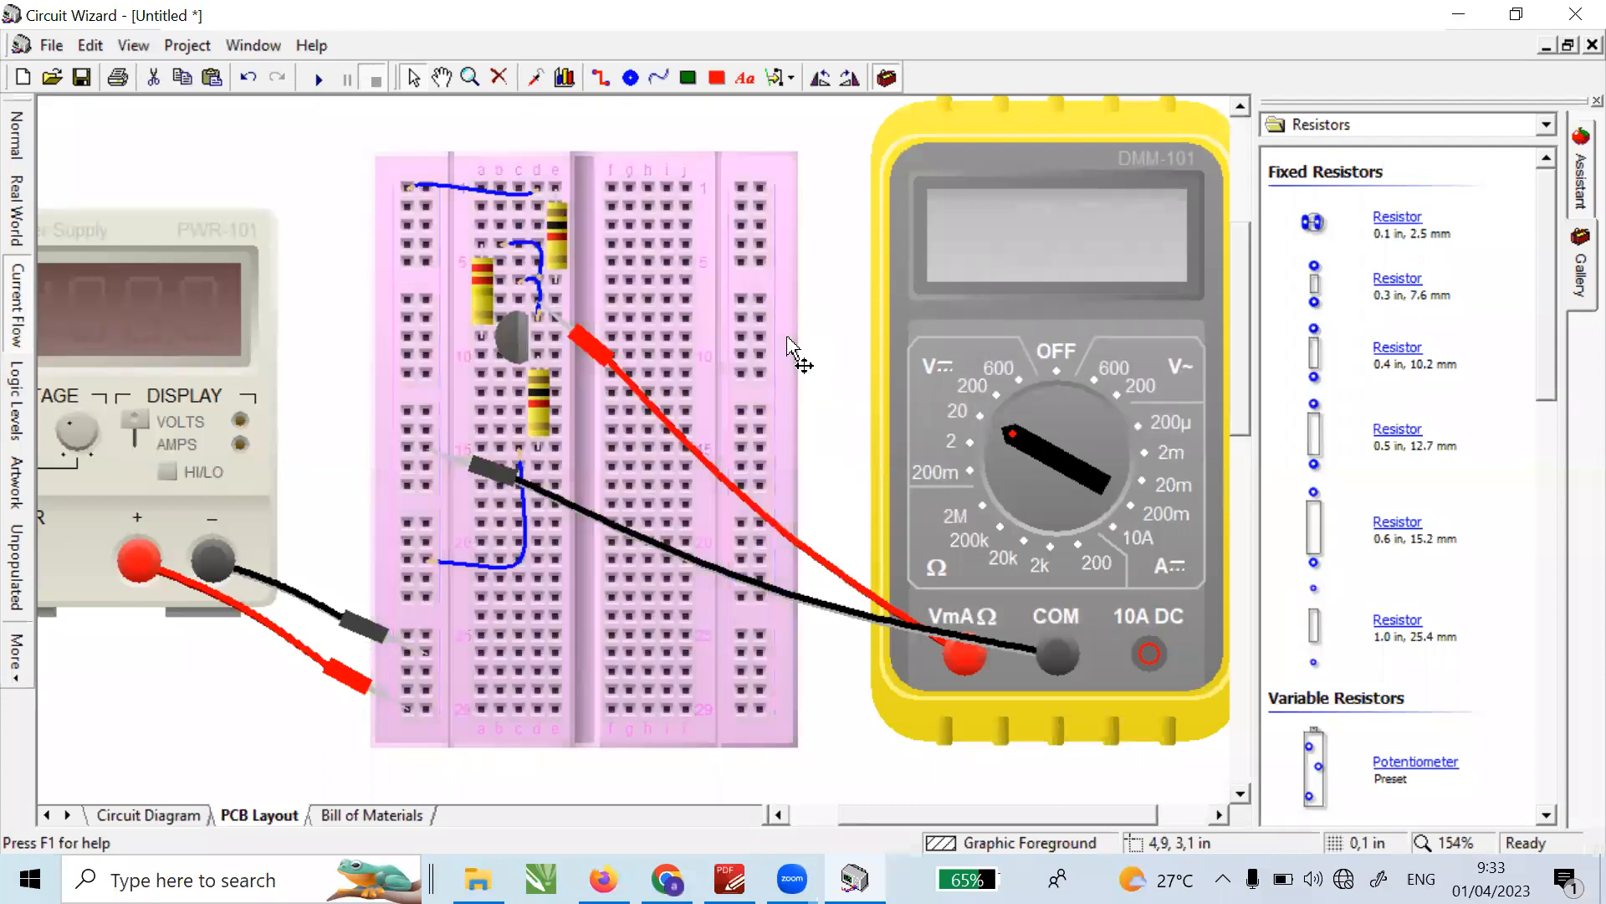
pyautogui.click(826, 361)
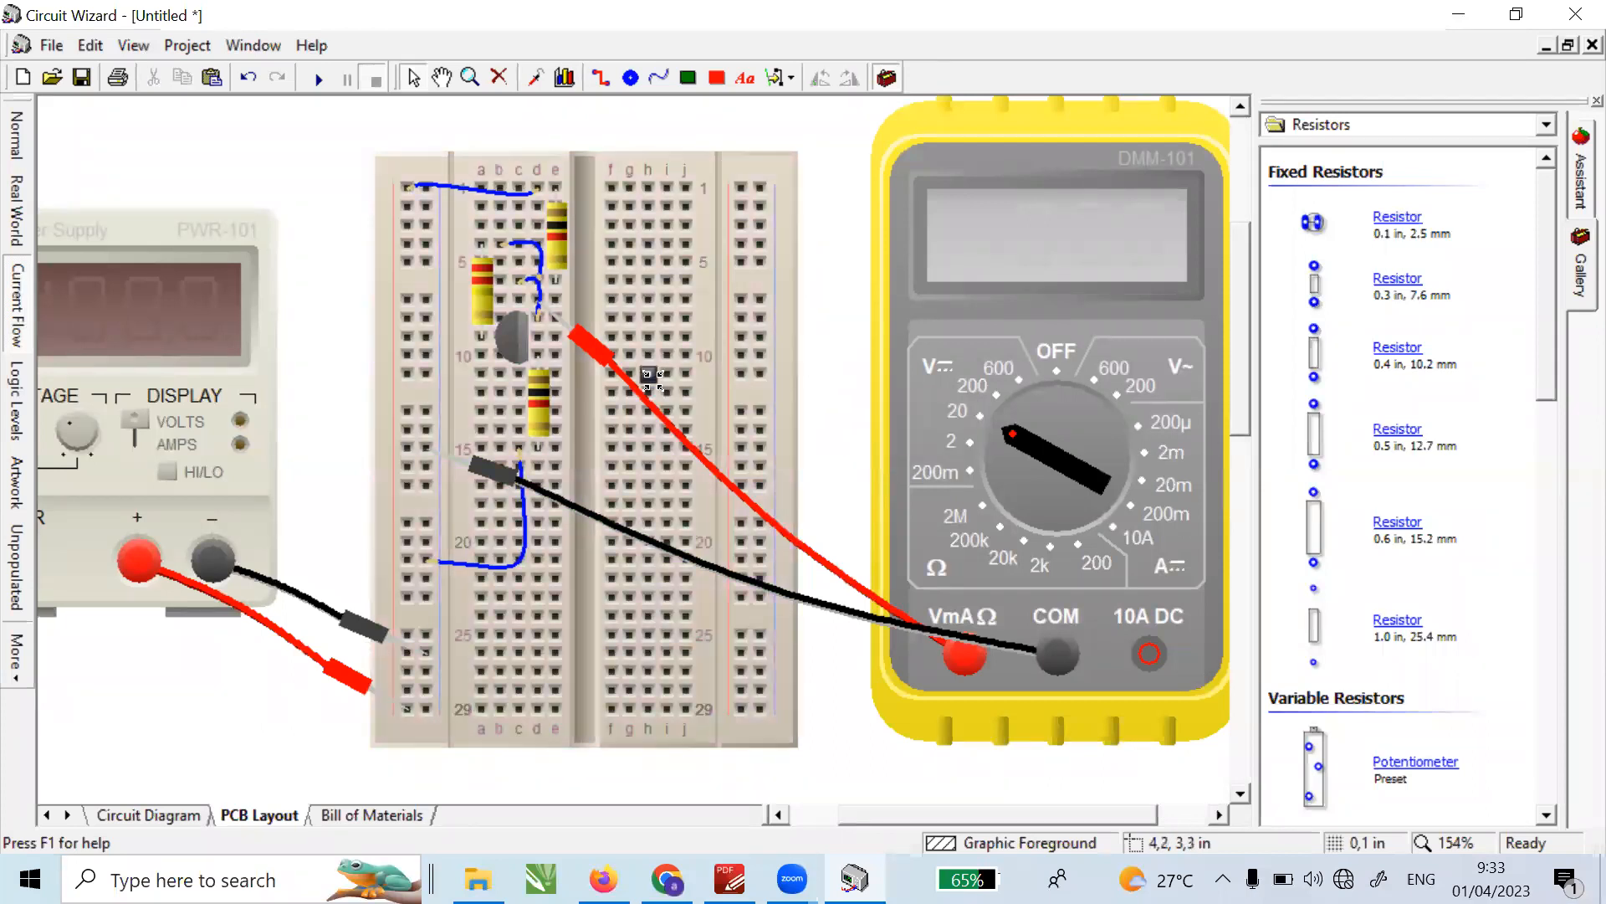
# - Delete the red and black multimeter probe leads
pyautogui.click(824, 569)
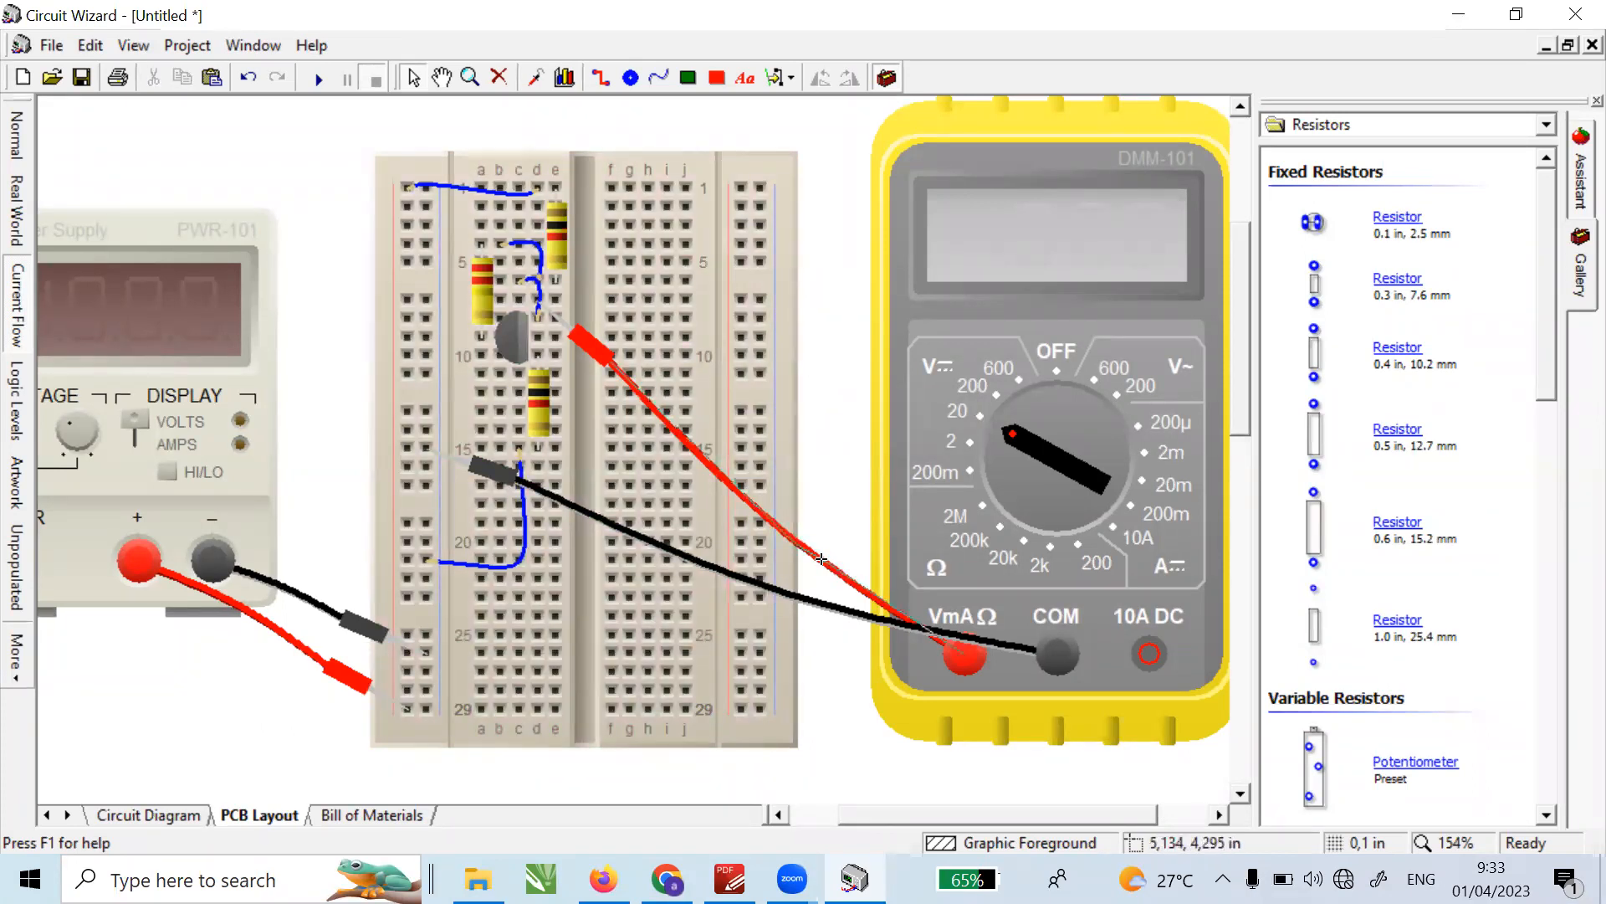
pyautogui.press('Delete')
pyautogui.click(842, 607)
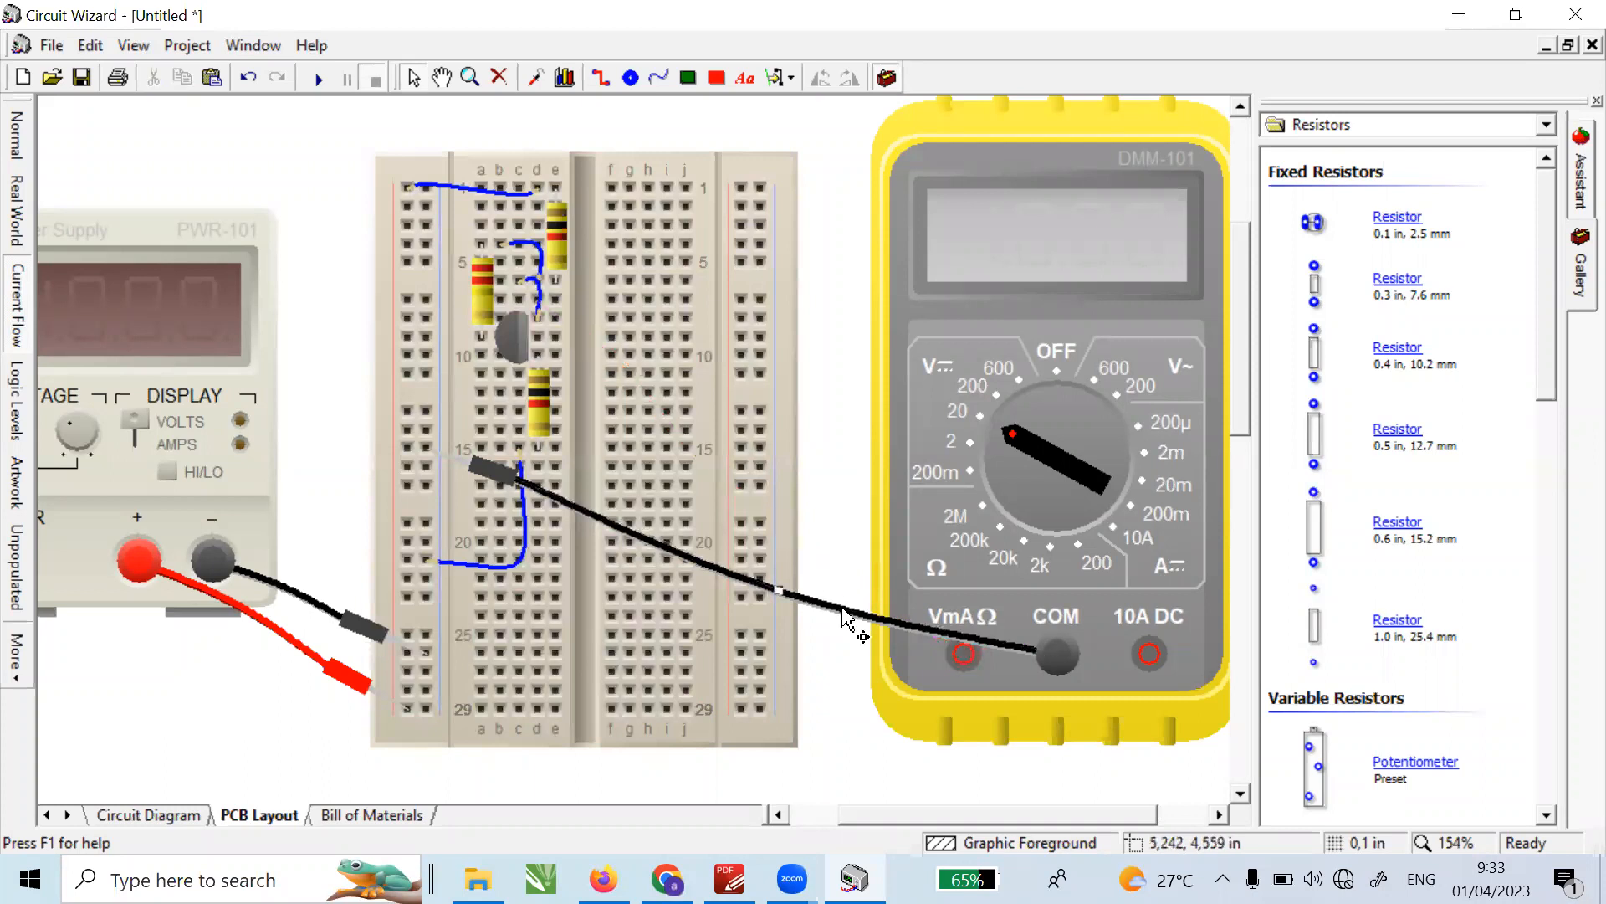
pyautogui.press('Delete')
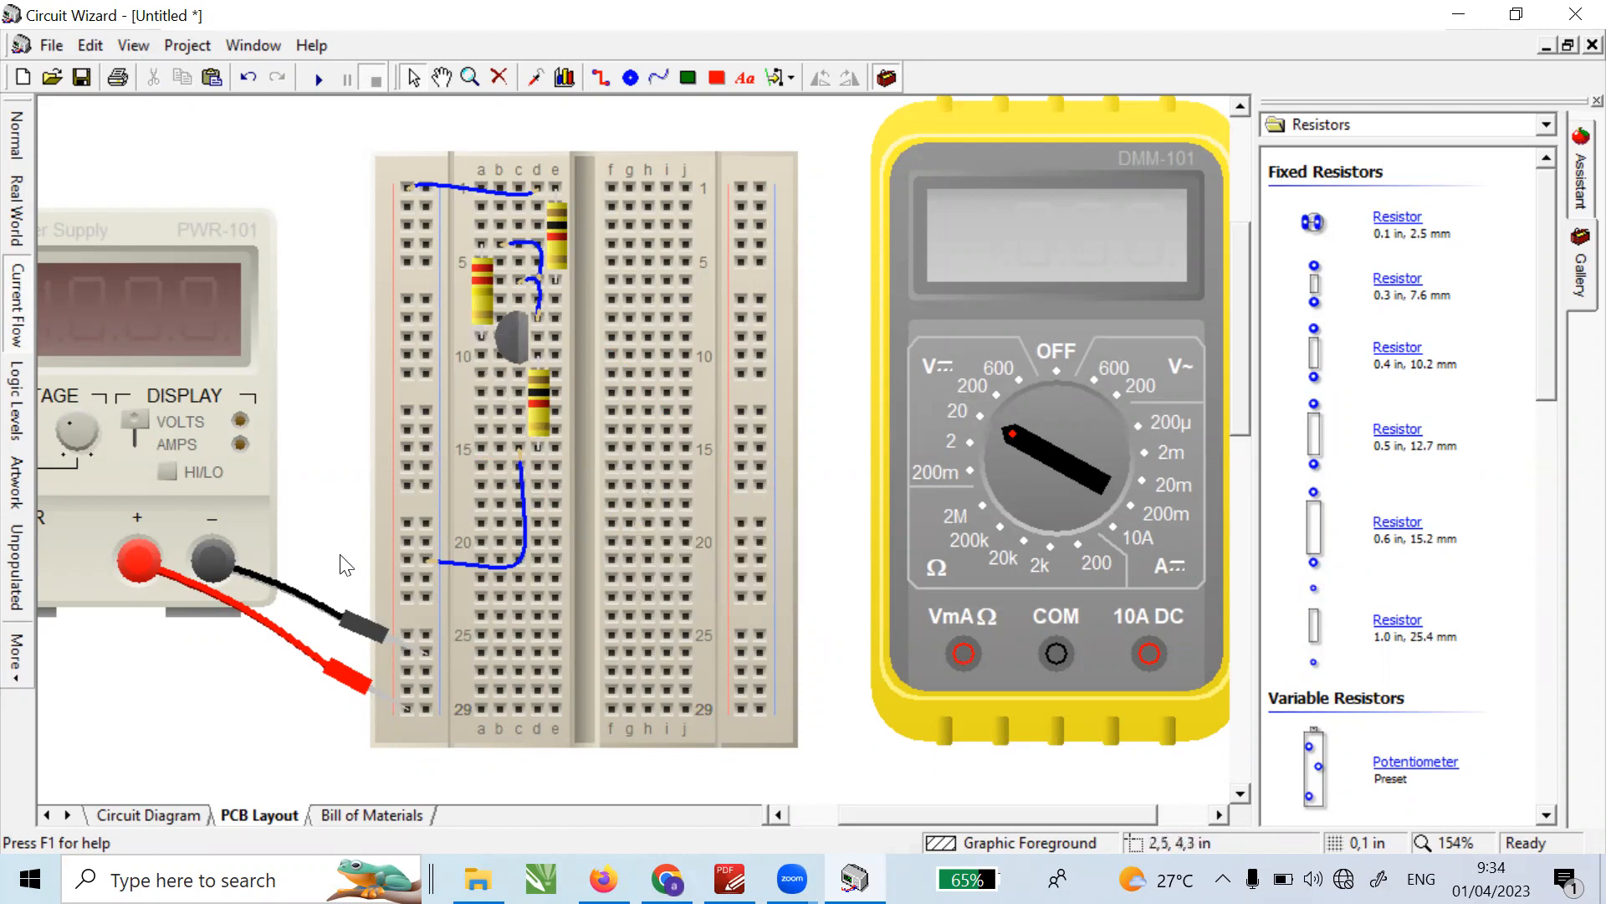
# - Run the simulation of the collector to base bias circuit briefly, stop it, and inspect the emitter resistor
pyautogui.click(318, 79)
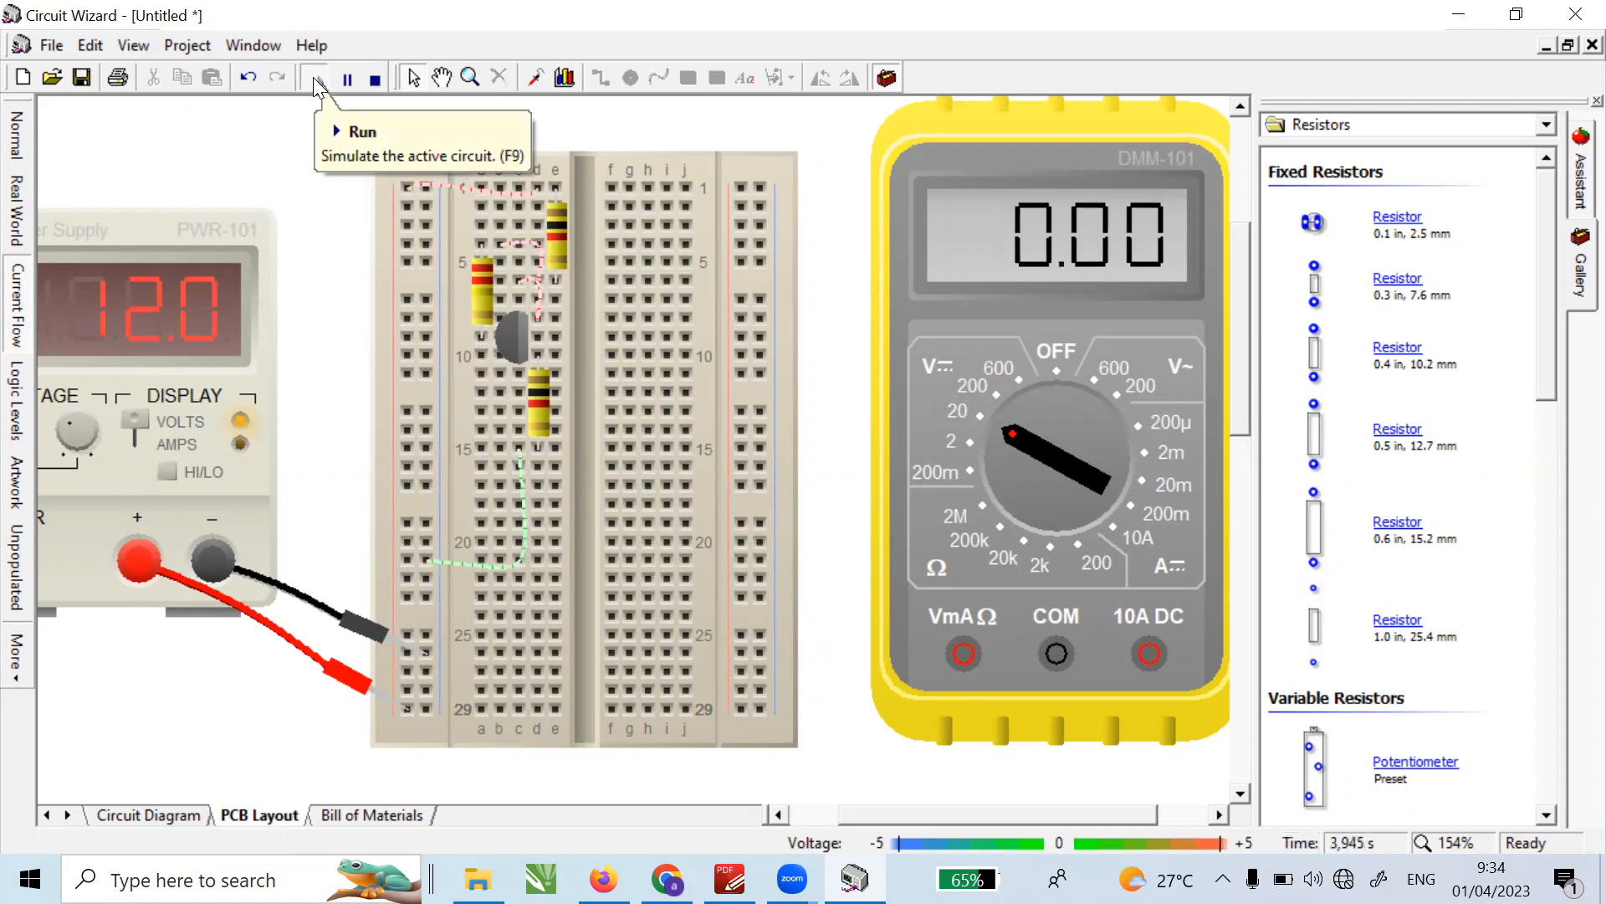
pyautogui.click(374, 79)
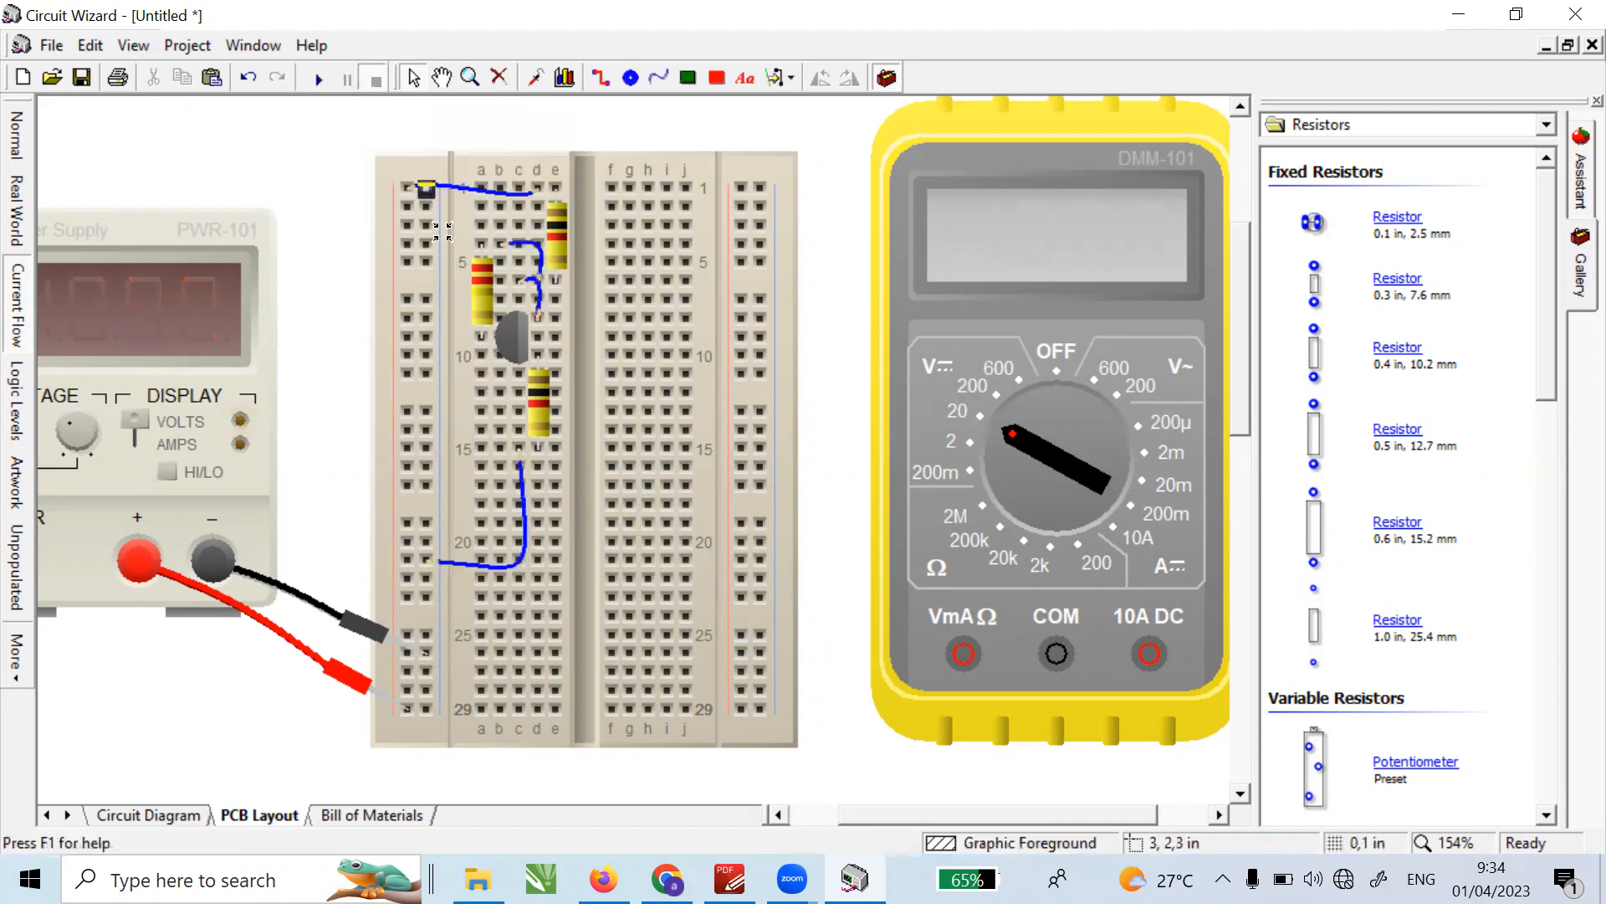
pyautogui.click(539, 421)
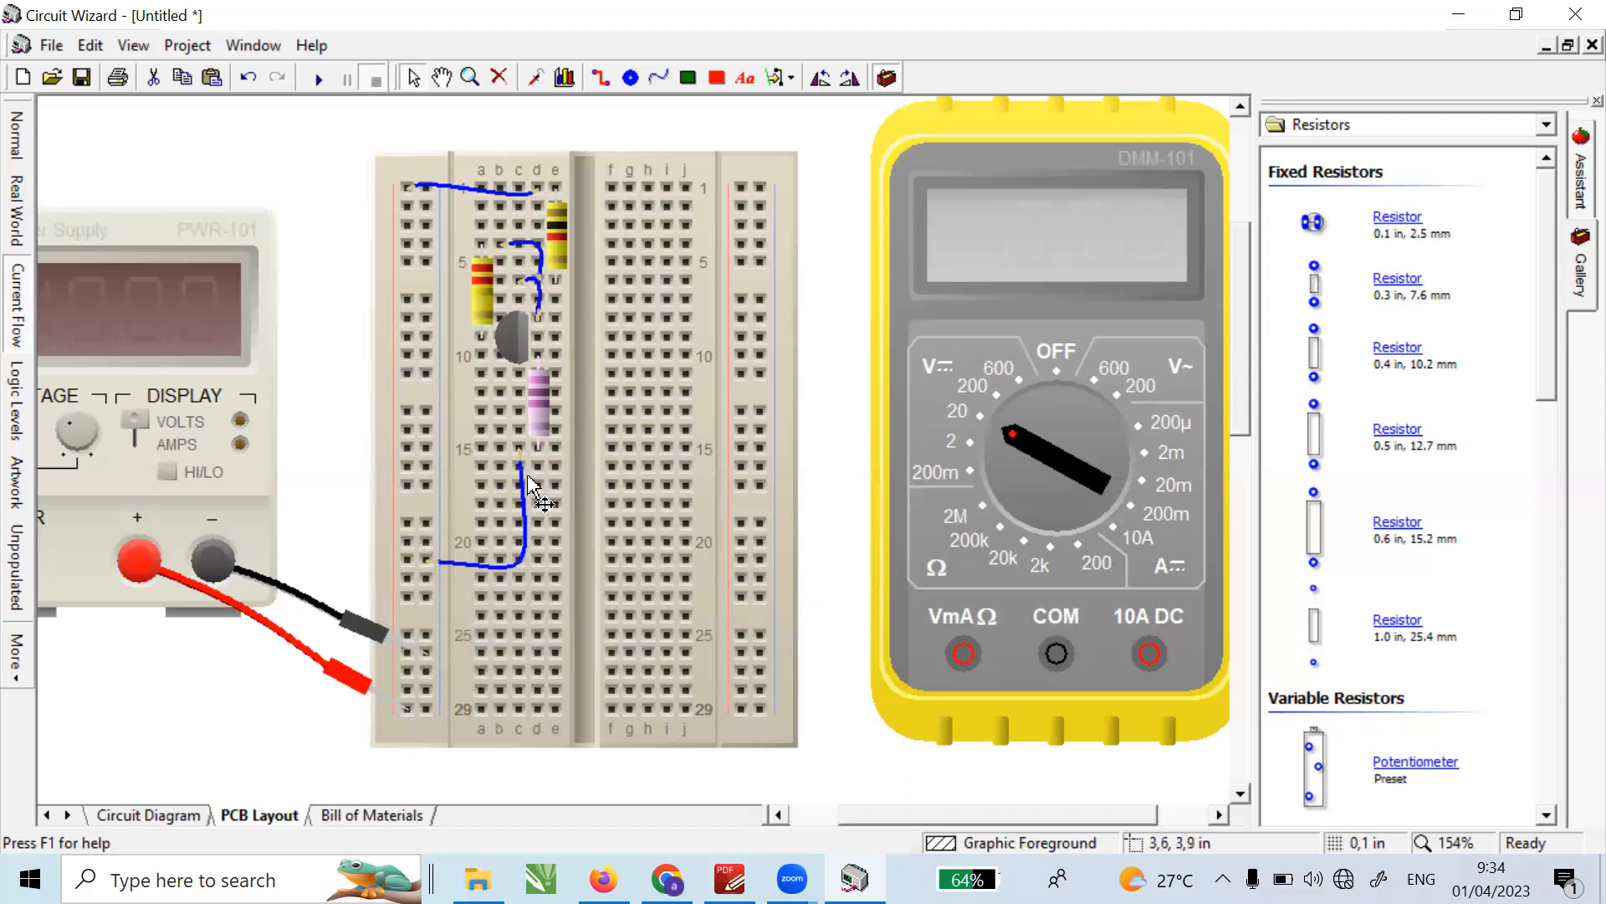
pyautogui.click(856, 365)
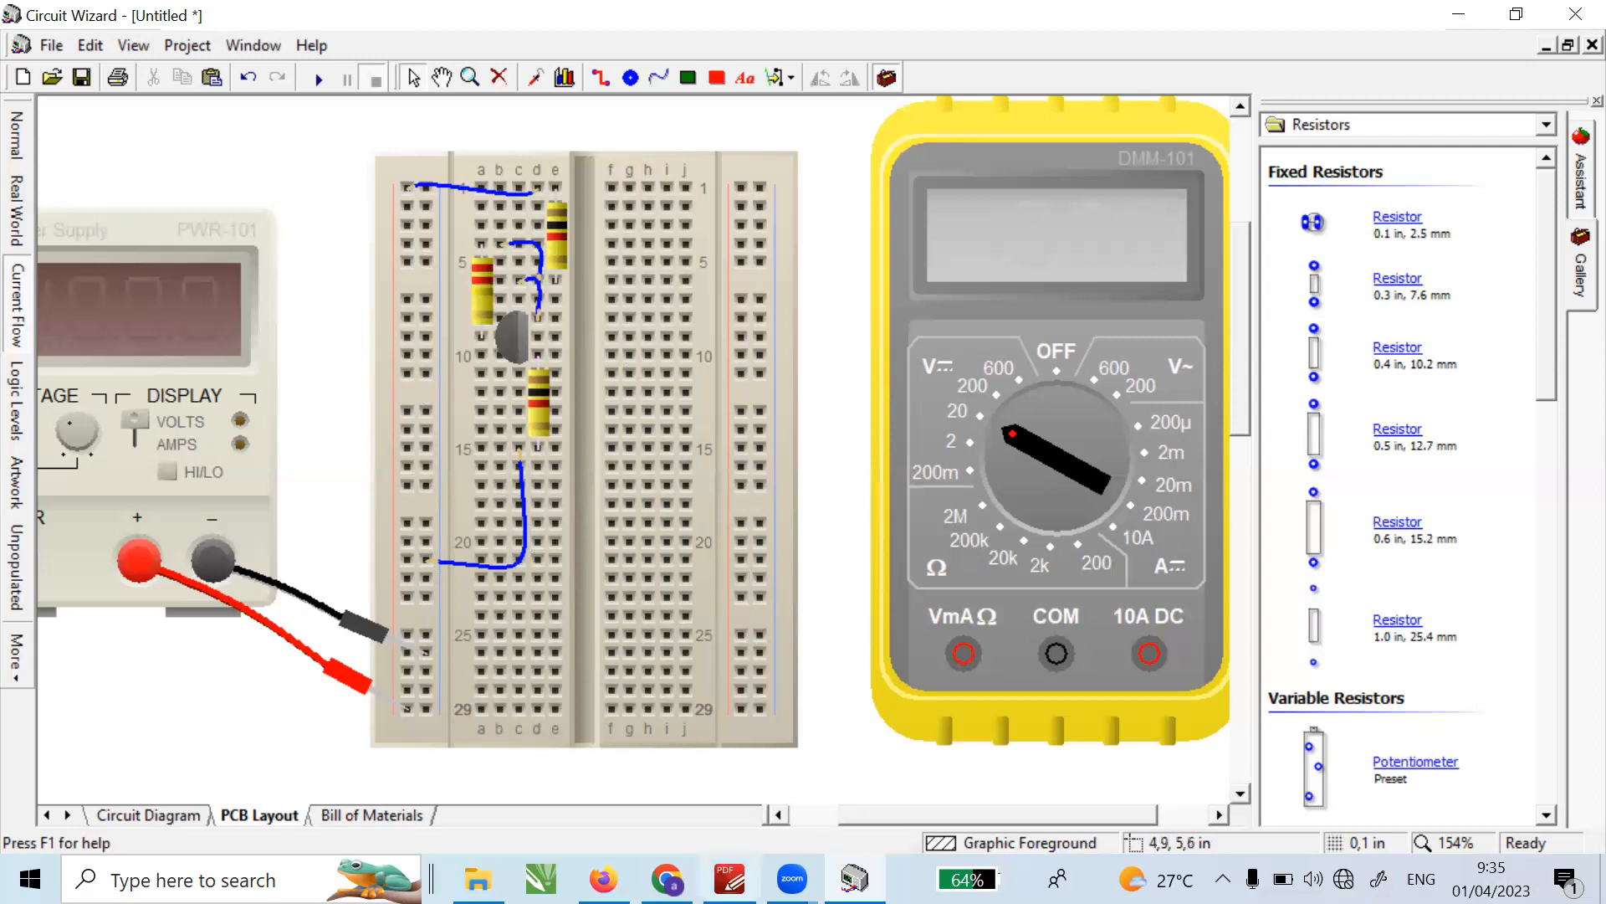
# - Switch to the PDF lab report, find the Voltage Divider Bias circuit in Gambar 4.3, and return to Circuit Wizard
pyautogui.click(728, 879)
pyautogui.scroll(-15, 650, 599)
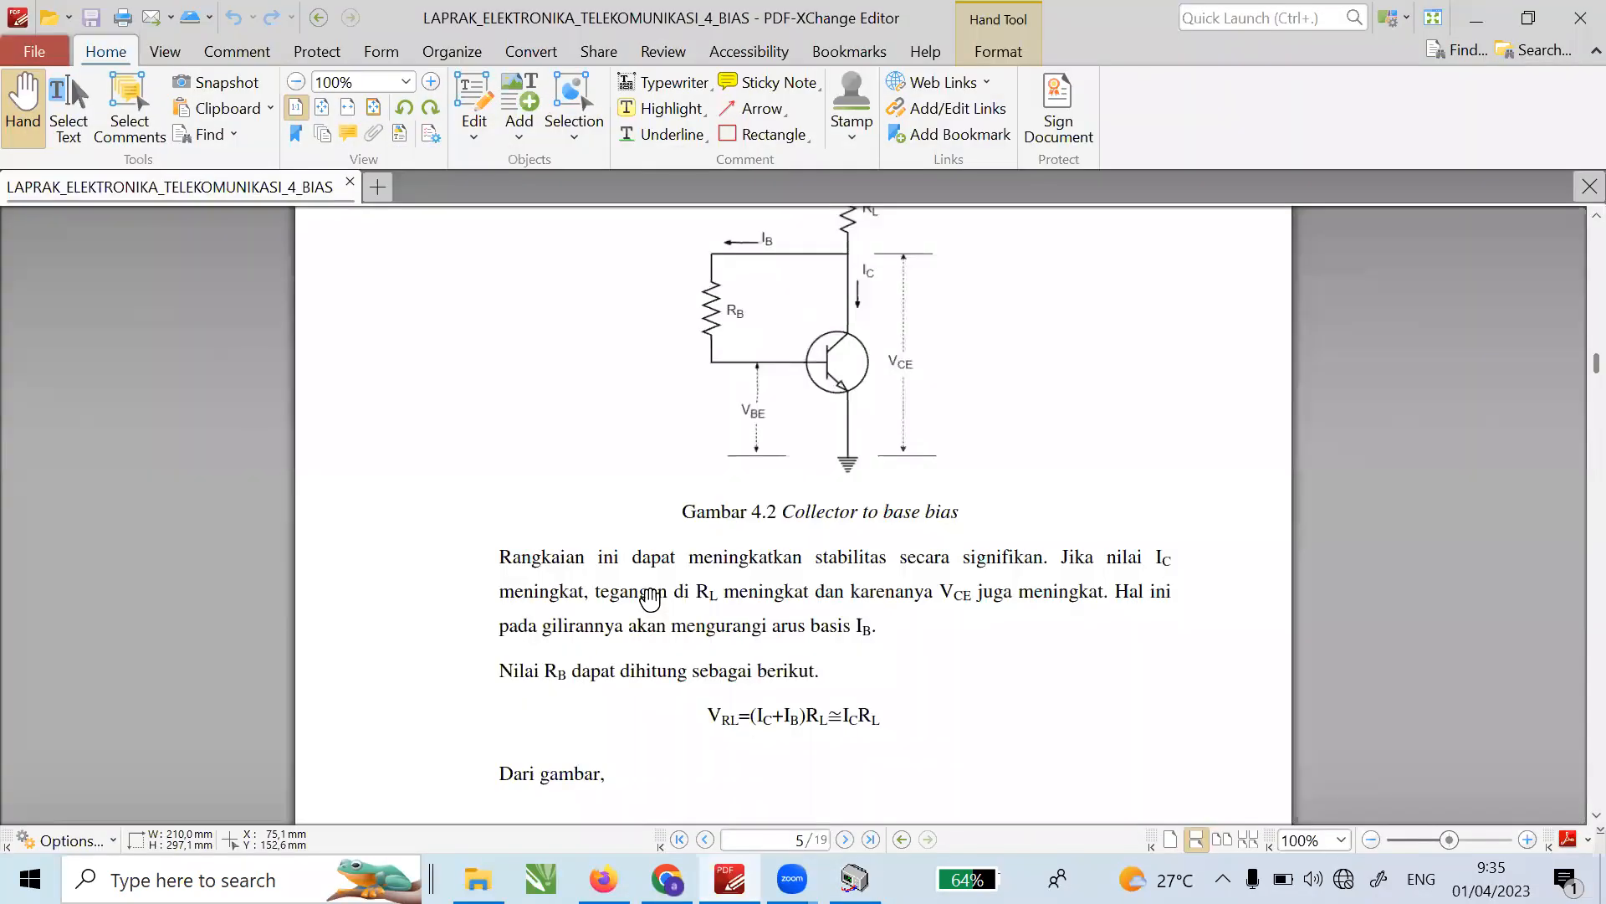
pyautogui.scroll(-5, 650, 599)
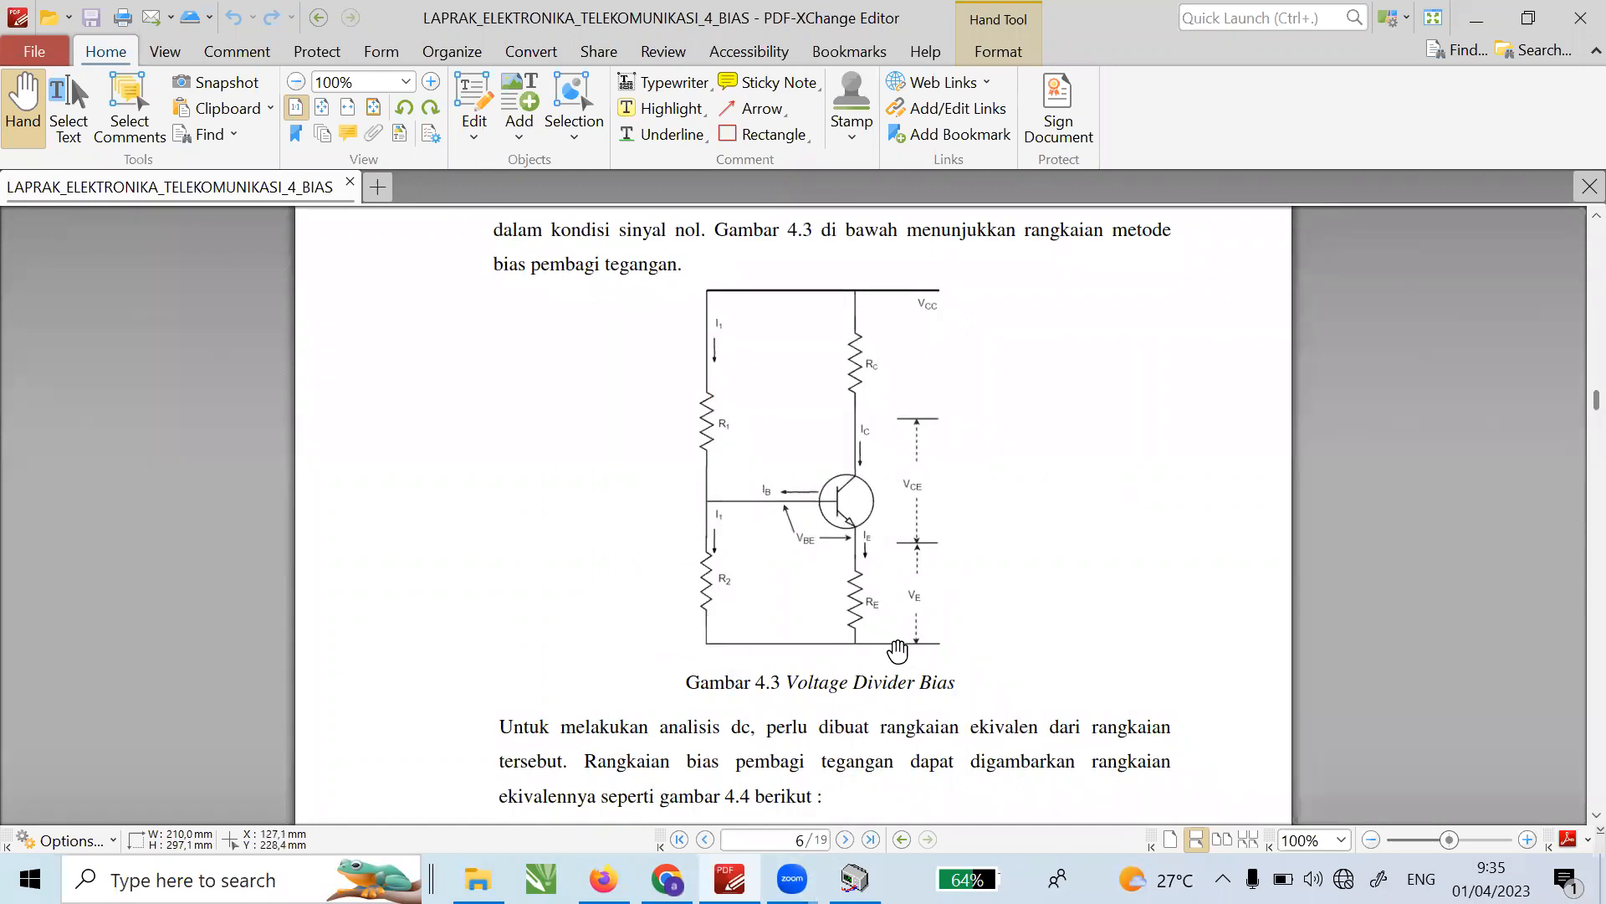
pyautogui.click(855, 878)
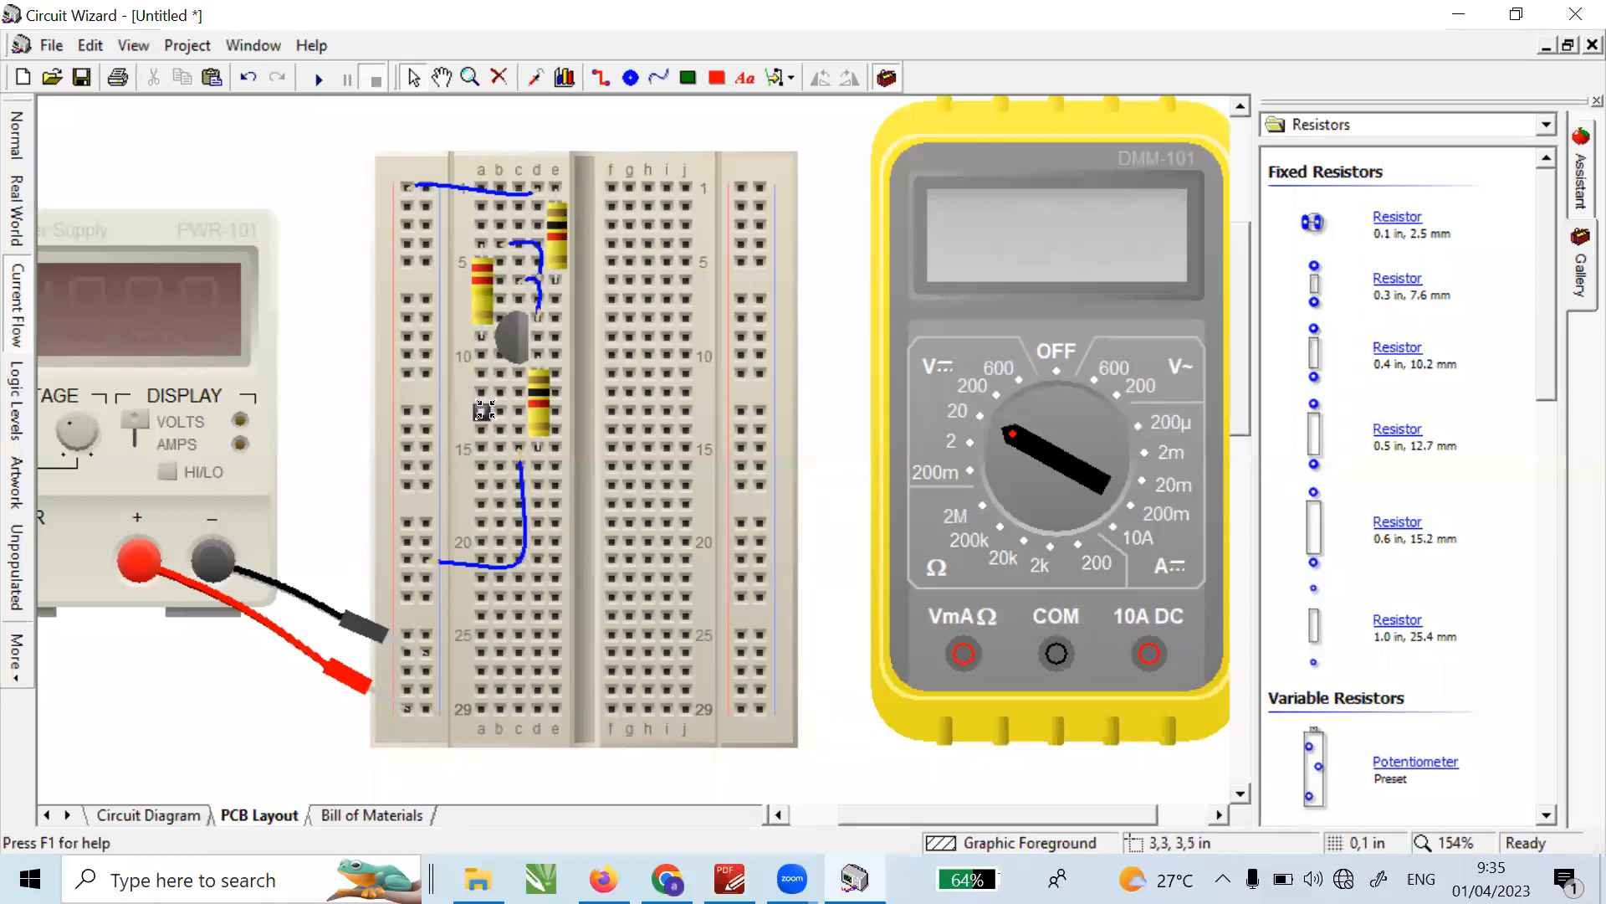
# - Place a copy of the emitter resistor in column A between rows 11 and 16, and wire A9 to A11
pyautogui.click(547, 407)
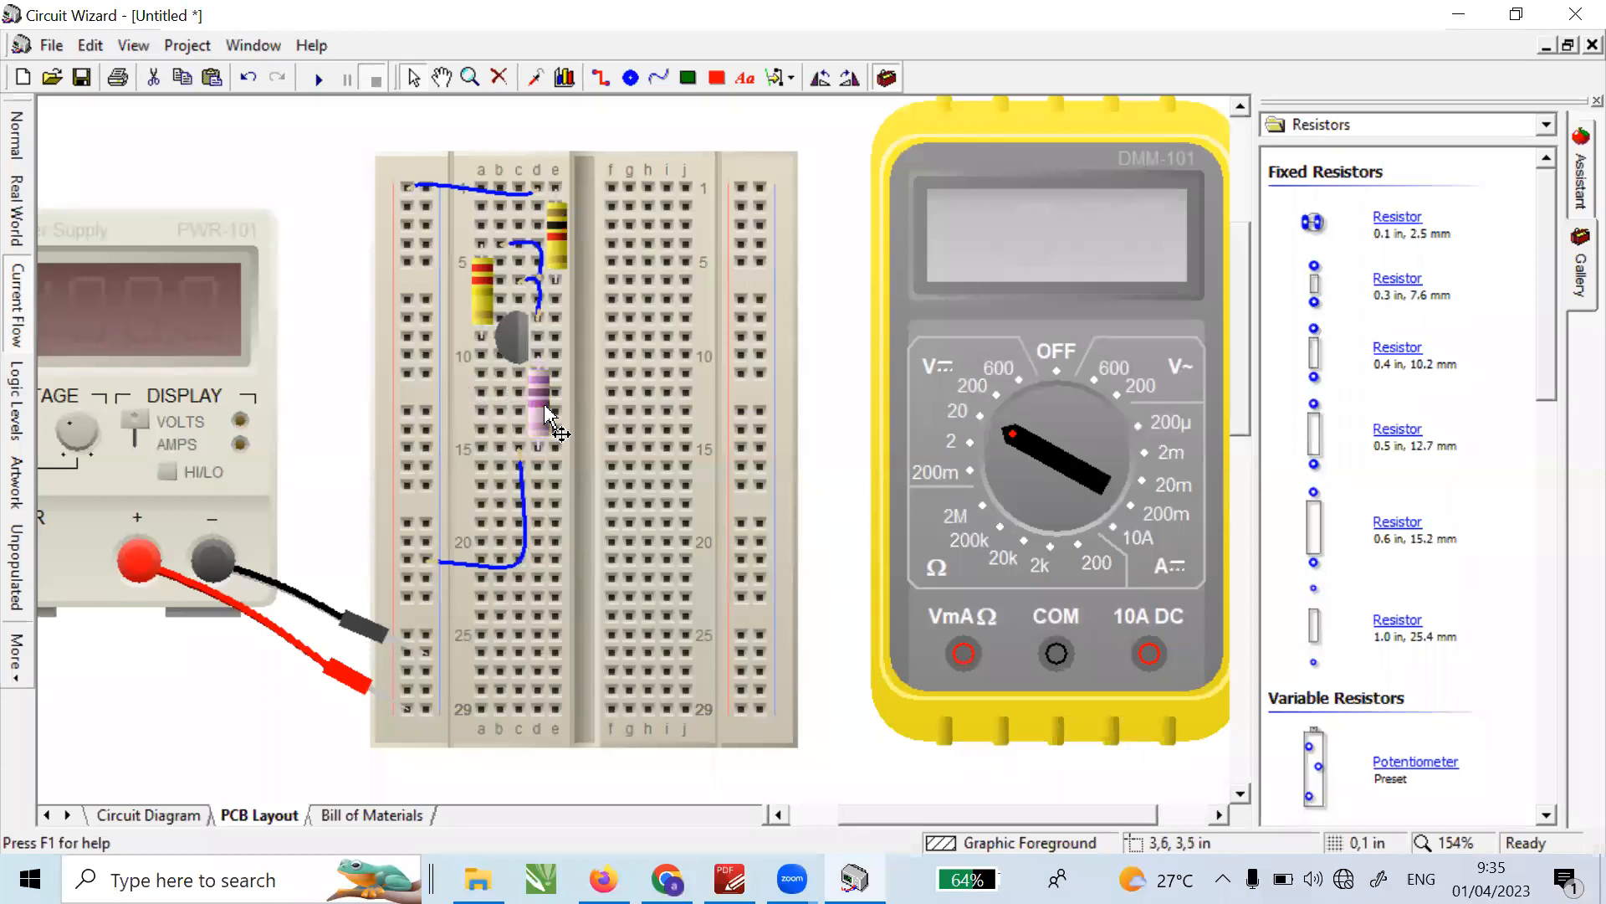
pyautogui.moveTo(539, 406); pyautogui.dragTo(478, 431)
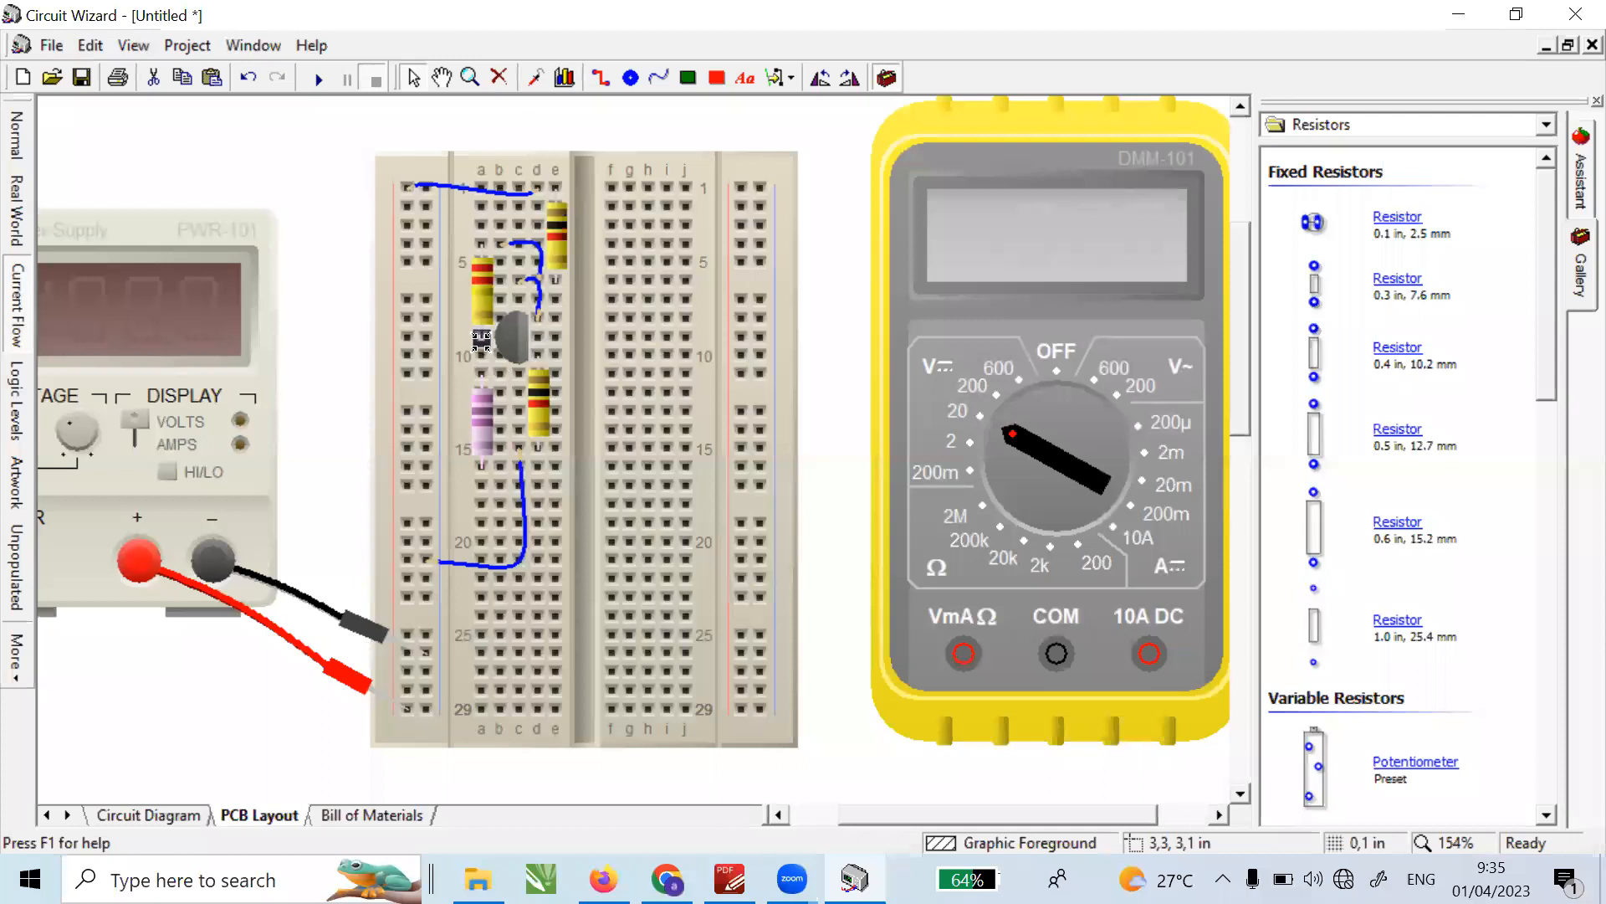
pyautogui.click(482, 376)
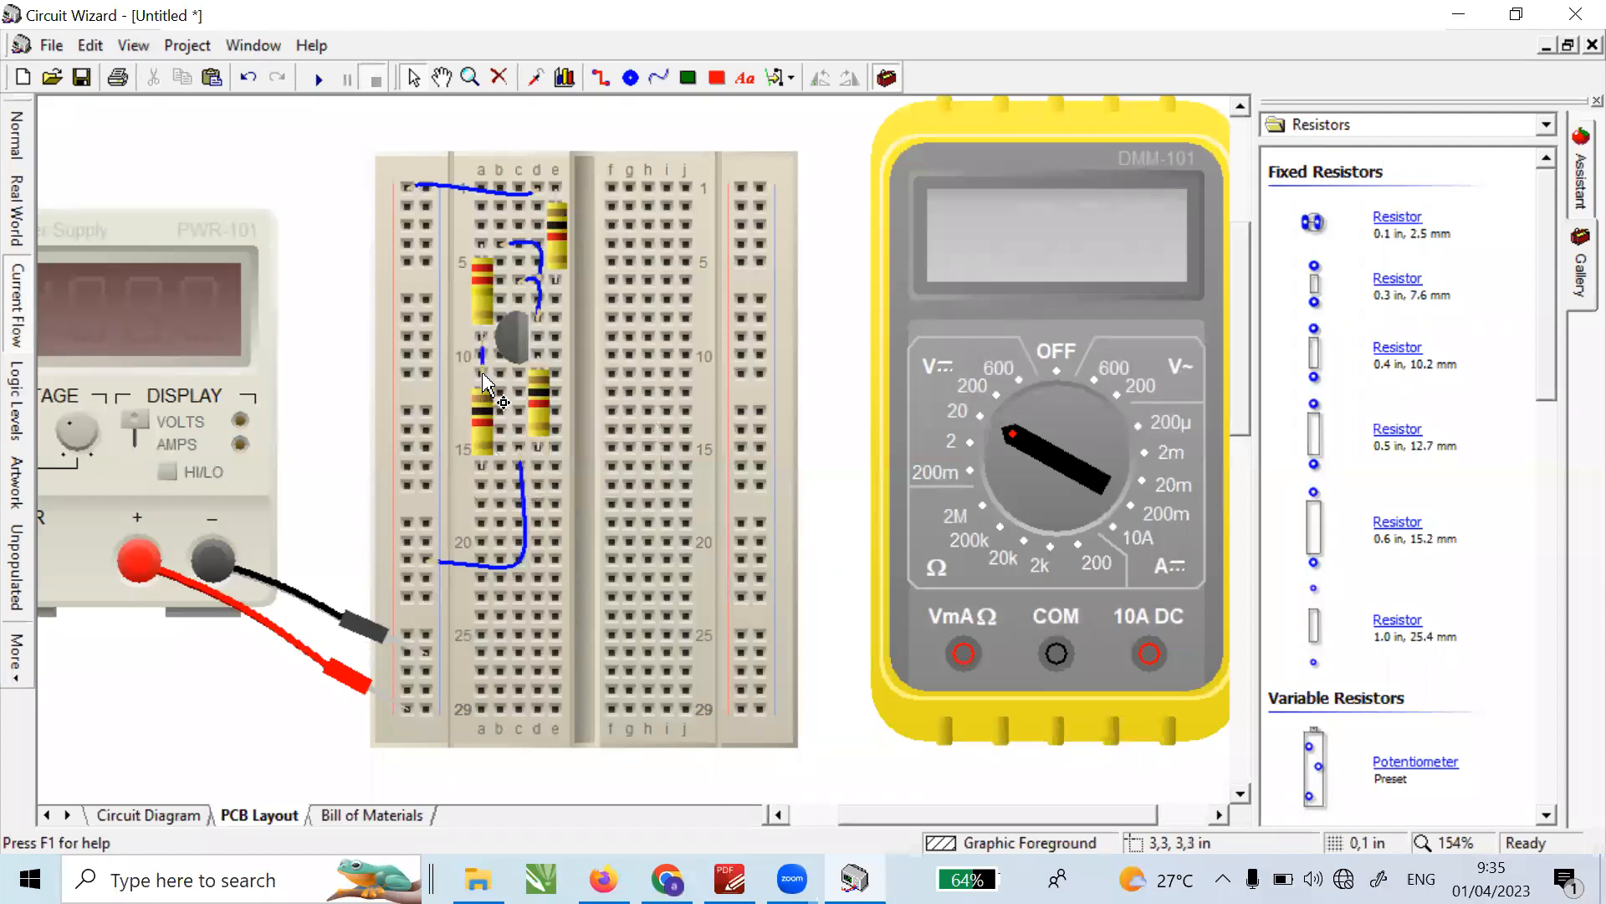
# - Recheck Gambar 4.3 in the PDF report, and wire the lower end of the new column A resistor to the blue negative rail
pyautogui.click(728, 877)
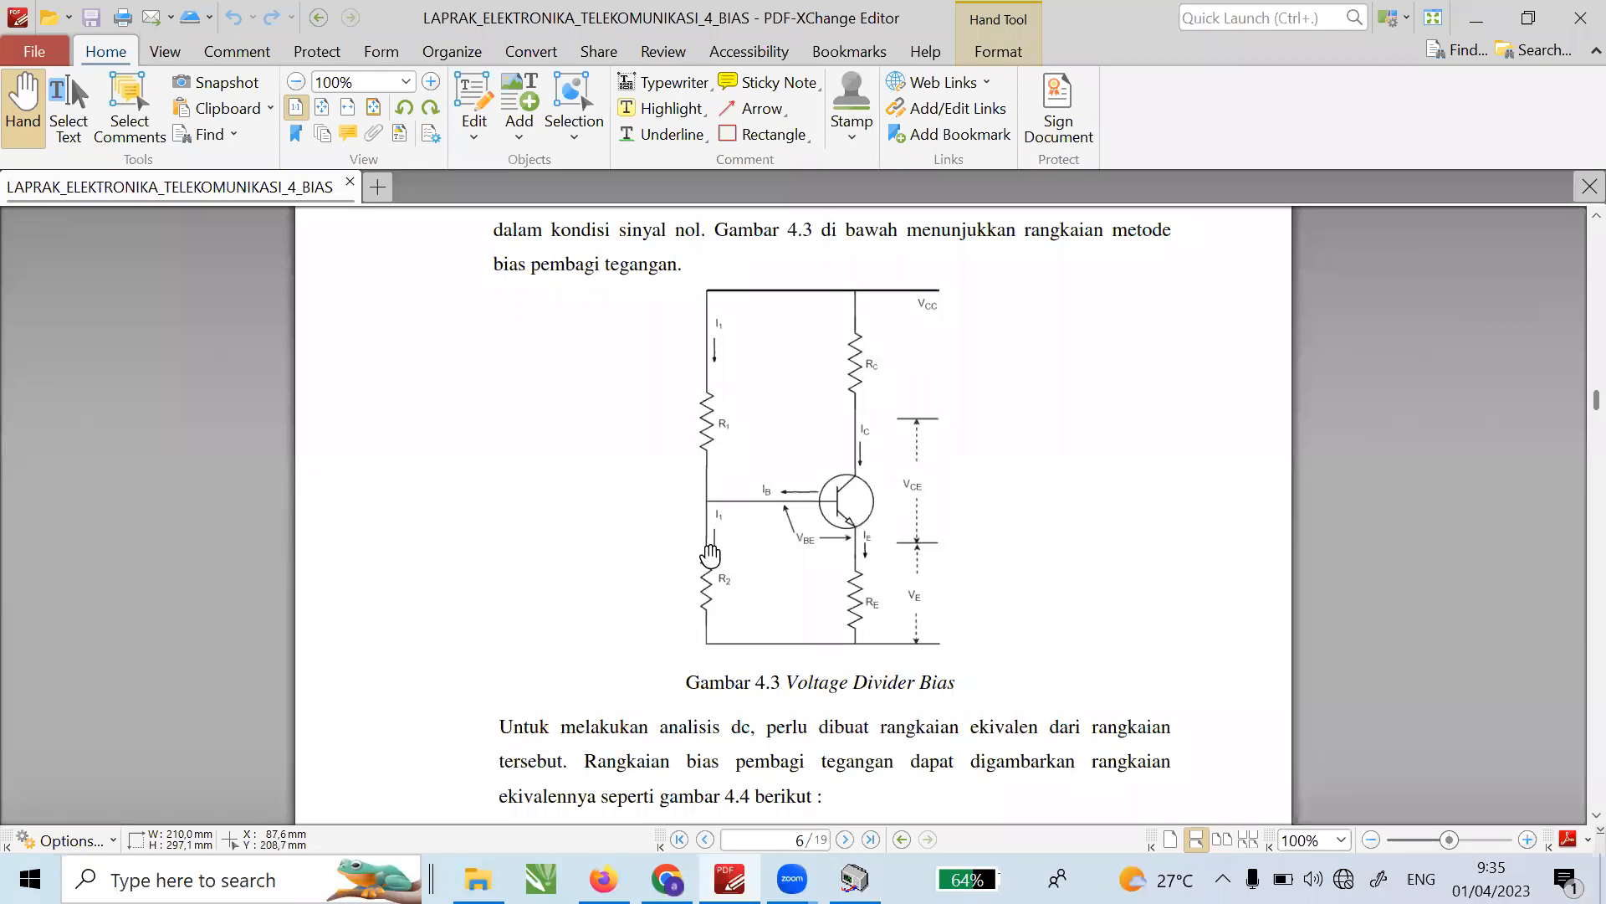
pyautogui.click(728, 876)
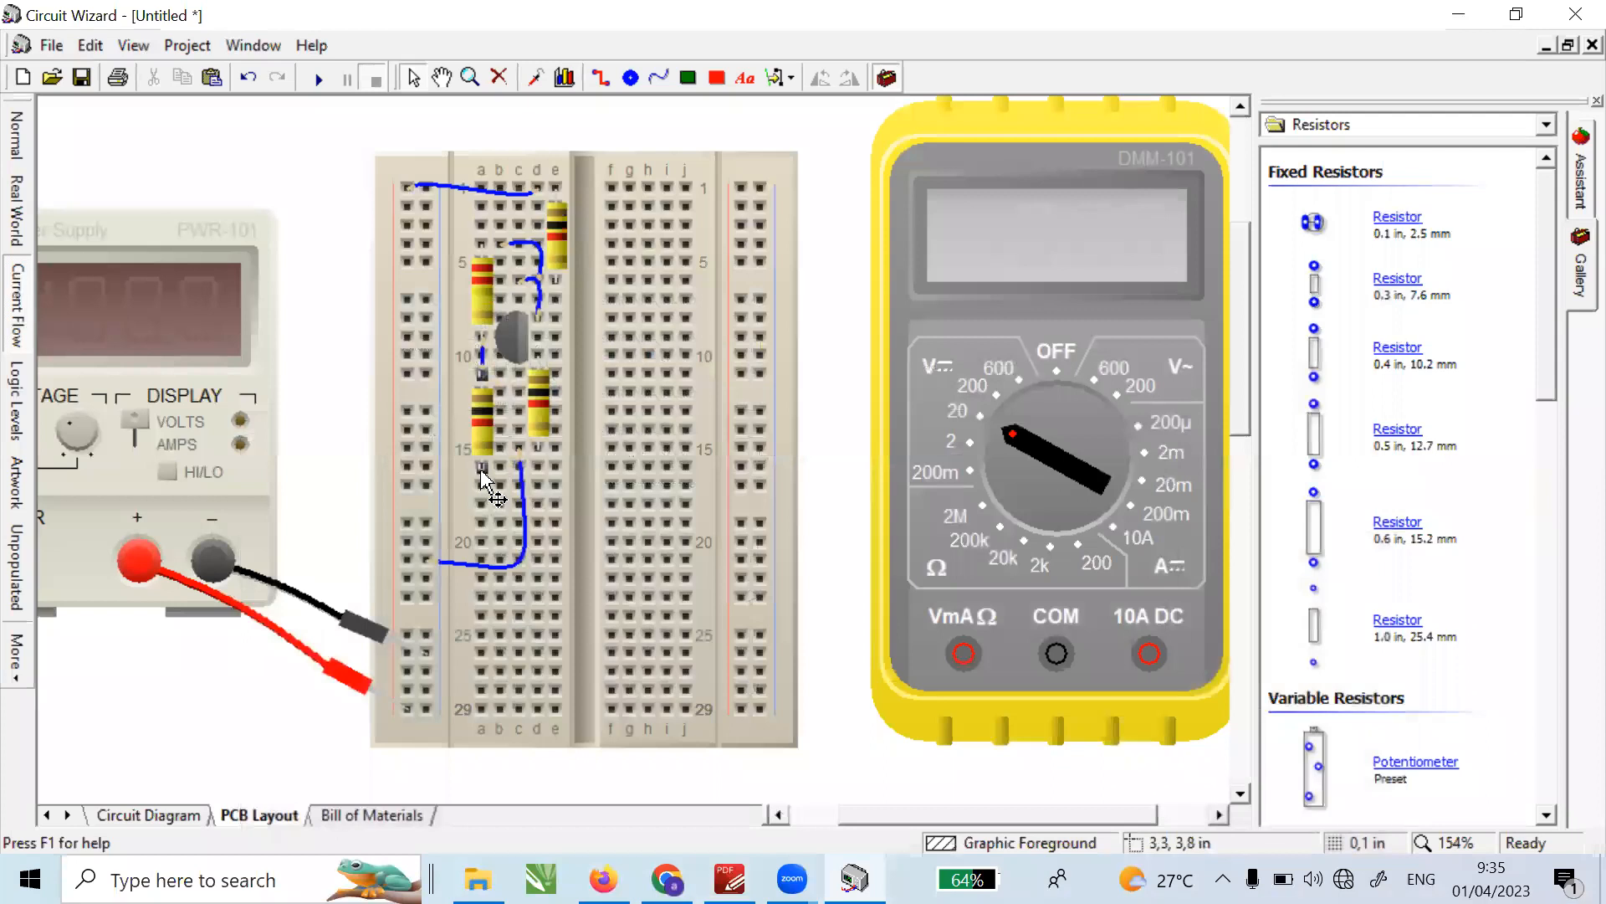
pyautogui.click(482, 467)
pyautogui.moveTo(482, 470); pyautogui.dragTo(436, 478)
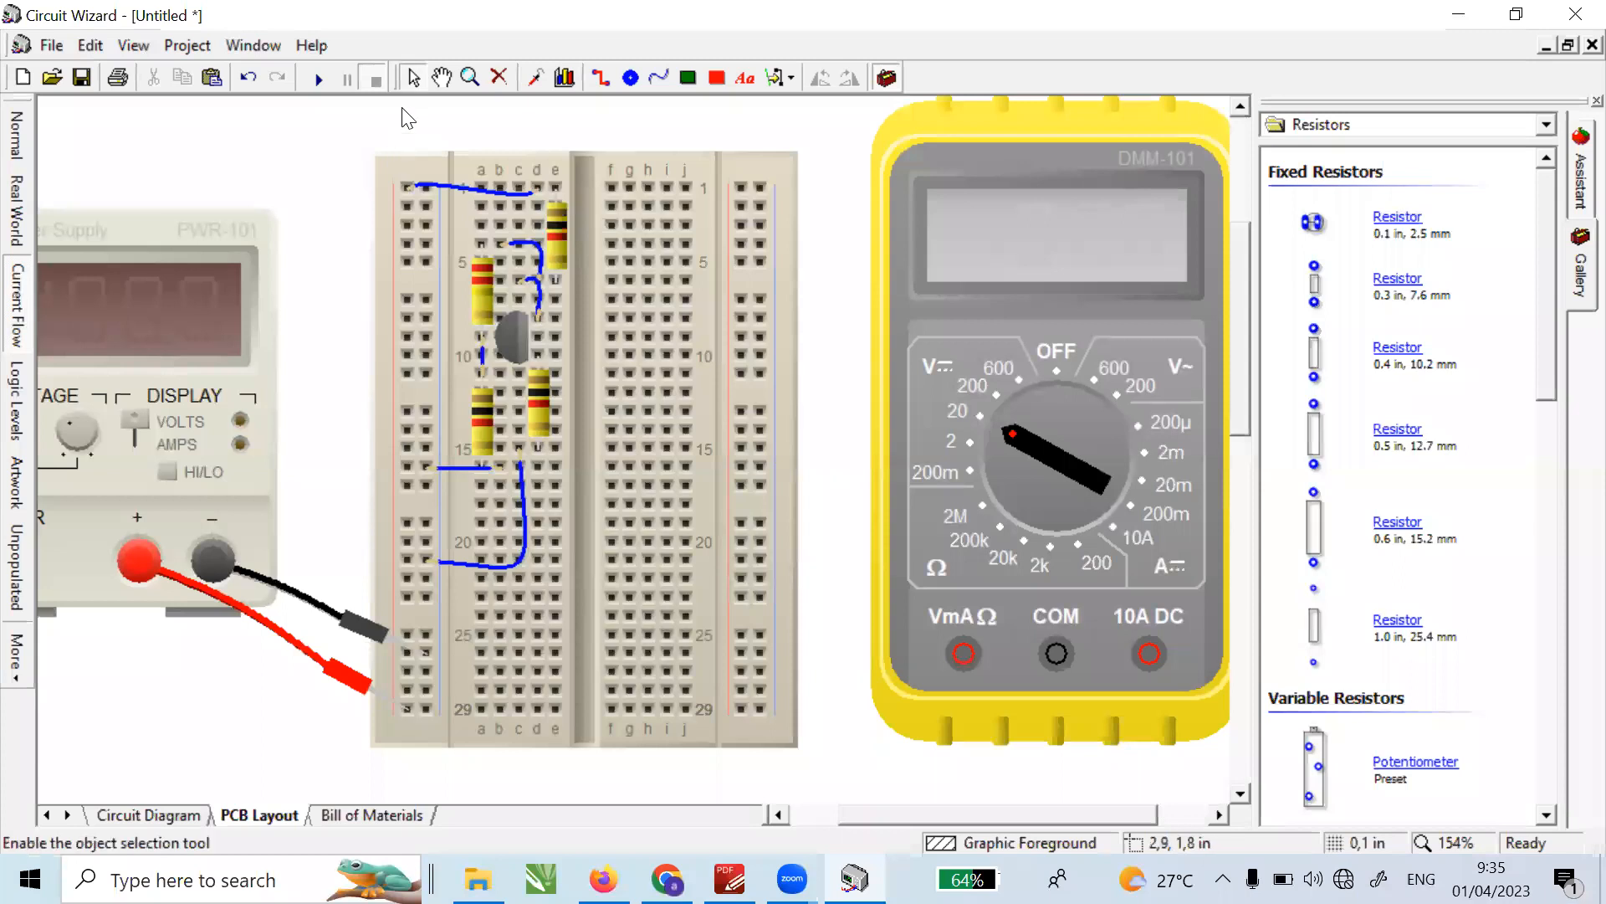
pyautogui.rightClick(363, 241)
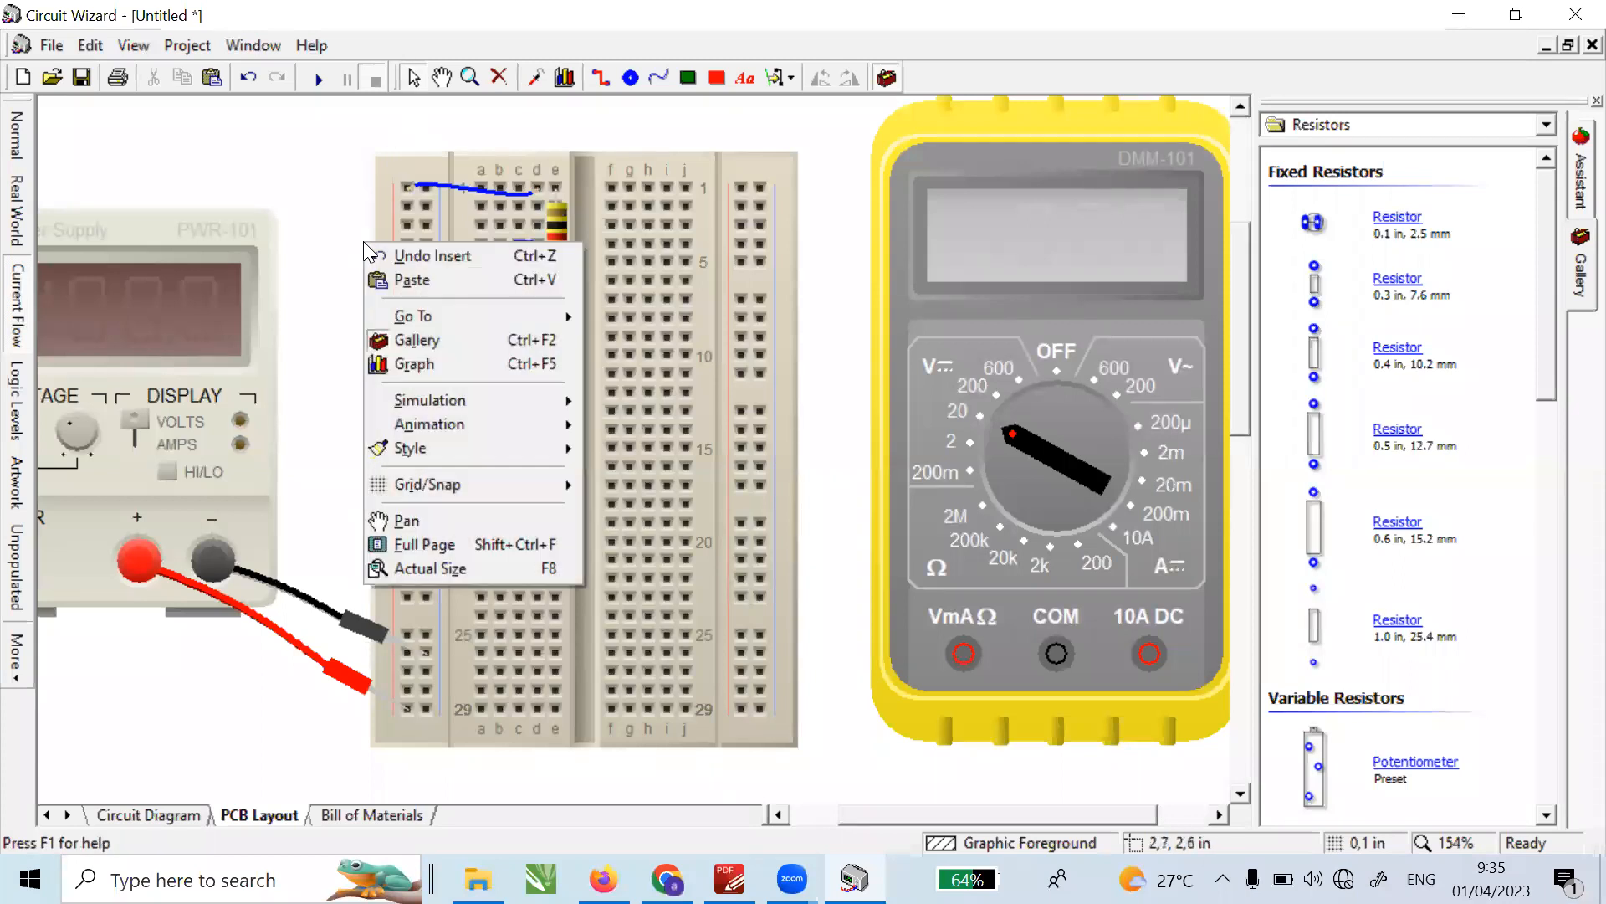
pyautogui.hotkey('ctrl', 'v')
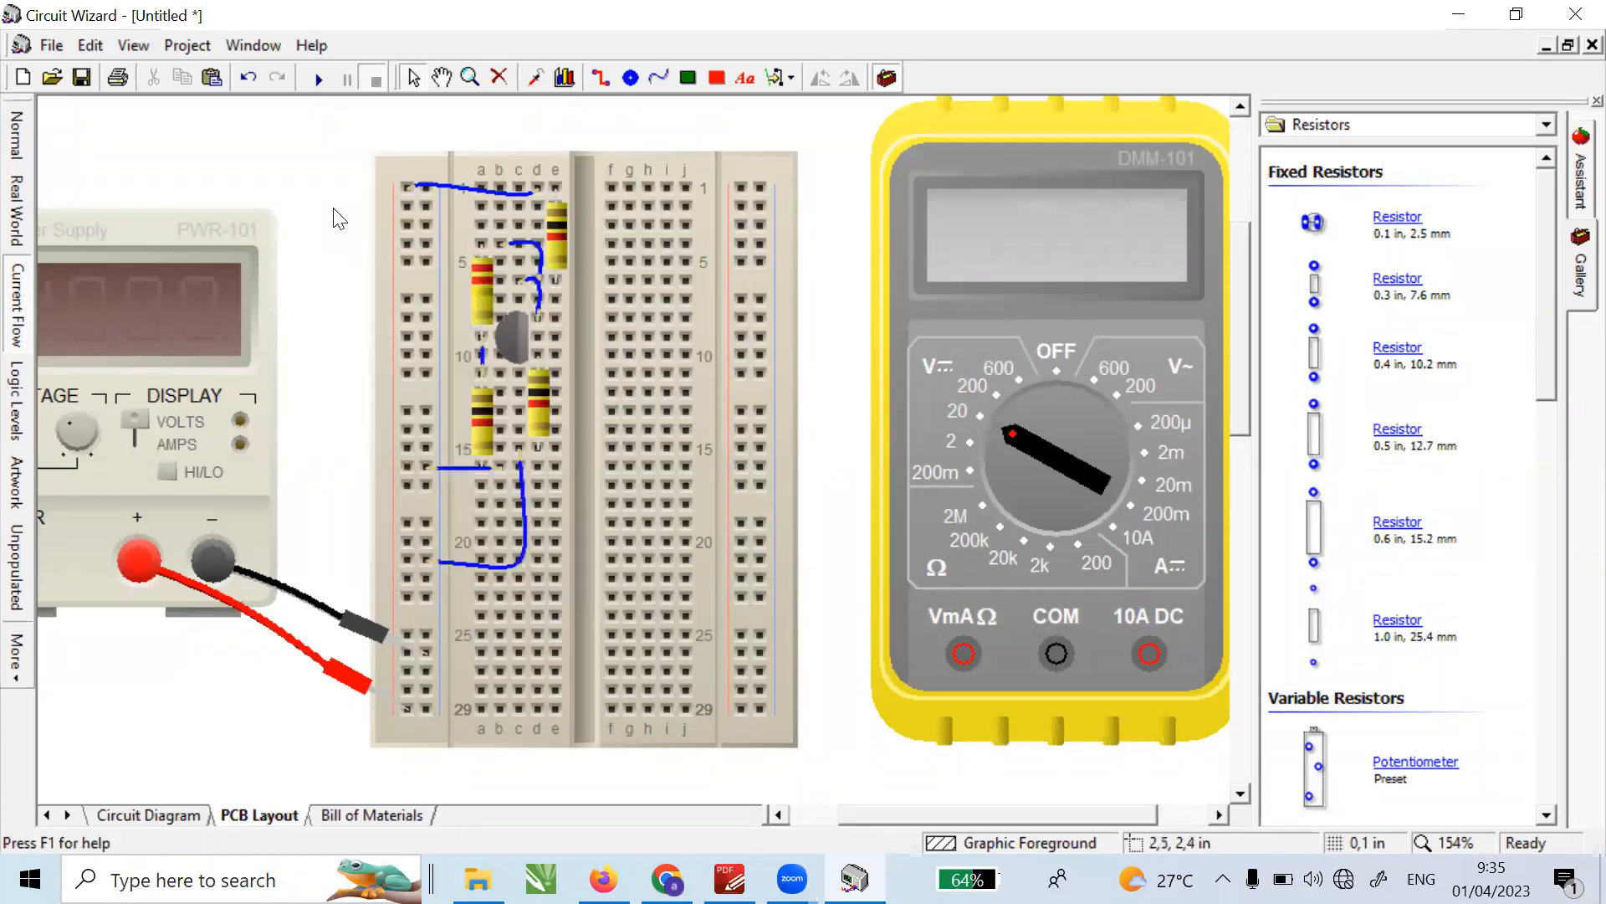